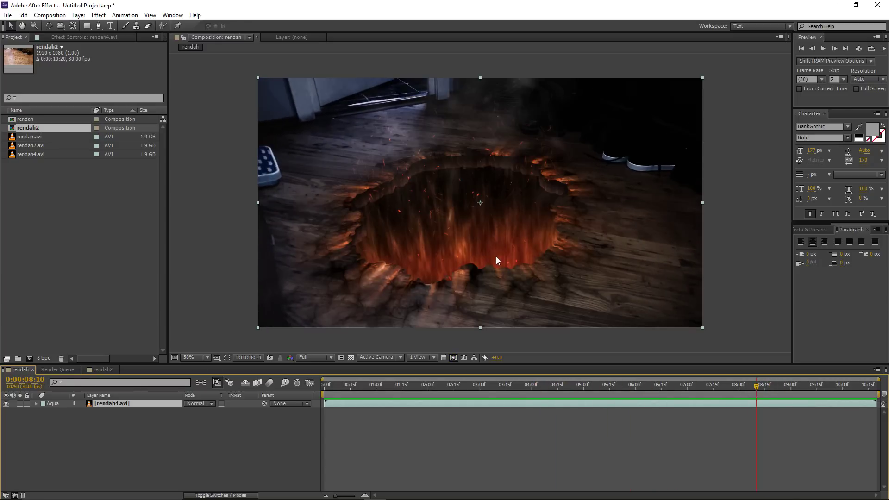
Examine the fiery floor hole in the rendah composition up close and at several points between about 7 and 9 seconds.
{"action": "key", "text": "grave"}
{"action": "scroll", "coordinate": [496, 256], "scroll_direction": "up", "scroll_amount": 2}
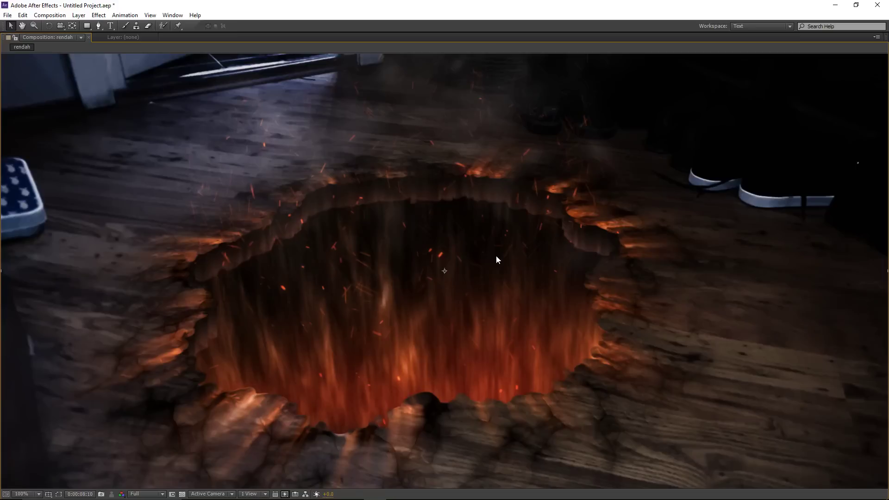
{"action": "key", "text": "grave"}
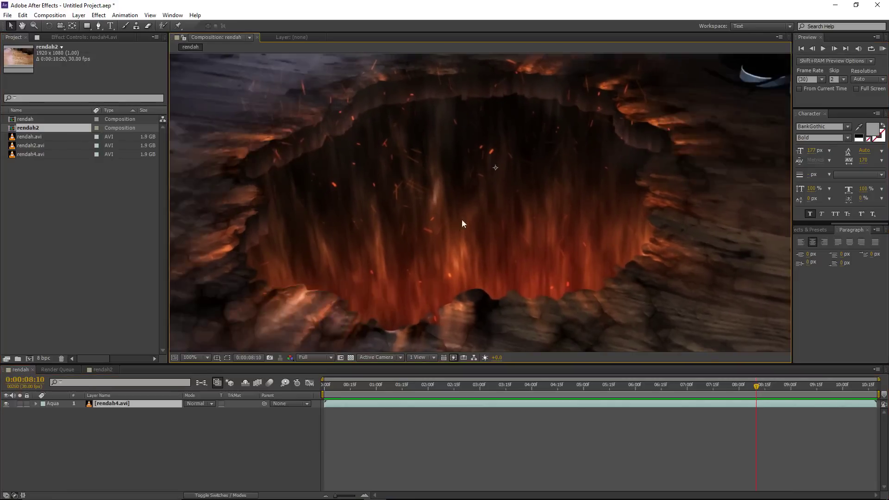
{"action": "scroll", "coordinate": [457, 222], "scroll_direction": "down", "scroll_amount": 2}
{"action": "left_click_drag", "start_coordinate": [479, 197], "coordinate": [459, 215]}
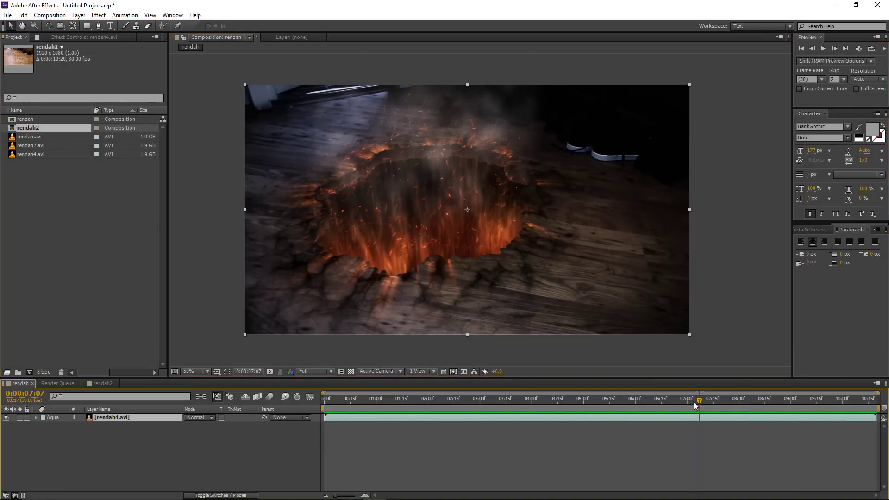
{"action": "left_click_drag", "start_coordinate": [702, 403], "coordinate": [730, 399]}
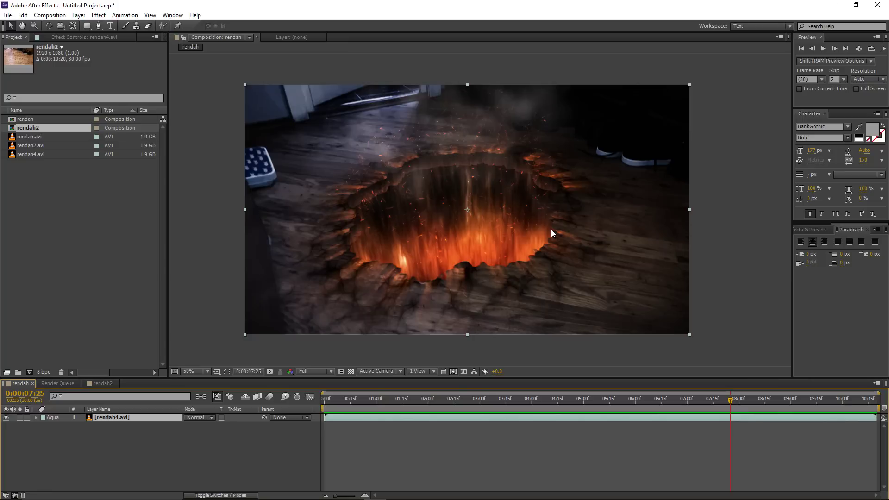
{"action": "left_click_drag", "start_coordinate": [644, 400], "coordinate": [766, 406]}
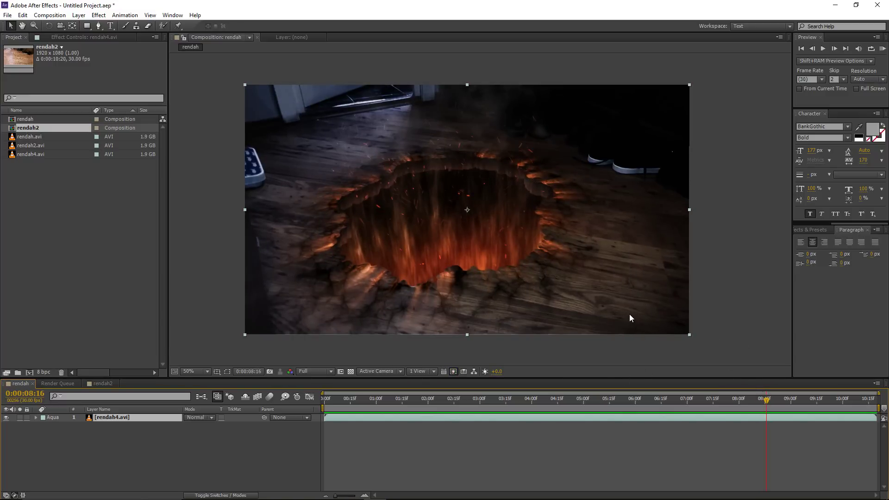
{"action": "left_click_drag", "start_coordinate": [444, 217], "coordinate": [454, 214]}
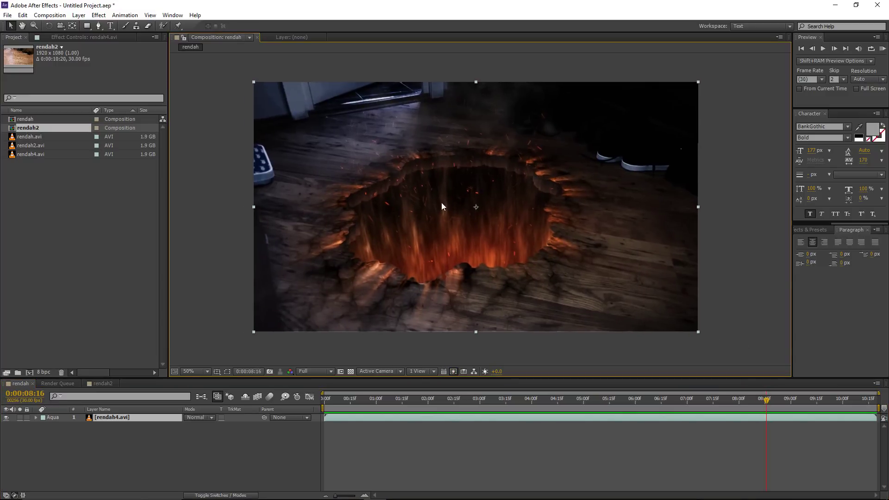
{"action": "left_click_drag", "start_coordinate": [753, 399], "coordinate": [790, 401]}
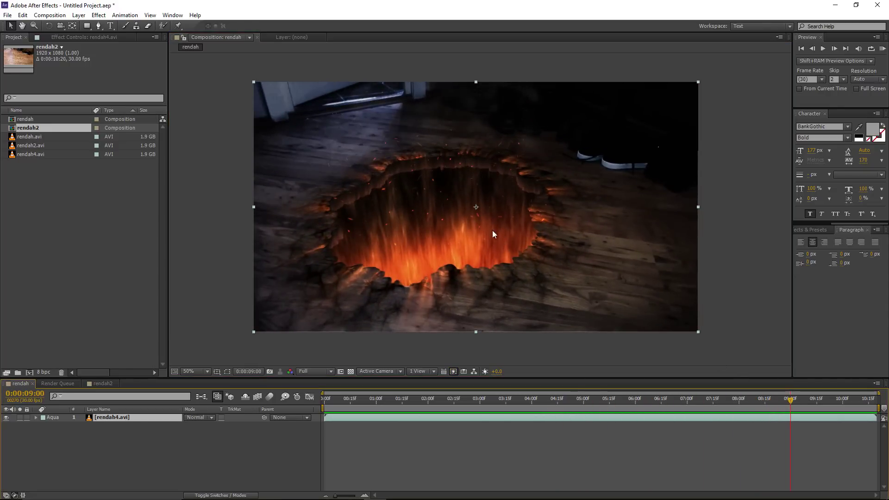
{"action": "left_click_drag", "start_coordinate": [501, 236], "coordinate": [520, 227]}
{"action": "mouse_move", "coordinate": [788, 408]}
{"action": "left_mouse_down"}
{"action": "mouse_move", "coordinate": [519, 403]}
{"action": "mouse_move", "coordinate": [785, 401]}
{"action": "left_mouse_up"}
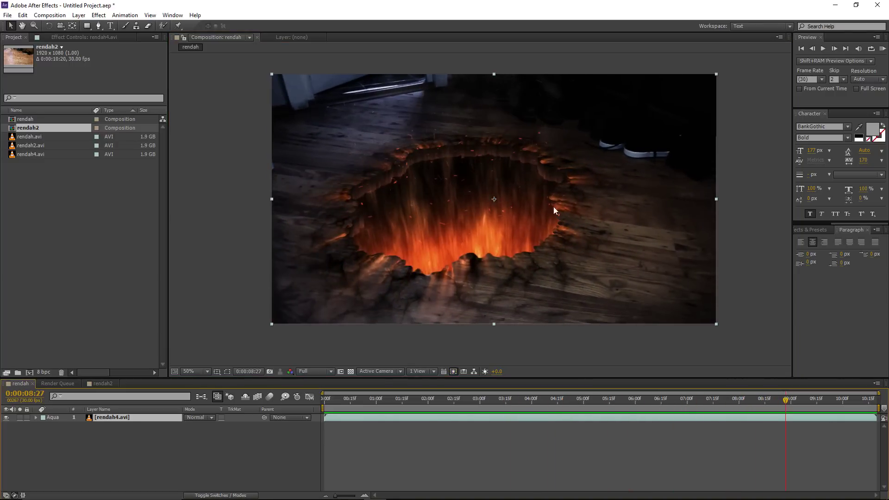
{"action": "left_click_drag", "start_coordinate": [480, 179], "coordinate": [473, 180]}
{"action": "mouse_move", "coordinate": [729, 401]}
{"action": "left_mouse_down"}
{"action": "mouse_move", "coordinate": [555, 407]}
{"action": "mouse_move", "coordinate": [744, 407]}
{"action": "left_mouse_up"}
Compare the hole opening in the rendah2 composition up to 0:00:07:29 with the rendah version around 0:00:08:15.
{"action": "left_click", "coordinate": [101, 383]}
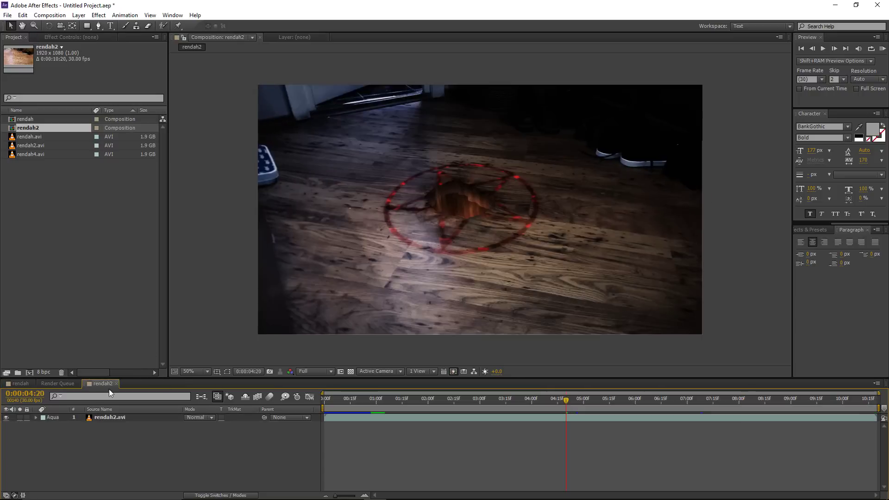
{"action": "left_click_drag", "start_coordinate": [546, 405], "coordinate": [737, 419]}
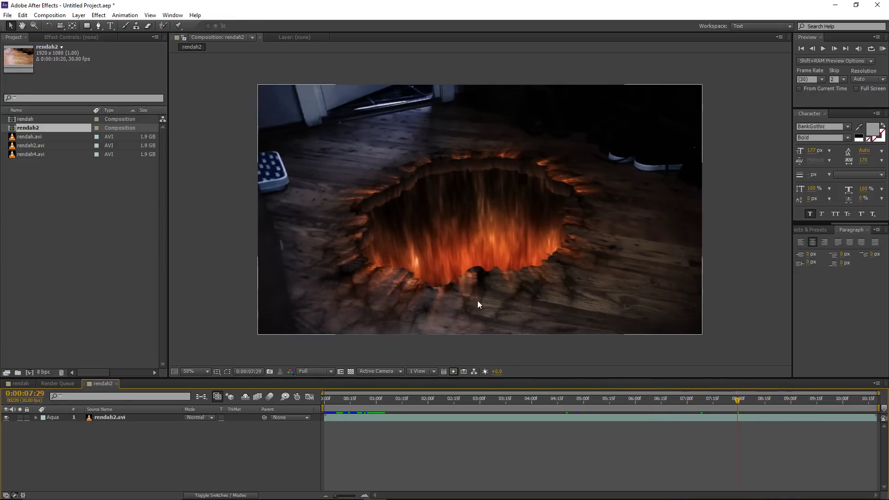
{"action": "left_click", "coordinate": [15, 384]}
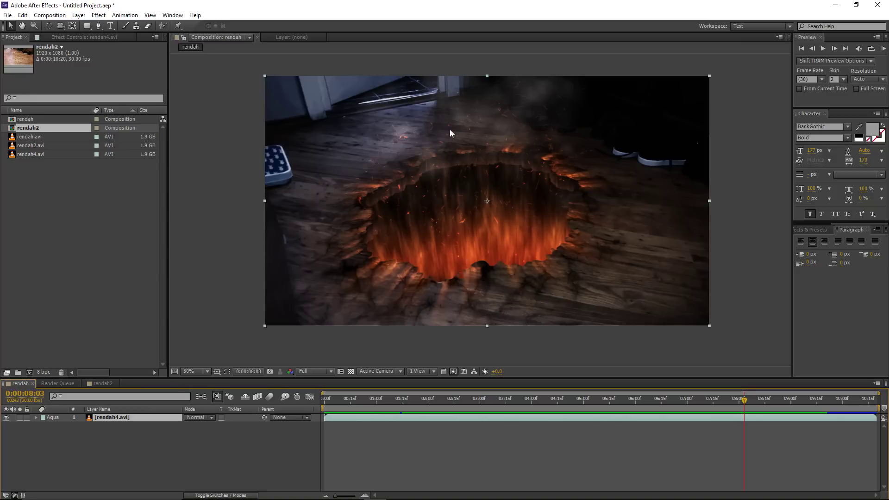
{"action": "left_click_drag", "start_coordinate": [746, 408], "coordinate": [764, 421]}
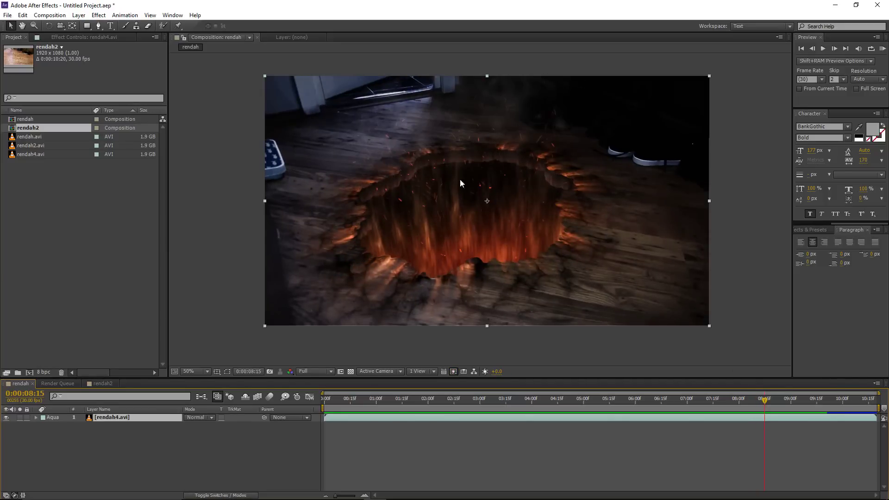
Start a new empty project without saving the current one.
{"action": "left_click", "coordinate": [7, 15]}
{"action": "mouse_move", "coordinate": [14, 26]}
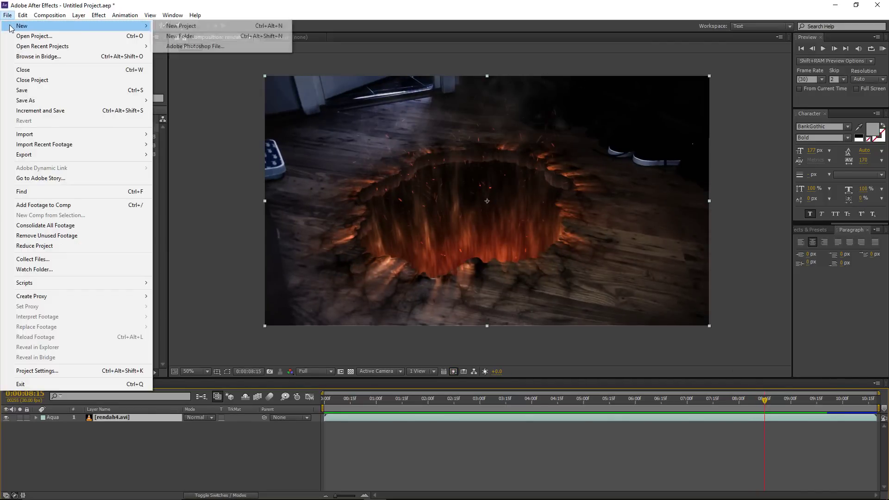
{"action": "left_click", "coordinate": [187, 28]}
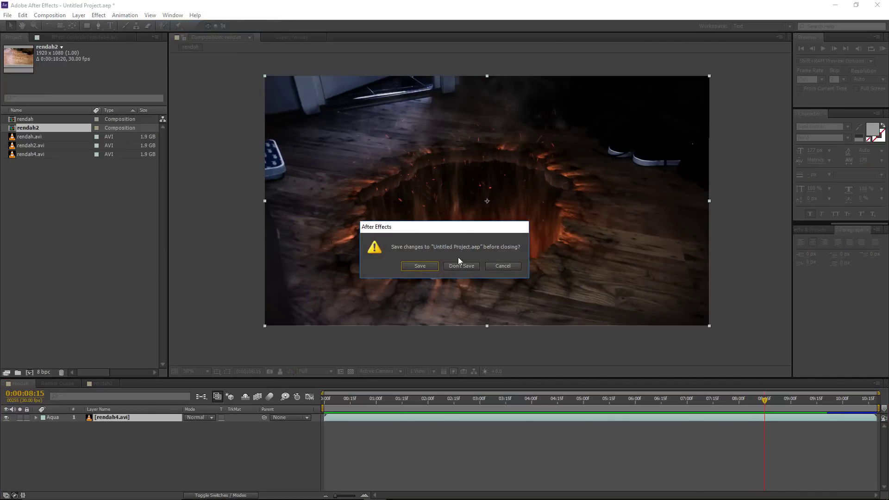
{"action": "left_click", "coordinate": [463, 265]}
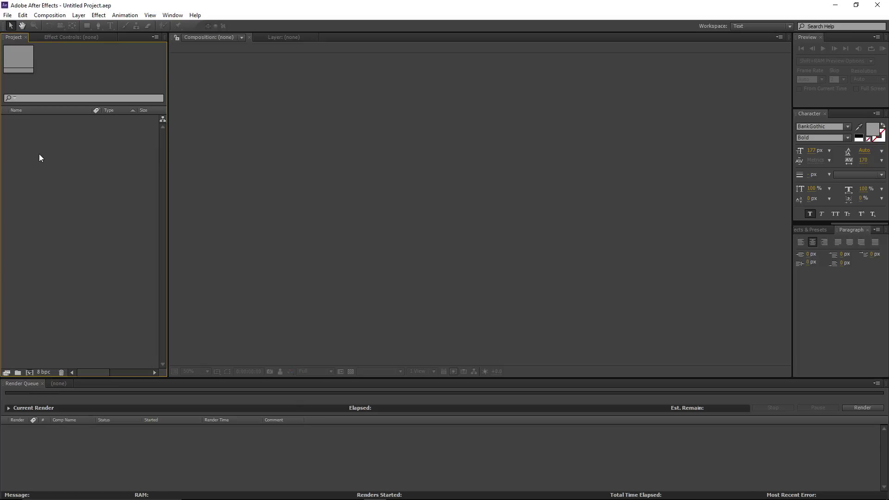
Import footage.mp4 into the project and create a composition from it.
{"action": "double_click", "coordinate": [51, 146]}
{"action": "left_click", "coordinate": [27, 120]}
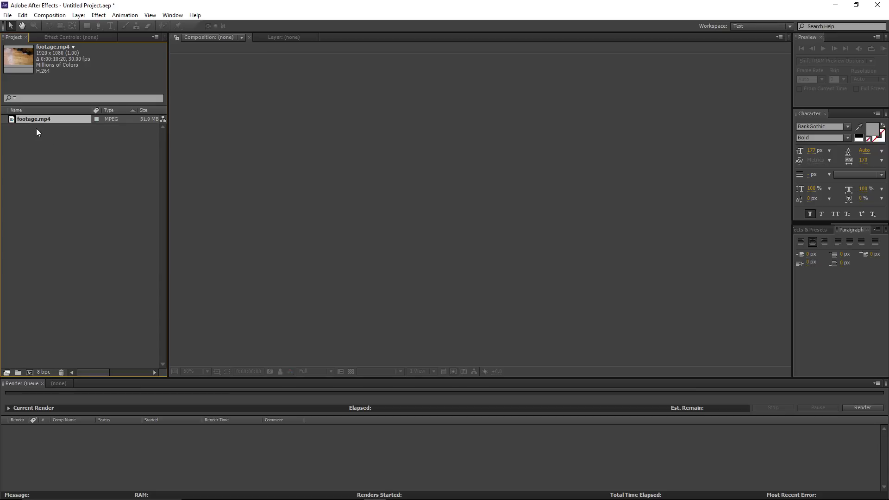
{"action": "left_click", "coordinate": [45, 139]}
{"action": "left_click_drag", "start_coordinate": [32, 118], "coordinate": [29, 373]}
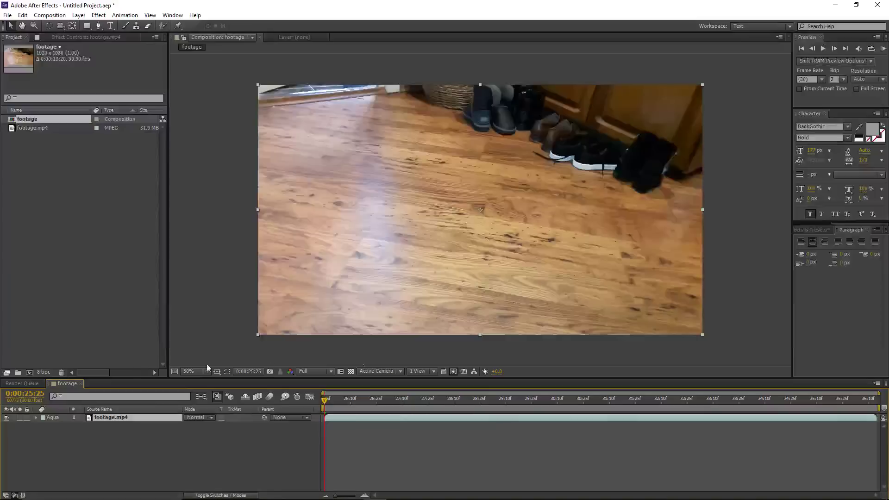
Review the floor footage by scrubbing through the clip and playing it from around 0:00:28:28.
{"action": "left_click_drag", "start_coordinate": [335, 402], "coordinate": [580, 407]}
{"action": "left_click_drag", "start_coordinate": [417, 158], "coordinate": [422, 158]}
{"action": "left_click_drag", "start_coordinate": [578, 400], "coordinate": [707, 404]}
{"action": "left_click", "coordinate": [484, 400]}
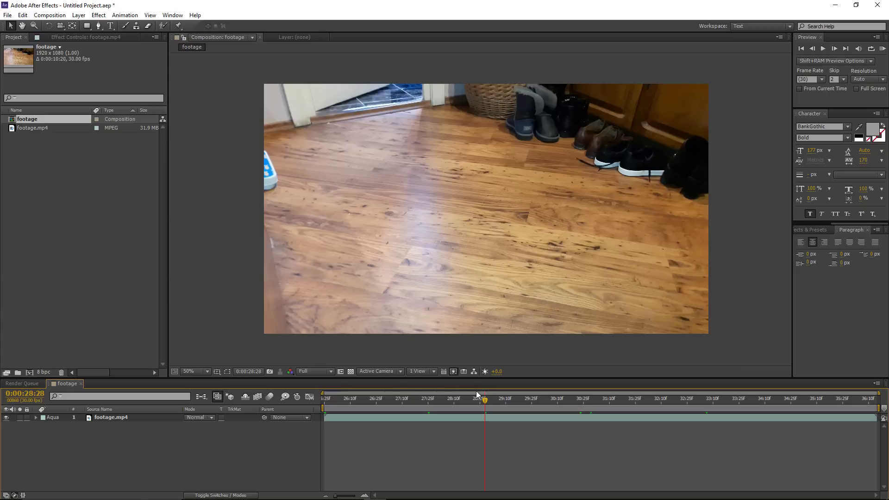
{"action": "key", "text": "space"}
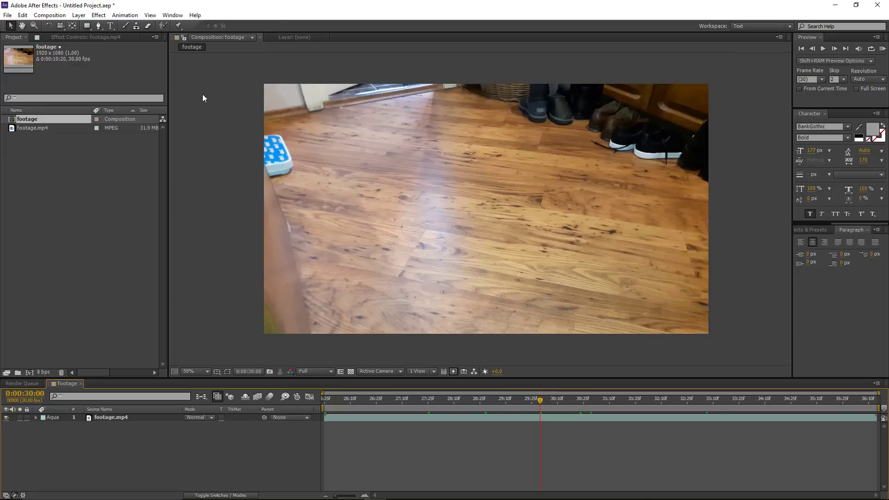
Rename the footage composition as Main_Comp.
{"action": "left_click", "coordinate": [49, 15]}
{"action": "left_click", "coordinate": [74, 40]}
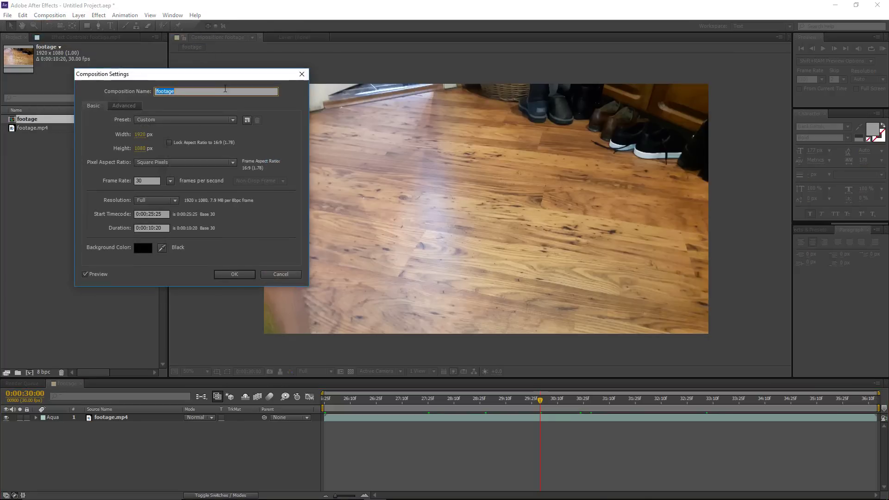
{"action": "type", "text": "Main_Comp"}
{"action": "key", "text": "Return"}
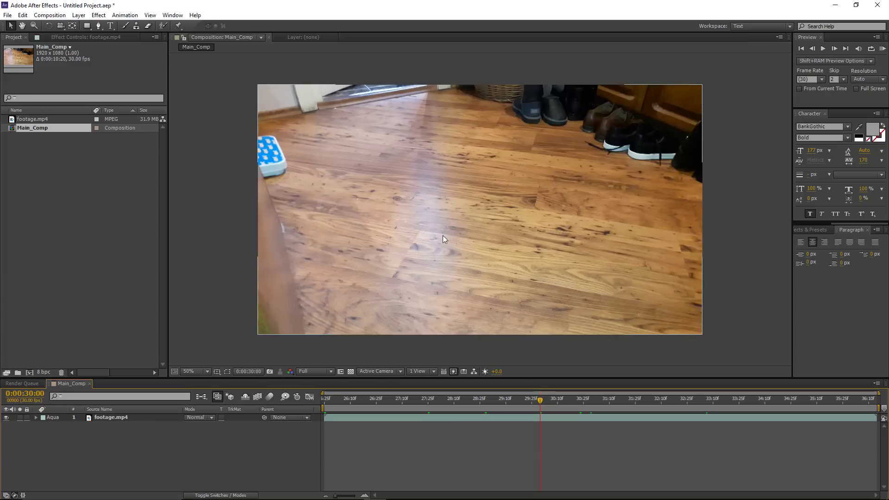
Create a 1000 x 1000 px composition named Transition_Main at 30 fps with a duration of 0:00:10:20.
{"action": "left_click", "coordinate": [51, 15]}
{"action": "left_click", "coordinate": [61, 26]}
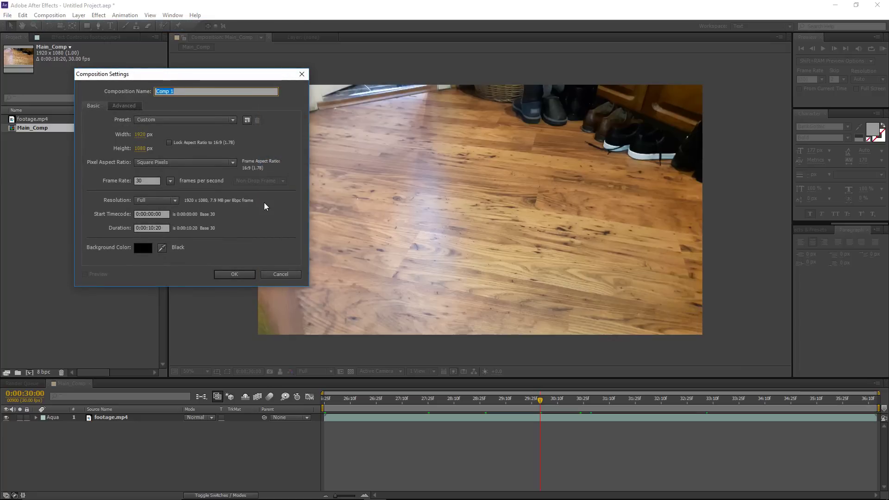
{"action": "left_click_drag", "start_coordinate": [149, 228], "coordinate": [161, 228]}
{"action": "left_click", "coordinate": [165, 228]}
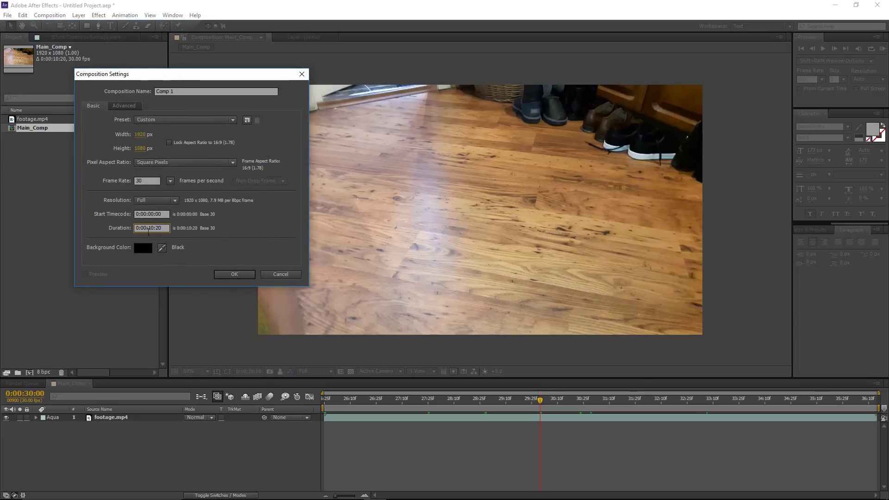
{"action": "left_click", "coordinate": [141, 134]}
{"action": "type", "text": "1000"}
{"action": "key", "text": "Tab"}
{"action": "type", "text": "1000"}
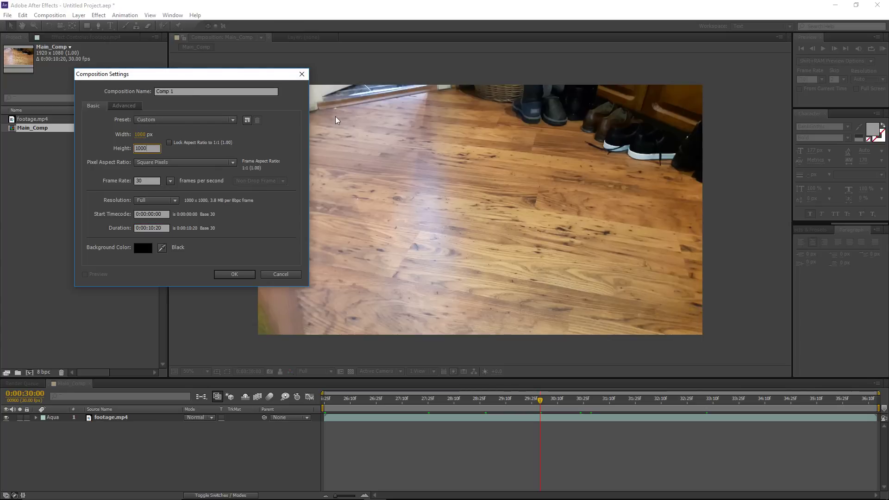
{"action": "left_click", "coordinate": [185, 91]}
{"action": "type", "text": "Transition_Main"}
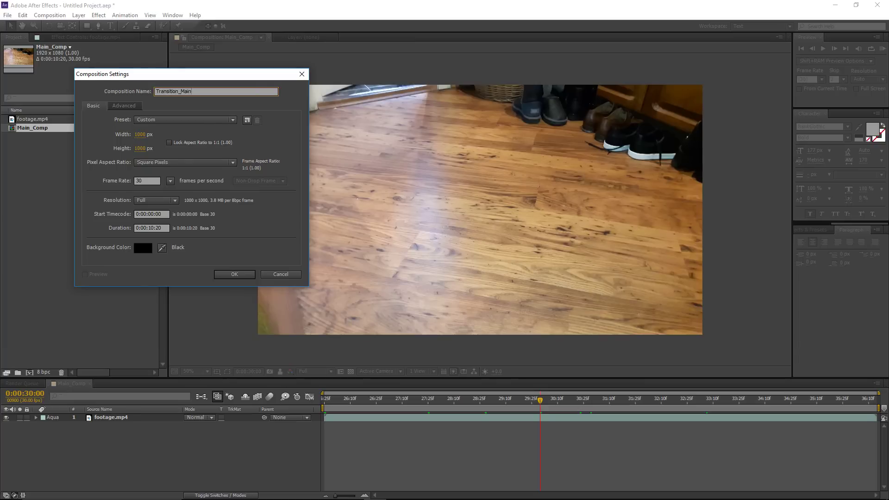
{"action": "key", "text": "Return"}
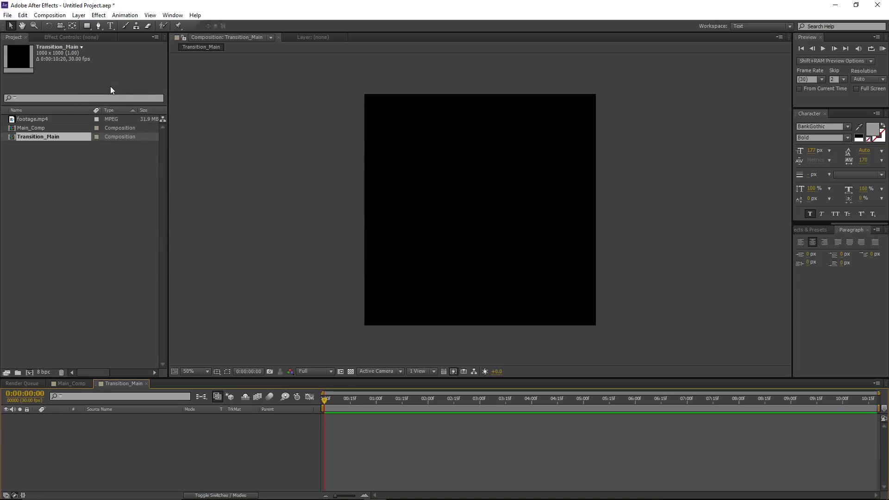
Add a composition-size white solid and mask it with an ellipse that fills the whole layer.
{"action": "key", "text": "ctrl+y"}
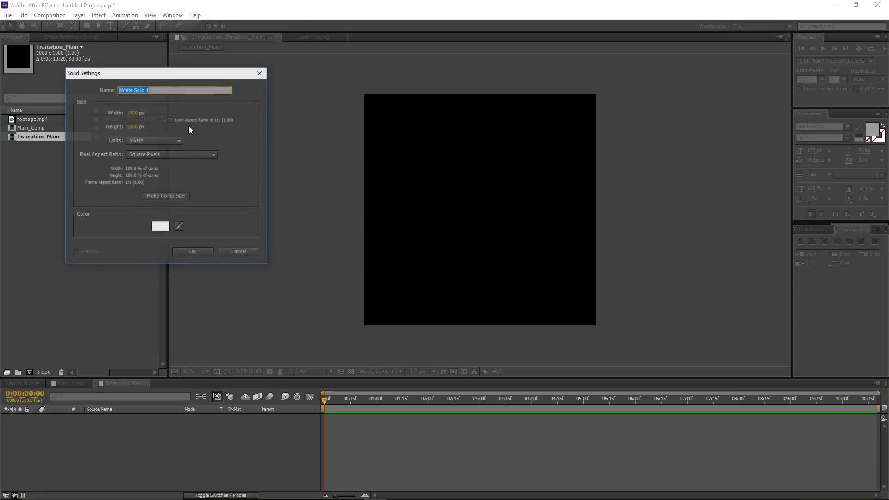
{"action": "left_click", "coordinate": [188, 254]}
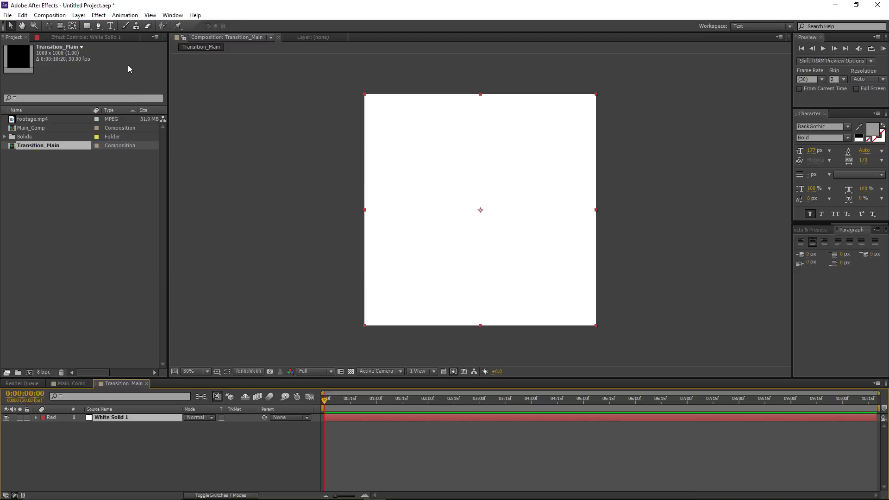
{"action": "left_click", "coordinate": [88, 26]}
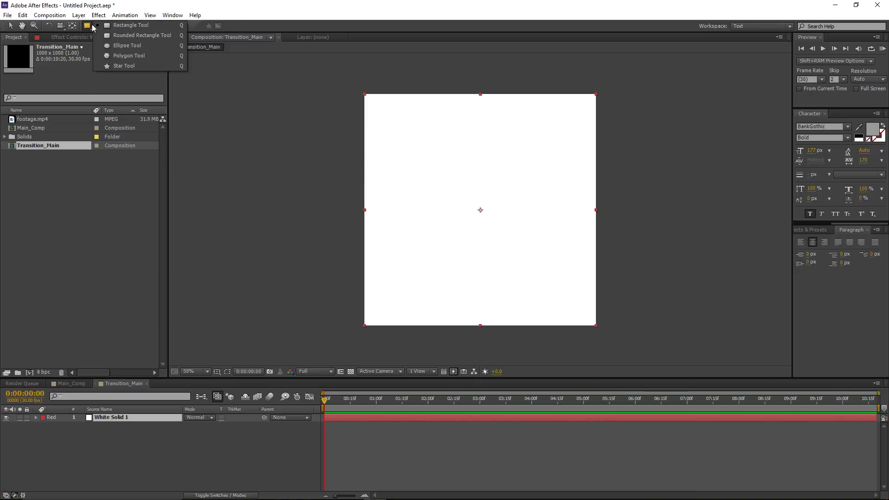
{"action": "left_click", "coordinate": [127, 45]}
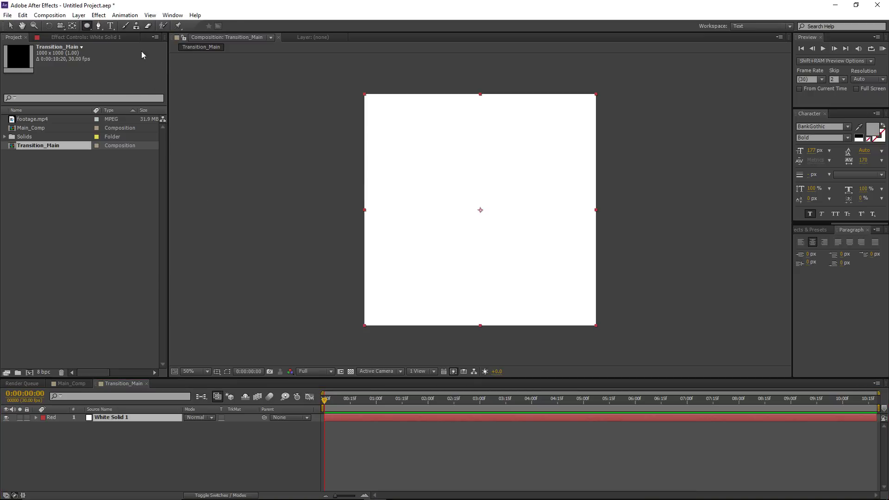
{"action": "double_click", "coordinate": [88, 26]}
Set a Scale keyframe of 0% on the white solid at 0:00:04:00.
{"action": "left_click", "coordinate": [332, 420]}
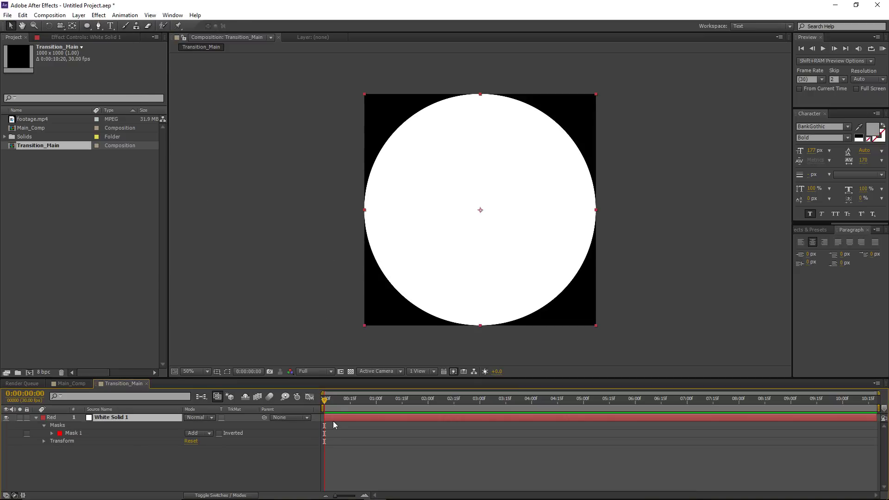
{"action": "left_click_drag", "start_coordinate": [326, 404], "coordinate": [532, 408]}
{"action": "key", "text": "s"}
{"action": "left_click", "coordinate": [199, 425]}
{"action": "type", "text": "0"}
{"action": "key", "text": "Return"}
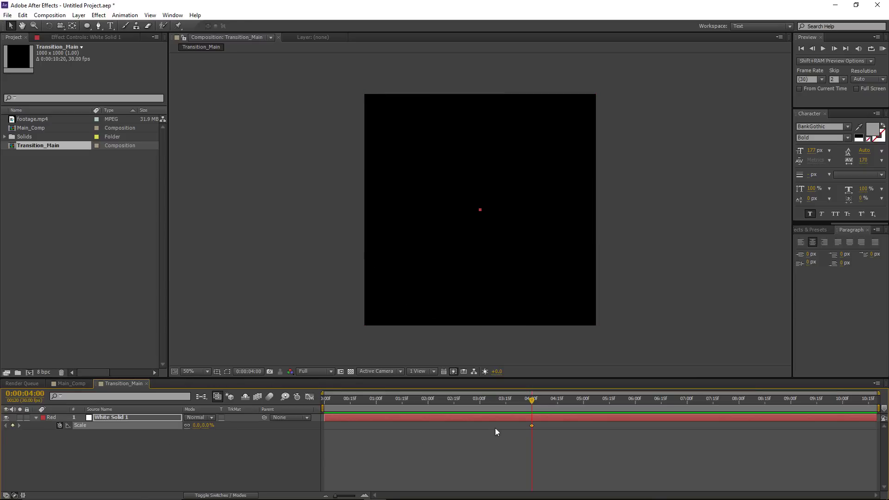
Add a larger Scale keyframe to the white solid at about 7 seconds and preview the circle's growth.
{"action": "left_click_drag", "start_coordinate": [540, 402], "coordinate": [689, 407]}
{"action": "left_click_drag", "start_coordinate": [202, 428], "coordinate": [239, 425]}
{"action": "left_click", "coordinate": [649, 406]}
{"action": "left_click_drag", "start_coordinate": [647, 408], "coordinate": [615, 414]}
{"action": "left_click_drag", "start_coordinate": [614, 411], "coordinate": [611, 412]}
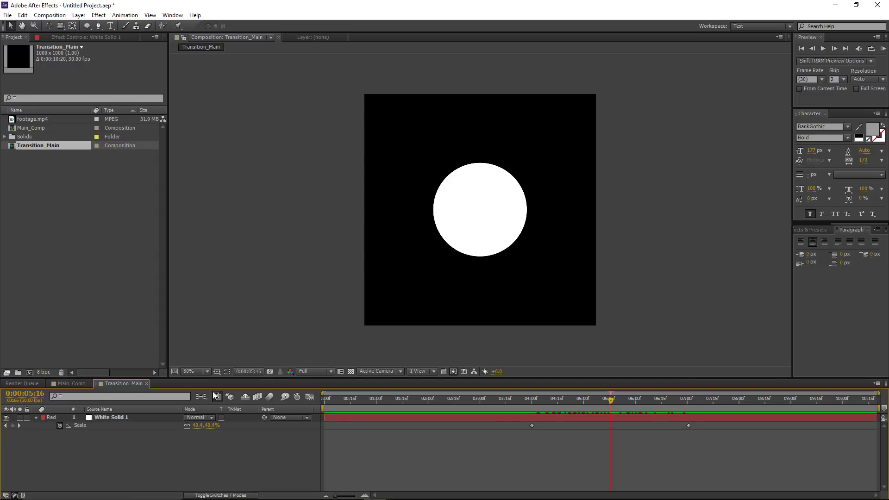
Apply the 3D Camera Tracker effect to the footage.mp4 layer in Main_Comp.
{"action": "left_click", "coordinate": [65, 384]}
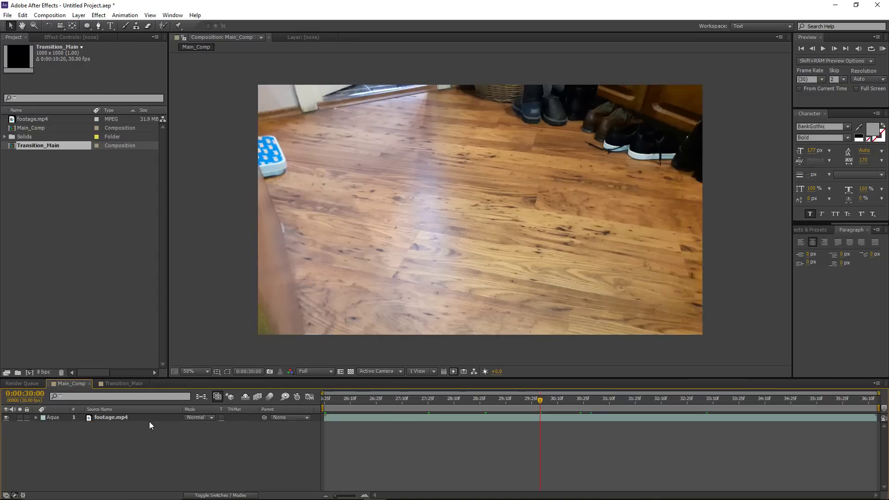
{"action": "left_click", "coordinate": [125, 417]}
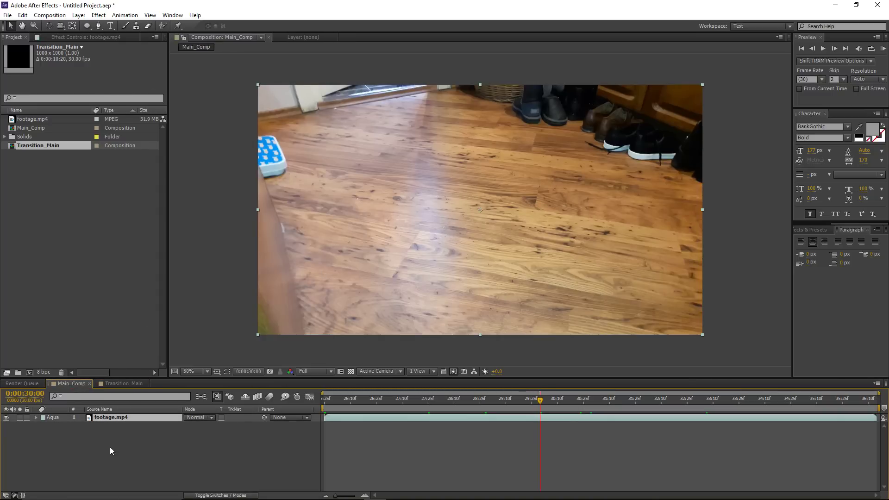
{"action": "left_click", "coordinate": [98, 16]}
{"action": "left_click", "coordinate": [100, 16]}
{"action": "left_click", "coordinate": [100, 17]}
{"action": "mouse_move", "coordinate": [139, 192]}
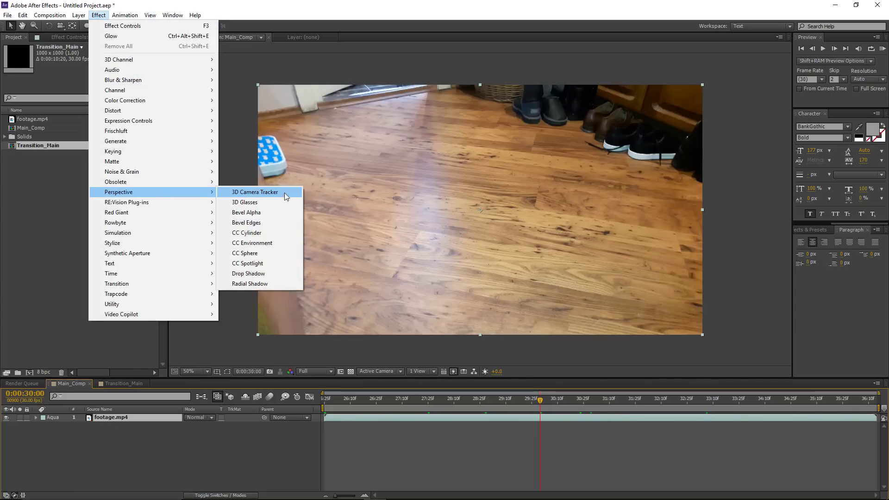
{"action": "left_click", "coordinate": [274, 193]}
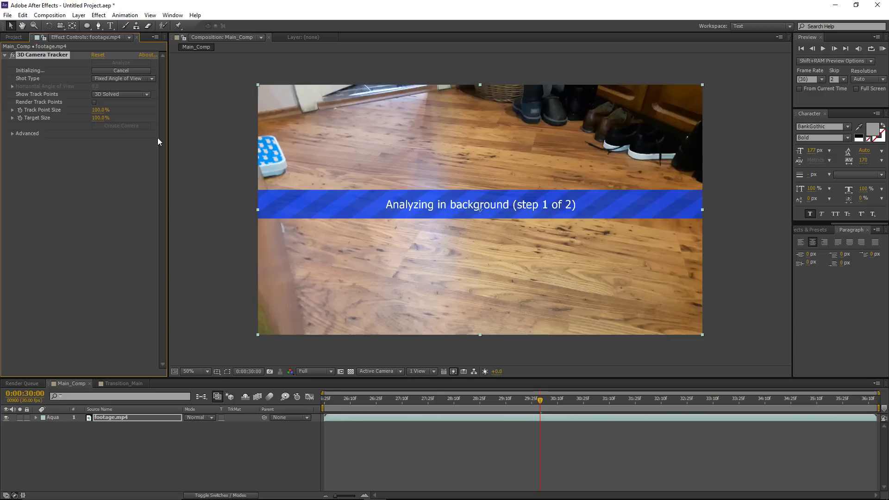
Stop the automatic tracking and re-analyze the footage with 2D Source track points and the Variable Zoom shot type.
{"action": "left_click", "coordinate": [118, 70]}
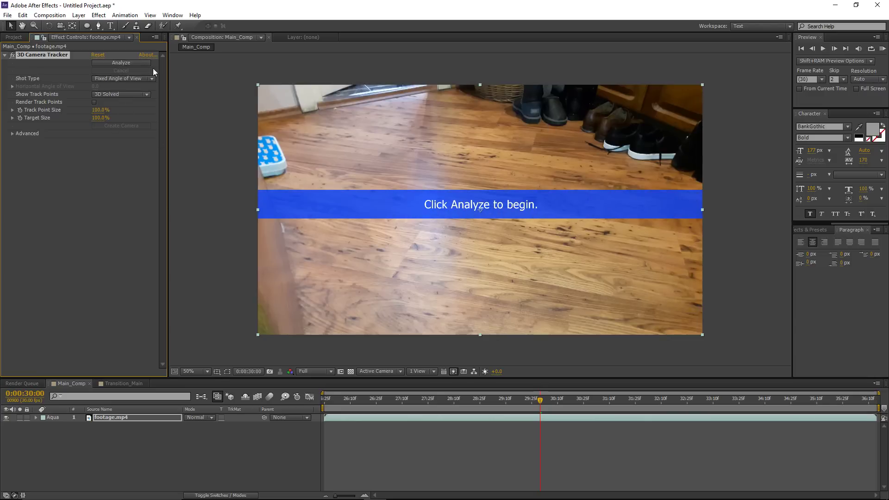
{"action": "left_click", "coordinate": [108, 94]}
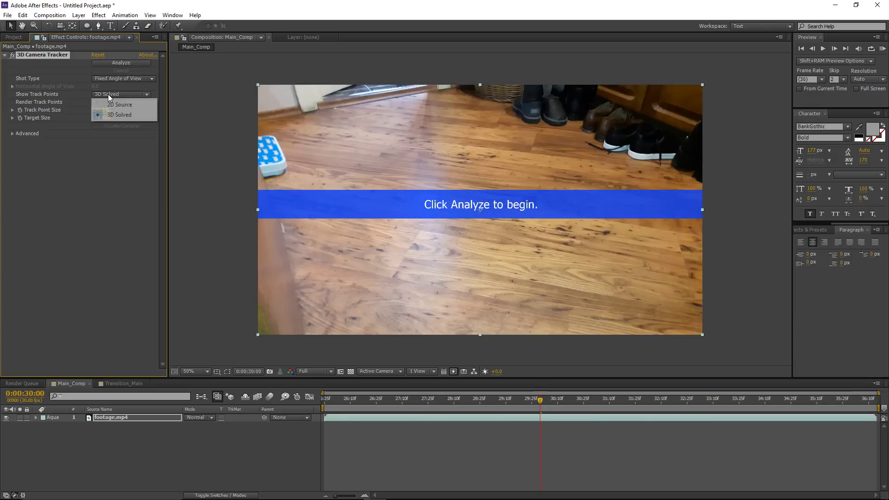
{"action": "left_click", "coordinate": [136, 105]}
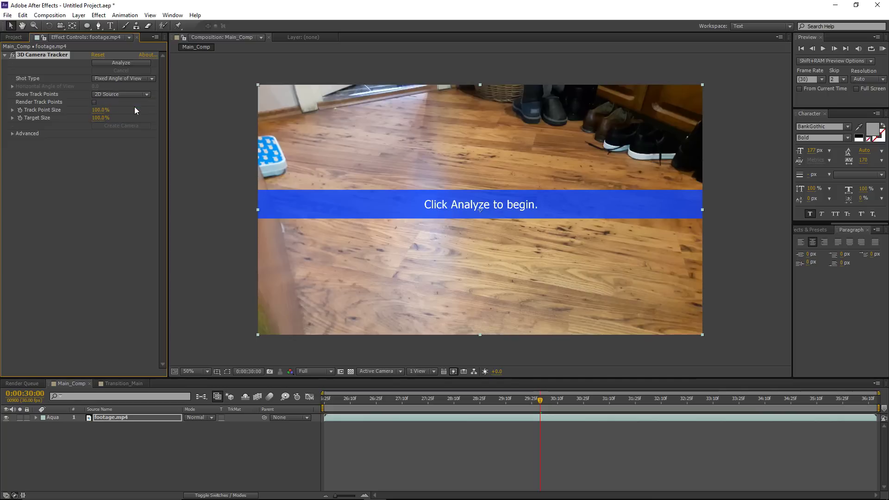
{"action": "left_click", "coordinate": [99, 79]}
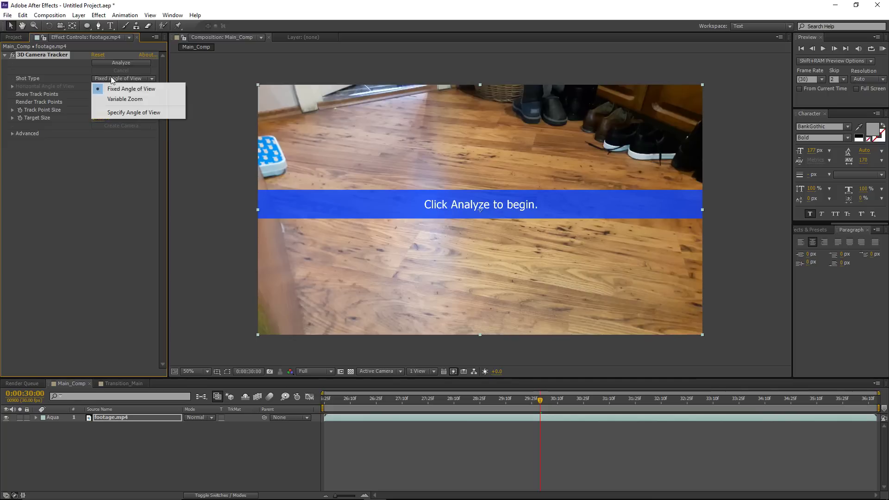
{"action": "left_click", "coordinate": [143, 100]}
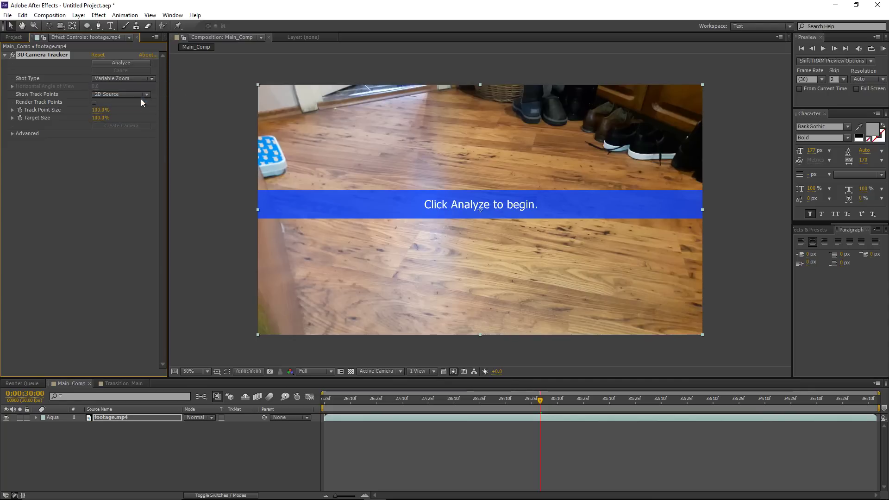
{"action": "left_click", "coordinate": [121, 63]}
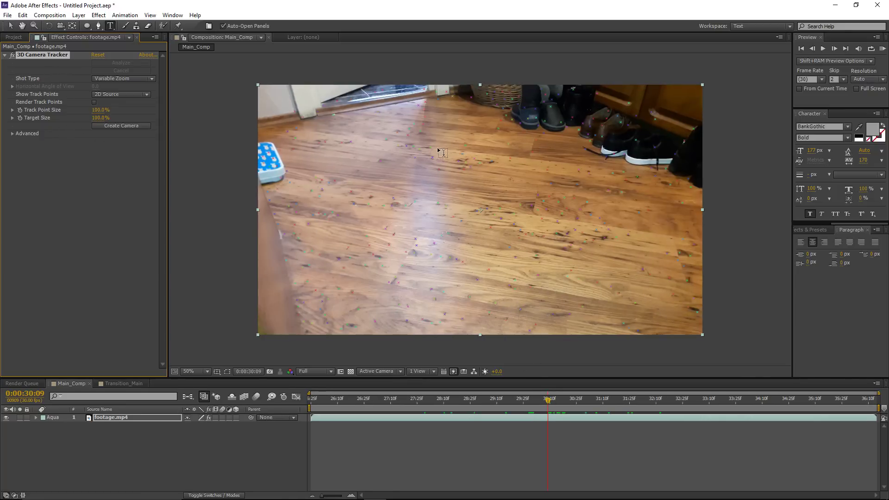
Check the track points on the floor and create the tracker camera at 0:00:30:08.
{"action": "scroll", "coordinate": [628, 170], "scroll_direction": "up", "scroll_amount": 1}
{"action": "left_click_drag", "start_coordinate": [637, 107], "coordinate": [516, 208]}
{"action": "scroll", "coordinate": [514, 209], "scroll_direction": "down", "scroll_amount": 1}
{"action": "left_click_drag", "start_coordinate": [372, 222], "coordinate": [418, 184]}
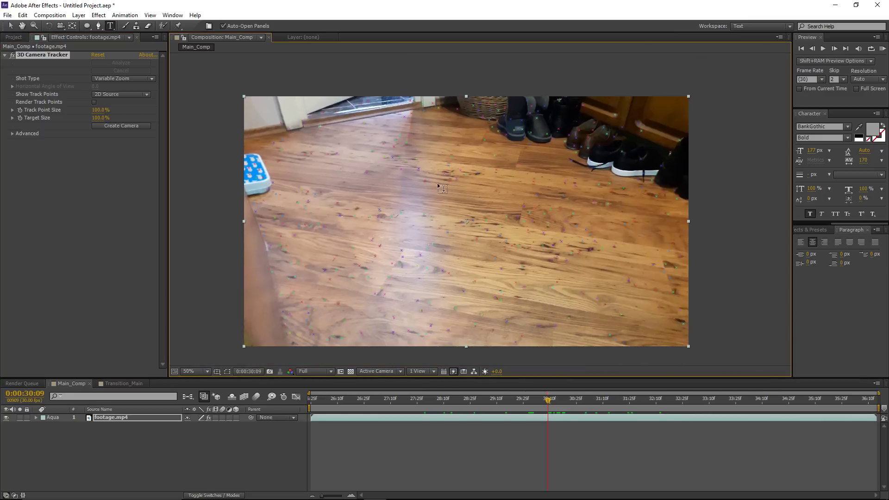
{"action": "mouse_move", "coordinate": [545, 401]}
{"action": "left_mouse_down"}
{"action": "mouse_move", "coordinate": [471, 401]}
{"action": "mouse_move", "coordinate": [546, 401]}
{"action": "left_mouse_up"}
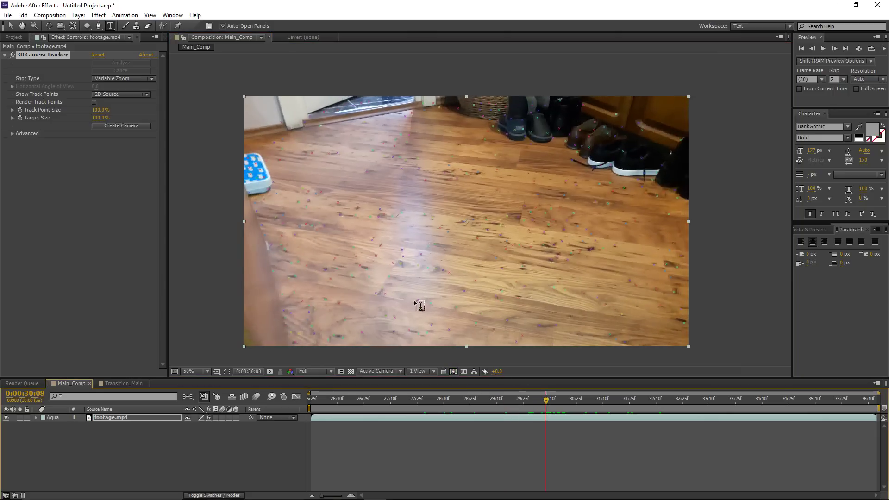
{"action": "left_click", "coordinate": [106, 126]}
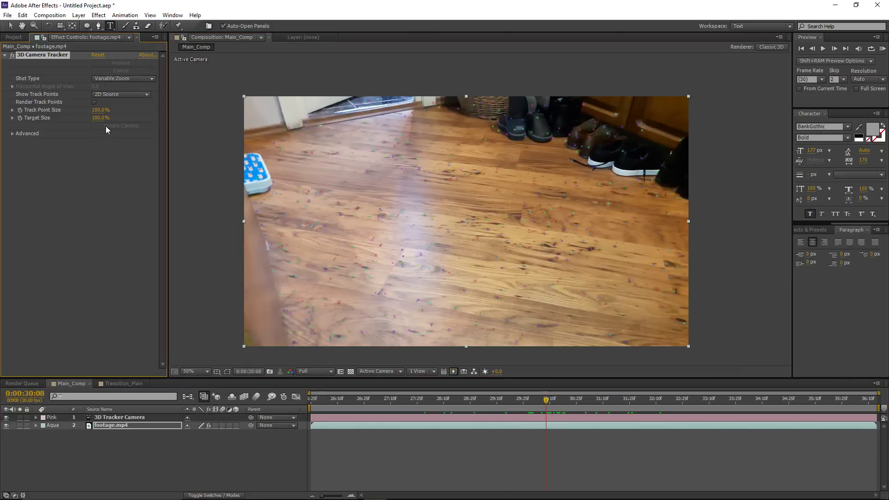
Add a test text layer reading ASDFASDF over the floor and make it a 3D layer.
{"action": "left_click", "coordinate": [400, 213]}
{"action": "type", "text": "ASDFASDF"}
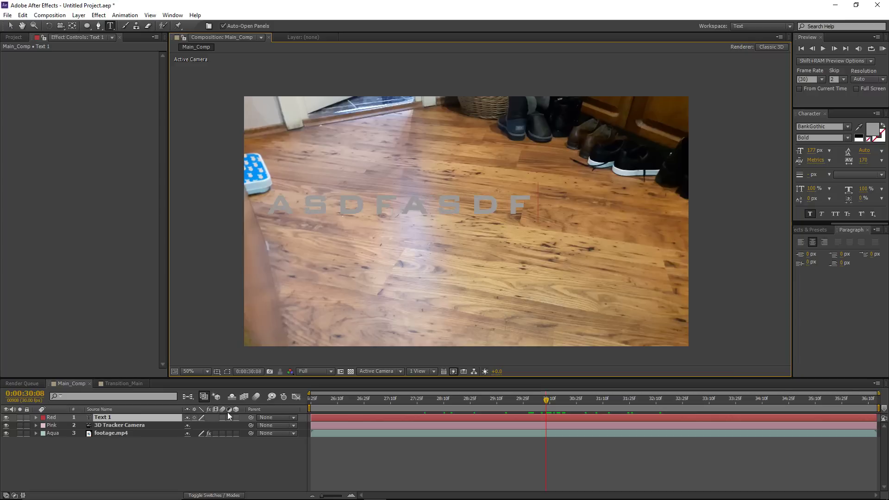
{"action": "left_click", "coordinate": [236, 417]}
{"action": "left_click_drag", "start_coordinate": [514, 403], "coordinate": [495, 397]}
Rotate the test text in 3D to check the camera track, and delete the text layer.
{"action": "left_click", "coordinate": [118, 416]}
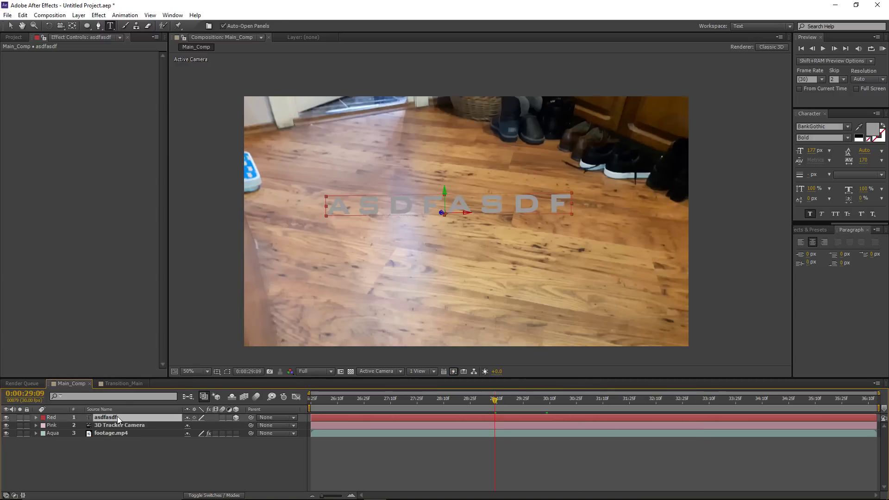
{"action": "key", "text": "w"}
{"action": "mouse_move", "coordinate": [457, 214]}
{"action": "left_mouse_down"}
{"action": "mouse_move", "coordinate": [443, 209]}
{"action": "mouse_move", "coordinate": [446, 199]}
{"action": "mouse_move", "coordinate": [455, 210]}
{"action": "left_mouse_up"}
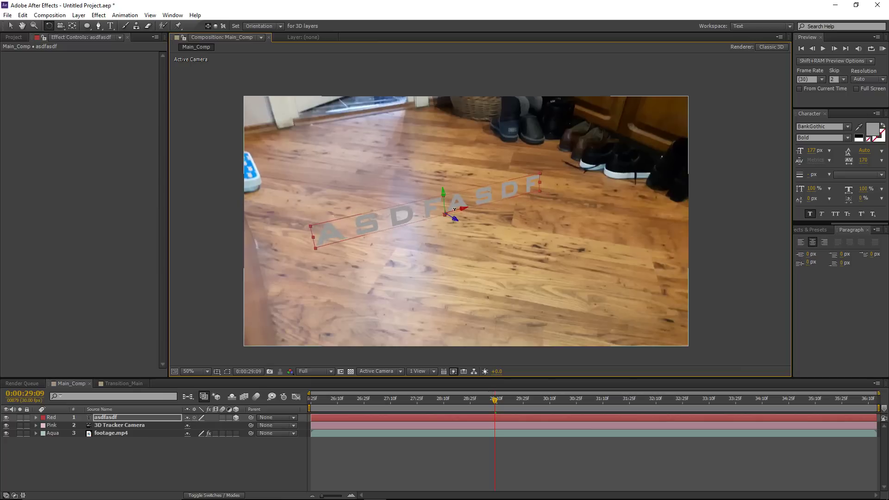
{"action": "left_click", "coordinate": [454, 434]}
{"action": "left_click_drag", "start_coordinate": [495, 399], "coordinate": [476, 384]}
{"action": "left_click", "coordinate": [121, 416]}
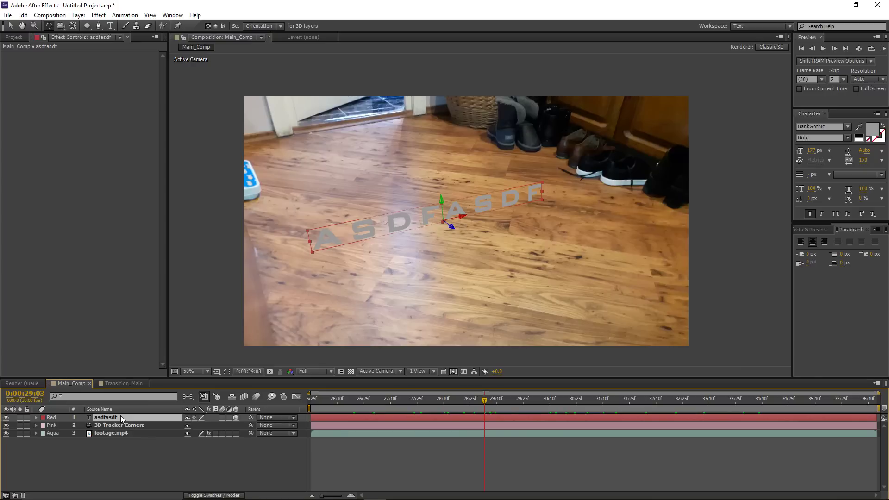
{"action": "key", "text": "Delete"}
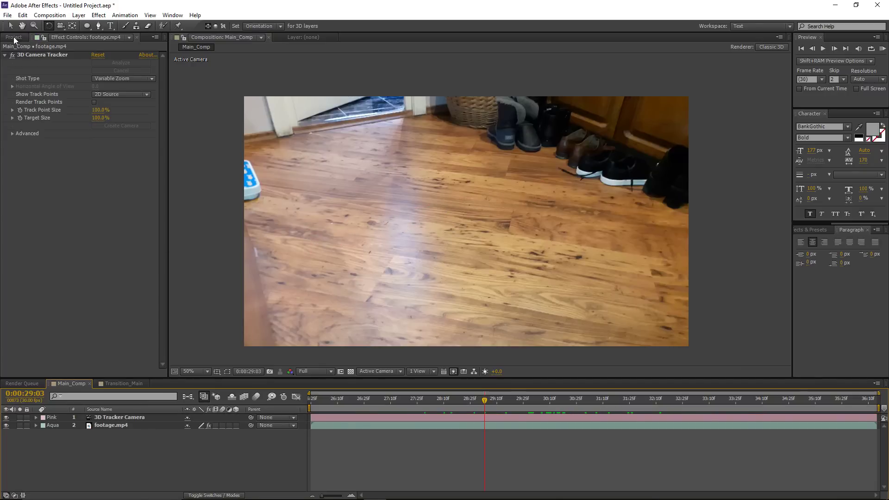
Place Transition_Main at the top of the Main_Comp layers and make it a 3D layer.
{"action": "left_click", "coordinate": [14, 38]}
{"action": "left_click_drag", "start_coordinate": [42, 145], "coordinate": [119, 414]}
{"action": "left_click_drag", "start_coordinate": [484, 401], "coordinate": [640, 406]}
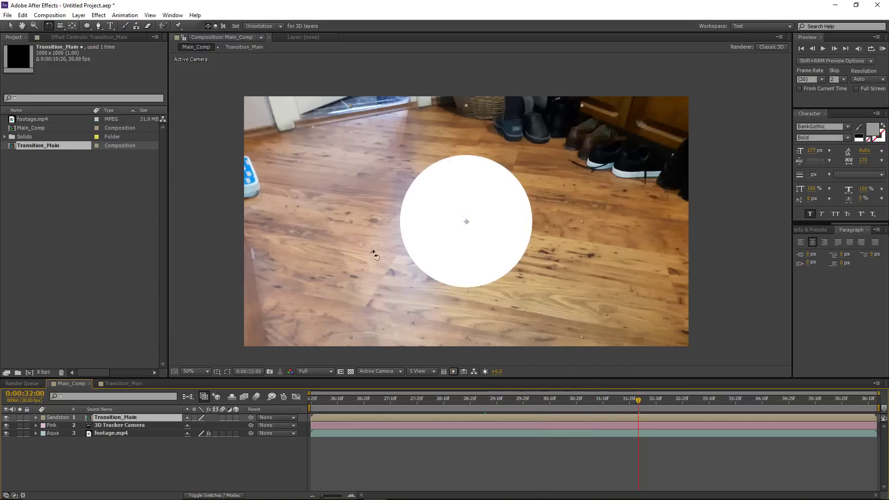
{"action": "left_click", "coordinate": [237, 417]}
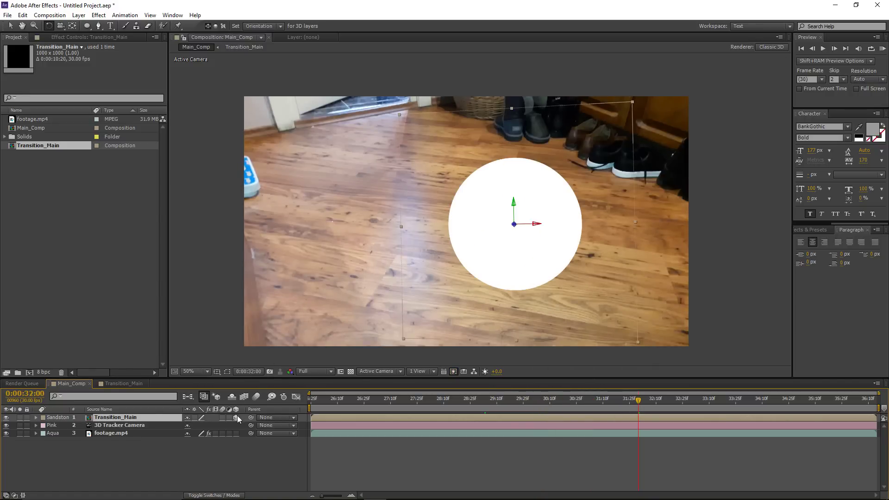
Rotate the Transition_Main layer flat onto the floor and position its circle near the middle of the frame.
{"action": "left_click_drag", "start_coordinate": [639, 406], "coordinate": [755, 397]}
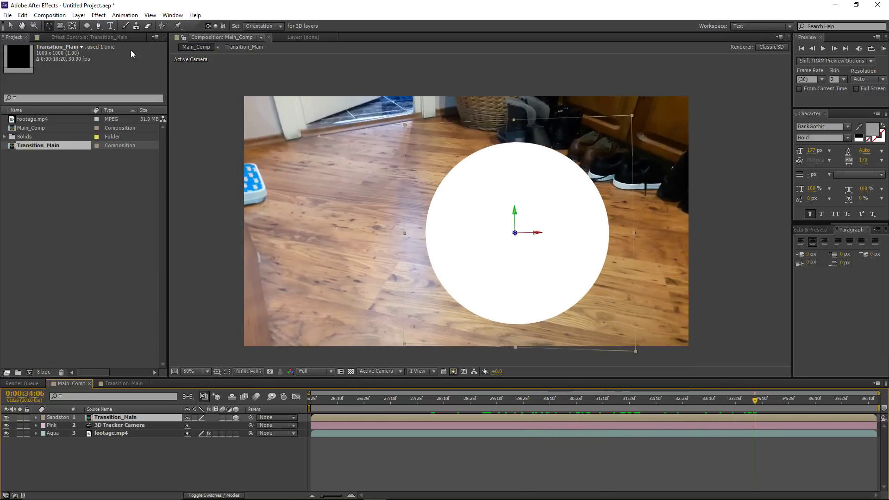
{"action": "left_click_drag", "start_coordinate": [544, 216], "coordinate": [456, 210]}
{"action": "key", "text": "v"}
{"action": "key", "text": "w"}
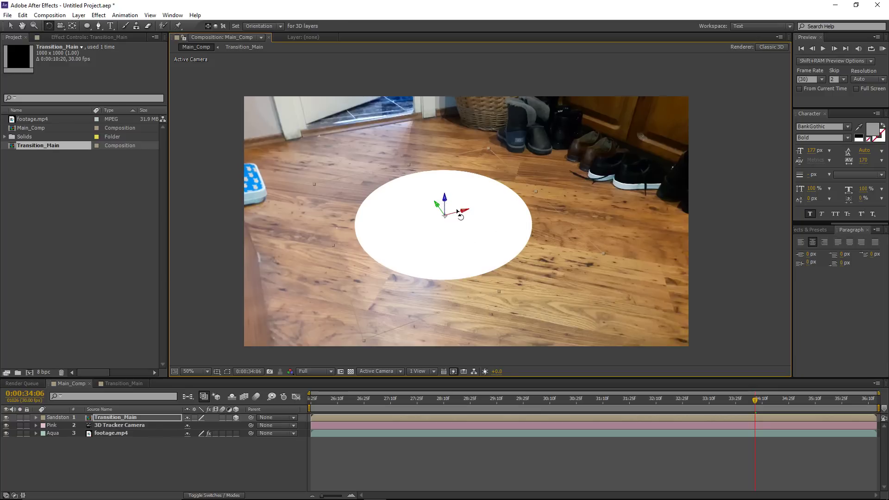
{"action": "left_click_drag", "start_coordinate": [463, 210], "coordinate": [459, 210]}
{"action": "left_click_drag", "start_coordinate": [669, 399], "coordinate": [747, 398]}
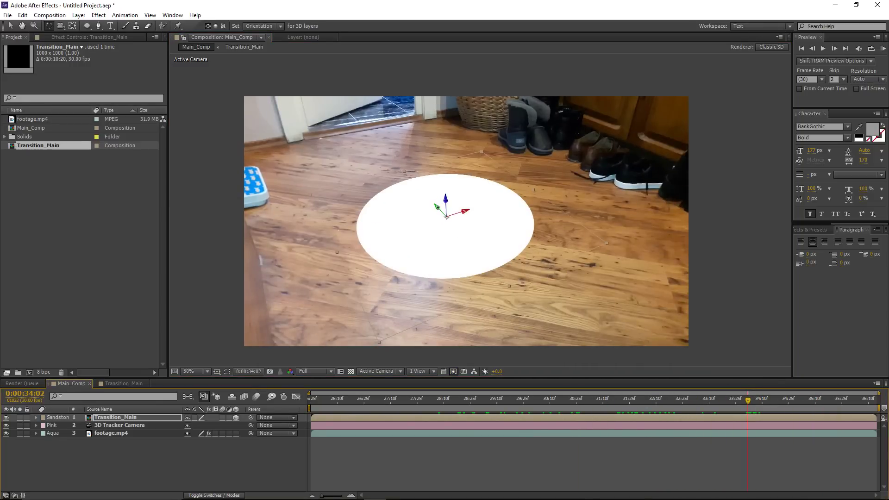
{"action": "key", "text": "v"}
{"action": "left_click_drag", "start_coordinate": [437, 211], "coordinate": [457, 211]}
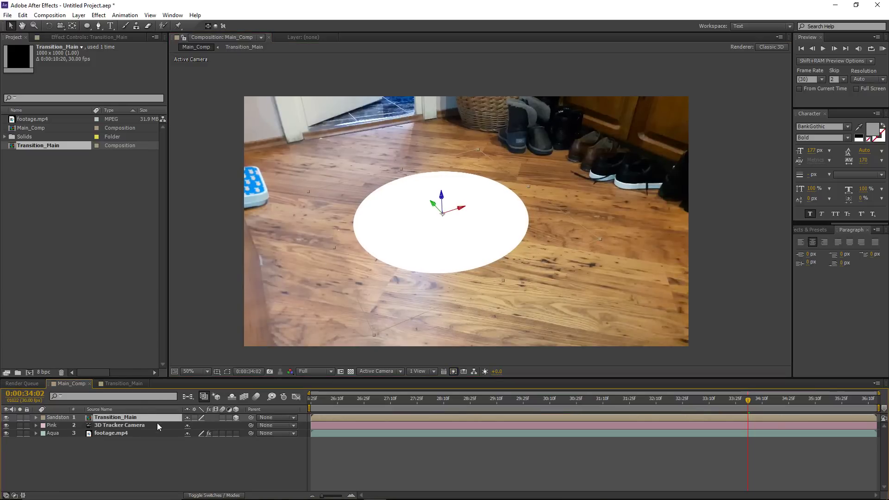
Scale the Transition_Main layer to 130% and check the circle's growth over time.
{"action": "key", "text": "s"}
{"action": "left_click_drag", "start_coordinate": [201, 429], "coordinate": [219, 431]}
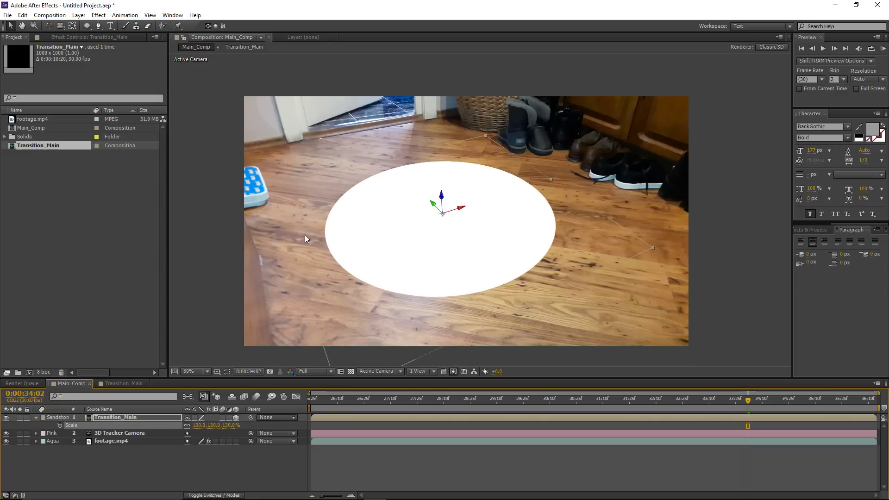
{"action": "left_click_drag", "start_coordinate": [731, 399], "coordinate": [592, 414]}
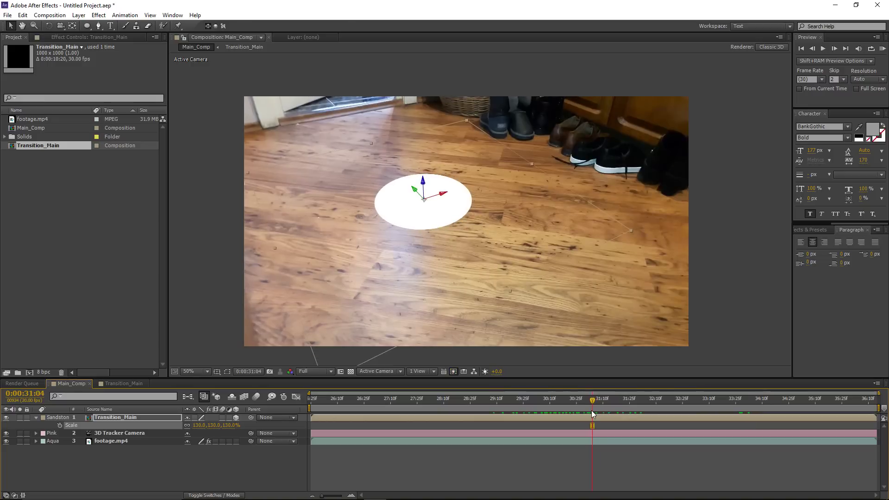
Remove the 3D Camera Tracker effect from the footage.mp4 layer.
{"action": "left_click", "coordinate": [112, 441]}
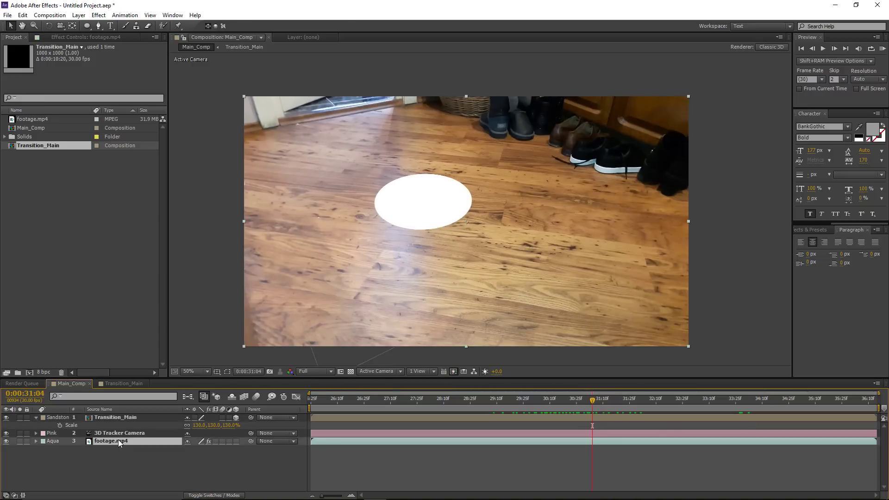
{"action": "left_click", "coordinate": [65, 38]}
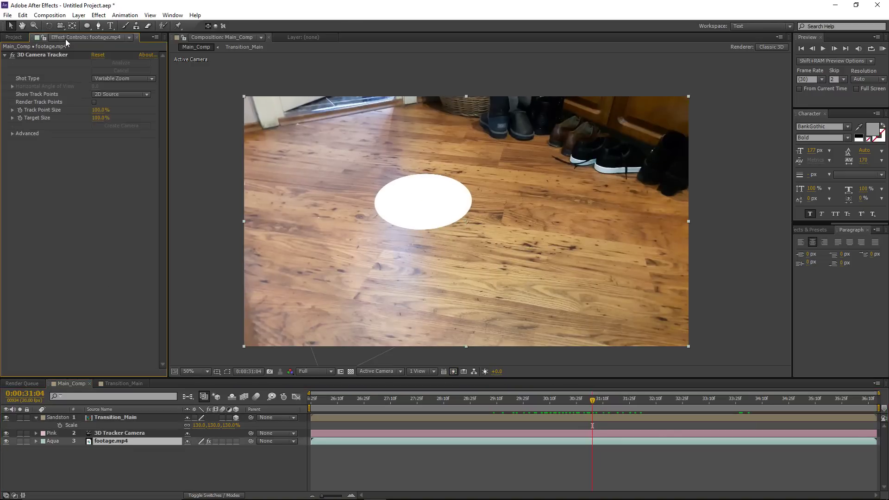
{"action": "left_click", "coordinate": [29, 56]}
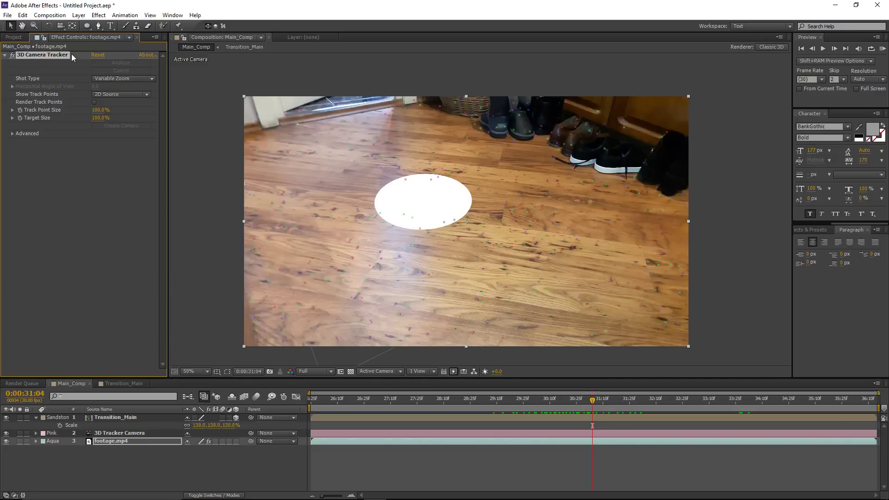
{"action": "key", "text": "Delete"}
Pre-compose the footage.mp4 layer as Footage, moving all attributes into the new composition.
{"action": "left_click", "coordinate": [126, 434]}
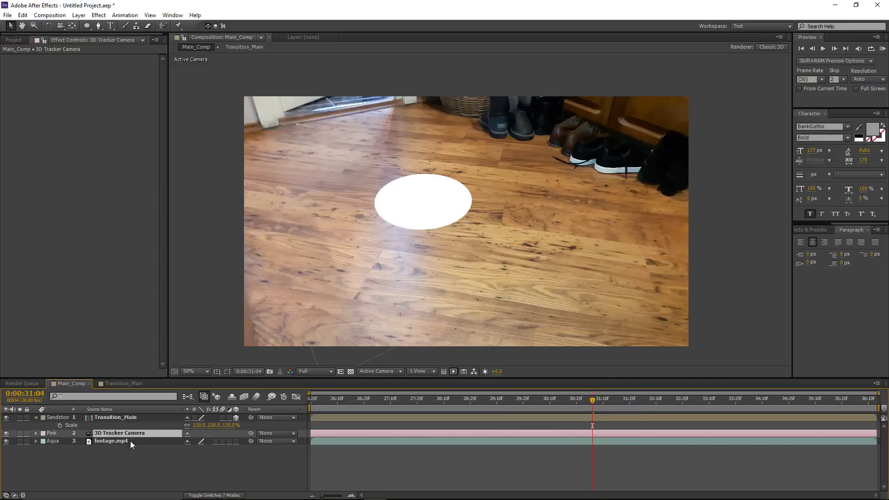
{"action": "left_click", "coordinate": [159, 447]}
{"action": "left_click", "coordinate": [100, 444]}
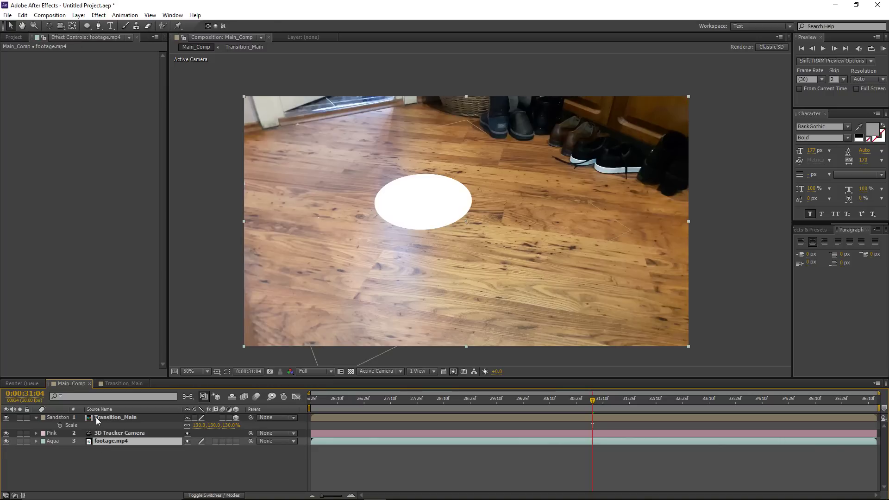
{"action": "key", "text": "ctrl+shift+c"}
{"action": "left_click", "coordinate": [116, 183]}
{"action": "left_click_drag", "start_coordinate": [201, 132], "coordinate": [112, 121]}
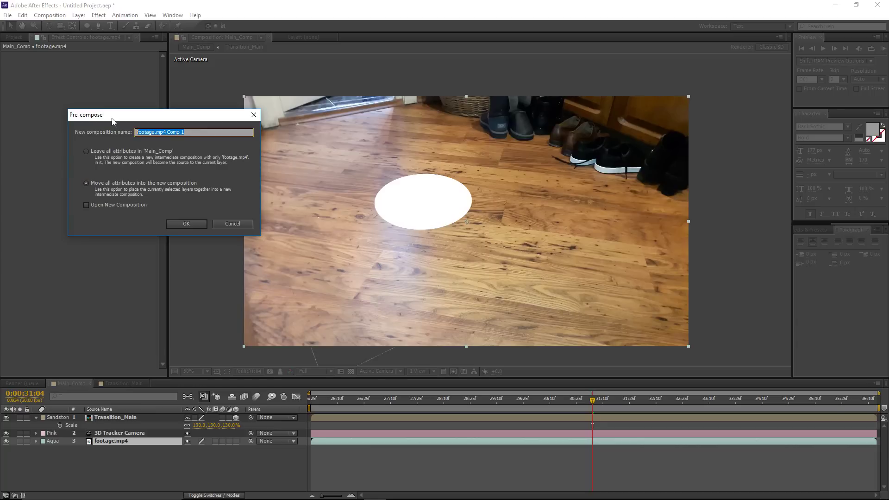
{"action": "type", "text": "Footage"}
{"action": "key", "text": "Return"}
Check the circle against the floor over time and shift the Transition_Main layer slightly toward the camera.
{"action": "left_click_drag", "start_coordinate": [572, 407], "coordinate": [590, 441]}
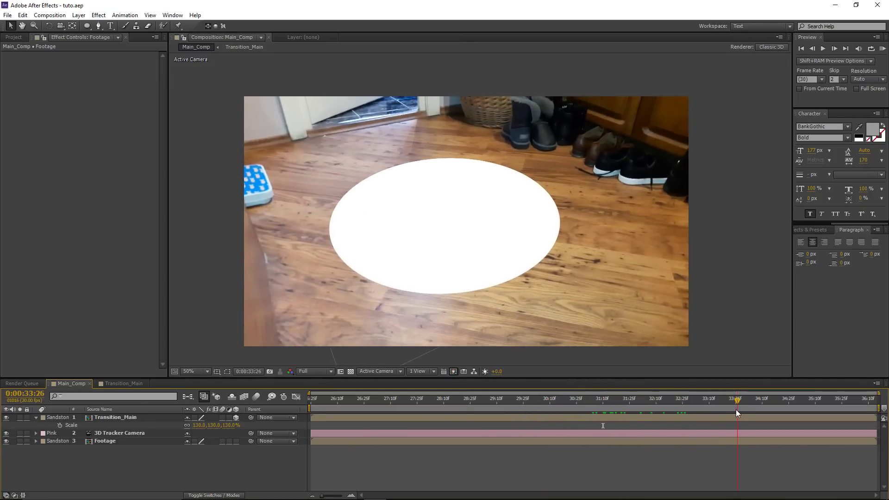
{"action": "left_click_drag", "start_coordinate": [735, 409], "coordinate": [720, 414]}
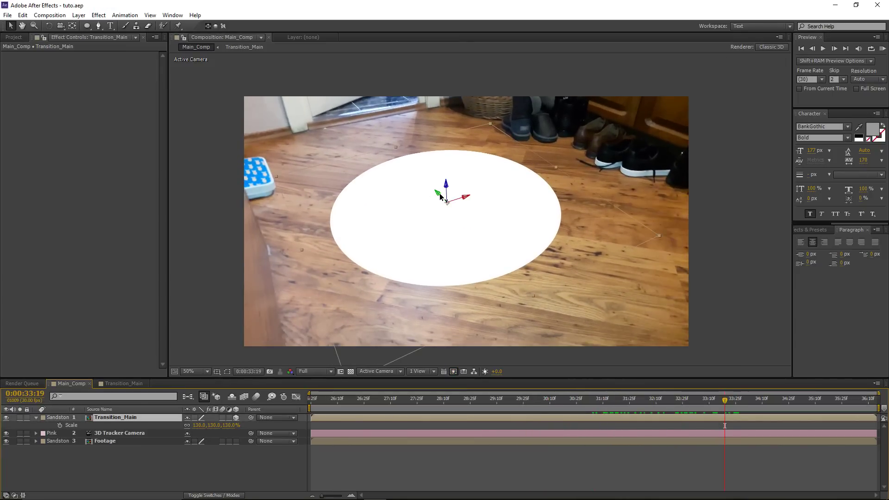
{"action": "left_click_drag", "start_coordinate": [439, 196], "coordinate": [444, 203]}
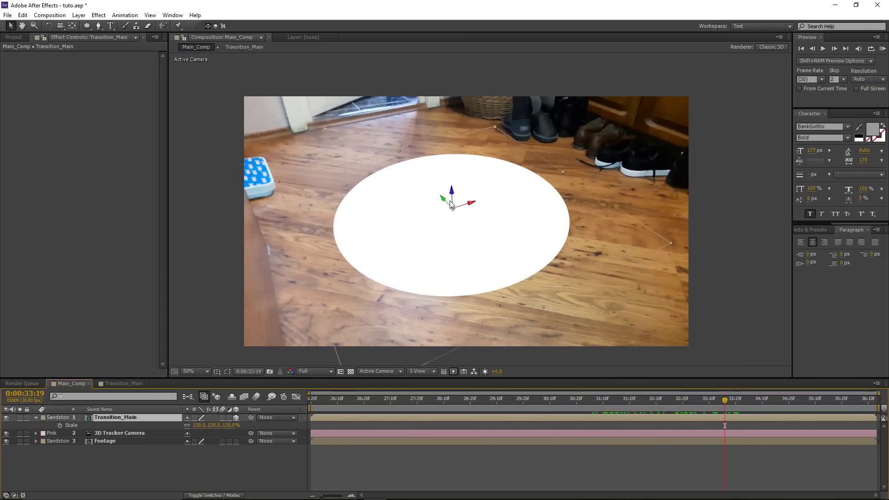
Check the circle over time in Main_Comp and add an adjustment layer above the white solid in Transition_Main.
{"action": "left_click_drag", "start_coordinate": [704, 399], "coordinate": [642, 400]}
{"action": "key", "text": "space"}
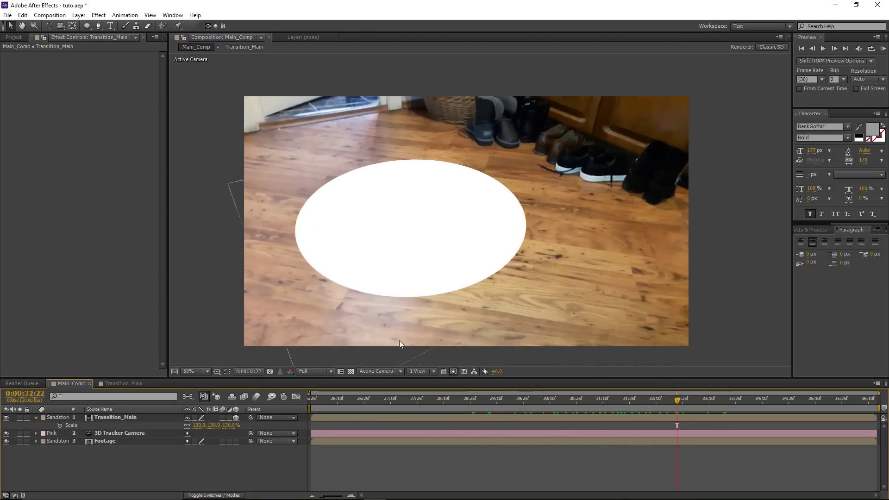
{"action": "left_click", "coordinate": [124, 383]}
{"action": "left_click", "coordinate": [79, 14]}
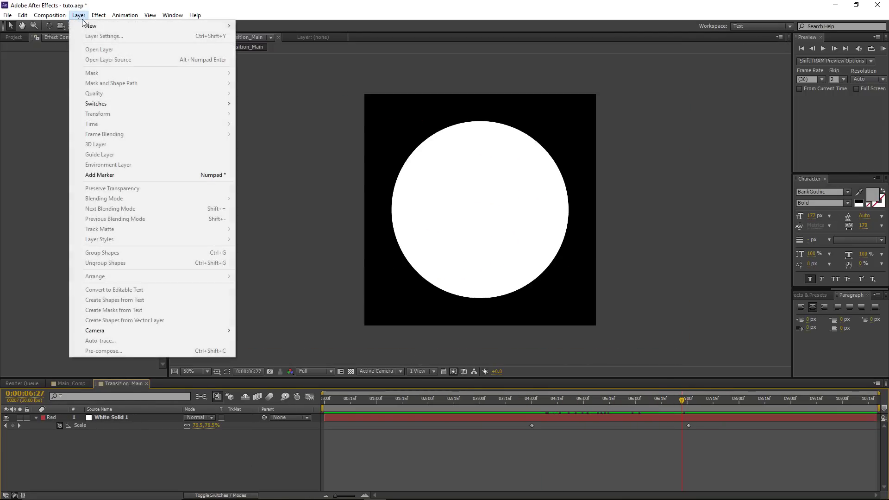
{"action": "mouse_move", "coordinate": [116, 25]}
{"action": "left_click", "coordinate": [274, 88]}
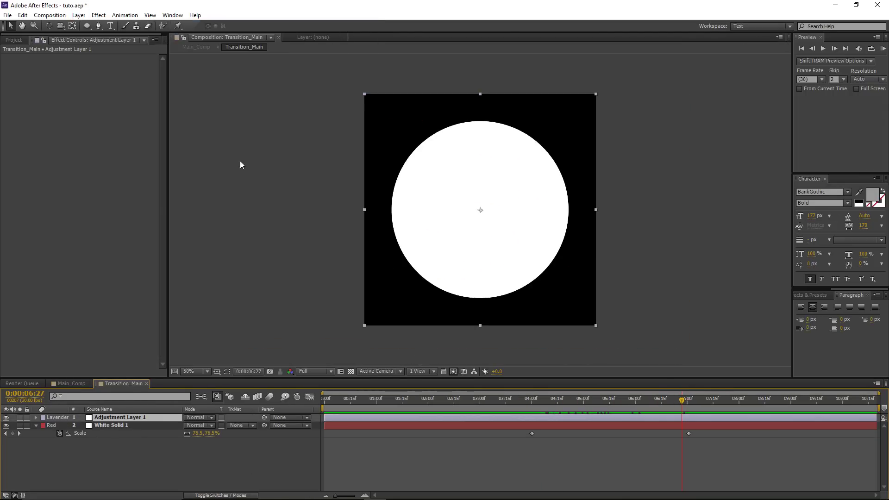
Apply Turbulent Displace to the adjustment layer with Amount 89 and Size 27.
{"action": "left_click", "coordinate": [99, 15]}
{"action": "mouse_move", "coordinate": [147, 112]}
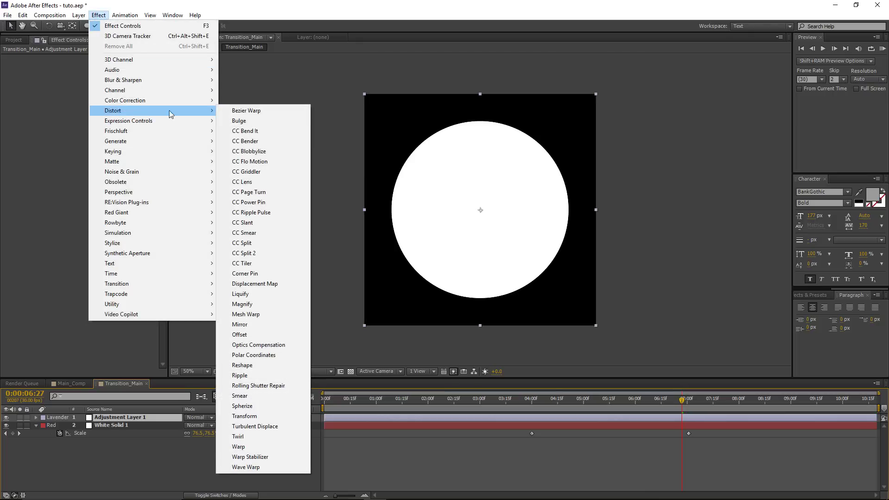
{"action": "left_click", "coordinate": [267, 431]}
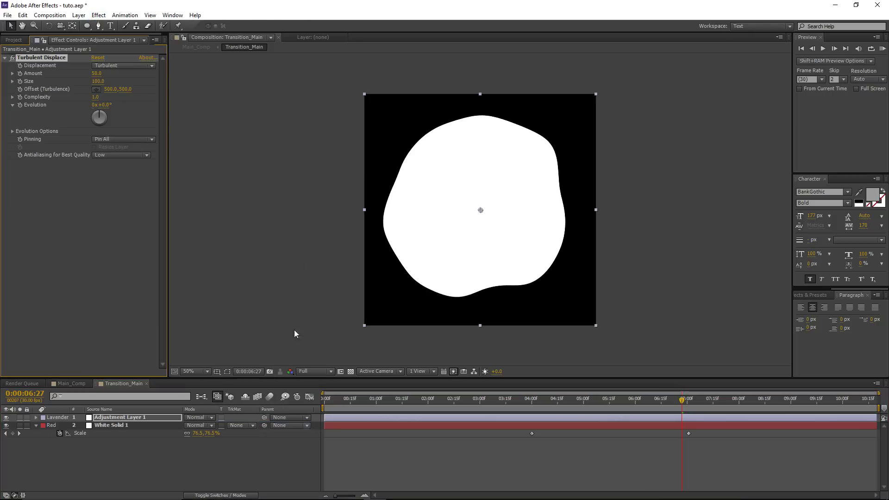
{"action": "mouse_move", "coordinate": [662, 407]}
{"action": "left_mouse_down"}
{"action": "mouse_move", "coordinate": [558, 417]}
{"action": "mouse_move", "coordinate": [670, 403]}
{"action": "left_mouse_up"}
{"action": "mouse_move", "coordinate": [100, 81]}
{"action": "left_mouse_down"}
{"action": "mouse_move", "coordinate": [78, 91]}
{"action": "mouse_move", "coordinate": [115, 72]}
{"action": "mouse_move", "coordinate": [106, 69]}
{"action": "left_mouse_up"}
Apply Roughen Edges to the adjustment layer with Border 72 and Edge Sharpness 1.41.
{"action": "left_click", "coordinate": [97, 16]}
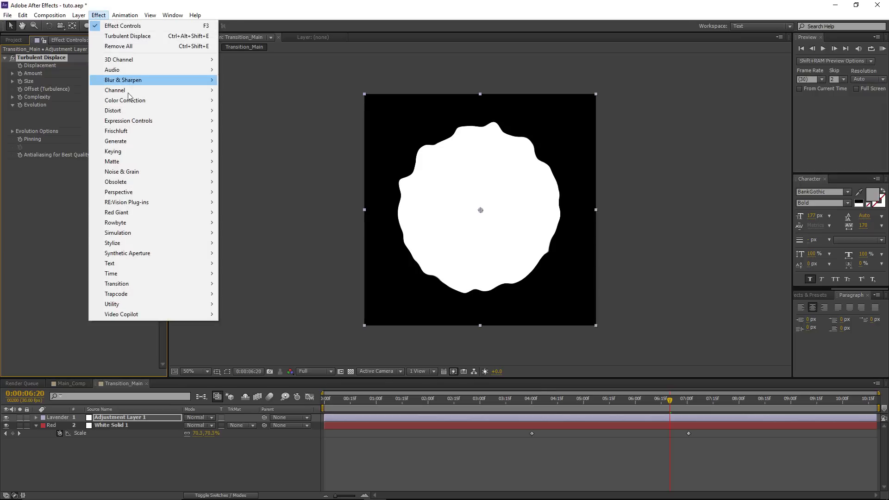
{"action": "mouse_move", "coordinate": [139, 243]}
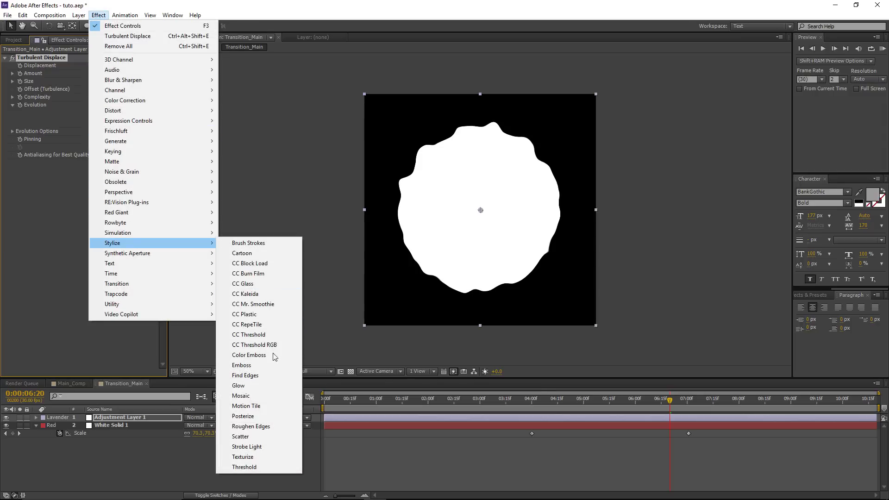
{"action": "left_click", "coordinate": [256, 428]}
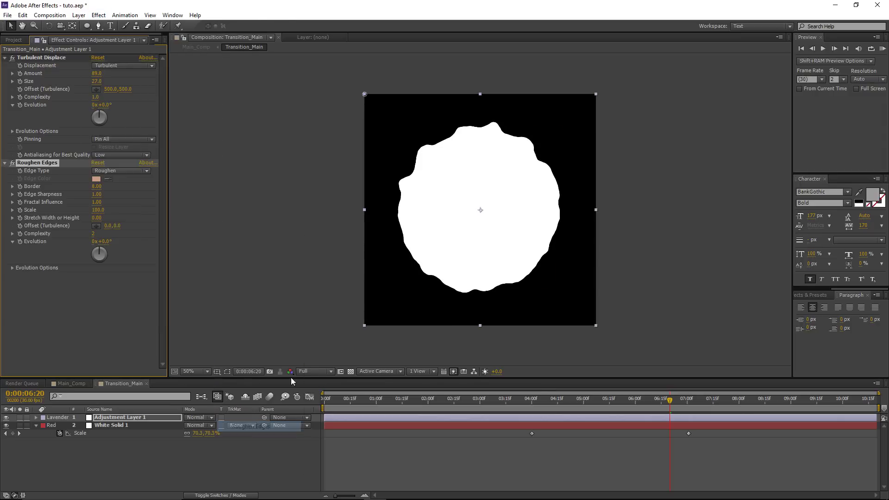
{"action": "left_click_drag", "start_coordinate": [96, 191], "coordinate": [326, 186]}
{"action": "scroll", "coordinate": [343, 145], "scroll_direction": "up", "scroll_amount": 1}
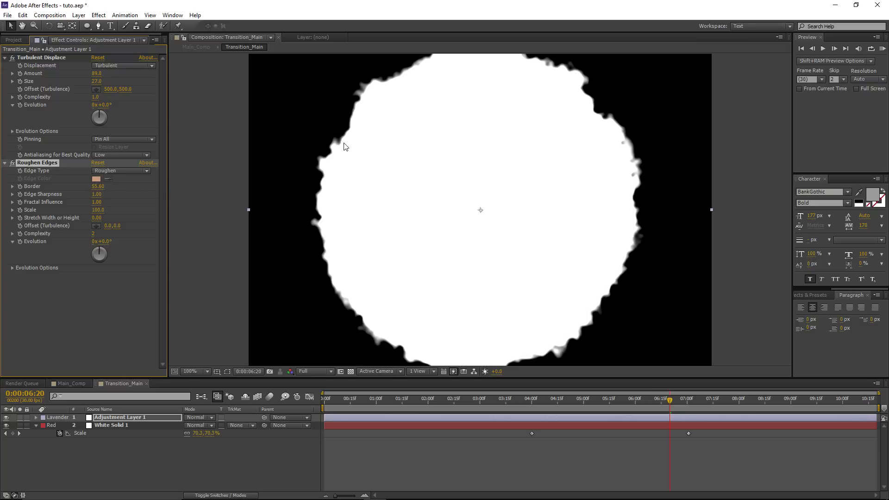
{"action": "left_click_drag", "start_coordinate": [116, 186], "coordinate": [198, 208]}
{"action": "scroll", "coordinate": [506, 218], "scroll_direction": "down", "scroll_amount": 1}
{"action": "scroll", "coordinate": [459, 222], "scroll_direction": "up", "scroll_amount": 1}
{"action": "left_click_drag", "start_coordinate": [456, 189], "coordinate": [457, 184]}
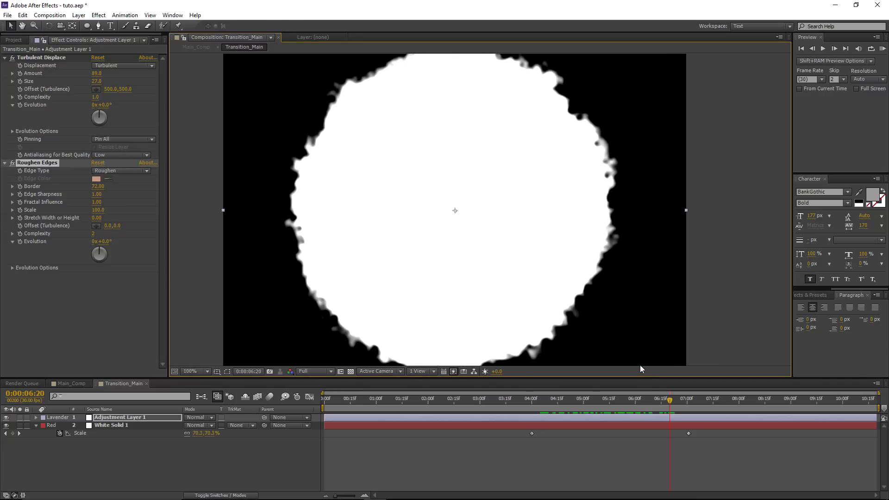
{"action": "mouse_move", "coordinate": [668, 405]}
{"action": "left_mouse_down"}
{"action": "mouse_move", "coordinate": [521, 419]}
{"action": "mouse_move", "coordinate": [666, 416]}
{"action": "left_mouse_up"}
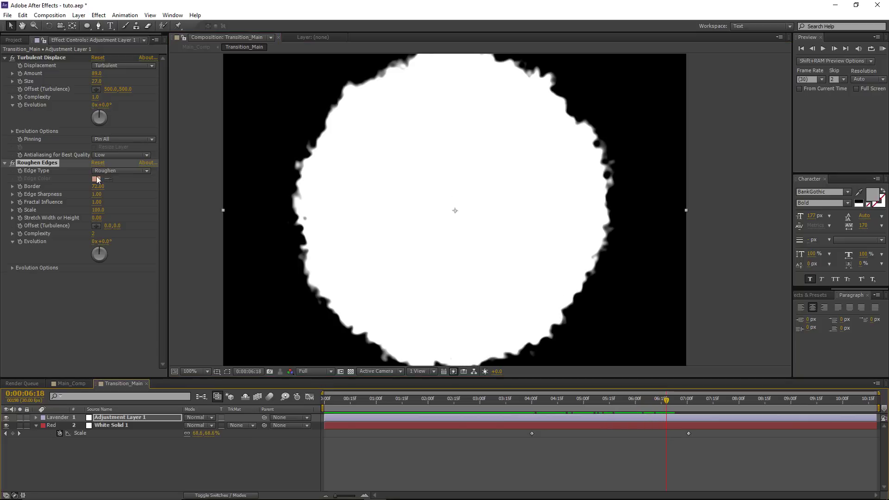
{"action": "left_click_drag", "start_coordinate": [103, 196], "coordinate": [115, 197]}
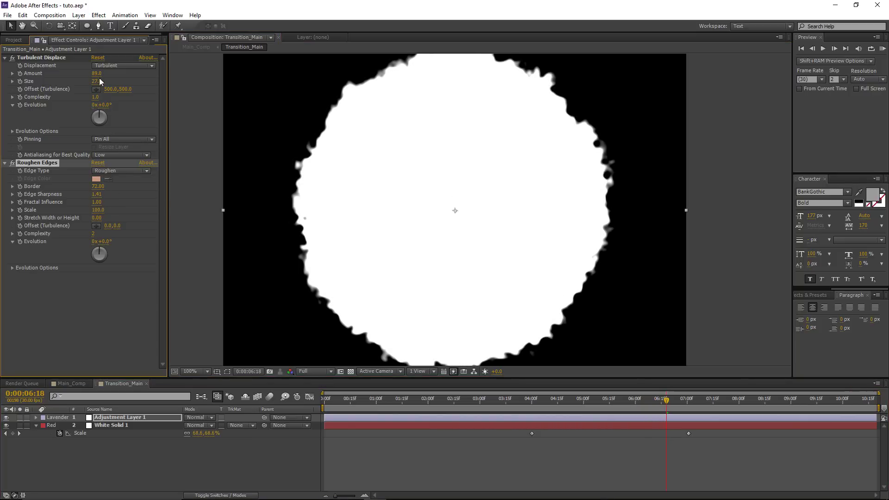
Set the Turbulent Displace Amount to 163 and check the ragged circle's growth over time.
{"action": "left_click_drag", "start_coordinate": [96, 73], "coordinate": [124, 71]}
{"action": "scroll", "coordinate": [420, 197], "scroll_direction": "down", "scroll_amount": 1}
{"action": "left_click_drag", "start_coordinate": [667, 400], "coordinate": [600, 408]}
{"action": "left_click_drag", "start_coordinate": [656, 404], "coordinate": [691, 402]}
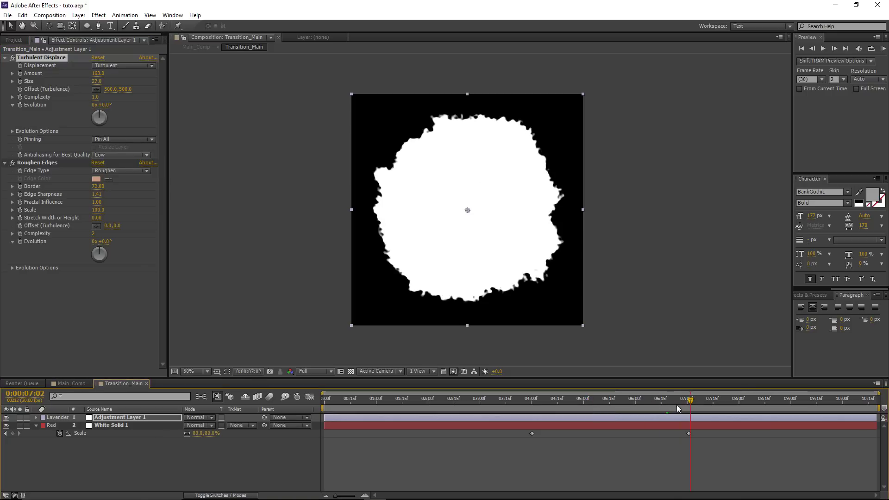
{"action": "left_click", "coordinate": [287, 463]}
Add a full-size white solid as the top layer of Main_Comp.
{"action": "left_click", "coordinate": [67, 383]}
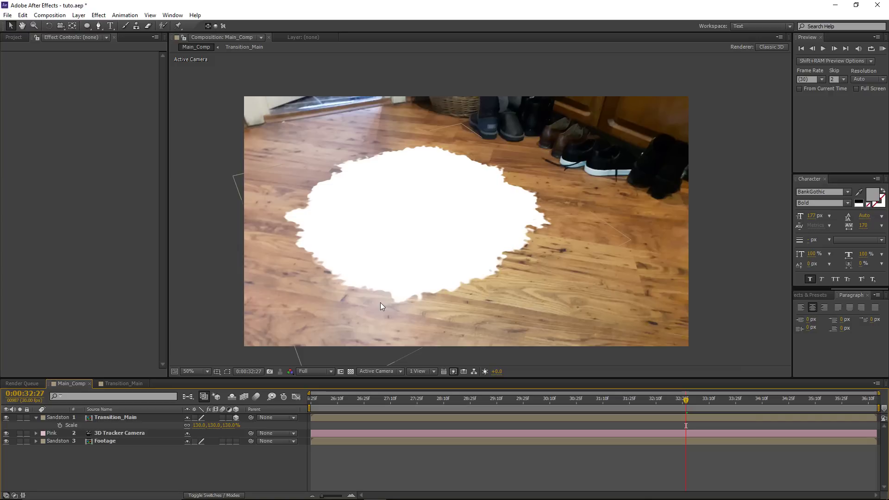
{"action": "key", "text": "ctrl+y"}
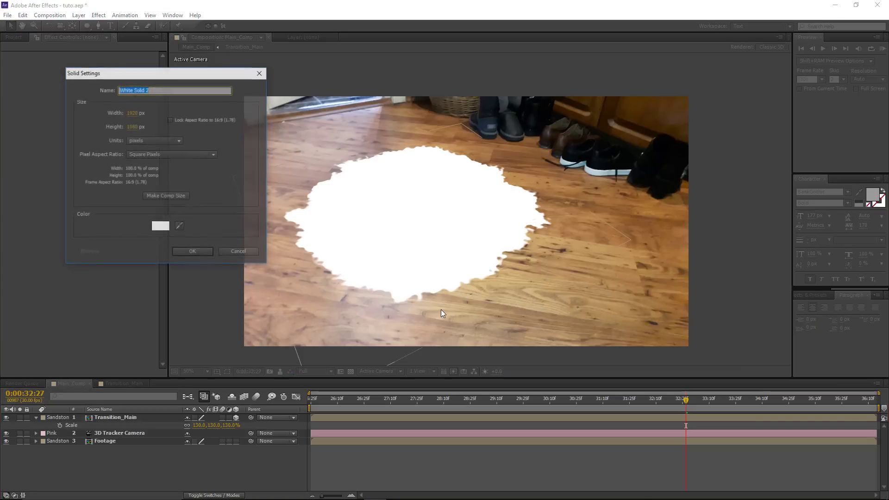
{"action": "key", "text": "Return"}
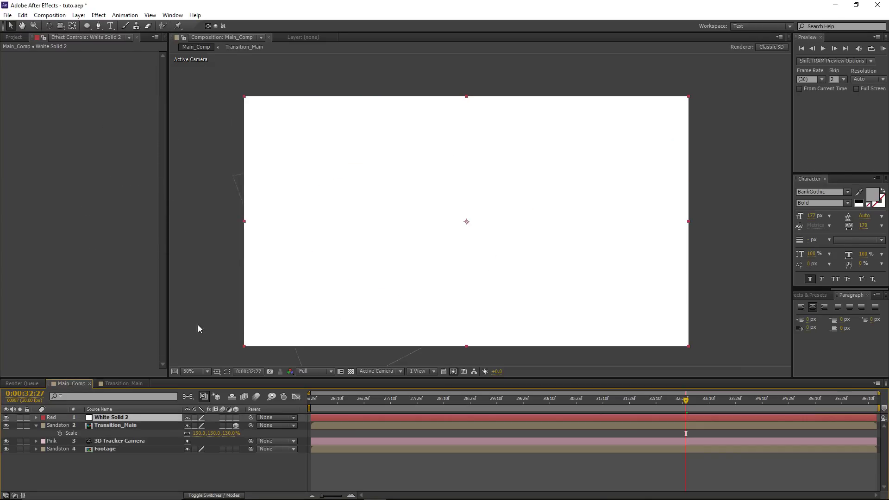
Pre-compose the new white solid as Wall_Texture, moving all attributes, and make the resulting layer 3D.
{"action": "key", "text": "ctrl+shift+c"}
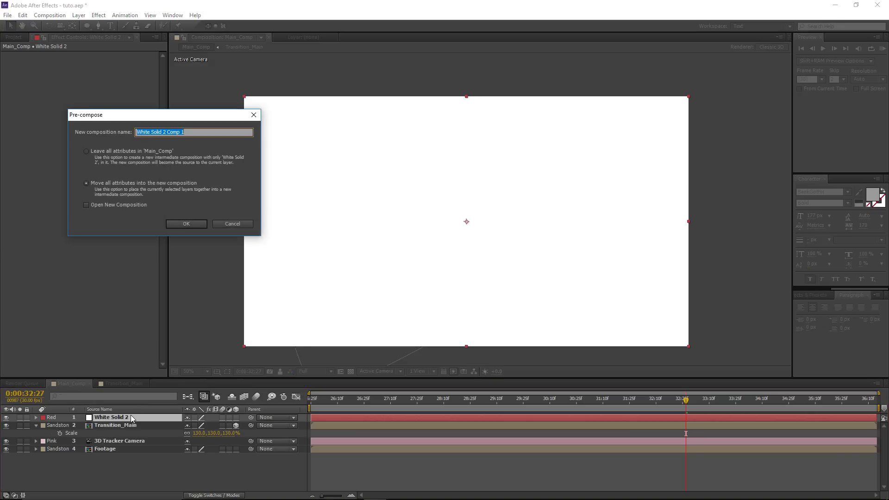
{"action": "type", "text": "Wall_Texture"}
{"action": "key", "text": "Return"}
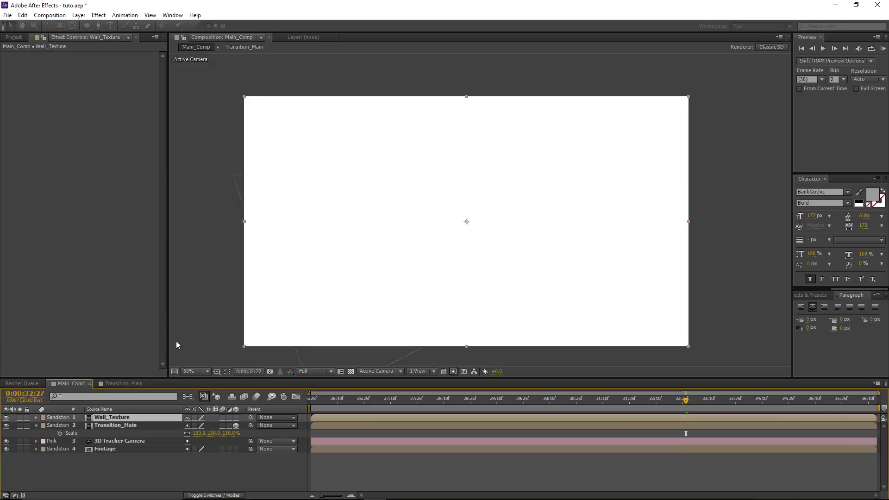
{"action": "left_click", "coordinate": [238, 415]}
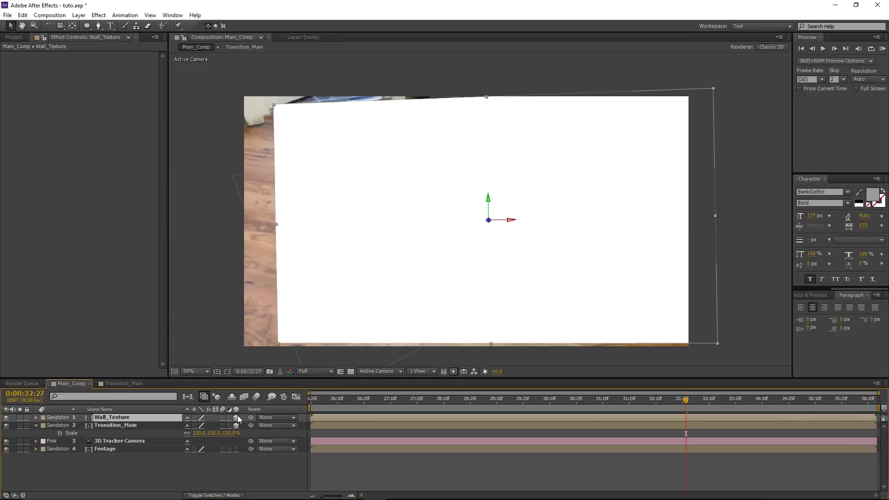
Apply Fractal Noise to the white solid inside the Wall_Texture composition.
{"action": "double_click", "coordinate": [103, 418]}
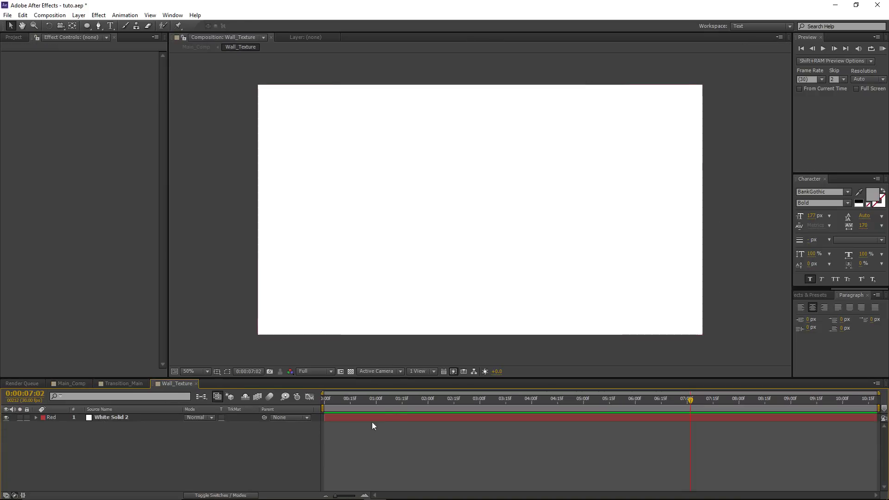
{"action": "left_click", "coordinate": [393, 419]}
{"action": "left_click", "coordinate": [99, 15]}
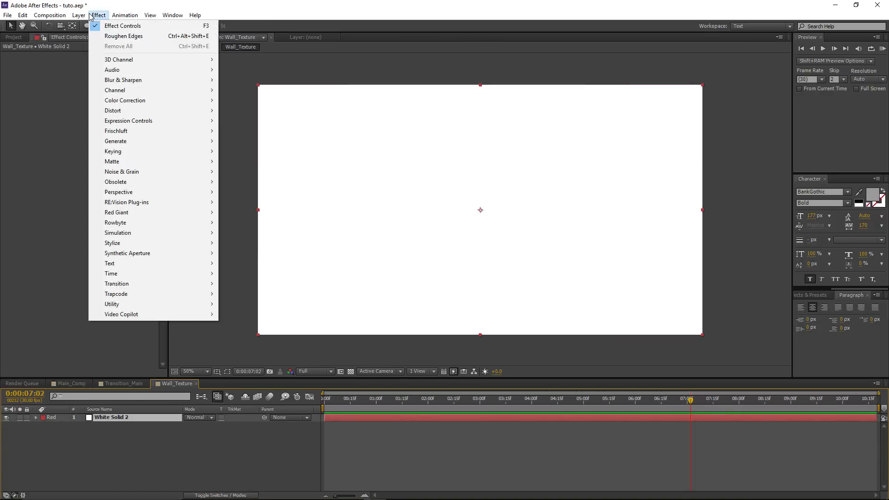
{"action": "mouse_move", "coordinate": [194, 172]}
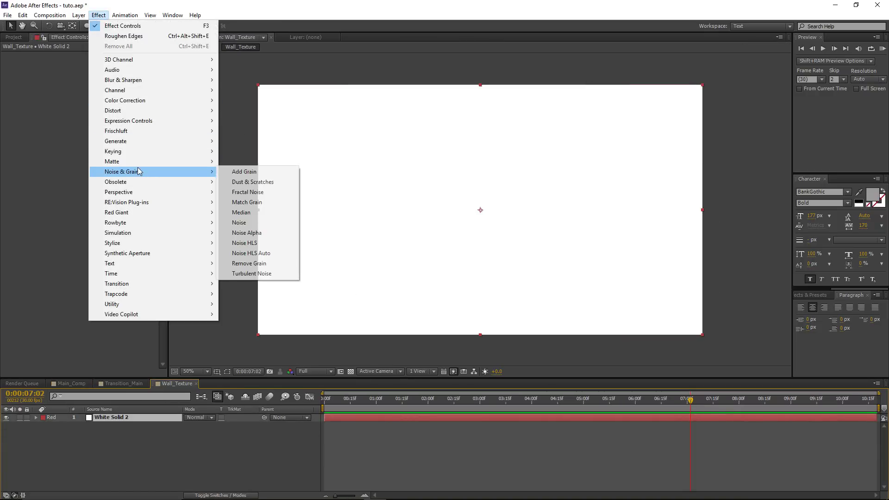
{"action": "left_click", "coordinate": [262, 194]}
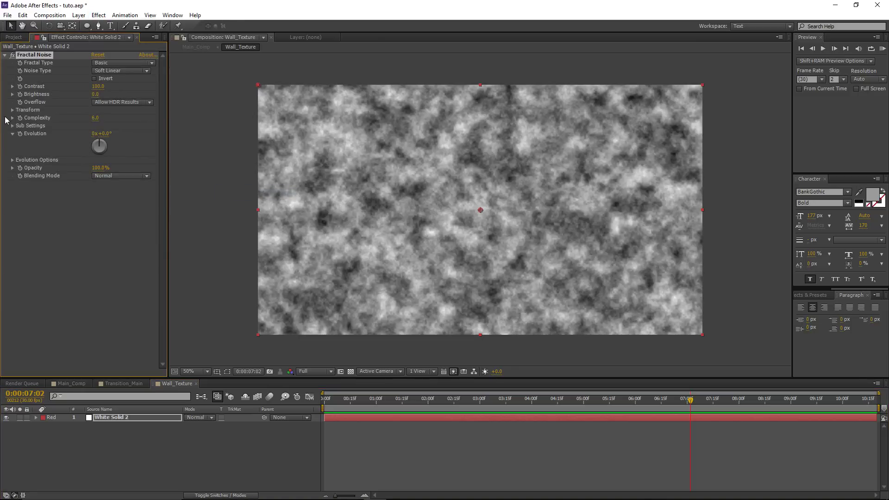
Turn off Uniform Scaling in Fractal Noise and set Scale Width to 8, Scale Height to 168 and Contrast to 90.
{"action": "left_click", "coordinate": [12, 111]}
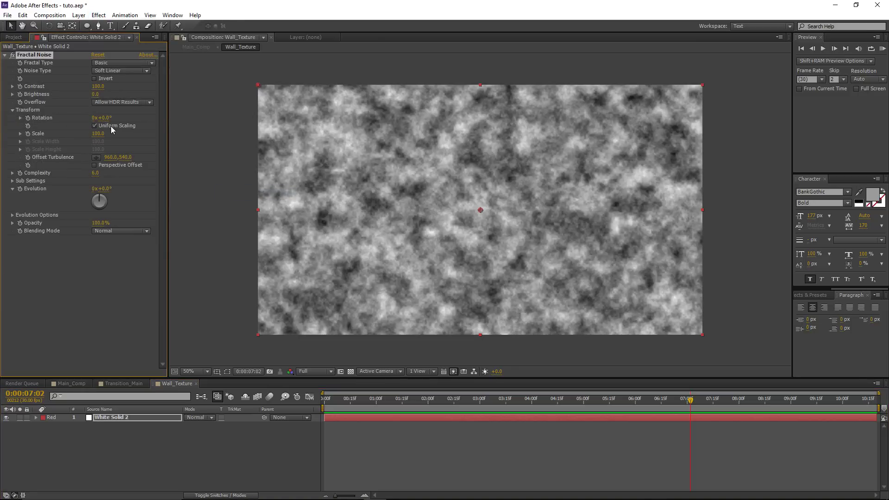
{"action": "left_click", "coordinate": [94, 126]}
{"action": "left_click_drag", "start_coordinate": [98, 162], "coordinate": [179, 165]}
{"action": "mouse_move", "coordinate": [95, 143]}
{"action": "left_mouse_down"}
{"action": "mouse_move", "coordinate": [62, 150]}
{"action": "mouse_move", "coordinate": [98, 165]}
{"action": "mouse_move", "coordinate": [76, 167]}
{"action": "mouse_move", "coordinate": [86, 148]}
{"action": "mouse_move", "coordinate": [88, 165]}
{"action": "mouse_move", "coordinate": [70, 168]}
{"action": "mouse_move", "coordinate": [95, 162]}
{"action": "left_mouse_up"}
{"action": "left_click_drag", "start_coordinate": [102, 90], "coordinate": [93, 90]}
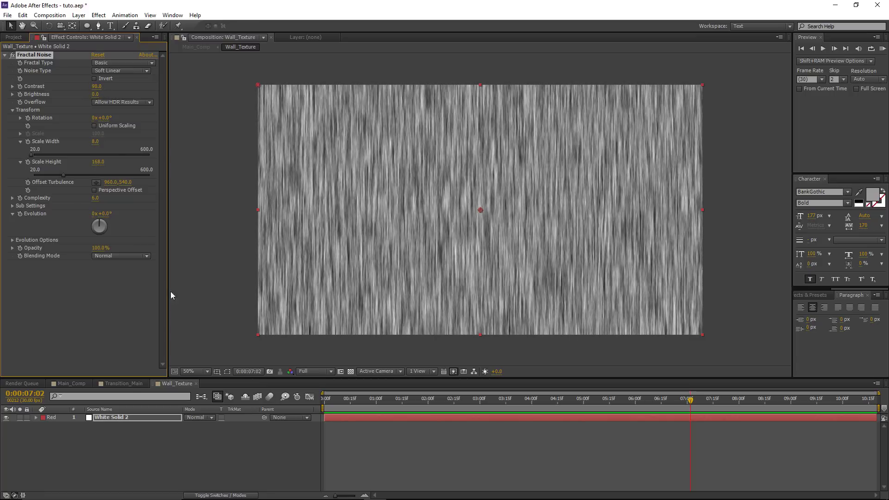
Duplicate the Fractal Noise solid and set the soloed copy's Fractal Type to Dynamic Twist.
{"action": "left_click", "coordinate": [147, 417]}
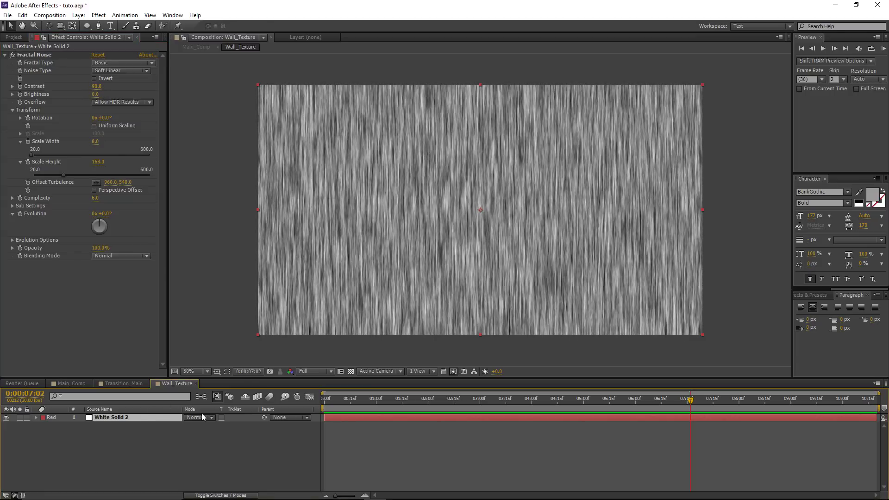
{"action": "key", "text": "ctrl+d"}
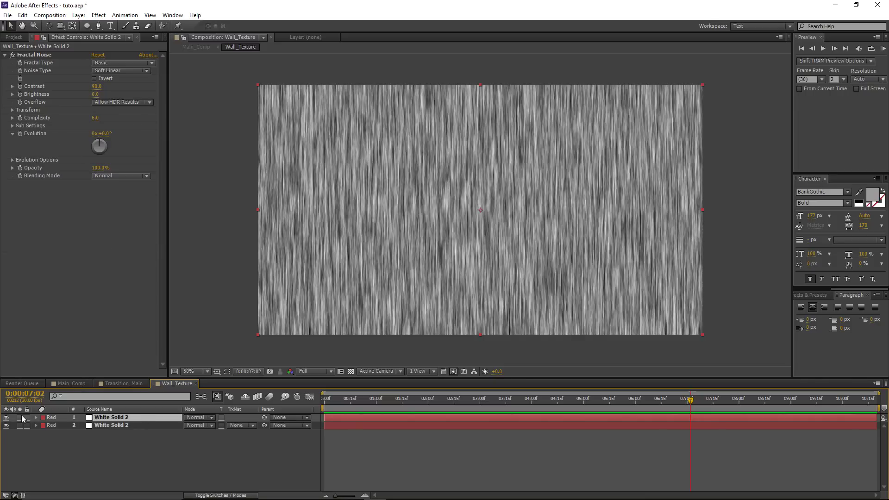
{"action": "left_click", "coordinate": [119, 64]}
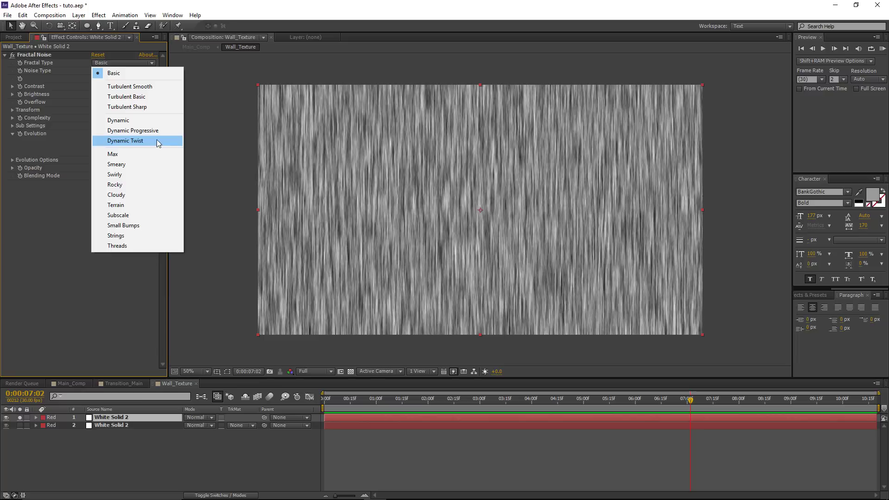
{"action": "left_click", "coordinate": [156, 139]}
Set the upper noise layer's Scale Width to 54, Scale Height to 255 and Offset Turbulence to 960, 700.
{"action": "left_click", "coordinate": [13, 110]}
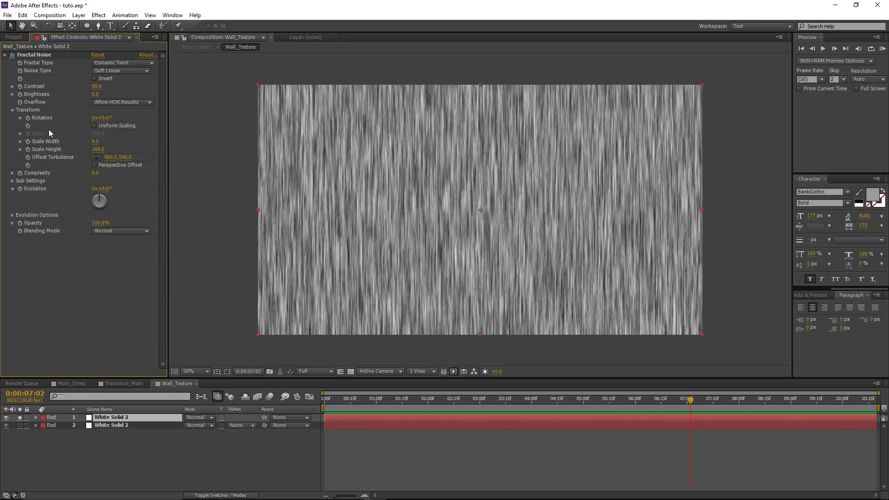
{"action": "left_click_drag", "start_coordinate": [96, 141], "coordinate": [117, 160]}
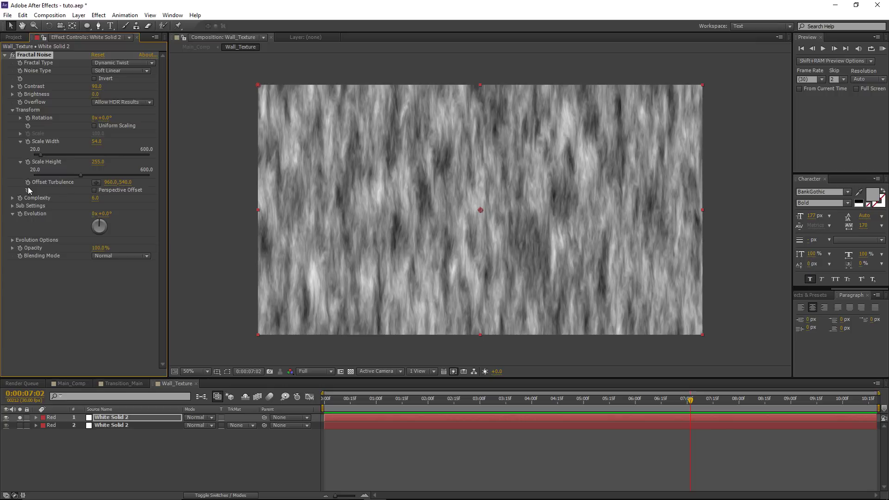
{"action": "left_click_drag", "start_coordinate": [125, 182], "coordinate": [304, 161]}
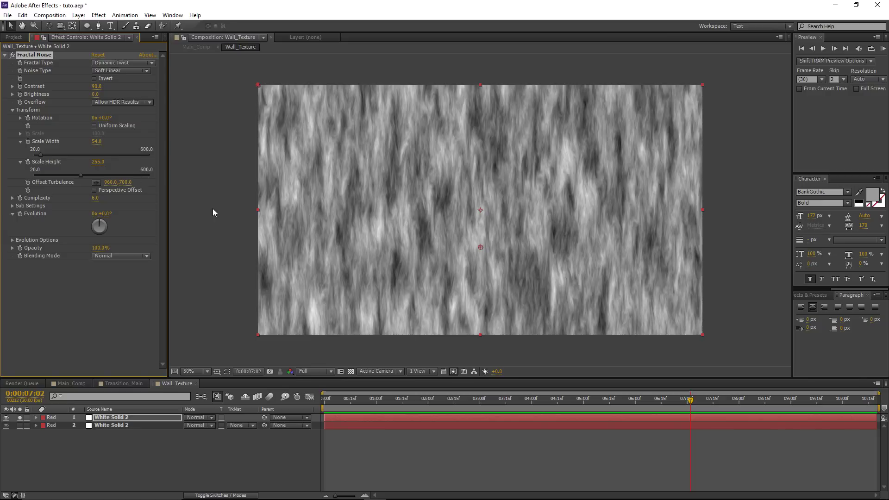
Add the expression value + [0,time*100] to the upper layer's Offset Turbulence and check the noise's movement over time.
{"action": "left_click", "coordinate": [28, 182], "text": "alt"}
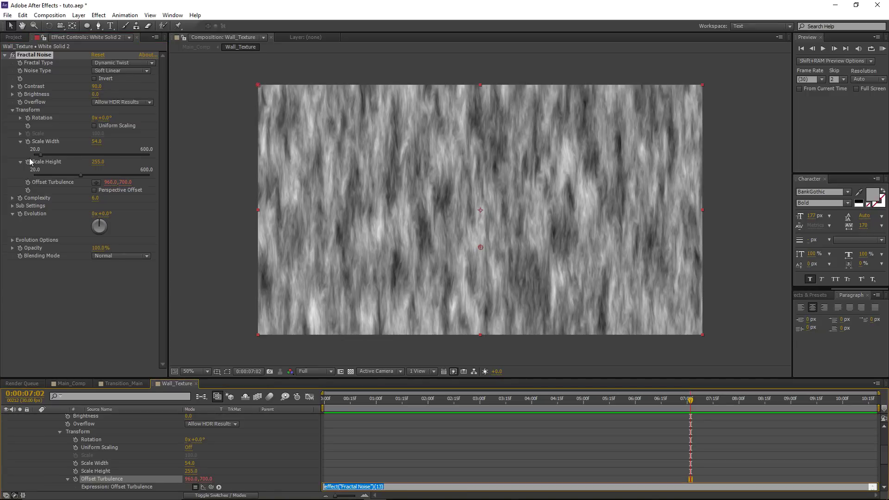
{"action": "type", "text": "valu"}
{"action": "type", "text": "e + [0,time*"}
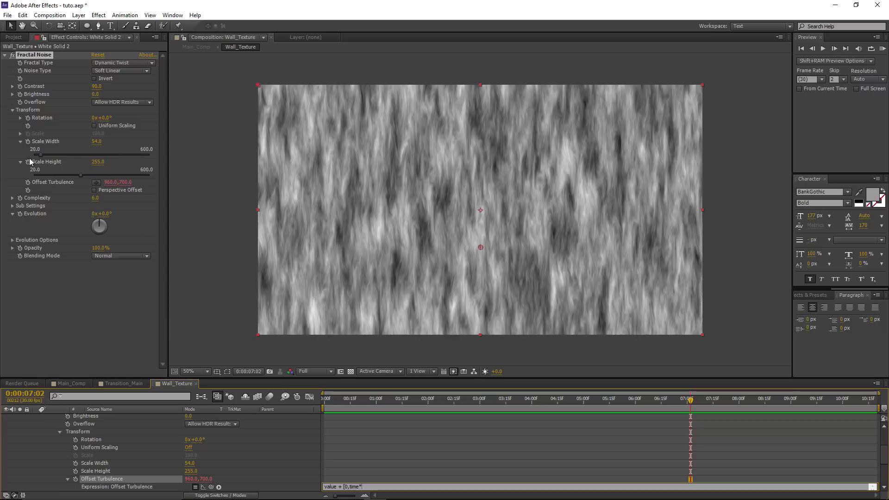
{"action": "type", "text": "100"}
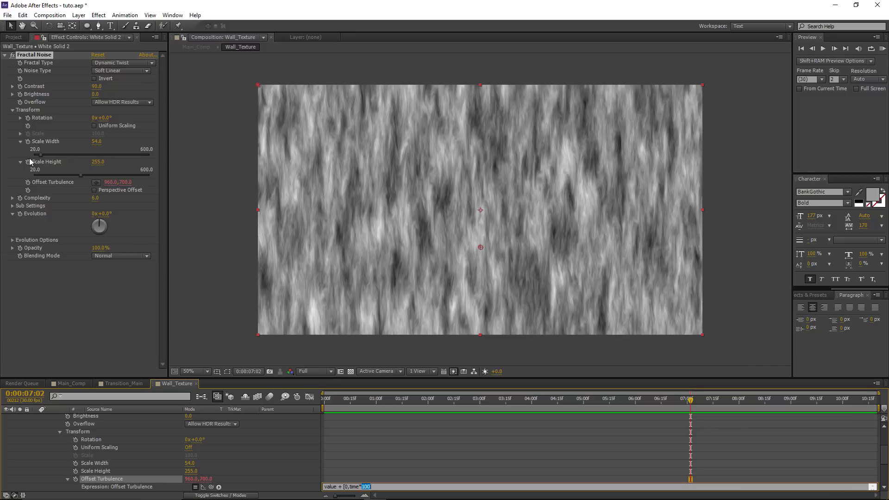
{"action": "key", "text": "Left"}
{"action": "key", "text": "Left"}
{"action": "left_click_drag", "start_coordinate": [452, 399], "coordinate": [535, 402]}
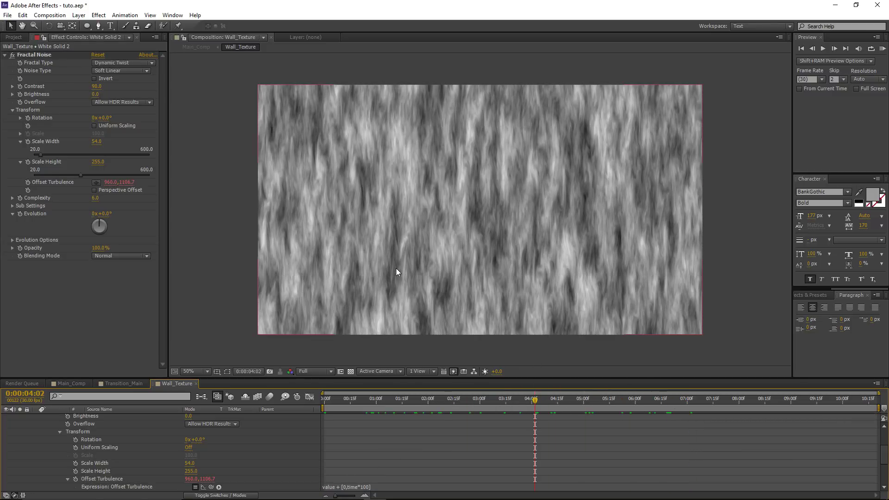
Change the Offset Turbulence expression to value + [0,time*-100] and scrub the timeline to check the noise's direction.
{"action": "left_click", "coordinate": [360, 487]}
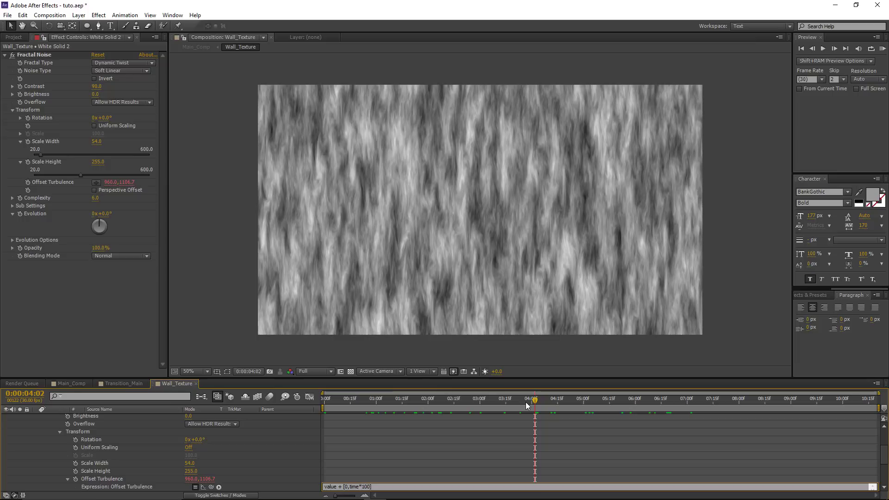
{"action": "type", "text": "-"}
{"action": "left_click", "coordinate": [466, 434]}
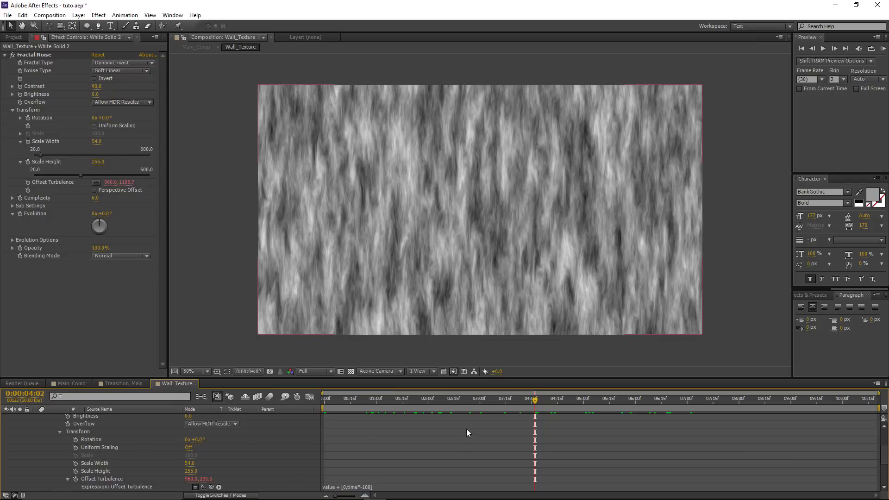
{"action": "left_click", "coordinate": [456, 399]}
{"action": "left_click_drag", "start_coordinate": [431, 407], "coordinate": [348, 409]}
{"action": "scroll", "coordinate": [390, 412], "scroll_direction": "down", "scroll_amount": 1}
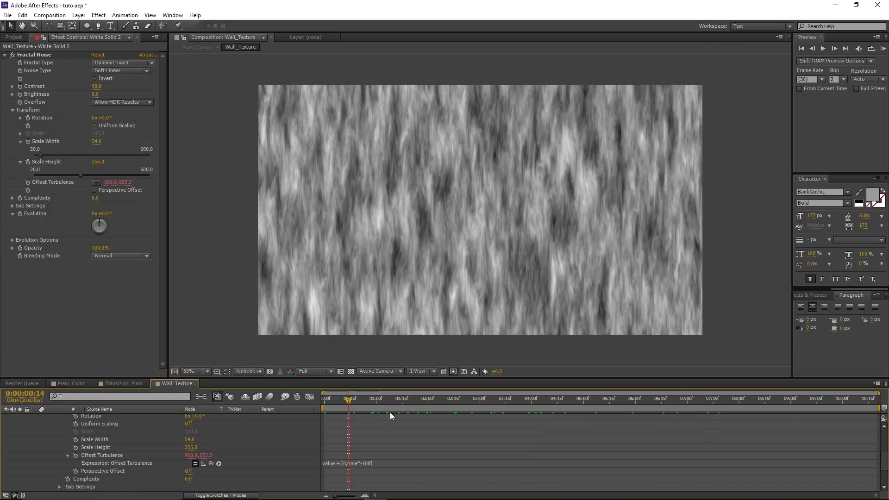
Add the expression time*125 to the Fractal Noise Evolution and preview the animated noise.
{"action": "mouse_move", "coordinate": [110, 215]}
{"action": "left_mouse_down"}
{"action": "mouse_move", "coordinate": [292, 226]}
{"action": "mouse_move", "coordinate": [107, 218]}
{"action": "left_mouse_up"}
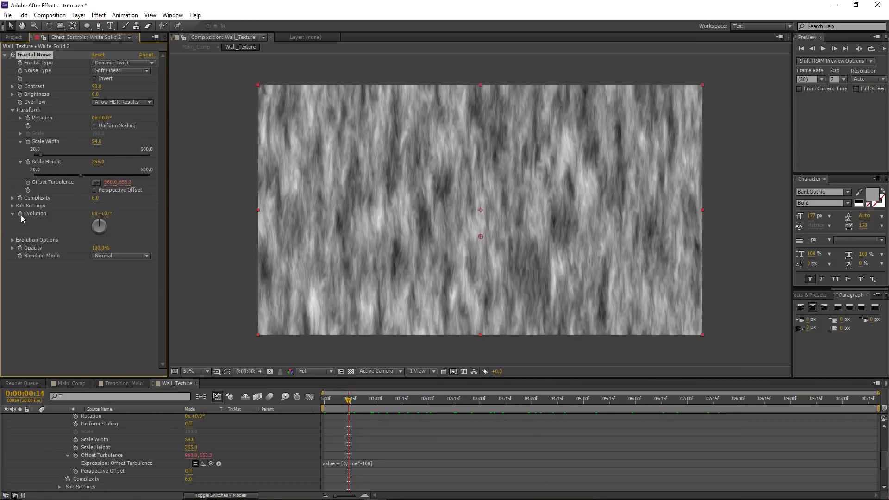
{"action": "left_click", "coordinate": [20, 213], "text": "alt"}
{"action": "type", "text": "time*"}
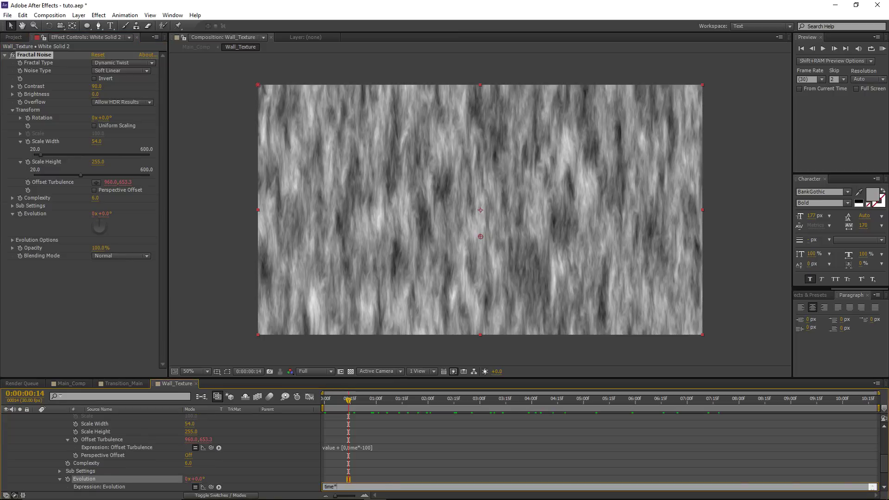
{"action": "type", "text": "125"}
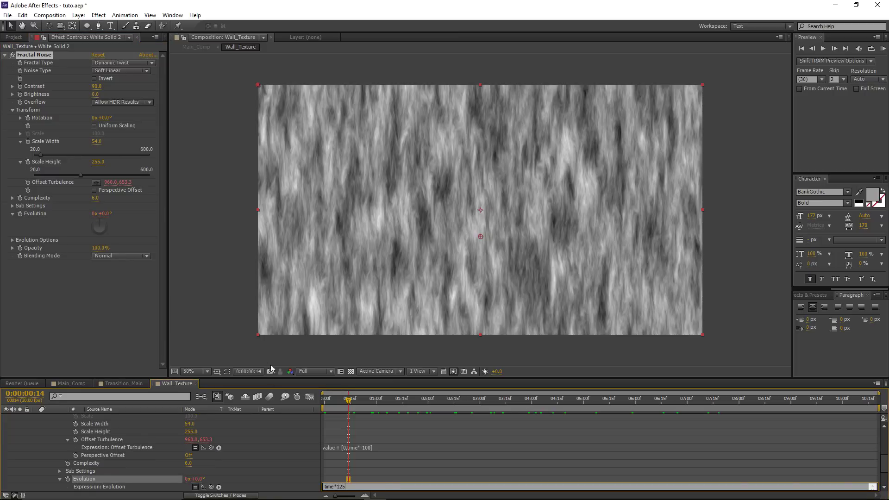
{"action": "left_click", "coordinate": [359, 426]}
{"action": "key", "text": "space"}
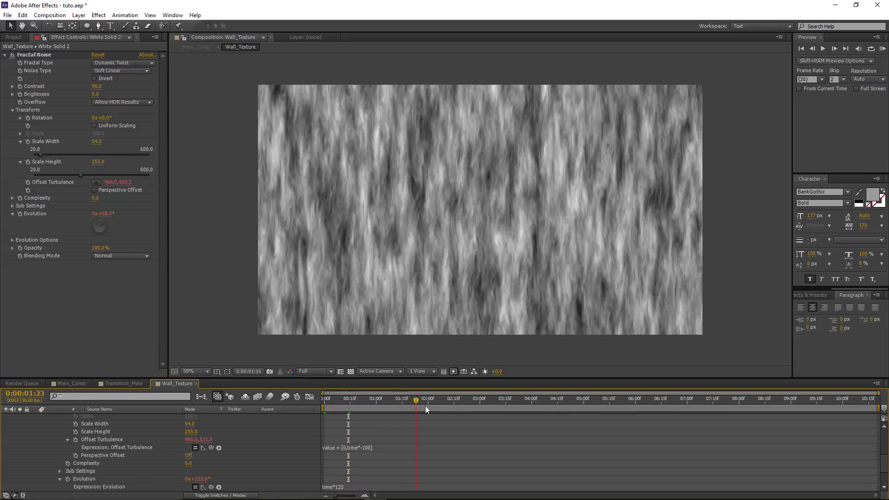
{"action": "left_click_drag", "start_coordinate": [447, 407], "coordinate": [384, 401]}
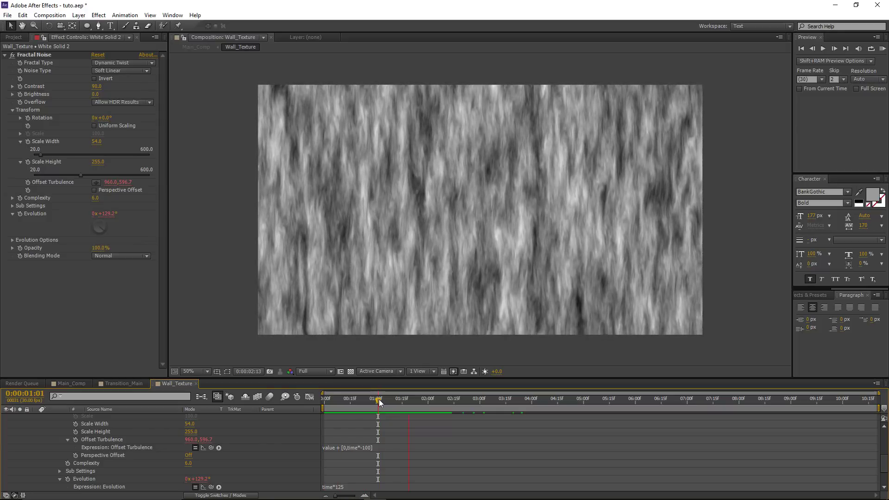
{"action": "left_click_drag", "start_coordinate": [379, 402], "coordinate": [362, 401]}
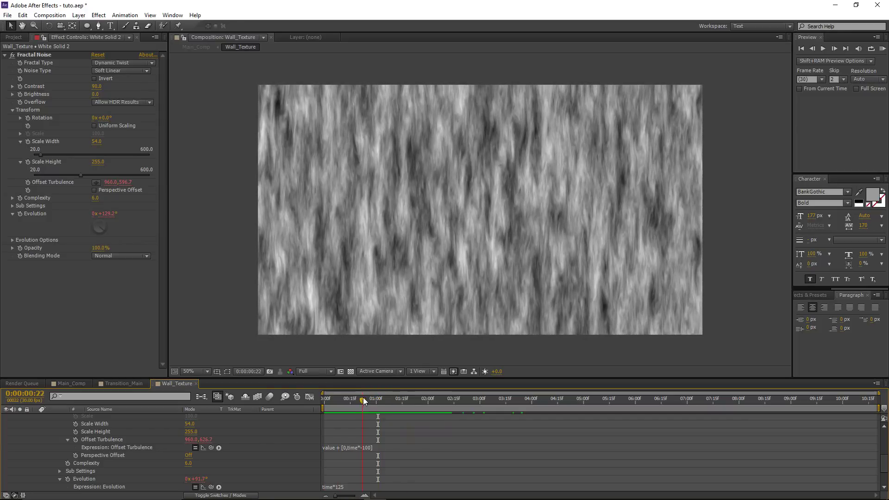
Change the Evolution expression to time*200 and Offset Turbulence to value + [0,time*-200], preview, and return to the first frame.
{"action": "left_click", "coordinate": [348, 487]}
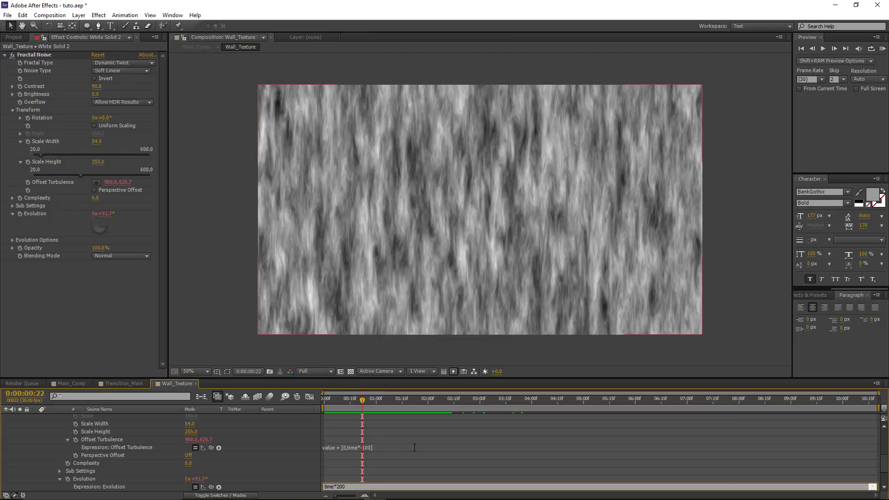
{"action": "left_click", "coordinate": [367, 448]}
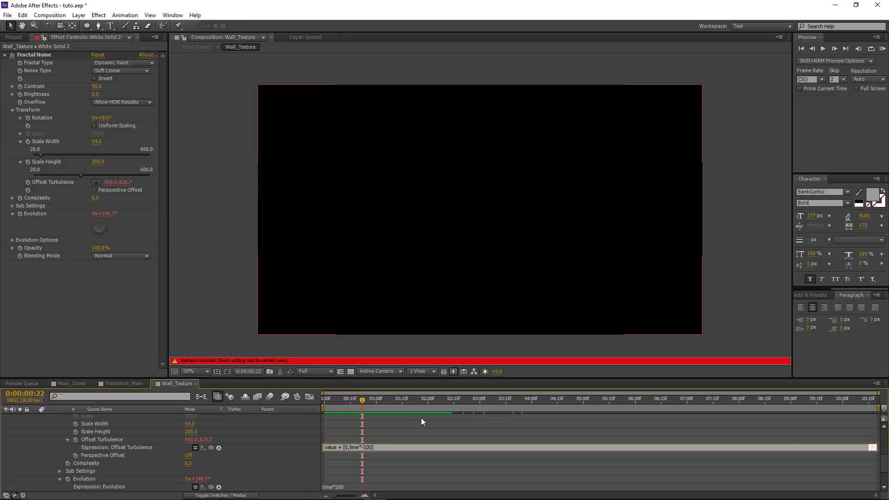
{"action": "key", "text": "BackSpace"}
{"action": "type", "text": "2"}
{"action": "left_click", "coordinate": [405, 426]}
{"action": "key", "text": "KP_0"}
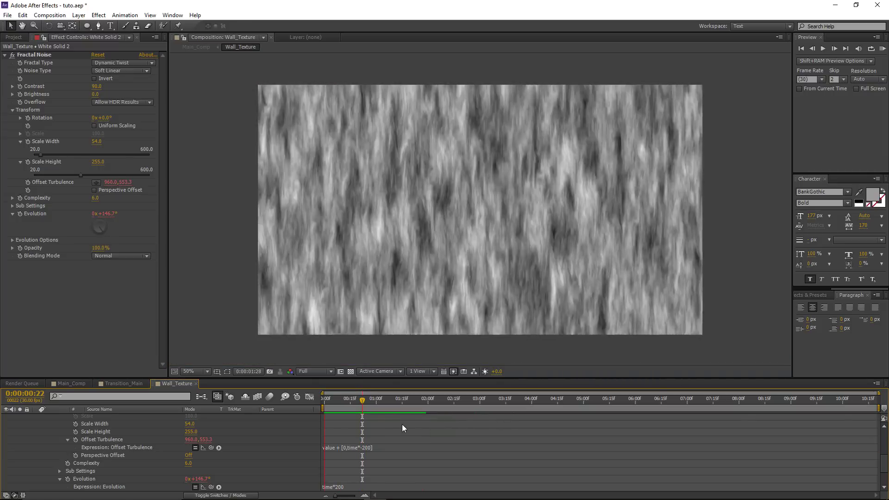
{"action": "left_click_drag", "start_coordinate": [362, 399], "coordinate": [302, 395]}
Set the noise's Scale Width to 64, Scale Height to 277 and Sub Scaling to 67.2, and preview it.
{"action": "left_click_drag", "start_coordinate": [97, 142], "coordinate": [108, 164]}
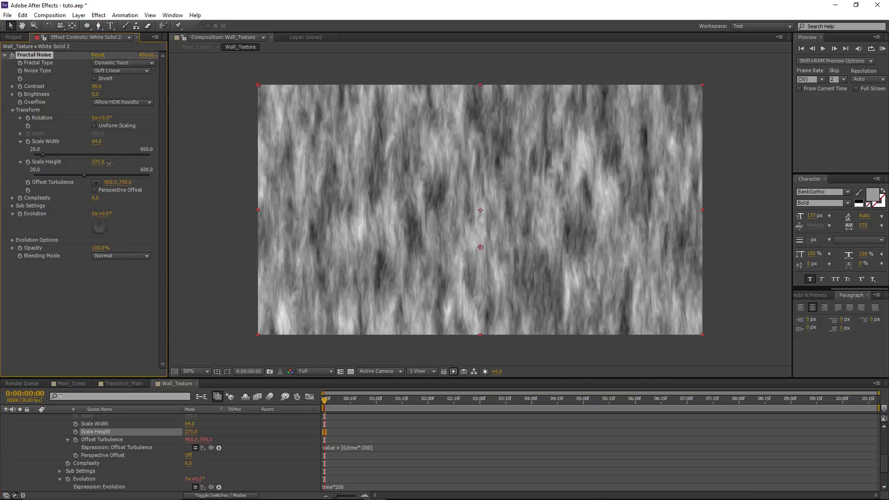
{"action": "left_click", "coordinate": [12, 206]}
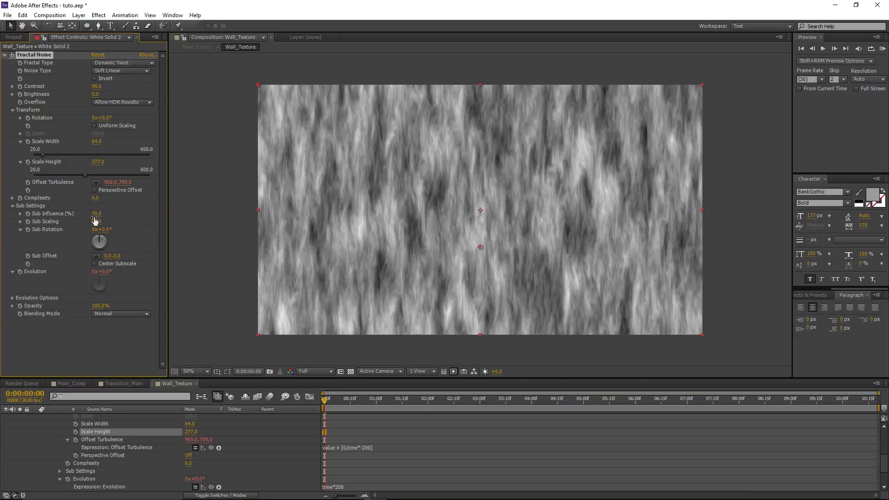
{"action": "left_click_drag", "start_coordinate": [103, 221], "coordinate": [148, 222]}
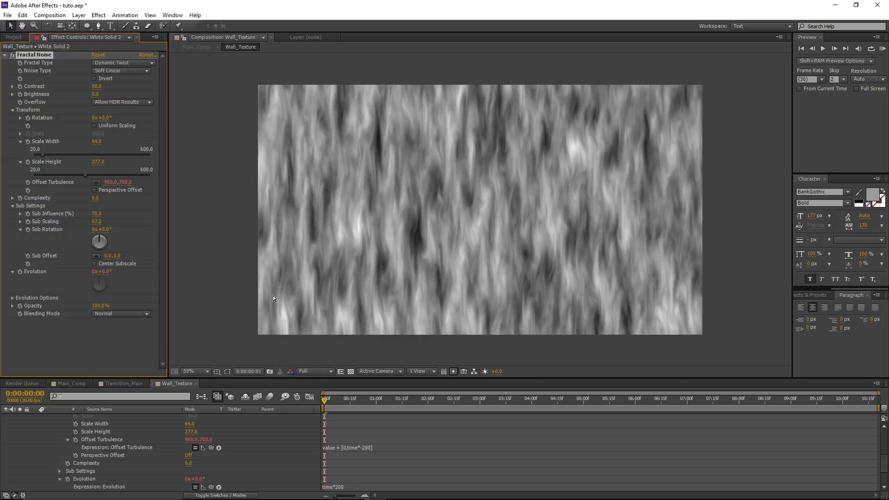
{"action": "key", "text": "KP_0"}
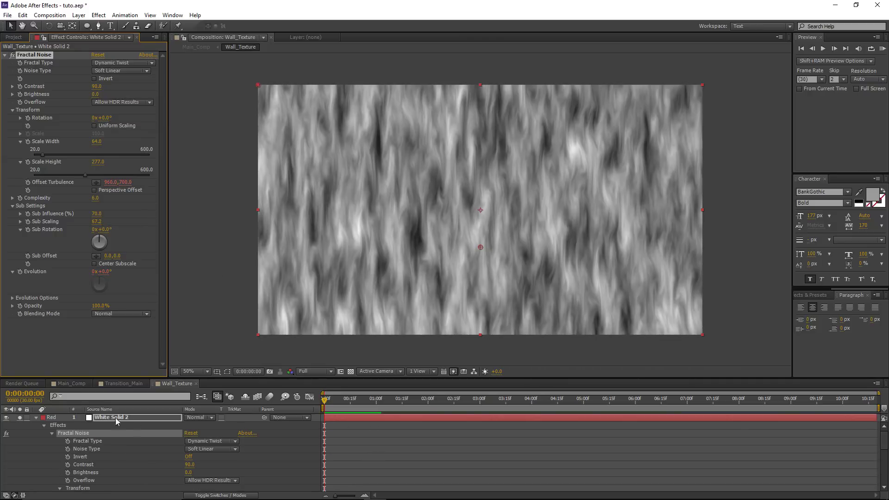
Unsolo the Dynamic Twist noise layer and move it below the Basic noise layer.
{"action": "left_click", "coordinate": [36, 417]}
{"action": "key", "text": "ctrl+d"}
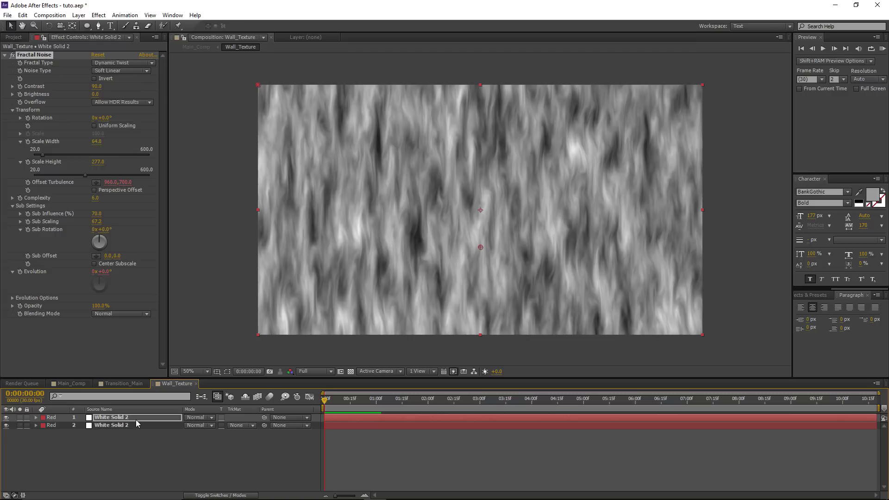
{"action": "left_click", "coordinate": [119, 421]}
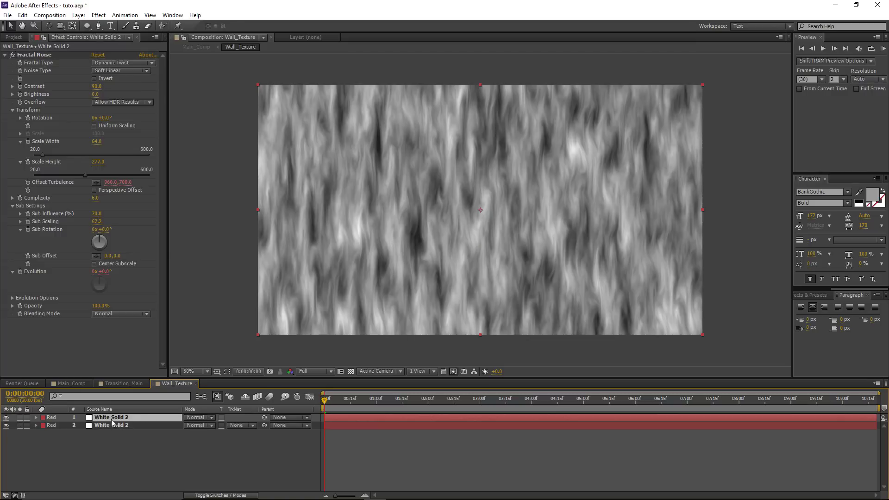
{"action": "left_click_drag", "start_coordinate": [109, 418], "coordinate": [127, 442]}
Rename the upper noise layer as Concrete and the lower one as Fire.
{"action": "left_click", "coordinate": [130, 418]}
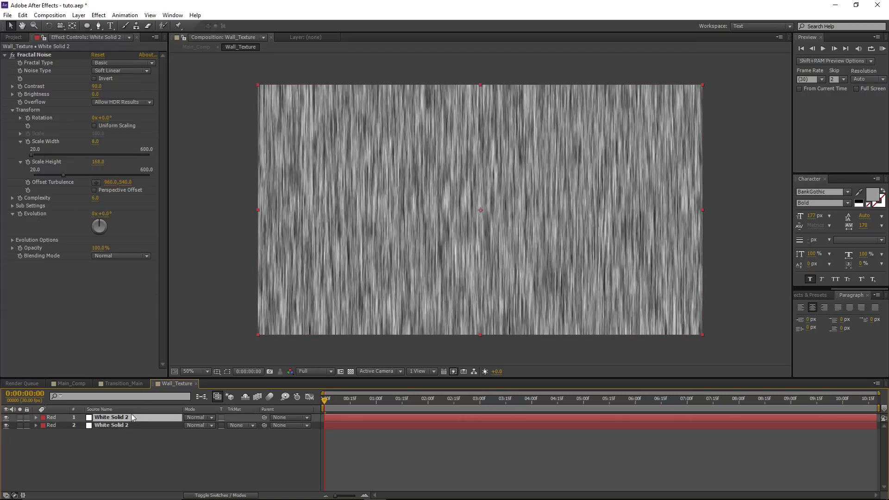
{"action": "key", "text": "Return"}
{"action": "type", "text": "Concret"}
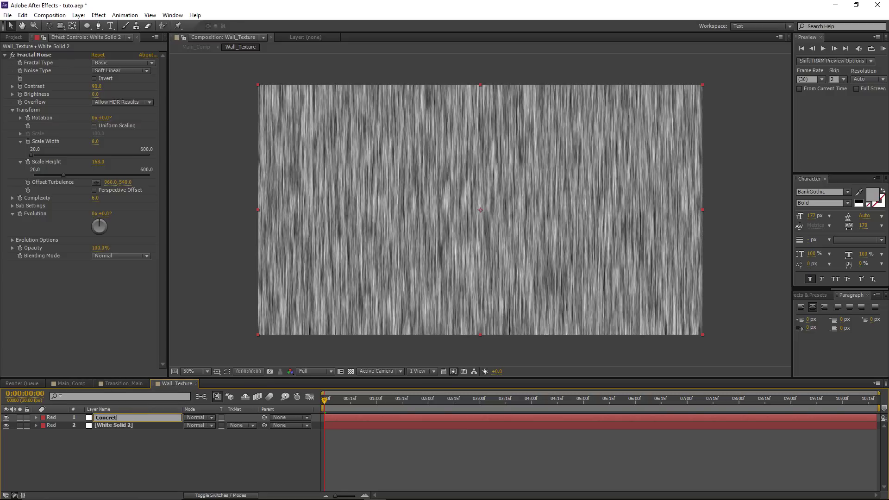
{"action": "type", "text": "e"}
{"action": "key", "text": "Return"}
{"action": "left_click", "coordinate": [136, 426]}
{"action": "key", "text": "Return"}
{"action": "type", "text": "Fire"}
{"action": "key", "text": "Return"}
Set the Concrete layer's blending mode to Soft Light and toggle its visibility to compare the combined texture.
{"action": "left_click", "coordinate": [151, 418]}
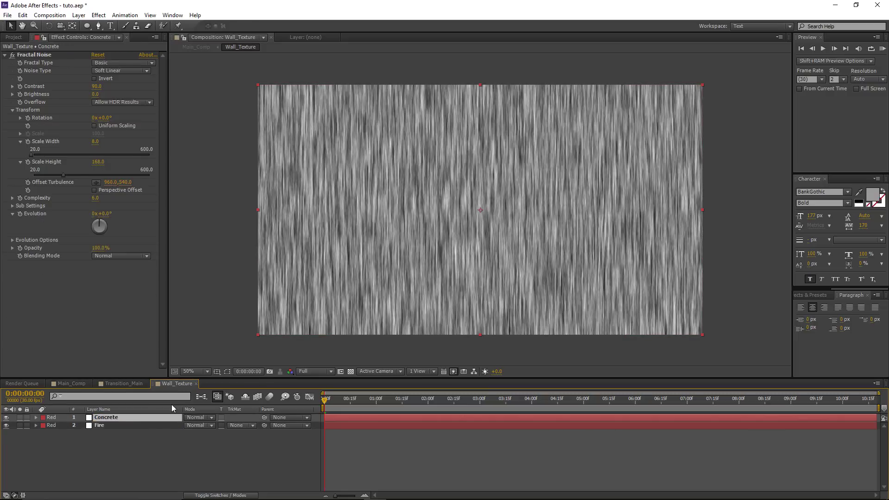
{"action": "left_click", "coordinate": [199, 420]}
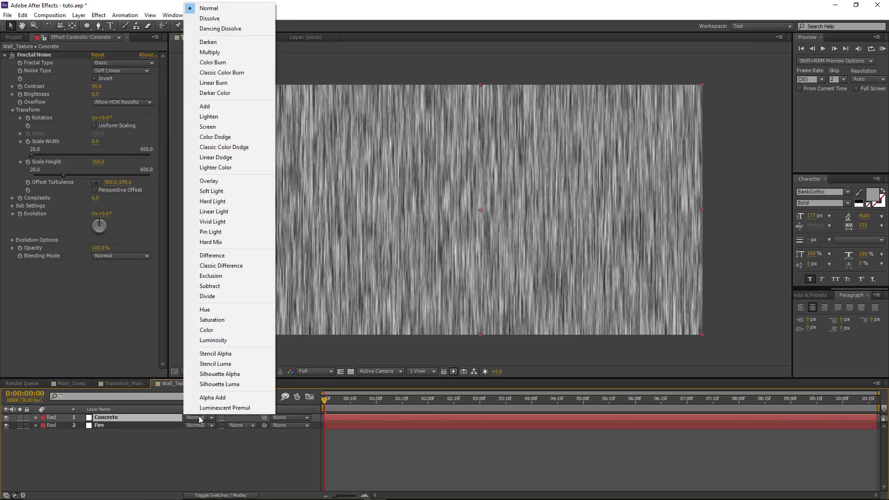
{"action": "left_click", "coordinate": [221, 192]}
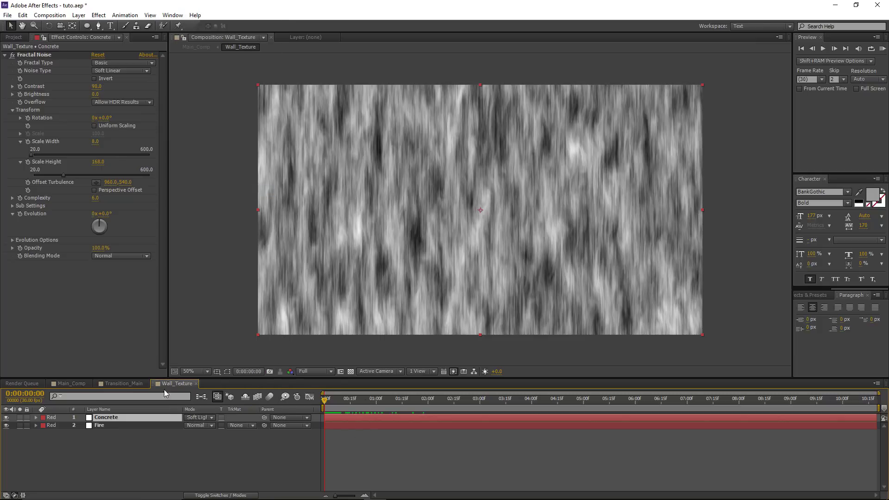
{"action": "left_click", "coordinate": [6, 418]}
{"action": "left_click", "coordinate": [6, 418]}
{"action": "left_click_drag", "start_coordinate": [330, 403], "coordinate": [298, 406]}
{"action": "left_click", "coordinate": [359, 445]}
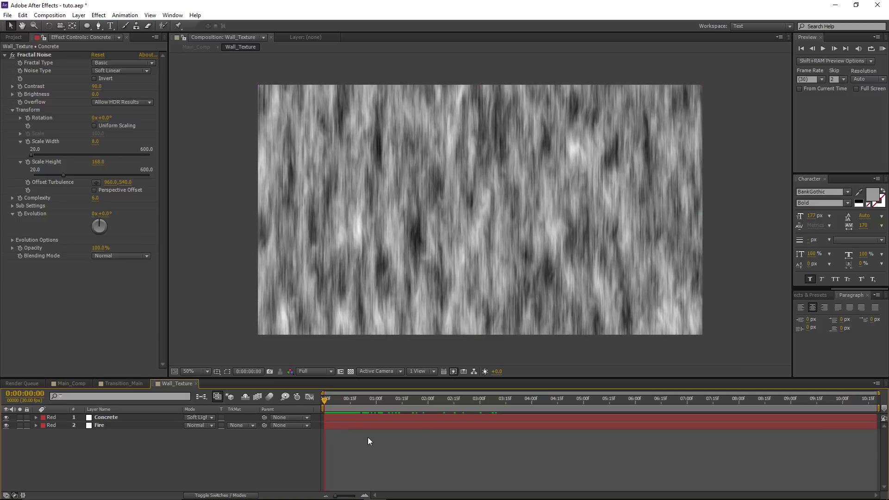
In Main_Comp, copy the Transition_Main layer's Transform properties onto the Wall_Texture layer.
{"action": "left_click", "coordinate": [65, 383]}
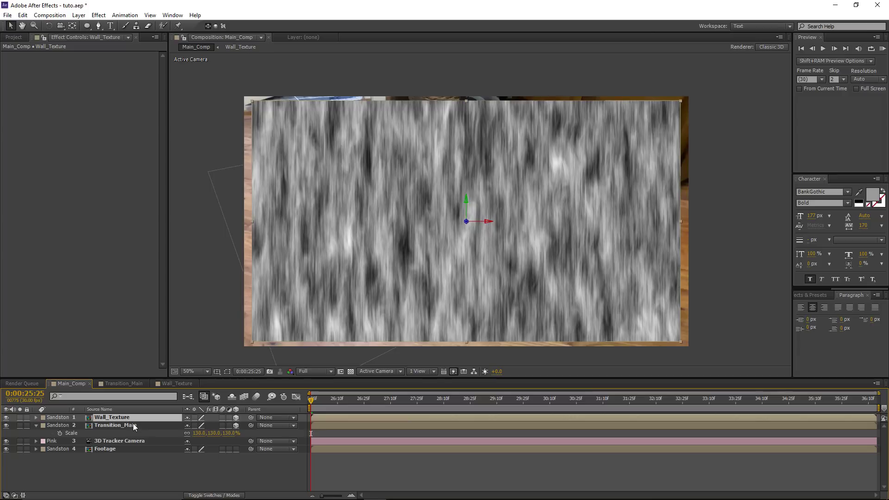
{"action": "left_click", "coordinate": [134, 424]}
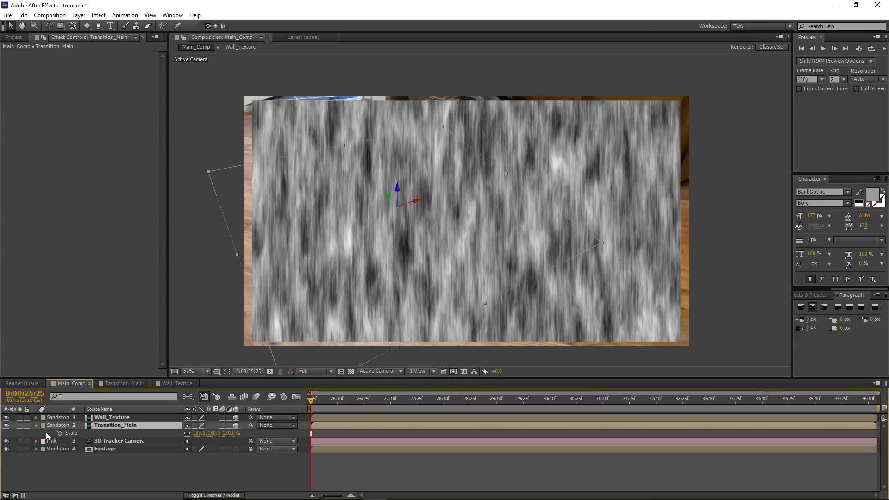
{"action": "left_click", "coordinate": [36, 426]}
{"action": "left_click", "coordinate": [35, 426]}
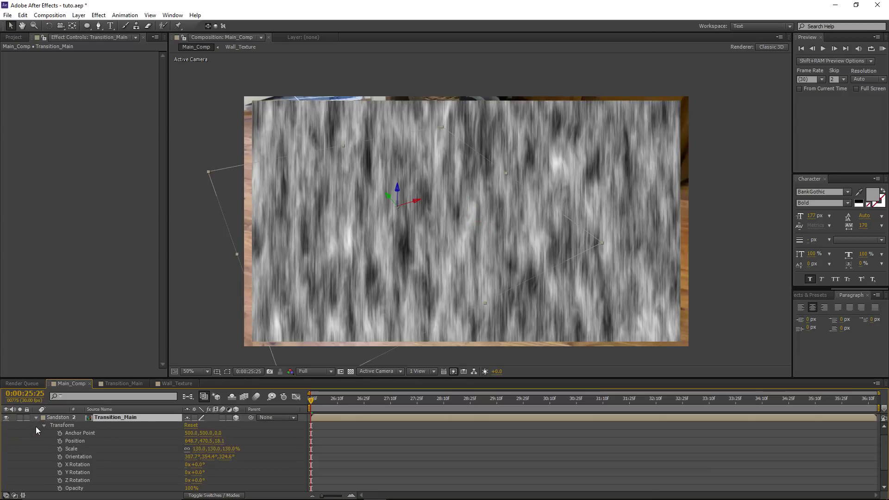
{"action": "left_click", "coordinate": [66, 425]}
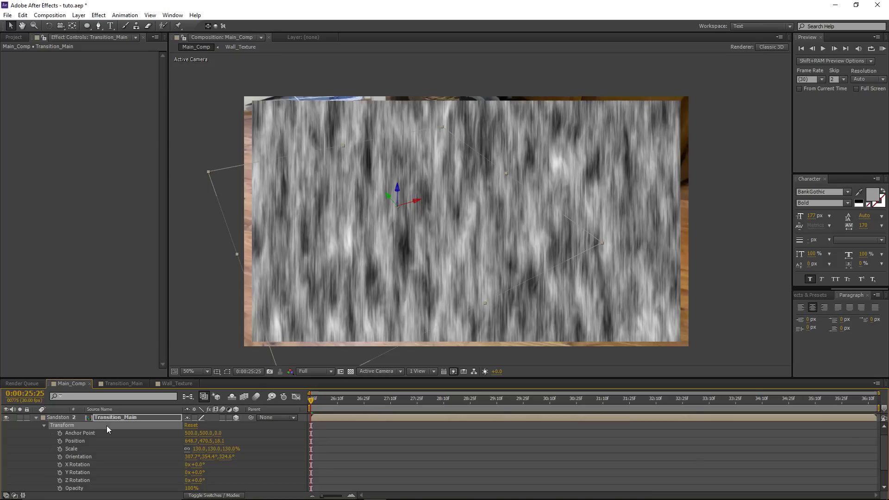
{"action": "scroll", "coordinate": [109, 433], "scroll_direction": "up", "scroll_amount": 1}
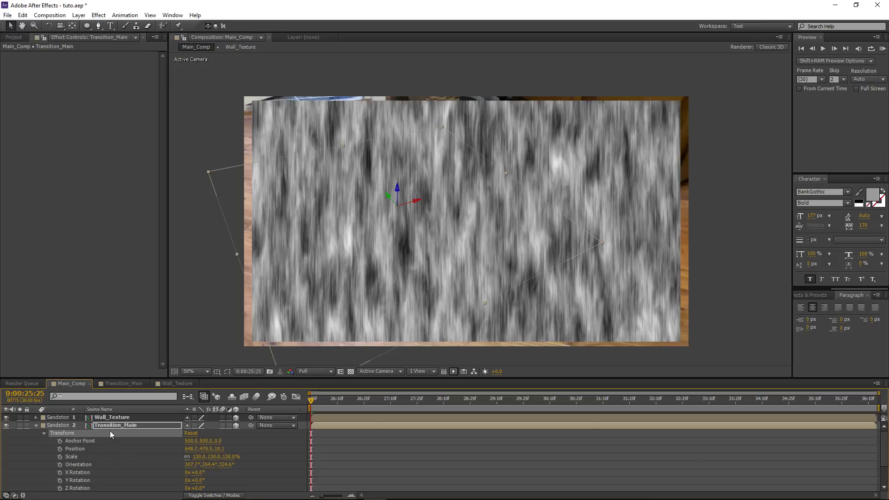
{"action": "left_click", "coordinate": [160, 418]}
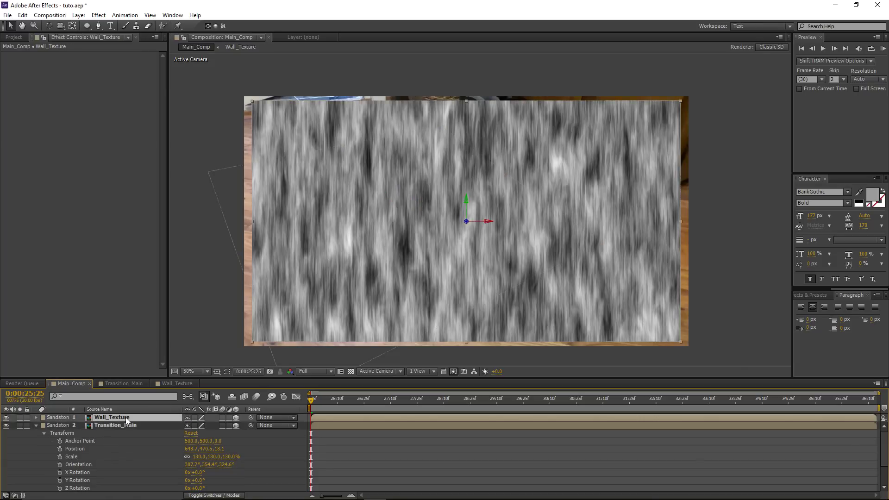
{"action": "key", "text": "ctrl+v"}
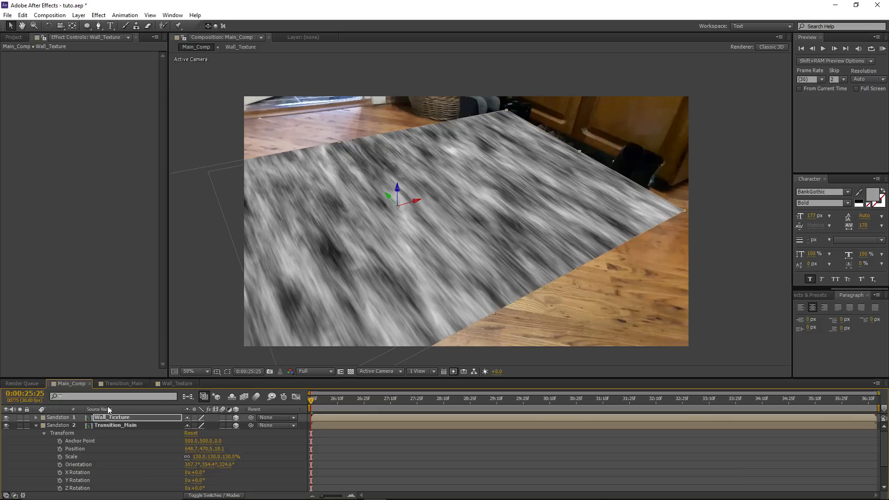
{"action": "left_click", "coordinate": [97, 426]}
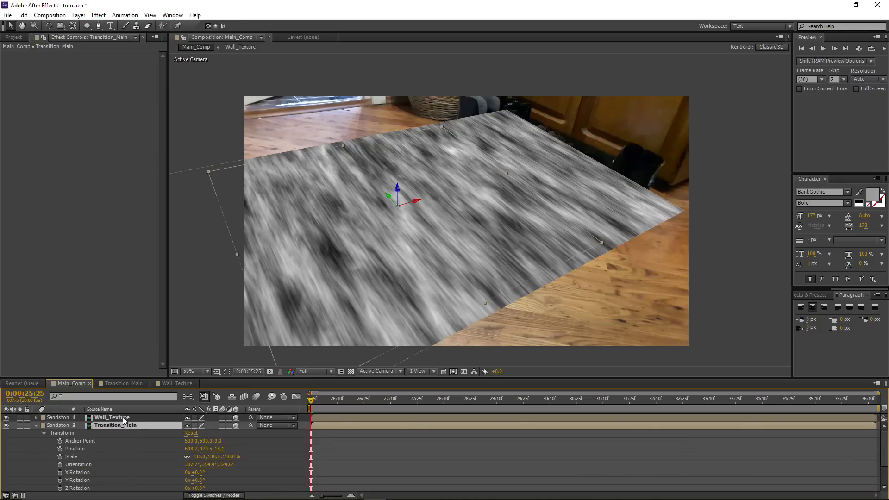
Rotate the Wall_Texture layer around its X axis until it stands upright from the floor.
{"action": "left_click", "coordinate": [123, 416]}
{"action": "left_click", "coordinate": [36, 425]}
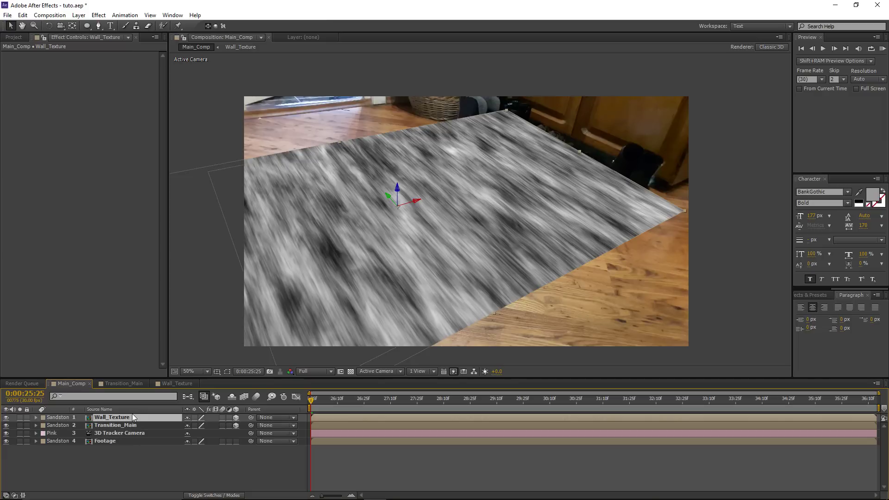
{"action": "key", "text": "w"}
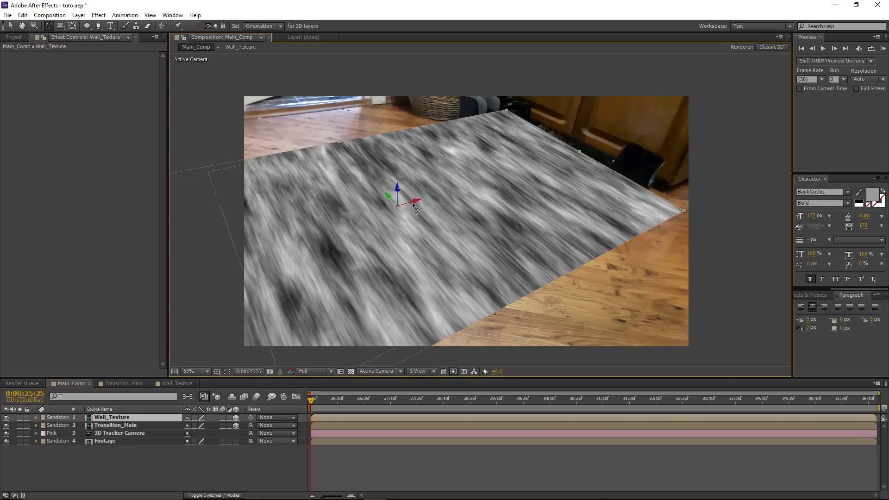
{"action": "left_click_drag", "start_coordinate": [412, 202], "coordinate": [378, 195]}
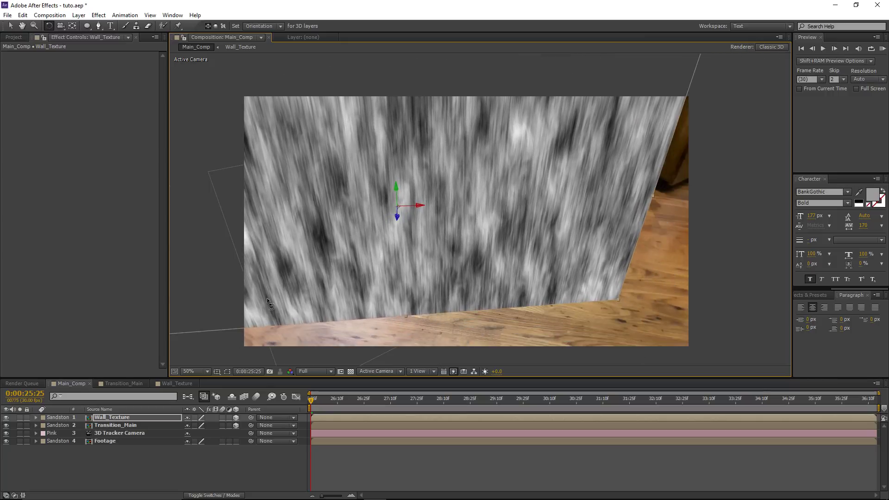
Scale the Wall_Texture layer to 45% and shift it along its Z axis at 0:00:34:04.
{"action": "key", "text": "s"}
{"action": "left_click_drag", "start_coordinate": [201, 426], "coordinate": [167, 434]}
{"action": "left_click_drag", "start_coordinate": [330, 410], "coordinate": [751, 409]}
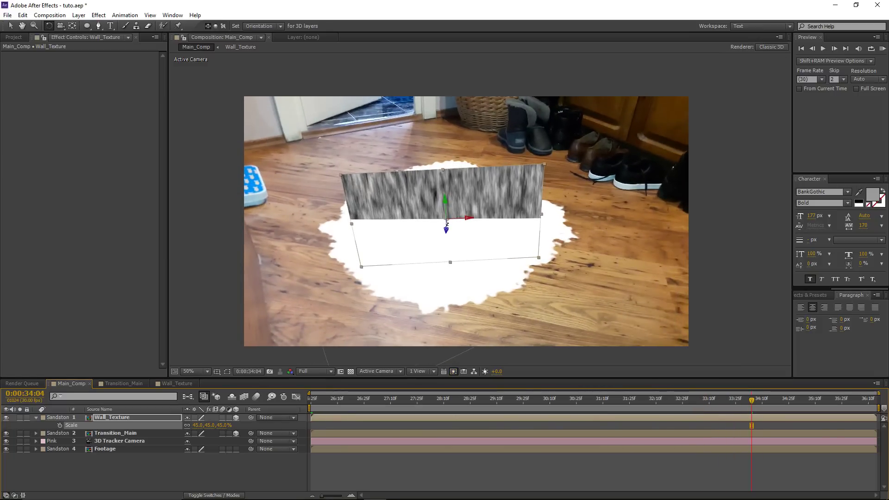
{"action": "key", "text": "v"}
{"action": "left_click_drag", "start_coordinate": [445, 229], "coordinate": [440, 245]}
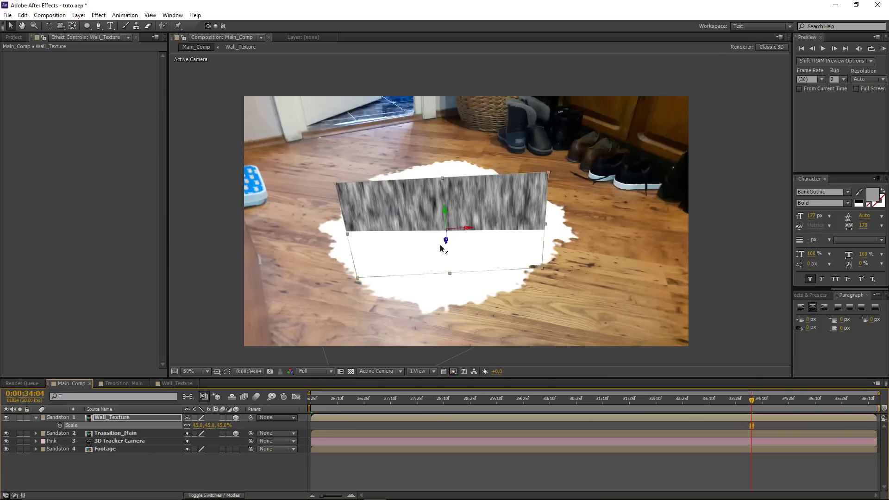
Enlarge the Wall_Texture layer to 71% and adjust its rotation and position until it spans the whole white hole shape.
{"action": "key", "text": "s"}
{"action": "key", "text": "s"}
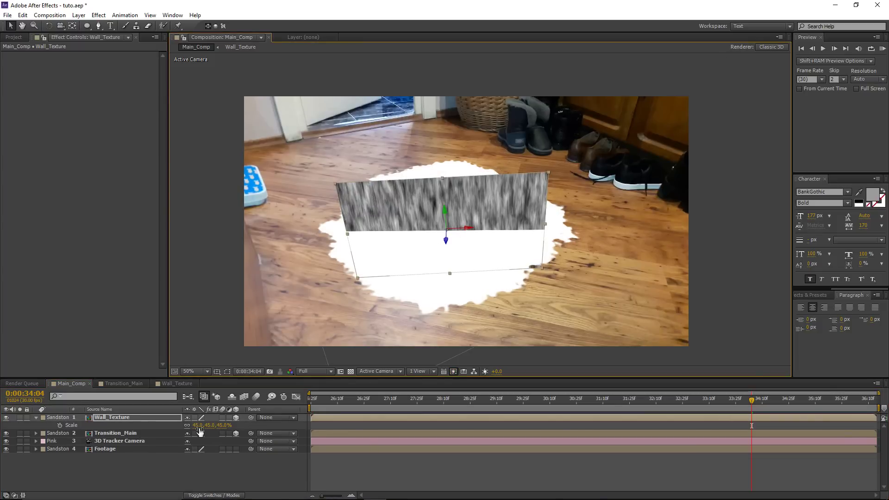
{"action": "left_click_drag", "start_coordinate": [200, 426], "coordinate": [208, 426]}
{"action": "key", "text": "w"}
{"action": "mouse_move", "coordinate": [456, 228]}
{"action": "left_mouse_down"}
{"action": "mouse_move", "coordinate": [449, 237]}
{"action": "mouse_move", "coordinate": [447, 229]}
{"action": "left_mouse_up"}
{"action": "key", "text": "v"}
{"action": "left_click_drag", "start_coordinate": [201, 427], "coordinate": [208, 426]}
{"action": "left_click_drag", "start_coordinate": [446, 219], "coordinate": [449, 221]}
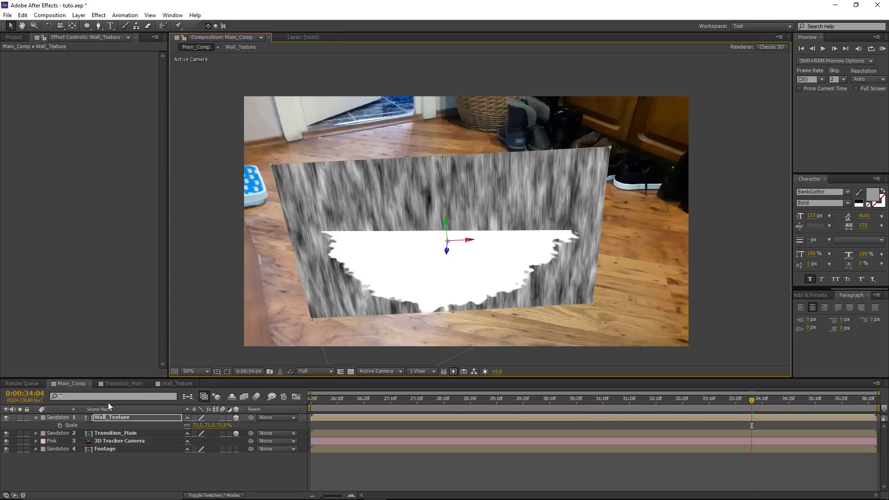
Place Transition_Main above Wall_Texture, set it as Wall_Texture's luma matte, and check the hole at 0:00:34:19.
{"action": "left_click_drag", "start_coordinate": [105, 438], "coordinate": [116, 418]}
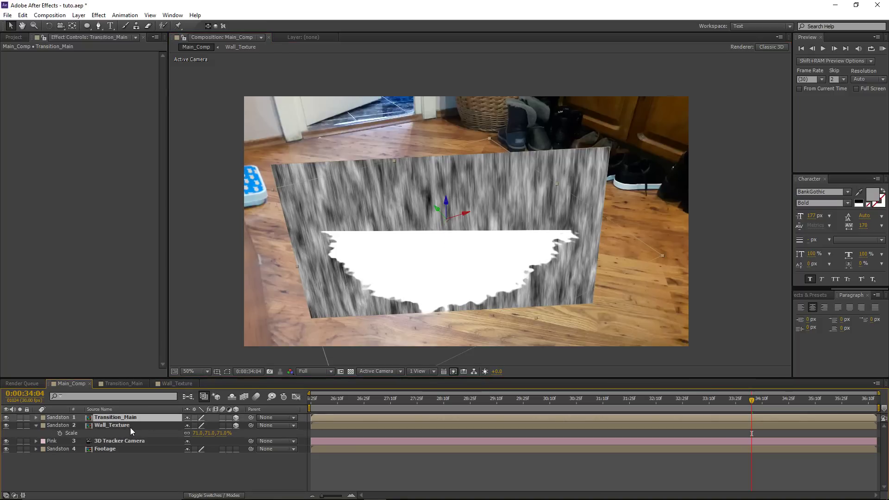
{"action": "key", "text": "F4"}
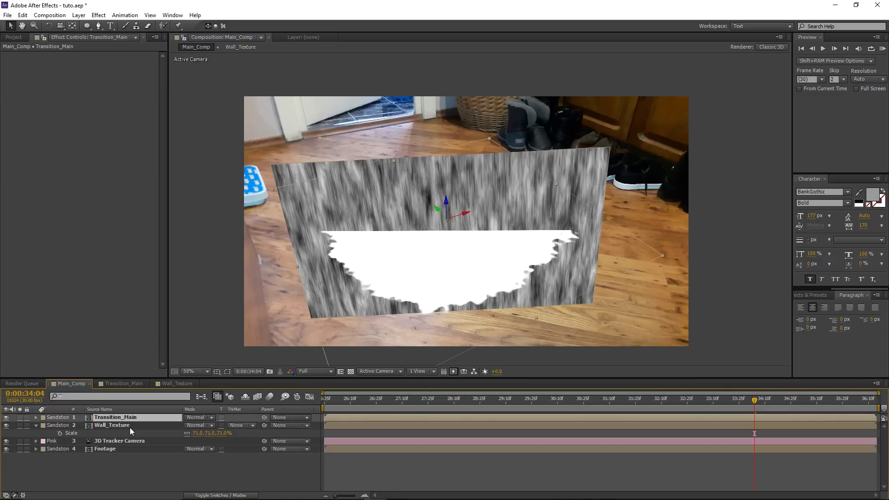
{"action": "left_click", "coordinate": [130, 427]}
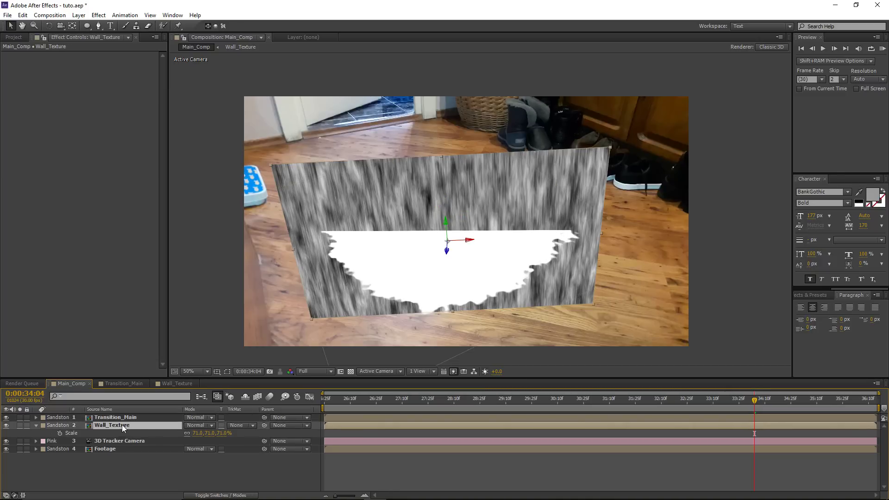
{"action": "left_click", "coordinate": [235, 426]}
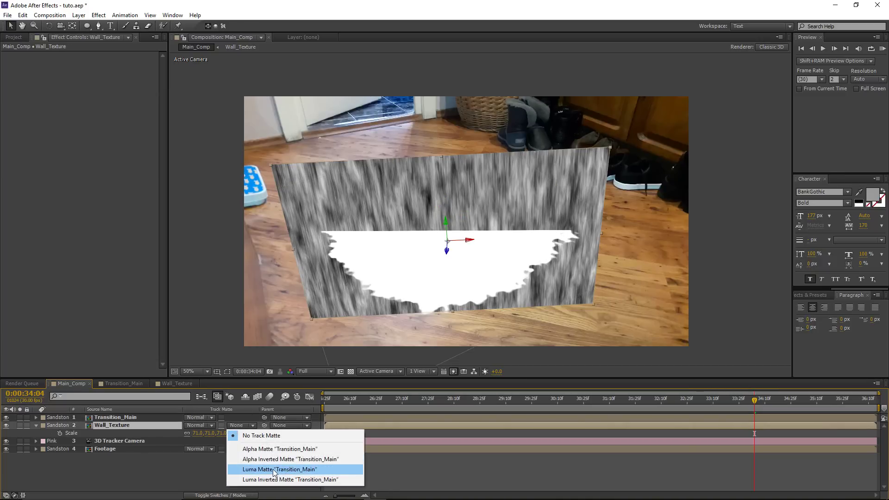
{"action": "left_click", "coordinate": [312, 470]}
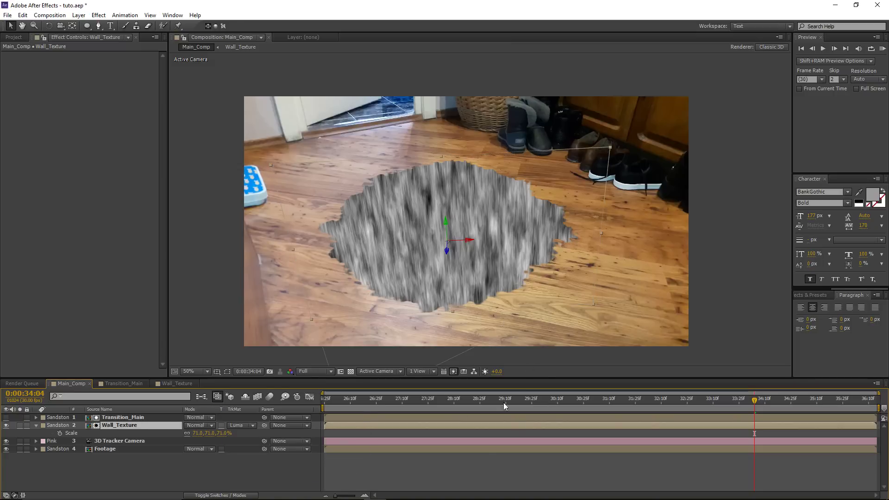
{"action": "left_click", "coordinate": [134, 417]}
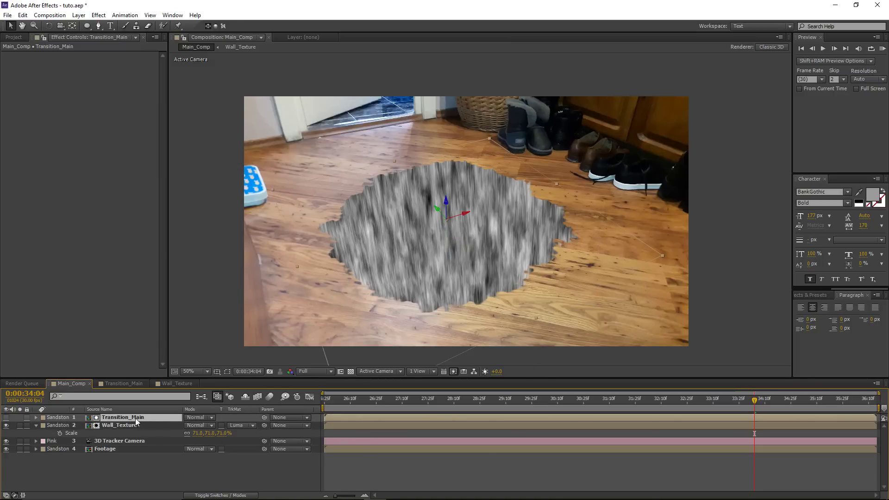
{"action": "left_click_drag", "start_coordinate": [755, 399], "coordinate": [785, 394]}
Apply the Tritone color correction effect to the Wall_Texture layer.
{"action": "left_click", "coordinate": [119, 430]}
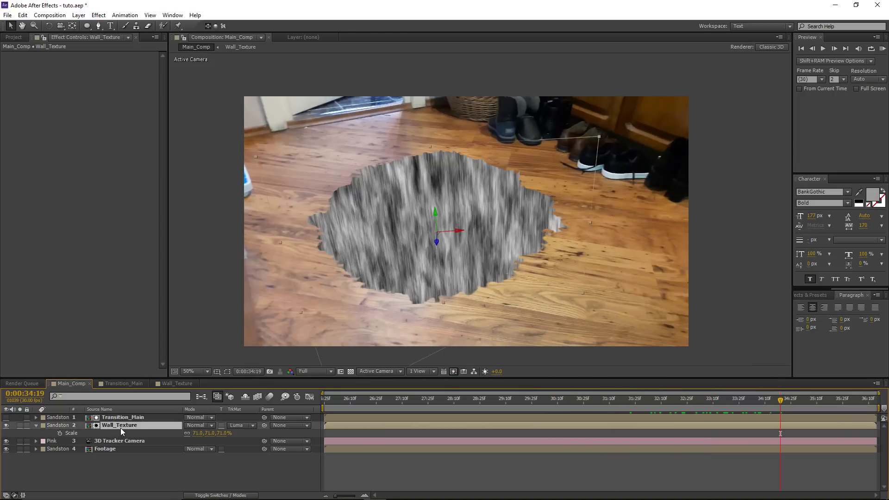
{"action": "left_click", "coordinate": [99, 15]}
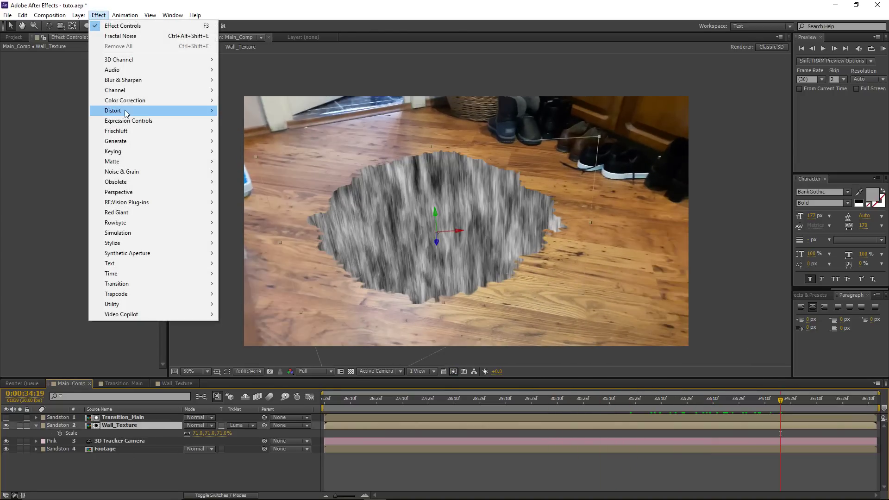
{"action": "mouse_move", "coordinate": [126, 101]}
{"action": "left_click", "coordinate": [248, 416]}
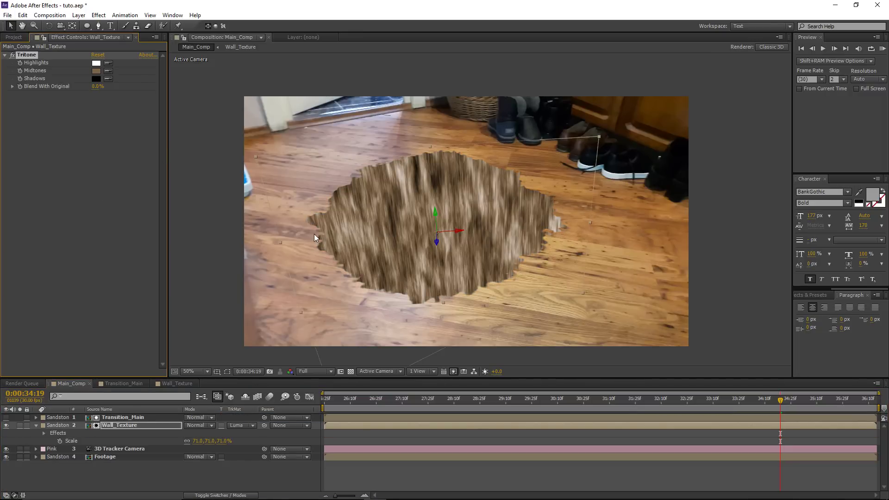
Duplicate the Transition_Main and Wall_Texture layers together and set the upper Wall_Texture copy's blending mode to Multiply.
{"action": "left_click", "coordinate": [125, 419], "text": "ctrl"}
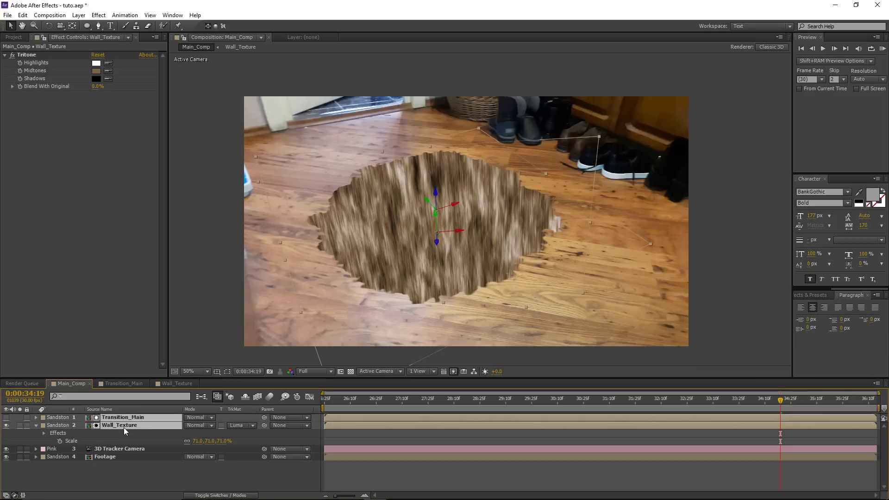
{"action": "key", "text": "ctrl+d"}
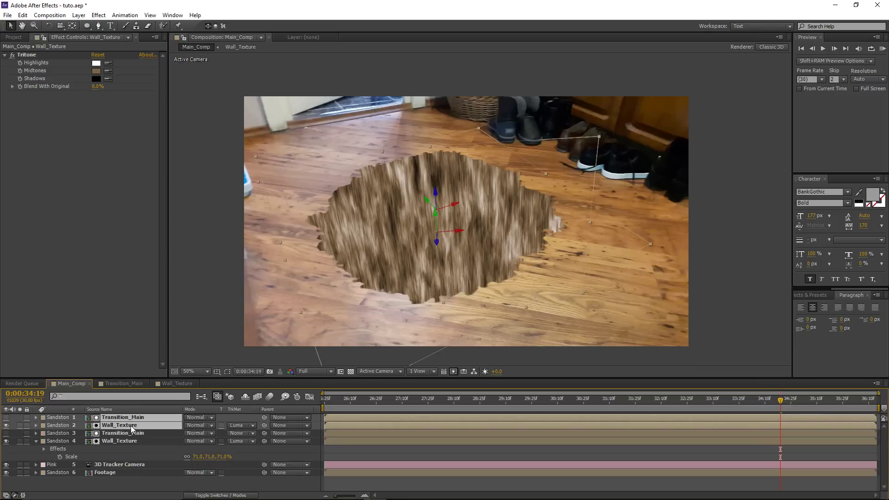
{"action": "left_click", "coordinate": [125, 426]}
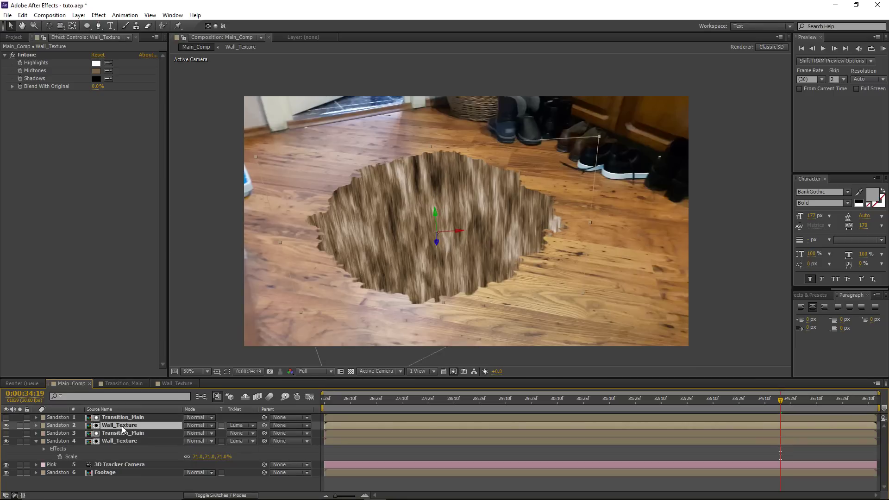
{"action": "left_click", "coordinate": [211, 425]}
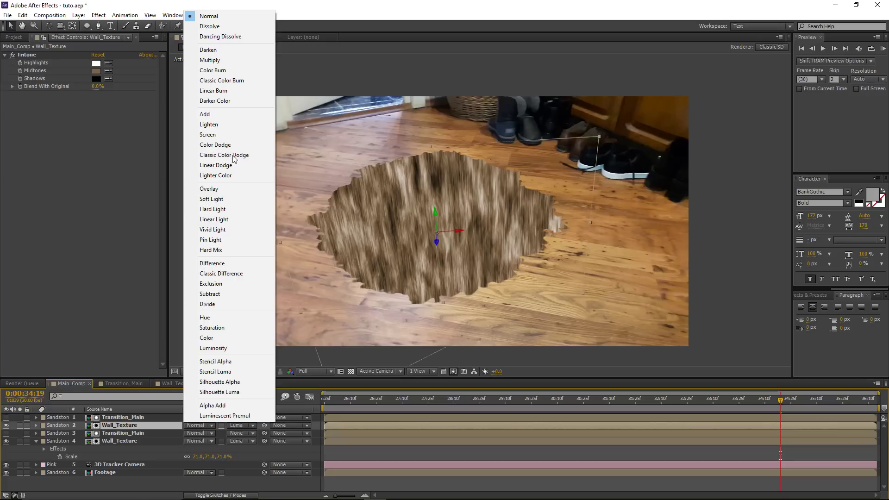
{"action": "left_click", "coordinate": [206, 61]}
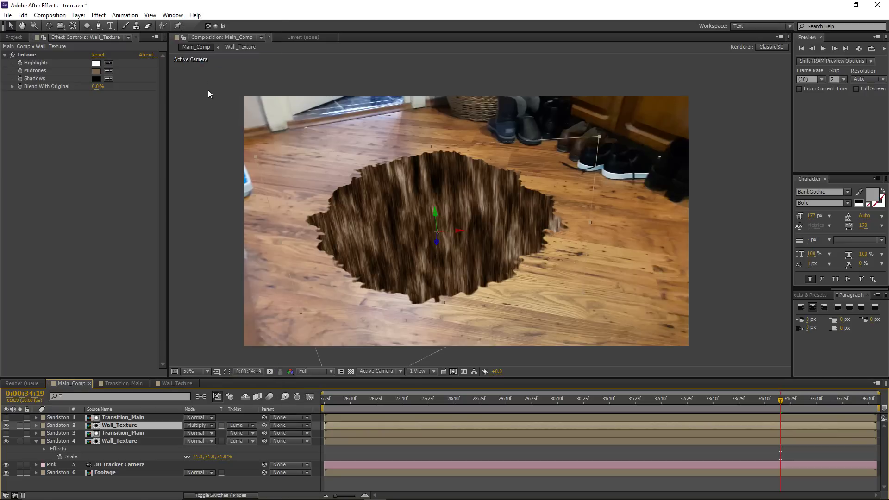
Draw a closed curved Pen mask on the upper Wall_Texture layer around the far part of the hole.
{"action": "key", "text": "g"}
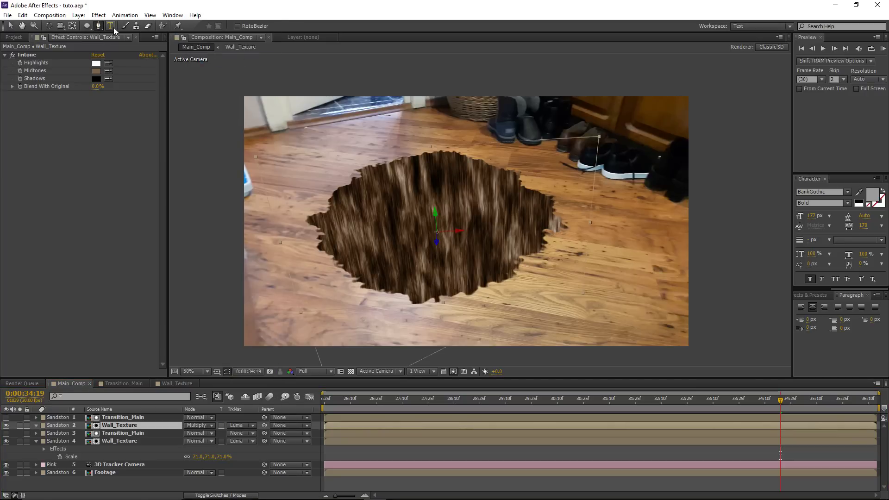
{"action": "left_click", "coordinate": [117, 426]}
{"action": "left_click", "coordinate": [281, 265]}
{"action": "left_click_drag", "start_coordinate": [325, 246], "coordinate": [335, 235]}
{"action": "left_click_drag", "start_coordinate": [354, 222], "coordinate": [366, 216]}
{"action": "left_click_drag", "start_coordinate": [394, 203], "coordinate": [456, 194]}
{"action": "left_click_drag", "start_coordinate": [488, 197], "coordinate": [552, 214]}
{"action": "mouse_move", "coordinate": [577, 214]}
{"action": "left_mouse_down"}
{"action": "mouse_move", "coordinate": [589, 209]}
{"action": "mouse_move", "coordinate": [604, 163]}
{"action": "mouse_move", "coordinate": [569, 133]}
{"action": "left_mouse_up"}
{"action": "left_click_drag", "start_coordinate": [502, 121], "coordinate": [486, 120]}
{"action": "left_click_drag", "start_coordinate": [435, 120], "coordinate": [416, 121]}
{"action": "left_click_drag", "start_coordinate": [366, 132], "coordinate": [349, 137]}
{"action": "left_click_drag", "start_coordinate": [295, 159], "coordinate": [283, 167]}
{"action": "left_click_drag", "start_coordinate": [255, 203], "coordinate": [251, 215]}
{"action": "left_click_drag", "start_coordinate": [247, 241], "coordinate": [249, 250]}
{"action": "left_click", "coordinate": [266, 266]}
{"action": "left_click", "coordinate": [281, 265]}
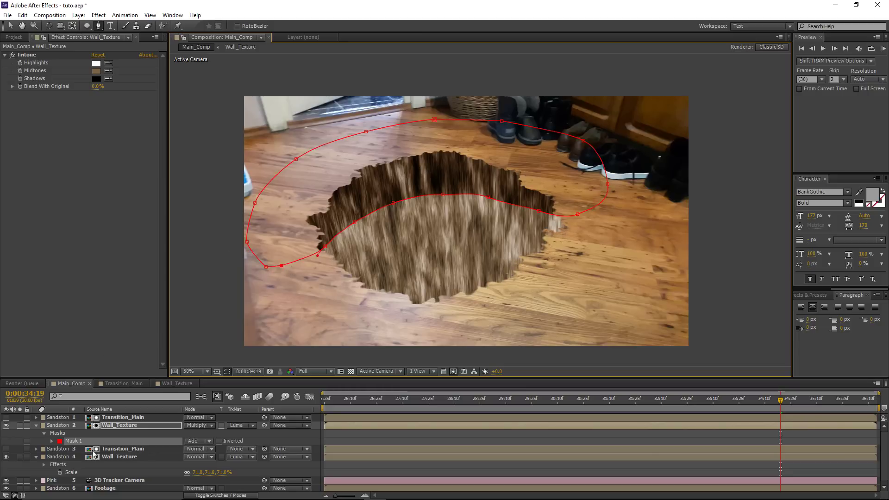
Set the Mask Feather of the upper Wall_Texture layer's mask to 367 pixels.
{"action": "left_click", "coordinate": [114, 428]}
{"action": "key", "text": "f"}
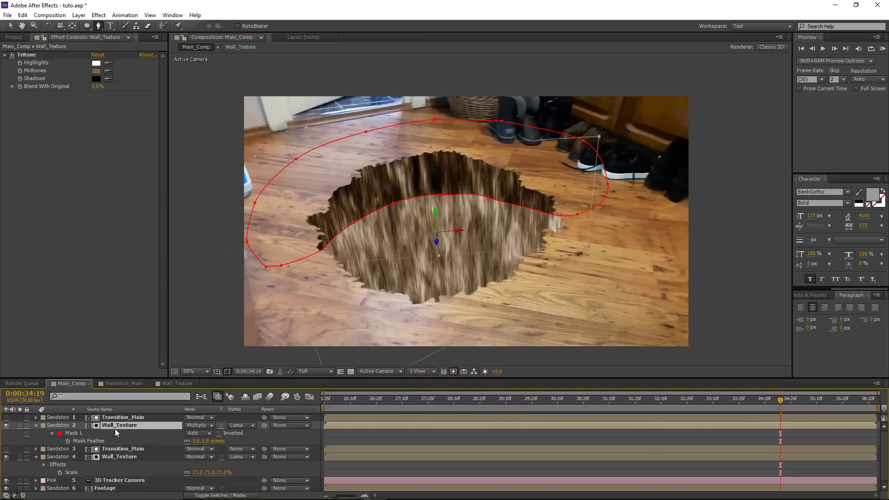
{"action": "left_click_drag", "start_coordinate": [194, 441], "coordinate": [422, 438]}
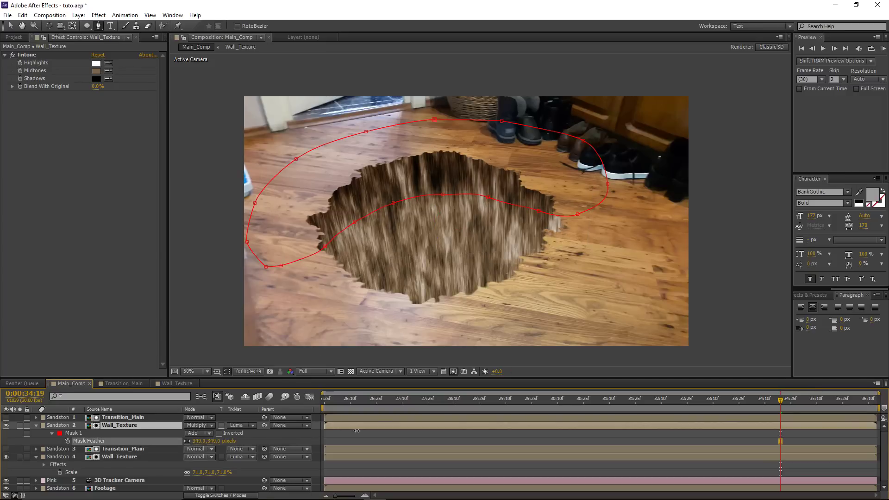
Move the mask's near-edge points closer to the front of the hole and outward on both sides.
{"action": "key", "text": "v"}
{"action": "left_click_drag", "start_coordinate": [326, 249], "coordinate": [326, 282]}
{"action": "left_click_drag", "start_coordinate": [354, 223], "coordinate": [357, 244]}
{"action": "left_click_drag", "start_coordinate": [393, 203], "coordinate": [401, 219]}
{"action": "left_click_drag", "start_coordinate": [443, 195], "coordinate": [584, 259]}
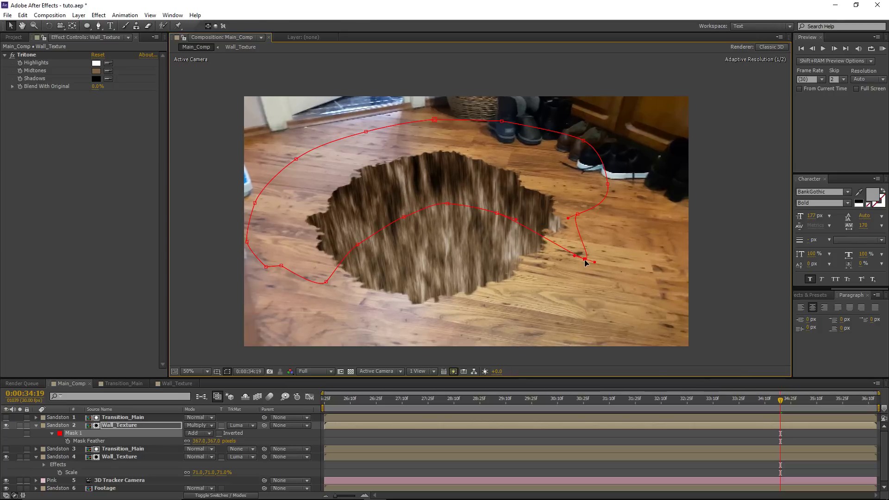
Pull the mask's right, back and left points outward, farther away from the hole.
{"action": "left_click_drag", "start_coordinate": [577, 213], "coordinate": [640, 235]}
{"action": "left_click_drag", "start_coordinate": [608, 184], "coordinate": [632, 178]}
{"action": "left_click_drag", "start_coordinate": [583, 140], "coordinate": [590, 120]}
{"action": "left_click_drag", "start_coordinate": [502, 121], "coordinate": [495, 106]}
{"action": "left_click_drag", "start_coordinate": [435, 119], "coordinate": [428, 117]}
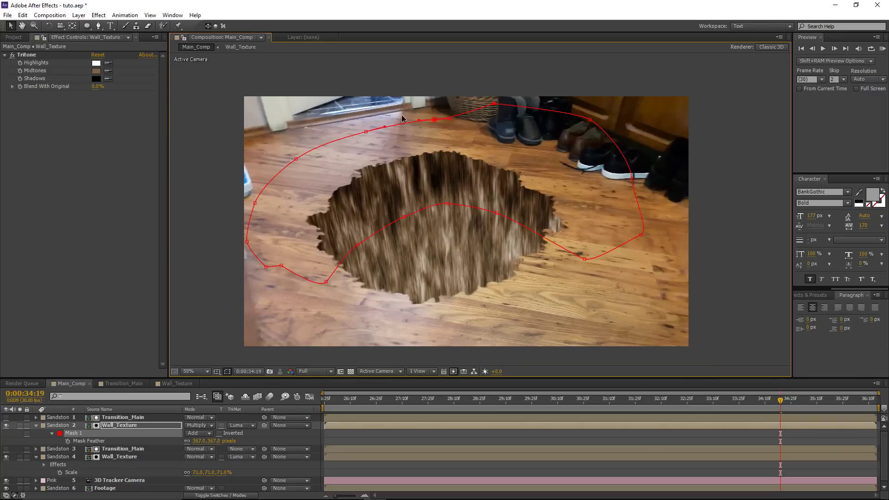
{"action": "left_click_drag", "start_coordinate": [365, 132], "coordinate": [345, 112]}
{"action": "left_click_drag", "start_coordinate": [299, 159], "coordinate": [273, 148]}
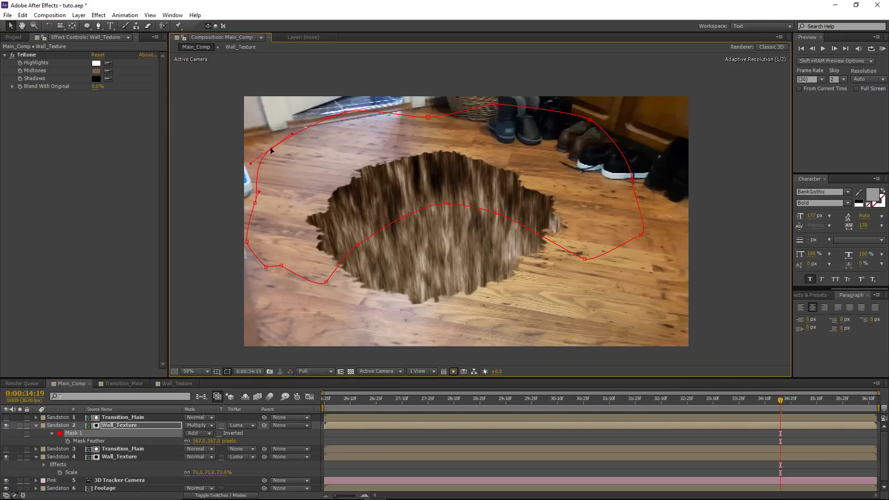
{"action": "left_click_drag", "start_coordinate": [255, 203], "coordinate": [244, 199]}
Shift more of the mask's near edge toward the front of the hole and set Mask Feather to 450 pixels.
{"action": "left_click_drag", "start_coordinate": [497, 213], "coordinate": [511, 228]}
{"action": "left_click_drag", "start_coordinate": [203, 440], "coordinate": [237, 446]}
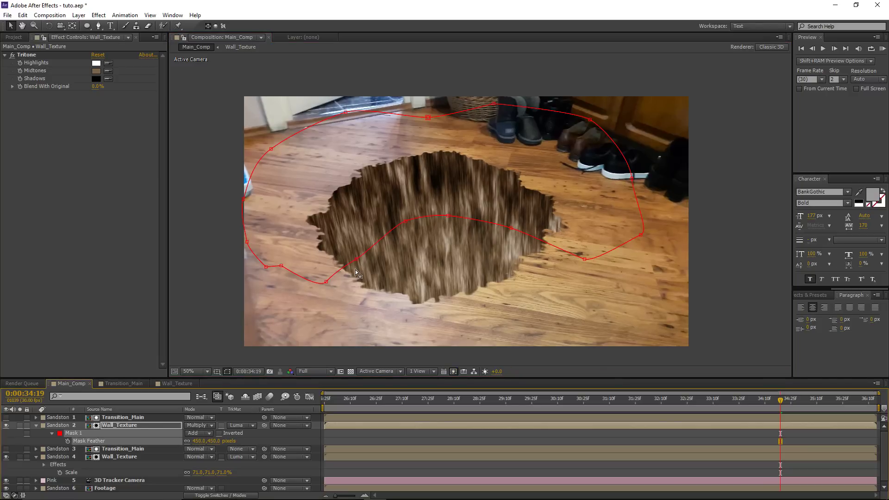
{"action": "left_click_drag", "start_coordinate": [326, 282], "coordinate": [304, 303]}
Add a Curves effect to the upper Wall_Texture layer, lower its white end to darken it, and collapse both Wall_Texture layers.
{"action": "left_click", "coordinate": [152, 426]}
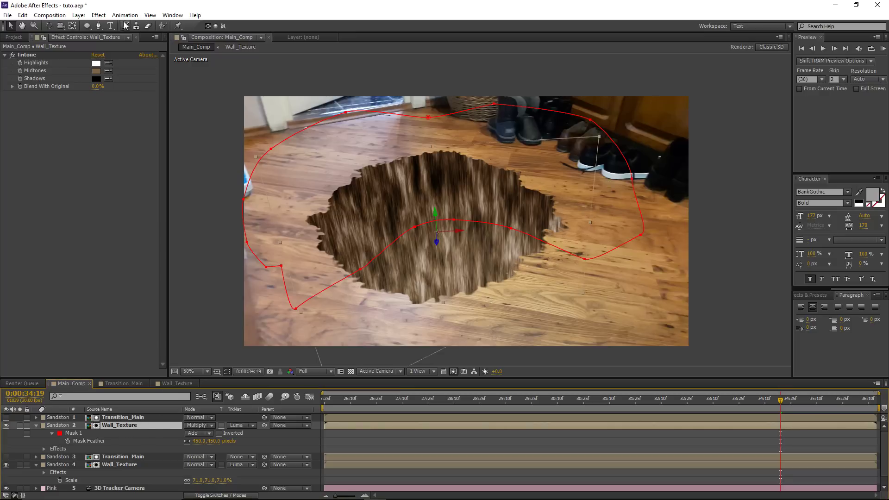
{"action": "left_click", "coordinate": [99, 15]}
{"action": "mouse_move", "coordinate": [135, 100]}
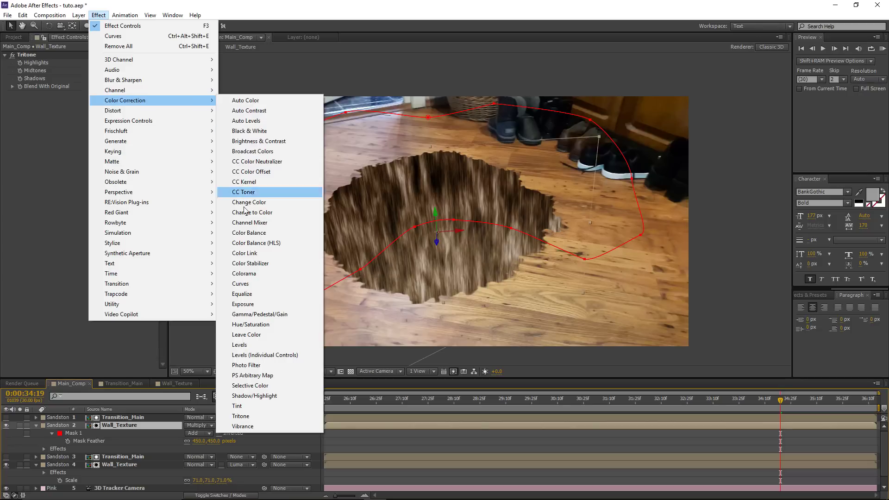
{"action": "left_click", "coordinate": [240, 283]}
{"action": "left_click_drag", "start_coordinate": [102, 121], "coordinate": [109, 165]}
{"action": "left_click_drag", "start_coordinate": [690, 401], "coordinate": [753, 410]}
{"action": "left_click", "coordinate": [36, 425]}
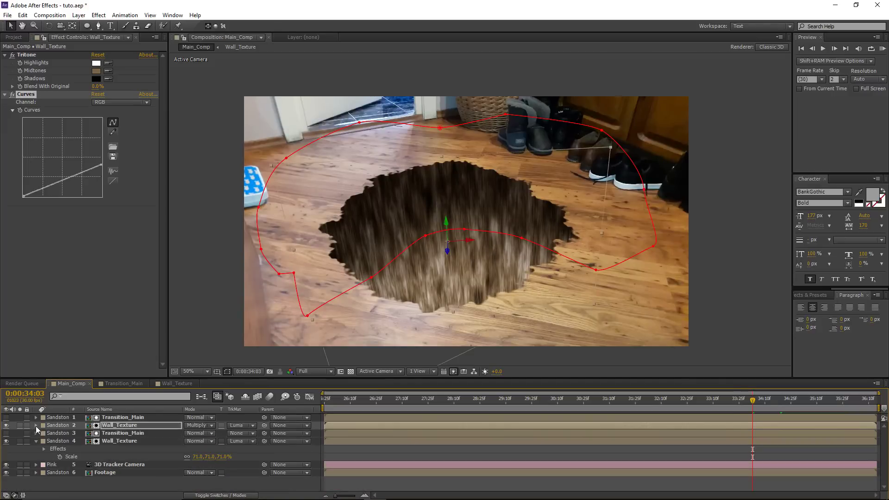
{"action": "left_click", "coordinate": [36, 441]}
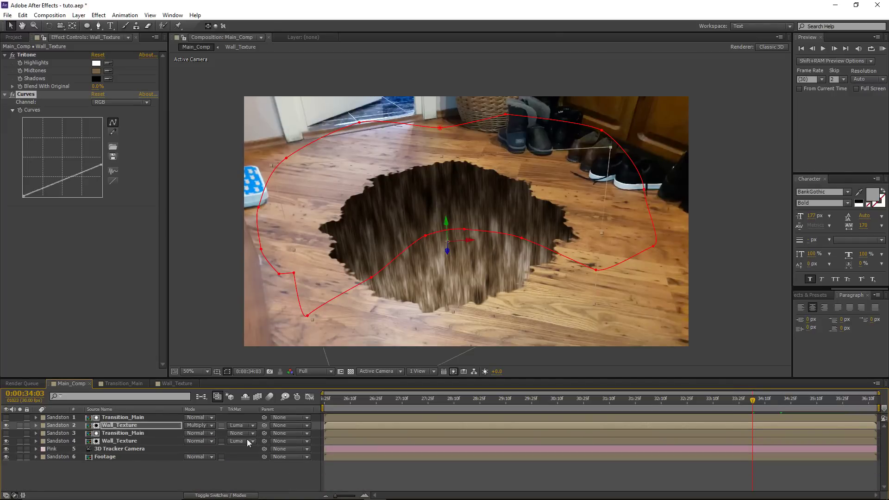
Create an adjustment layer directly above Footage and move 3D Tracker Camera to the top of the layer stack.
{"action": "left_click", "coordinate": [379, 478]}
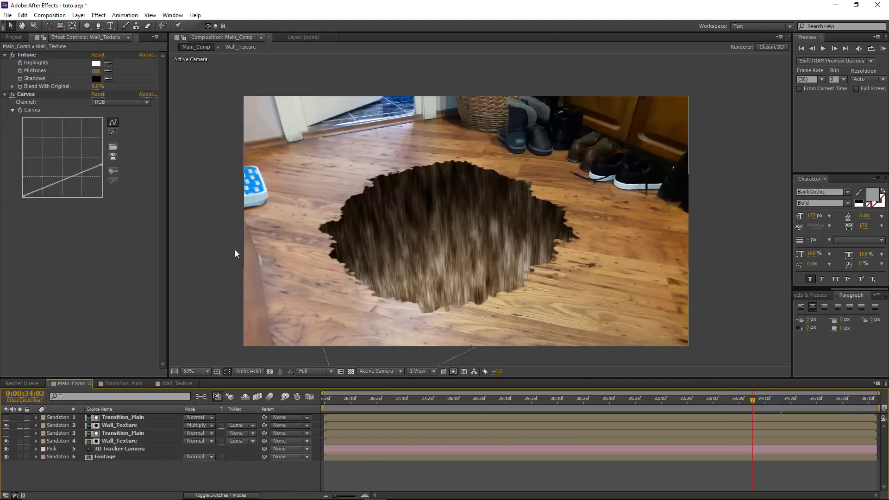
{"action": "left_click", "coordinate": [80, 15]}
{"action": "mouse_move", "coordinate": [88, 24]}
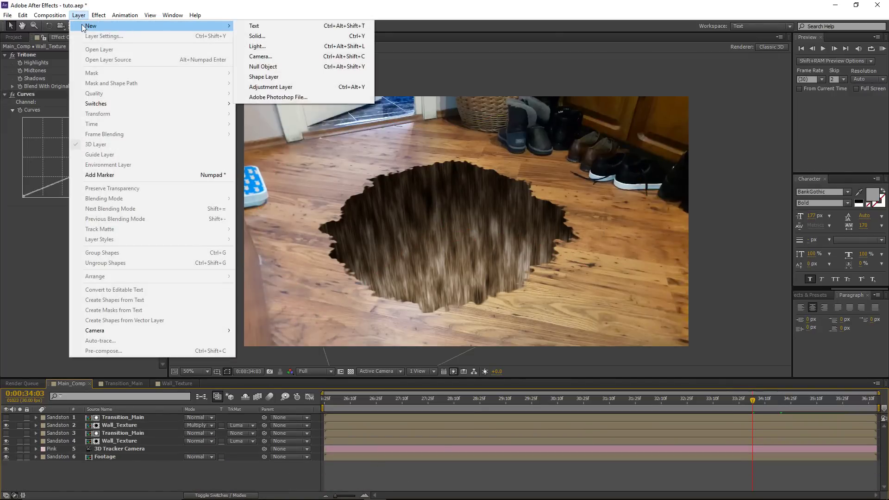
{"action": "left_click", "coordinate": [313, 87]}
{"action": "mouse_move", "coordinate": [109, 419]}
{"action": "left_mouse_down"}
{"action": "mouse_move", "coordinate": [122, 465]}
{"action": "mouse_move", "coordinate": [126, 416]}
{"action": "left_mouse_up"}
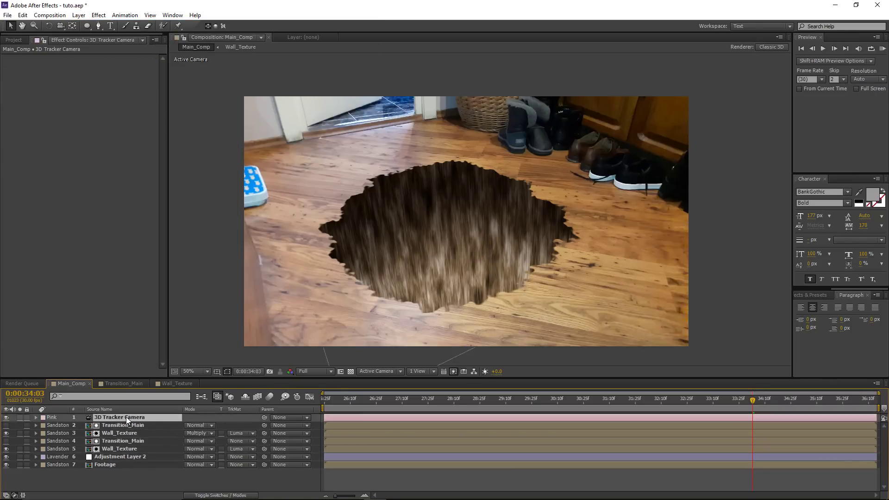
{"action": "left_click", "coordinate": [133, 475]}
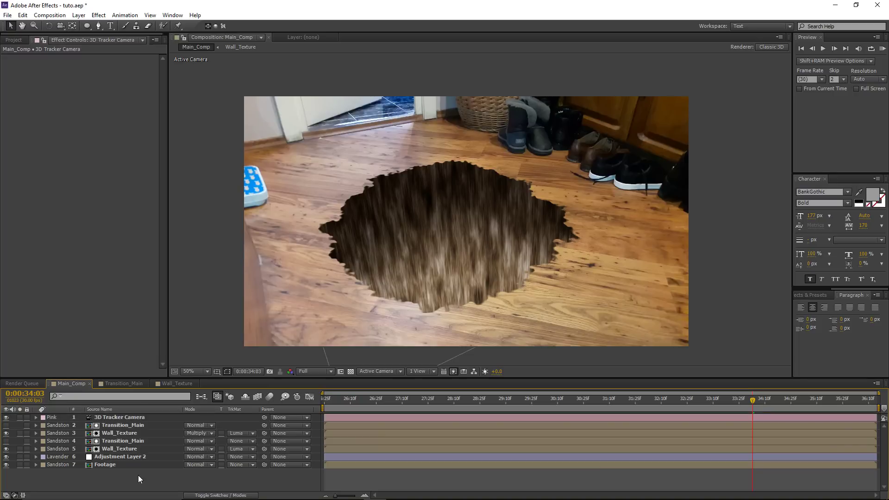
Rename the new adjustment layer as Color Correction.
{"action": "left_click", "coordinate": [118, 459]}
{"action": "key", "text": "Return"}
{"action": "type", "text": "Co"}
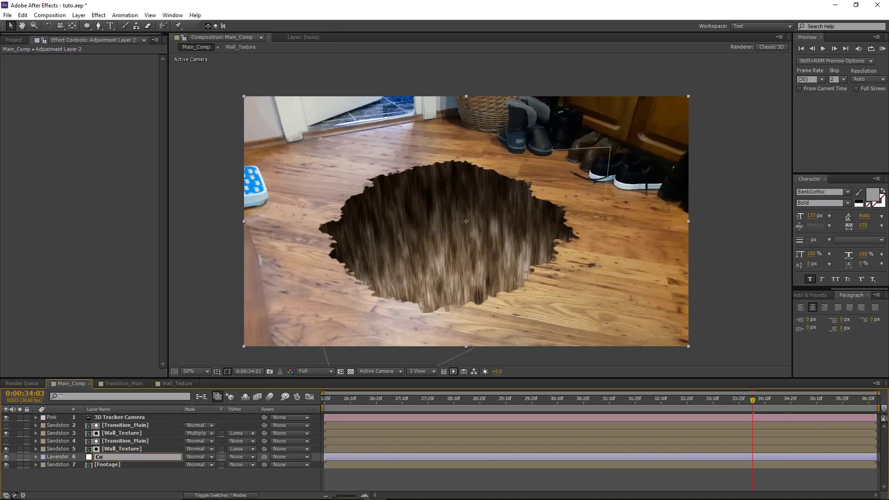
{"action": "type", "text": "lor Correction"}
{"action": "key", "text": "Return"}
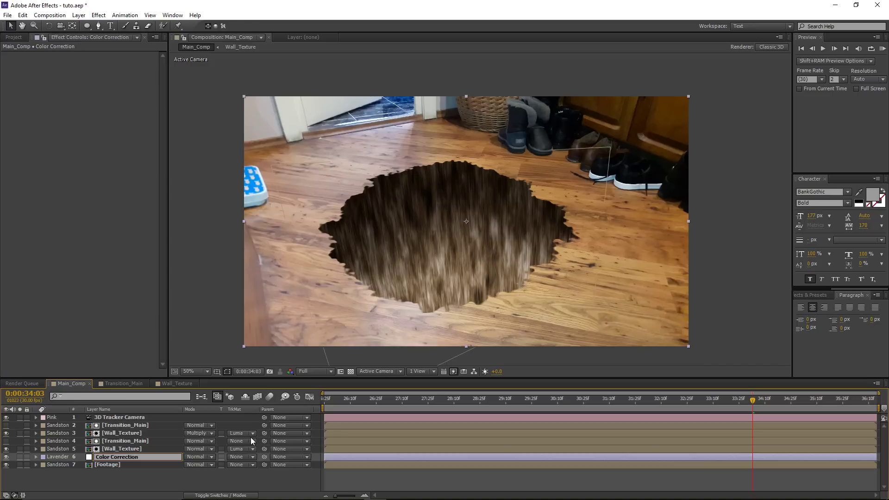
Add a Tritone effect to Color Correction with blue Midtones and set Blend With Original to 59%.
{"action": "left_click", "coordinate": [99, 15]}
{"action": "mouse_move", "coordinate": [119, 101]}
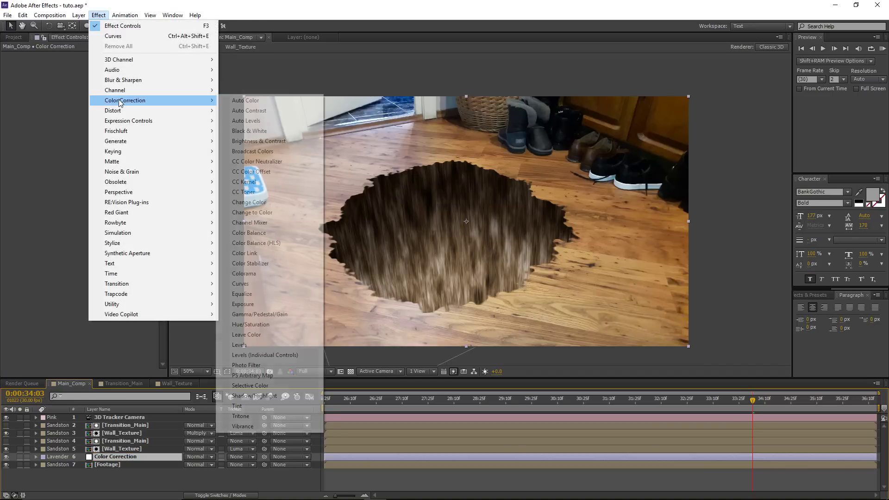
{"action": "left_click", "coordinate": [253, 412]}
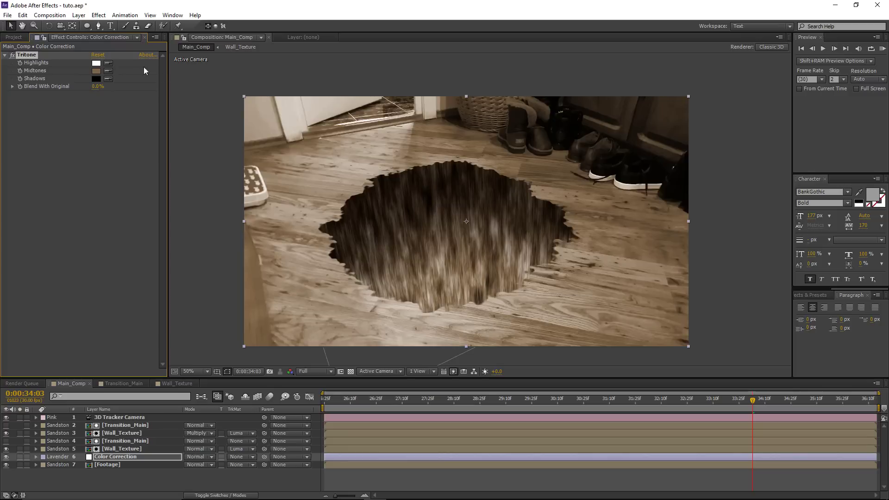
{"action": "left_click", "coordinate": [96, 70]}
{"action": "left_click_drag", "start_coordinate": [177, 391], "coordinate": [177, 339]}
{"action": "mouse_move", "coordinate": [103, 341]}
{"action": "left_mouse_down"}
{"action": "mouse_move", "coordinate": [148, 326]}
{"action": "mouse_move", "coordinate": [148, 340]}
{"action": "left_mouse_up"}
{"action": "left_click", "coordinate": [126, 332]}
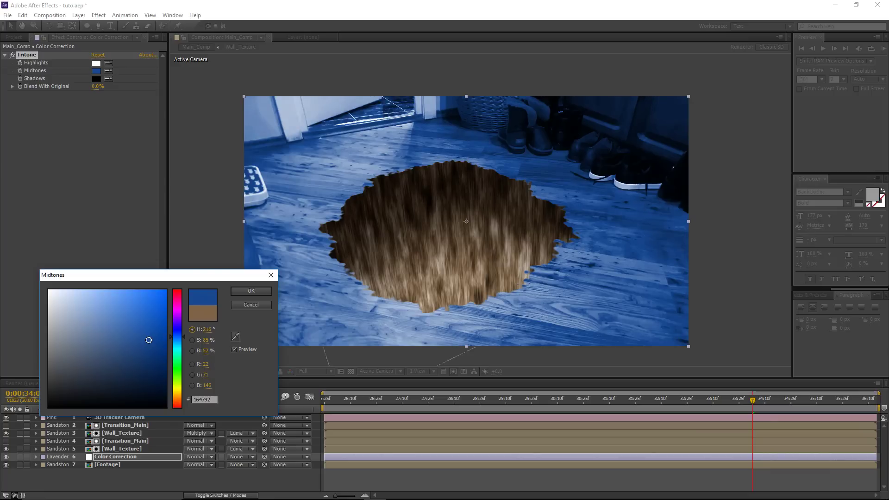
{"action": "left_click", "coordinate": [241, 292]}
{"action": "left_click_drag", "start_coordinate": [97, 88], "coordinate": [127, 85]}
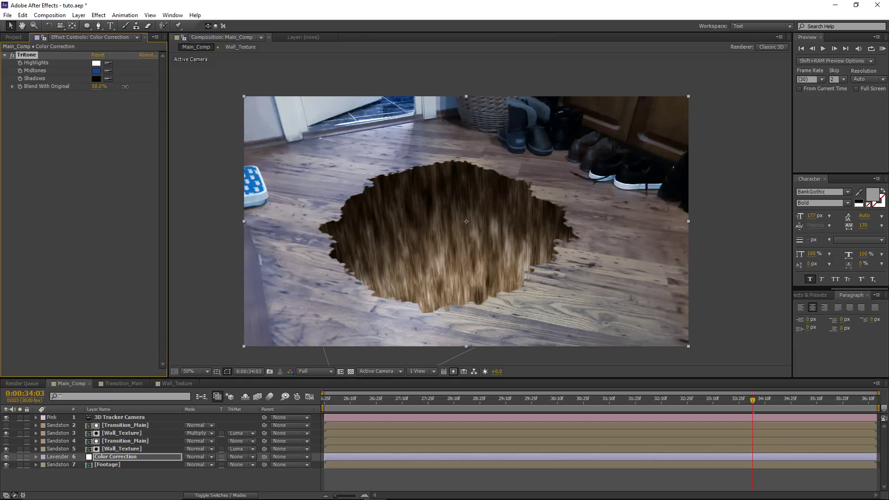
Add a Curves effect to Color Correction and bend the RGB curve downward at both the shadows and highlights to darken the footage.
{"action": "left_click", "coordinate": [99, 15]}
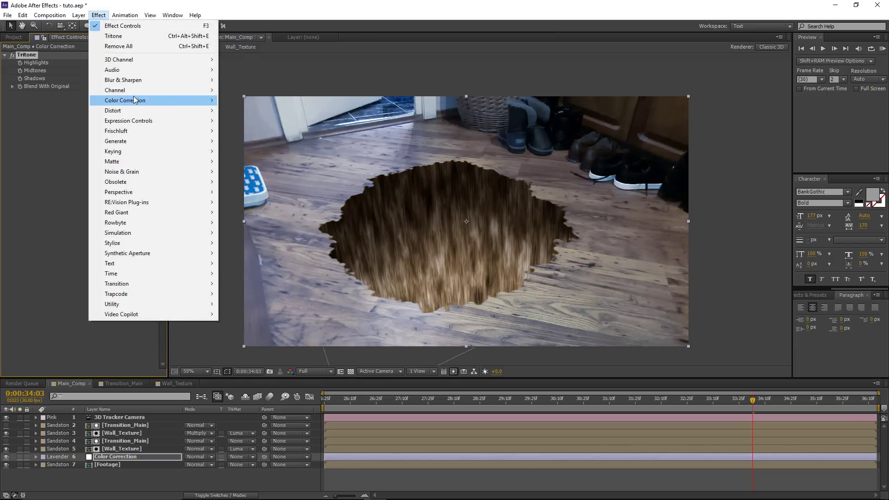
{"action": "mouse_move", "coordinate": [136, 100]}
{"action": "left_click", "coordinate": [240, 283]}
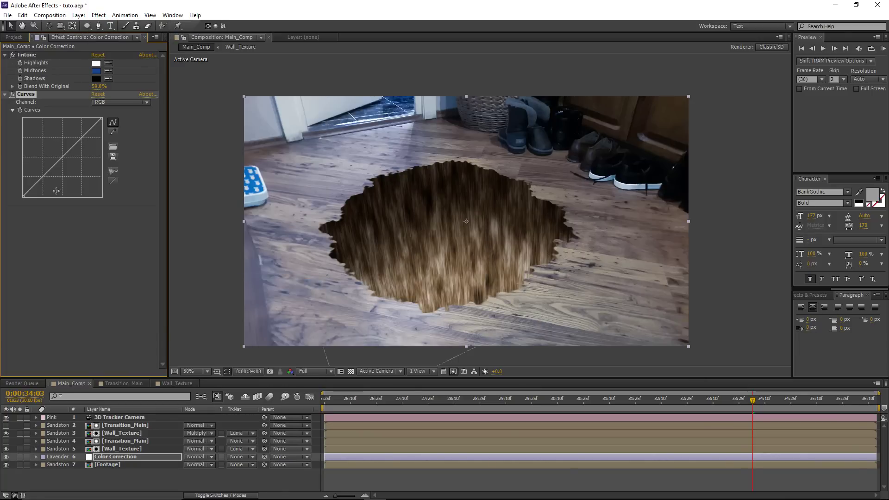
{"action": "left_click_drag", "start_coordinate": [33, 187], "coordinate": [40, 191]}
{"action": "left_click", "coordinate": [89, 134]}
{"action": "left_click_drag", "start_coordinate": [88, 134], "coordinate": [92, 139]}
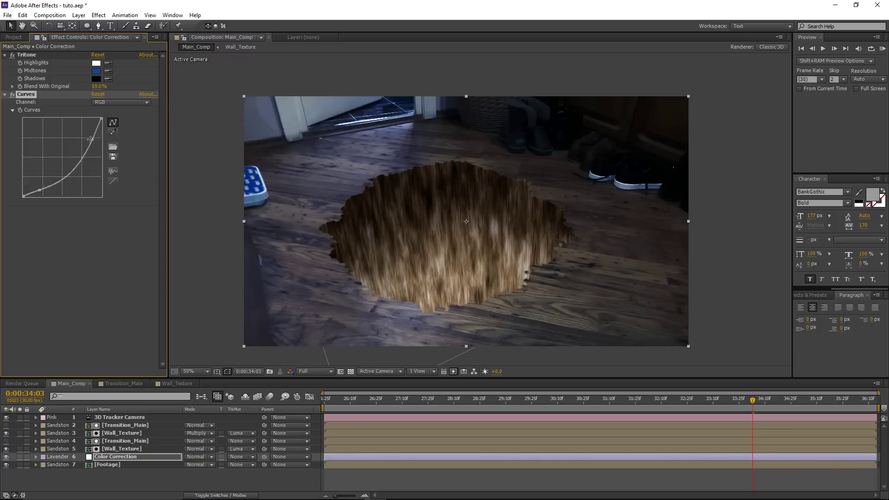
{"action": "left_click_drag", "start_coordinate": [33, 191], "coordinate": [42, 193]}
{"action": "left_click_drag", "start_coordinate": [94, 140], "coordinate": [93, 135]}
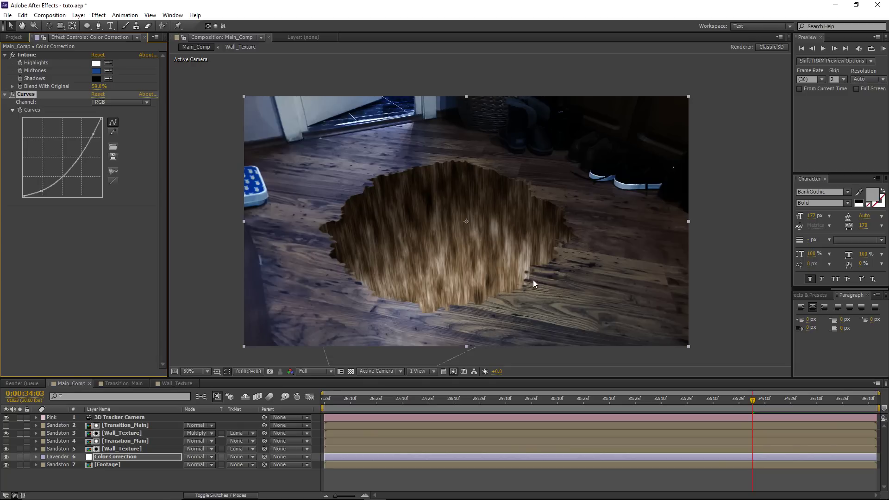
Set the Start Timecode of Main_Comp to 0:00:00:00.
{"action": "key", "text": "Home"}
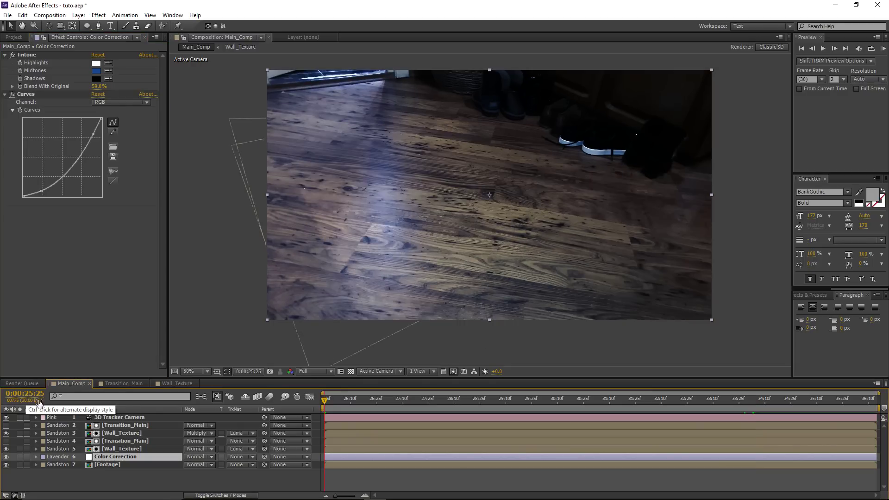
{"action": "left_click", "coordinate": [49, 14]}
{"action": "left_click", "coordinate": [60, 37]}
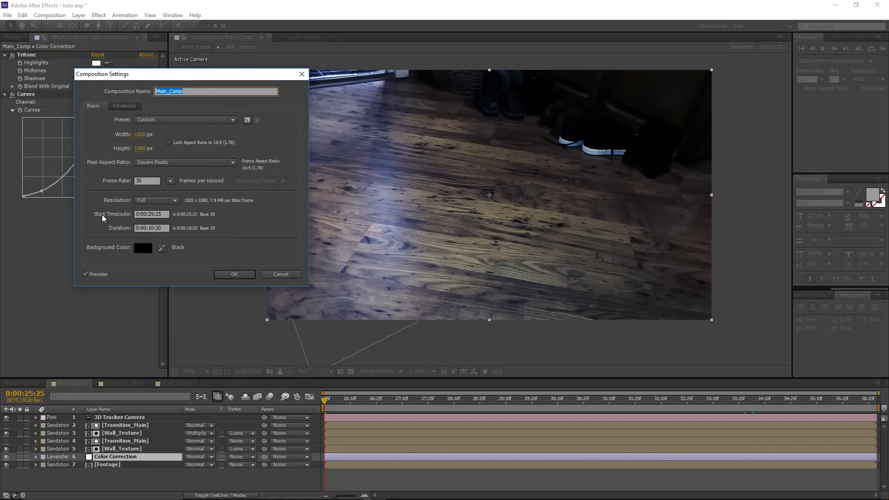
{"action": "left_click", "coordinate": [150, 214]}
{"action": "type", "text": "000000"}
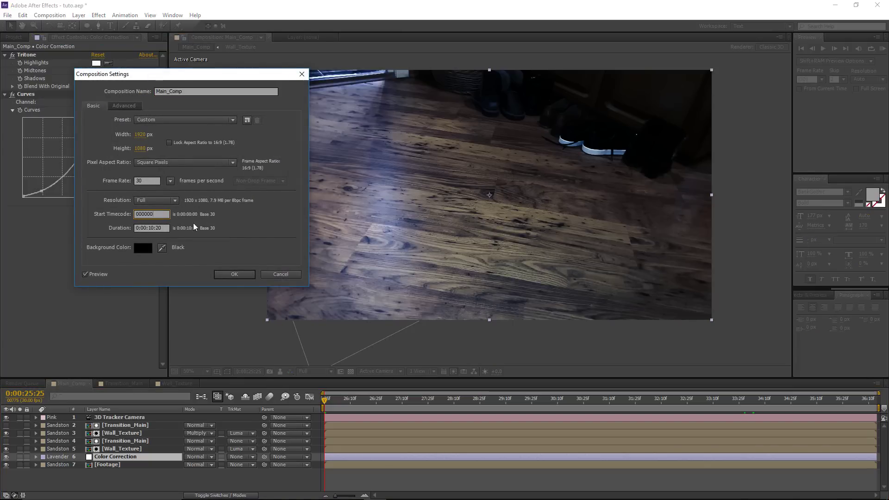
{"action": "left_click", "coordinate": [240, 274]}
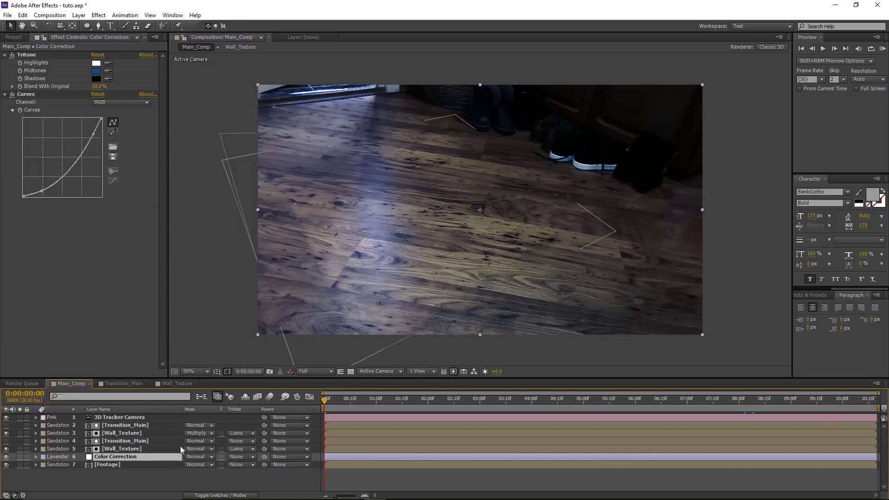
Keyframe Color Correction's Opacity from 0% at the start of the composition to 100% at 5 seconds.
{"action": "key", "text": "t"}
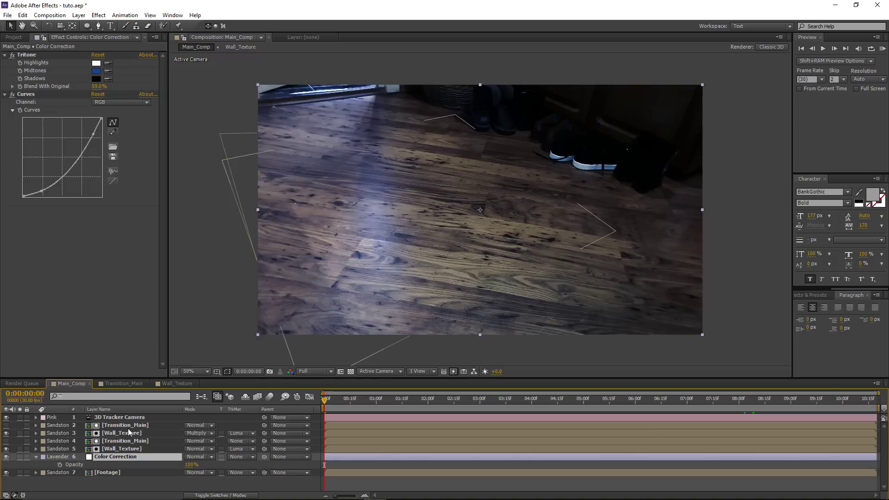
{"action": "left_click", "coordinate": [59, 464]}
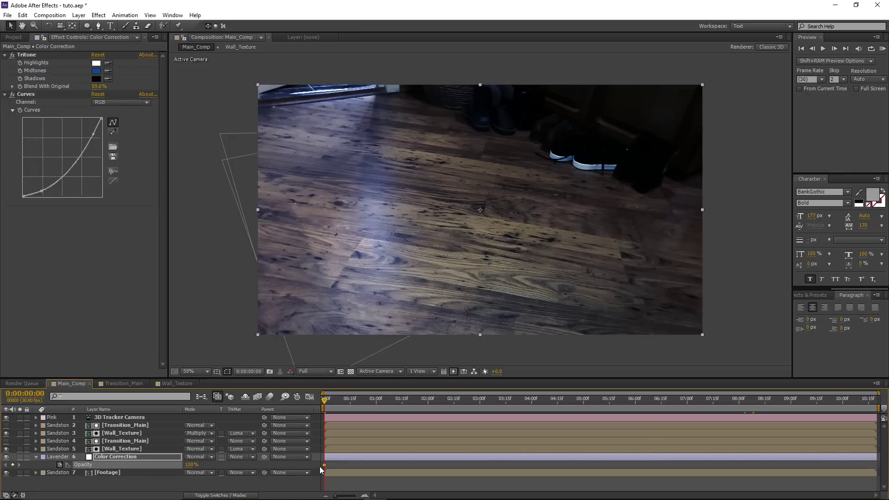
{"action": "left_click_drag", "start_coordinate": [324, 464], "coordinate": [378, 465]}
{"action": "left_click_drag", "start_coordinate": [585, 464], "coordinate": [582, 464]}
{"action": "left_click", "coordinate": [168, 457]}
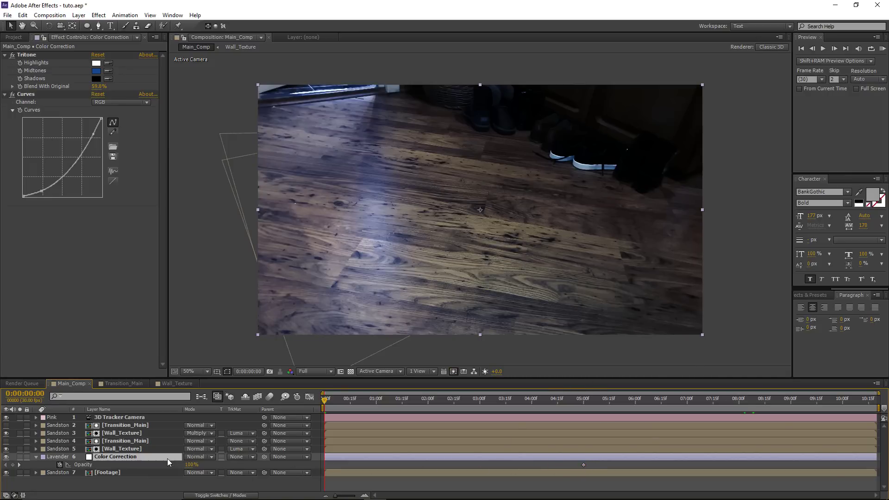
{"action": "left_click", "coordinate": [192, 464]}
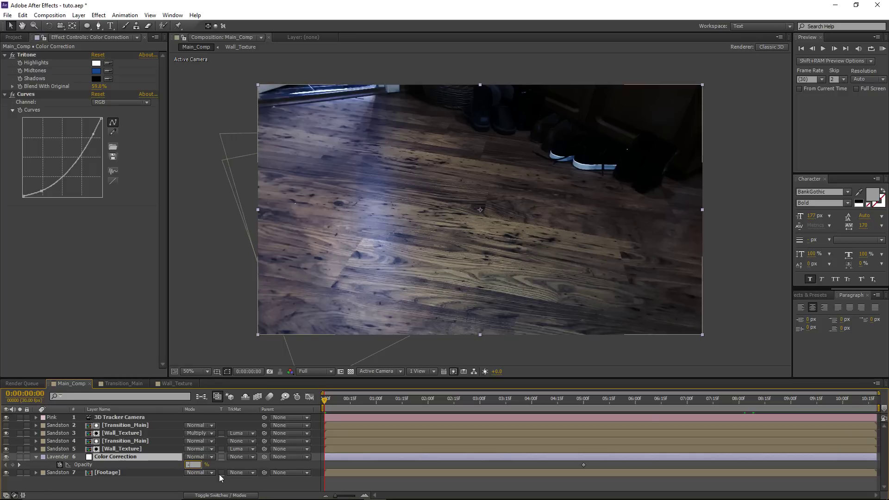
{"action": "type", "text": "0"}
{"action": "key", "text": "Return"}
{"action": "left_click_drag", "start_coordinate": [325, 398], "coordinate": [497, 408]}
Duplicate the Color Correction layer and set the copy's blending mode to Multiply.
{"action": "left_click", "coordinate": [110, 458]}
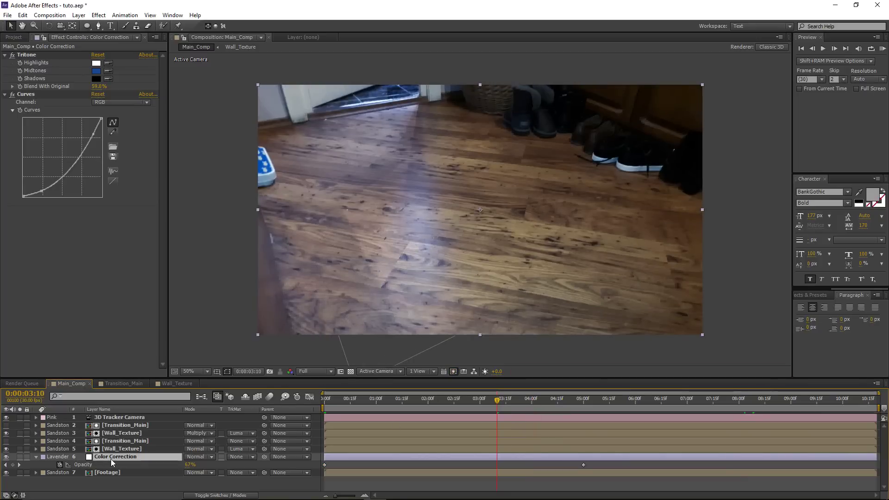
{"action": "key", "text": "ctrl+d"}
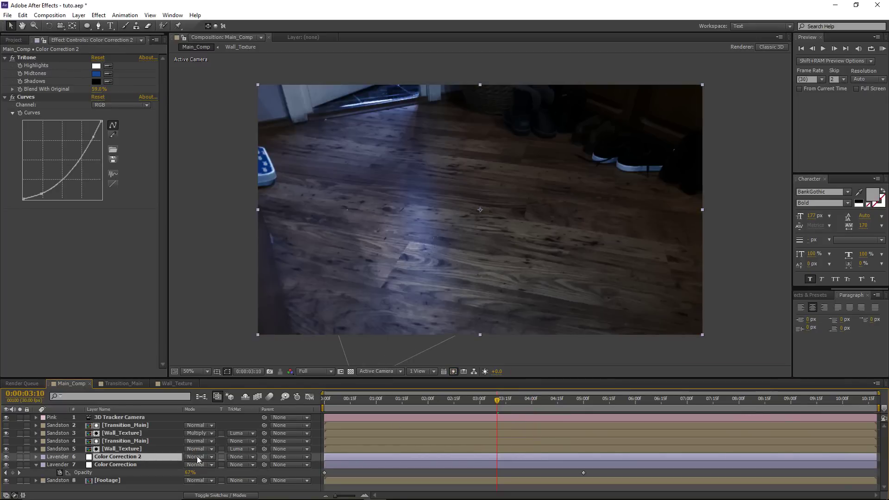
{"action": "left_click", "coordinate": [196, 457]}
{"action": "left_click", "coordinate": [233, 93]}
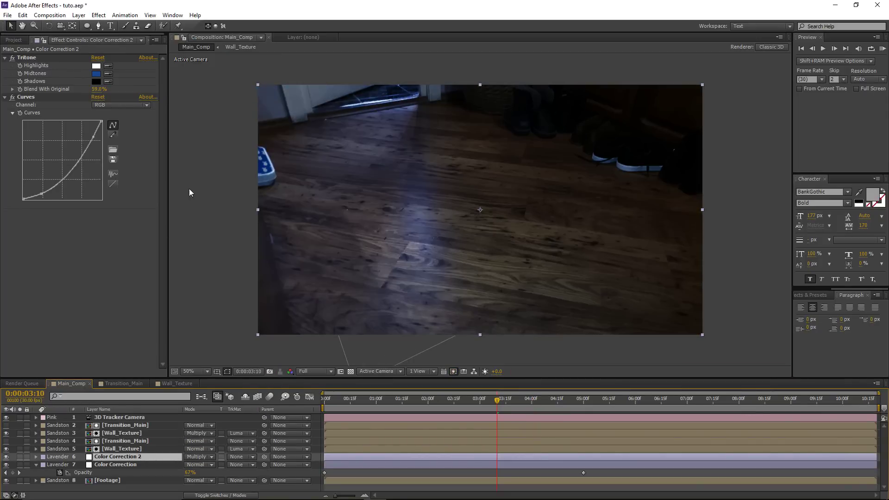
At 0:00:08:06, draw a large rounded Pen mask on Color Correction 2 around the hole, extending past the frame's left and bottom edges.
{"action": "left_click_drag", "start_coordinate": [500, 399], "coordinate": [754, 401]}
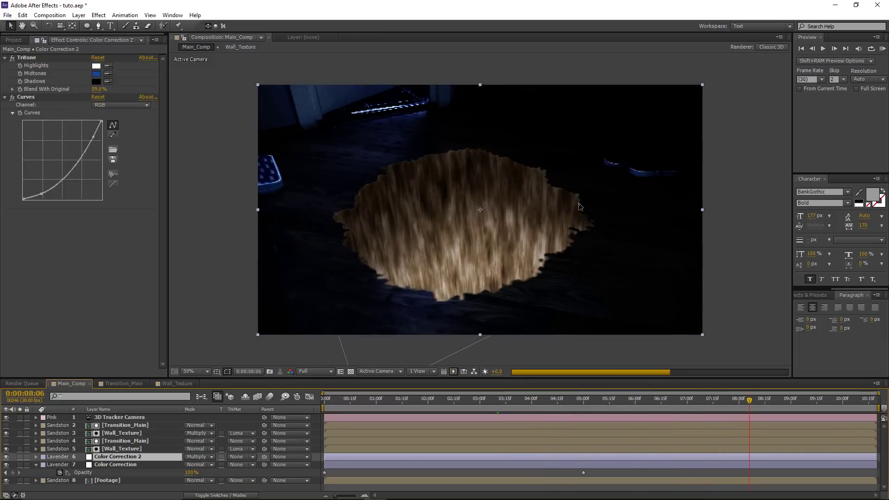
{"action": "key", "text": "comma"}
{"action": "left_click", "coordinate": [98, 26]}
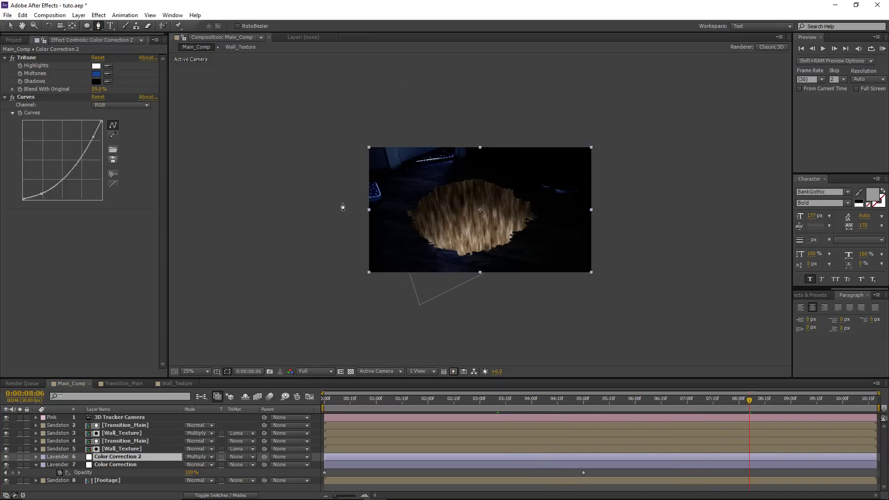
{"action": "left_click", "coordinate": [346, 210]}
{"action": "left_click", "coordinate": [397, 184]}
{"action": "left_click", "coordinate": [402, 179]}
{"action": "left_click", "coordinate": [423, 167]}
{"action": "left_click", "coordinate": [433, 164]}
{"action": "left_click", "coordinate": [443, 161]}
{"action": "left_click", "coordinate": [503, 161]}
{"action": "left_click", "coordinate": [566, 177]}
{"action": "left_click", "coordinate": [595, 197]}
{"action": "left_click", "coordinate": [580, 238]}
{"action": "left_click", "coordinate": [547, 266]}
{"action": "left_click", "coordinate": [527, 286]}
{"action": "left_click", "coordinate": [508, 293]}
{"action": "left_click", "coordinate": [486, 301]}
{"action": "left_click", "coordinate": [430, 310]}
{"action": "left_click", "coordinate": [377, 268]}
{"action": "left_click", "coordinate": [350, 254]}
{"action": "key", "text": "period"}
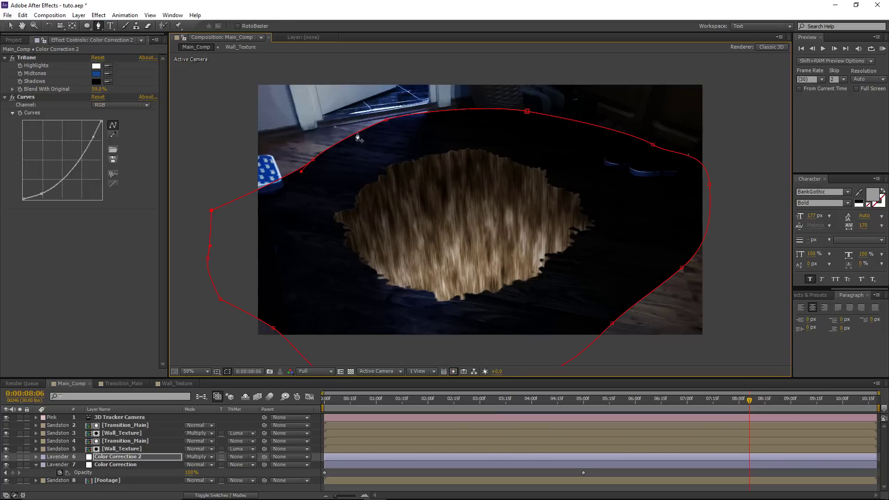
{"action": "key", "text": "comma"}
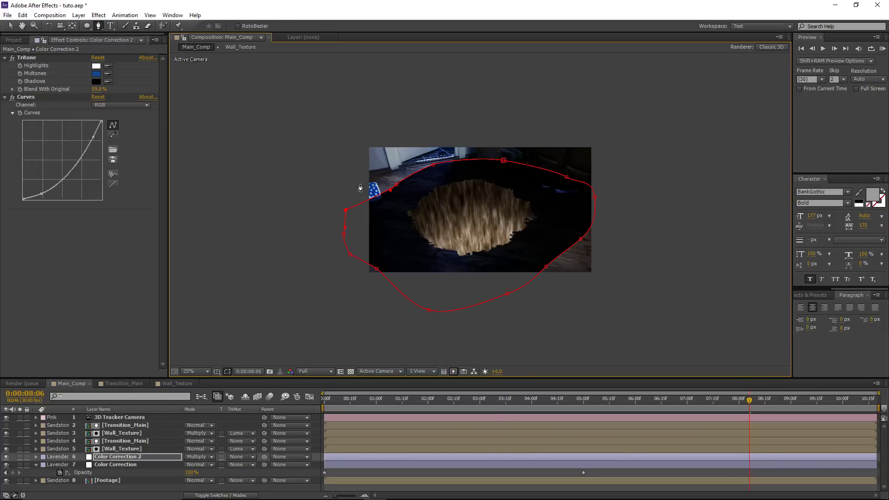
Set the Color Correction 2 mask to Subtract and its Mask Feather to 557 pixels.
{"action": "left_click", "coordinate": [114, 459]}
{"action": "key", "text": "m"}
{"action": "left_click", "coordinate": [197, 465]}
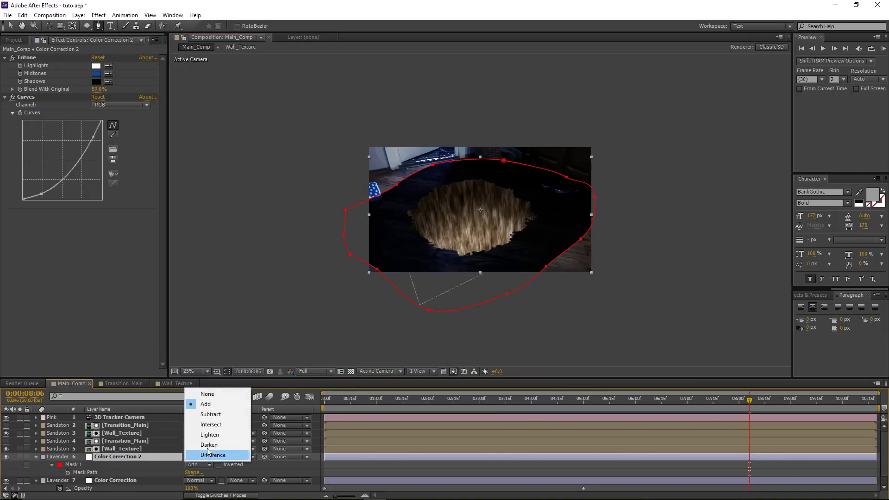
{"action": "left_click", "coordinate": [211, 415]}
{"action": "key", "text": "f"}
{"action": "left_click_drag", "start_coordinate": [196, 473], "coordinate": [548, 269]}
Move the mask's right and upper points slightly outward and increase its Mask Feather further.
{"action": "key", "text": "v"}
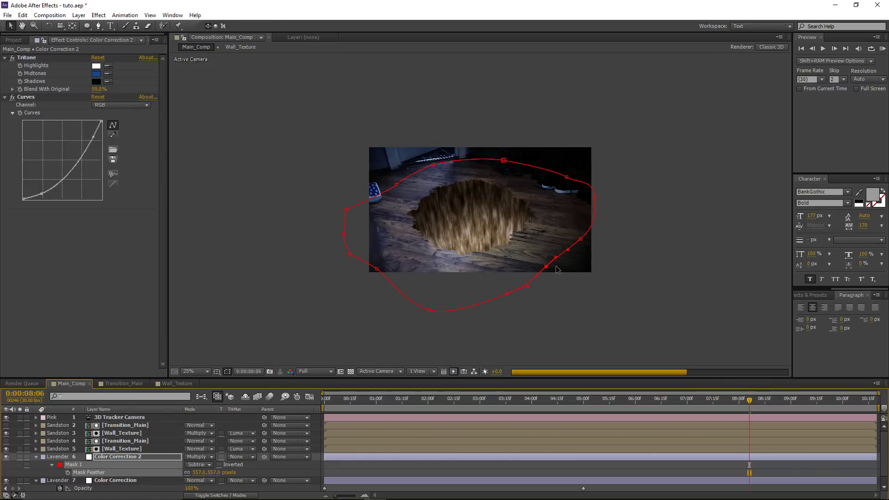
{"action": "left_click_drag", "start_coordinate": [581, 240], "coordinate": [588, 249]}
{"action": "left_click_drag", "start_coordinate": [565, 178], "coordinate": [568, 175]}
{"action": "left_click_drag", "start_coordinate": [503, 160], "coordinate": [506, 154]}
{"action": "left_click_drag", "start_coordinate": [433, 164], "coordinate": [388, 184]}
{"action": "left_click_drag", "start_coordinate": [200, 472], "coordinate": [253, 472]}
Set the Color Correction 2 Opacity keyframe at 5 seconds to 60%.
{"action": "key", "text": "t"}
{"action": "left_click", "coordinate": [584, 399]}
{"action": "left_click", "coordinate": [191, 464]}
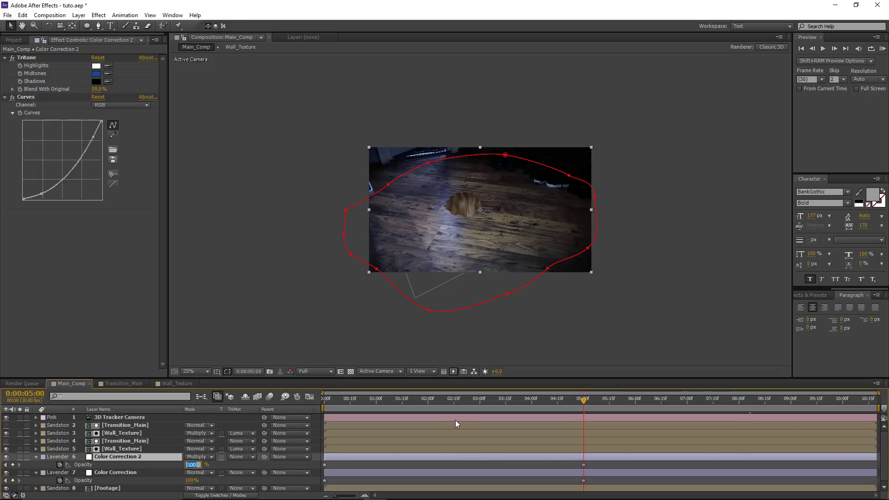
{"action": "type", "text": "60"}
{"action": "key", "text": "Return"}
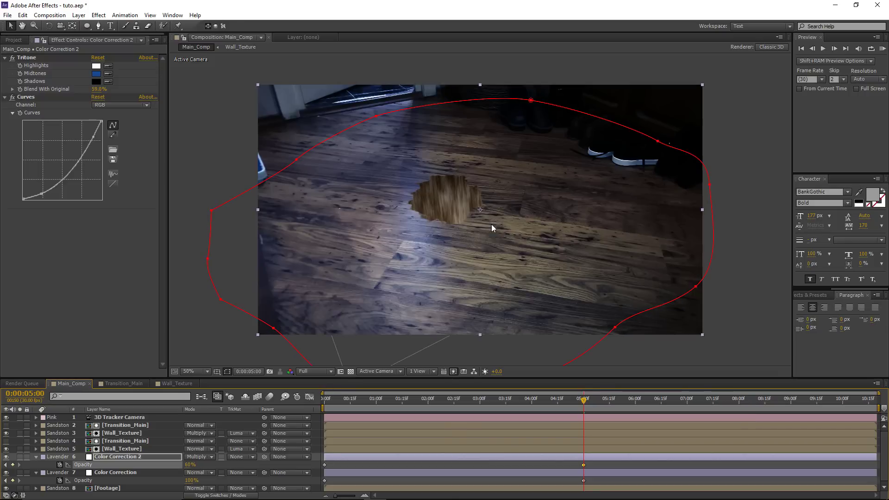
Set the Color Correction 2 Mask Feather to 728 pixels and check the result at 0:00:06:11.
{"action": "key", "text": "f"}
{"action": "mouse_move", "coordinate": [199, 473]}
{"action": "left_mouse_down"}
{"action": "mouse_move", "coordinate": [245, 470]}
{"action": "mouse_move", "coordinate": [214, 475]}
{"action": "left_mouse_up"}
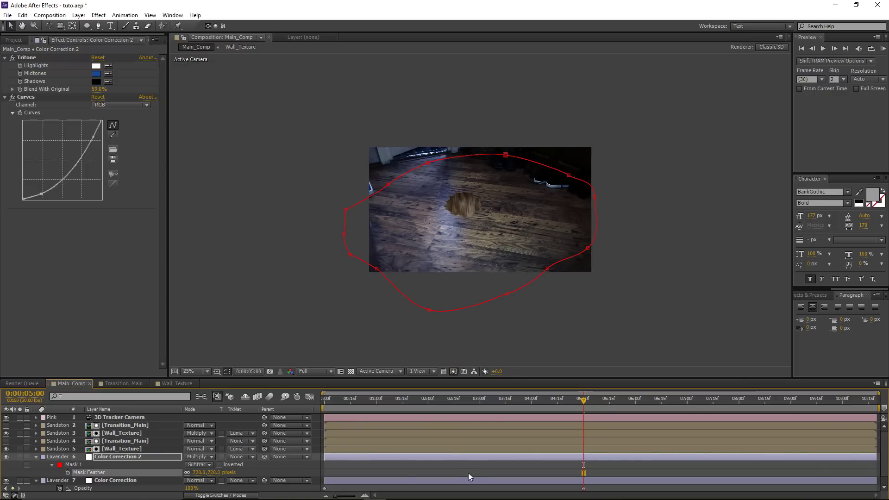
{"action": "left_click", "coordinate": [467, 473]}
{"action": "scroll", "coordinate": [484, 238], "scroll_direction": "up", "scroll_amount": 2}
{"action": "left_click_drag", "start_coordinate": [599, 399], "coordinate": [654, 399]}
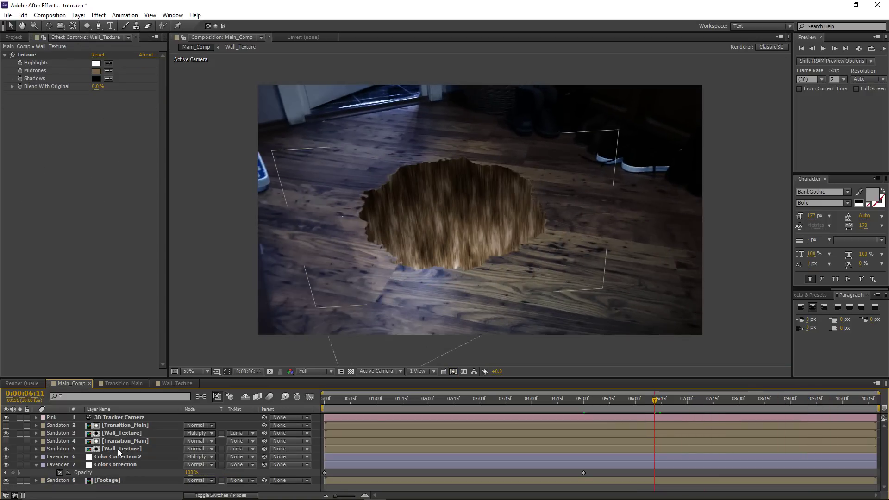
Change the Tritone Midtones color of the lower Wall_Texture layer to the warmer brown 765136.
{"action": "left_click", "coordinate": [119, 448]}
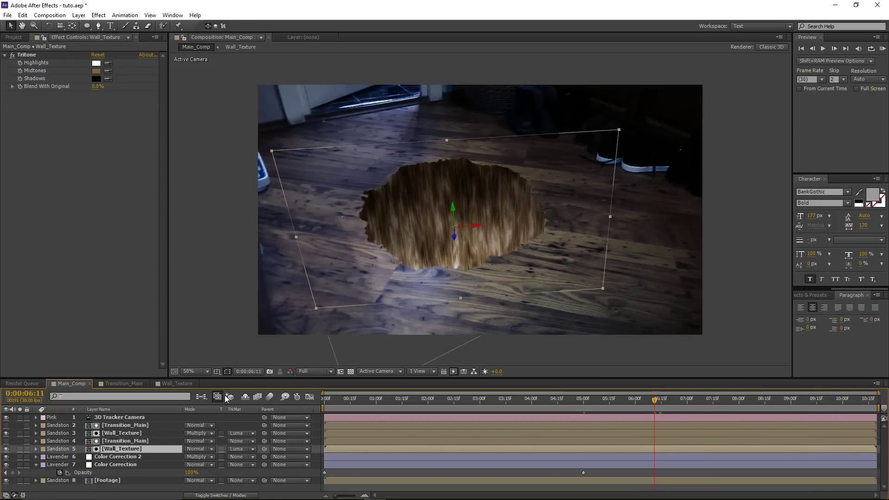
{"action": "left_click", "coordinate": [96, 71]}
{"action": "left_click_drag", "start_coordinate": [102, 350], "coordinate": [111, 352]}
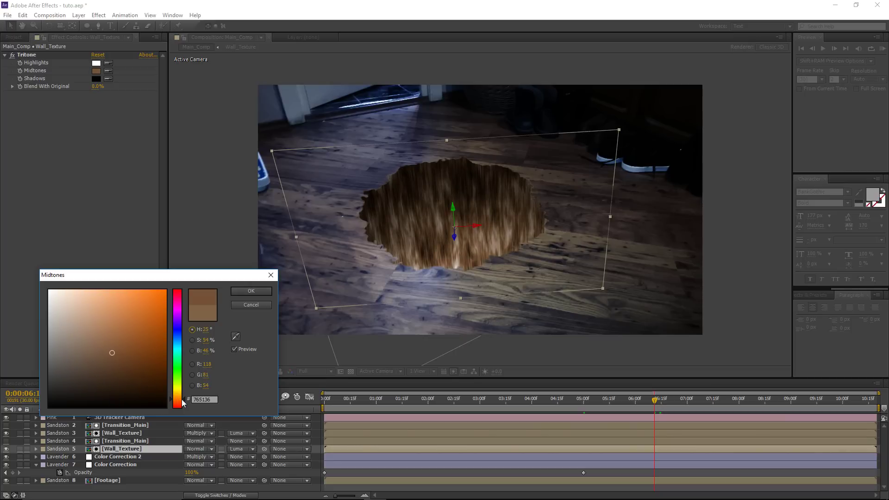
{"action": "left_click", "coordinate": [251, 291]}
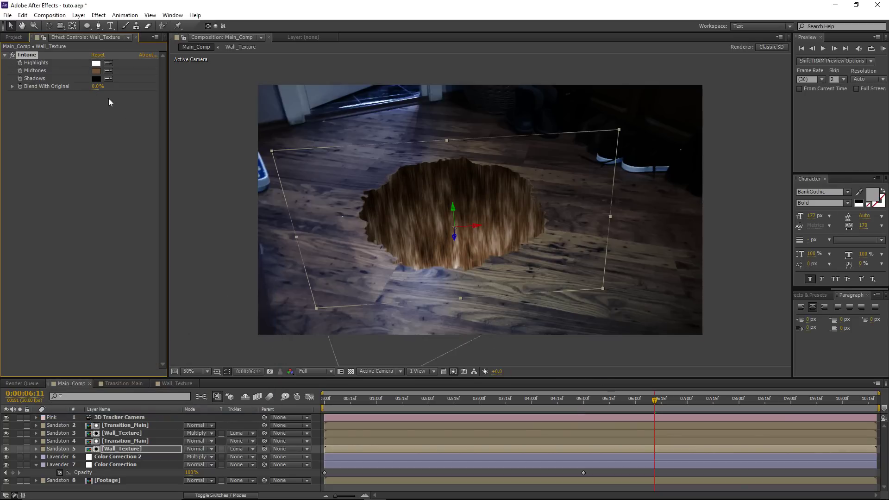
Change the Tritone Highlights color of the lower Wall_Texture layer from white to a muted light tan brown.
{"action": "left_click", "coordinate": [95, 63]}
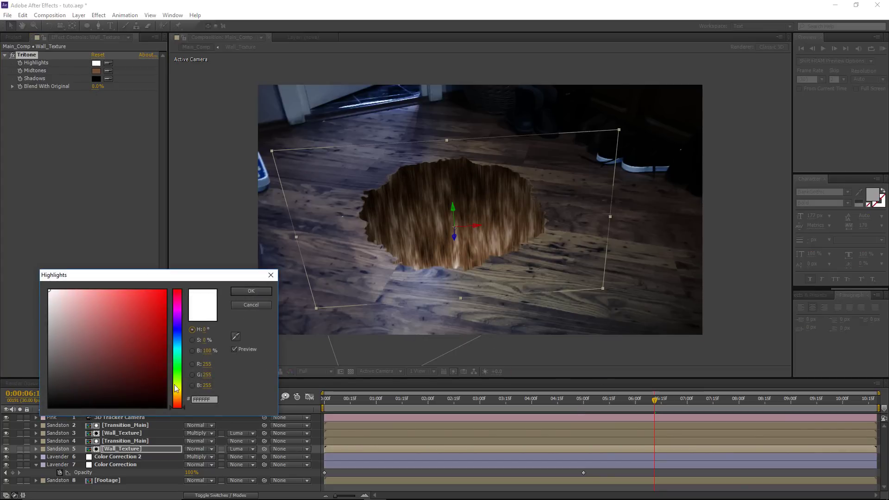
{"action": "left_click_drag", "start_coordinate": [178, 407], "coordinate": [178, 390]}
{"action": "mouse_move", "coordinate": [132, 319]}
{"action": "left_mouse_down"}
{"action": "mouse_move", "coordinate": [214, 241]}
{"action": "mouse_move", "coordinate": [123, 250]}
{"action": "left_mouse_up"}
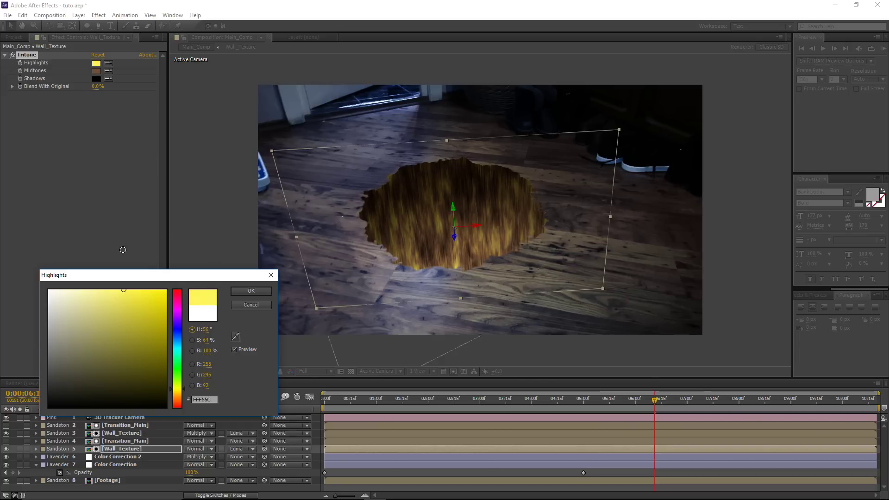
{"action": "left_click_drag", "start_coordinate": [179, 394], "coordinate": [181, 395]}
{"action": "mouse_move", "coordinate": [118, 335]}
{"action": "left_mouse_down"}
{"action": "mouse_move", "coordinate": [110, 352]}
{"action": "mouse_move", "coordinate": [113, 327]}
{"action": "mouse_move", "coordinate": [91, 314]}
{"action": "mouse_move", "coordinate": [119, 320]}
{"action": "mouse_move", "coordinate": [112, 320]}
{"action": "left_mouse_up"}
{"action": "left_click", "coordinate": [250, 291]}
Check the recolored wall texture at 0:00:06:19 and save the project.
{"action": "key", "text": "space"}
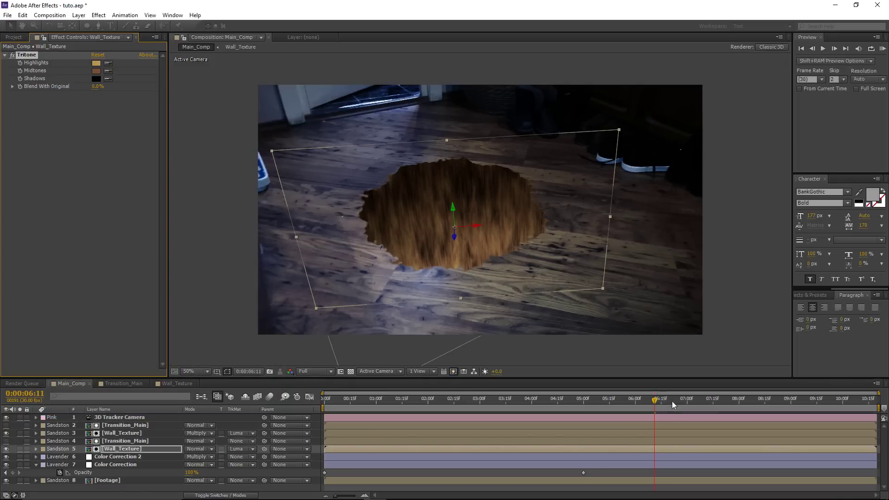
{"action": "left_click_drag", "start_coordinate": [746, 411], "coordinate": [668, 410]}
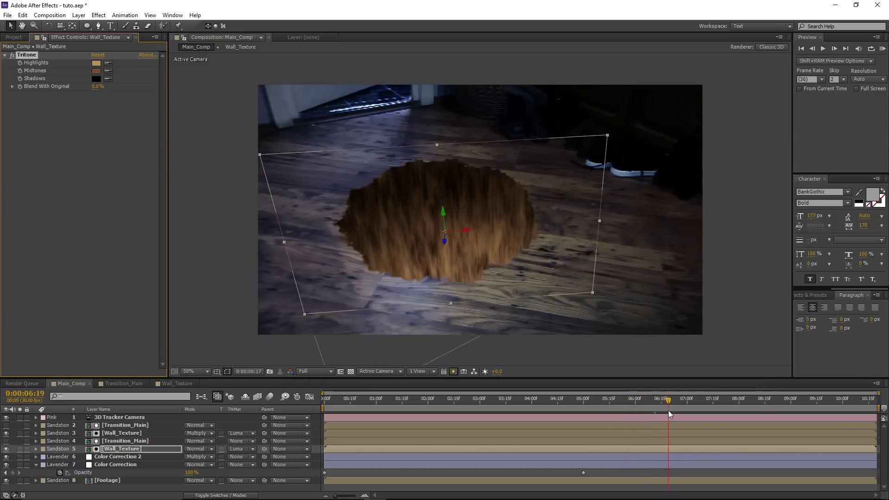
{"action": "left_click", "coordinate": [641, 471]}
{"action": "key", "text": "ctrl+s"}
{"action": "scroll", "coordinate": [343, 178], "scroll_direction": "up", "scroll_amount": 2}
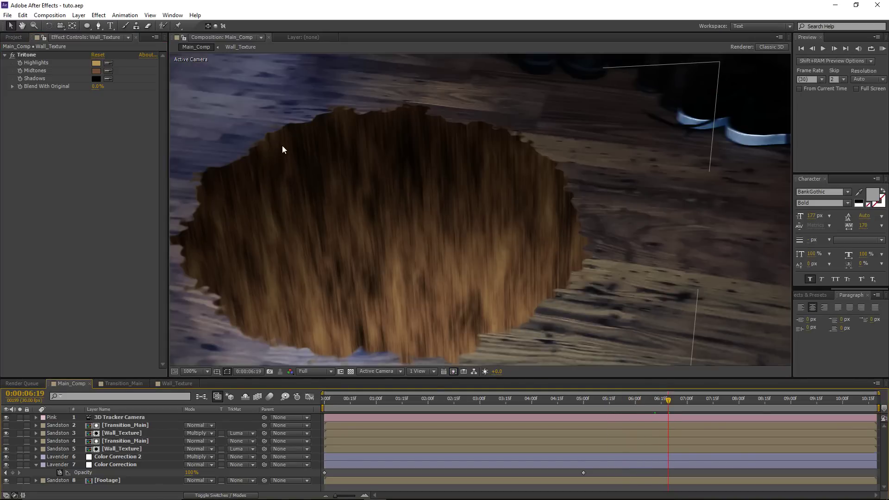
{"action": "scroll", "coordinate": [473, 251], "scroll_direction": "down", "scroll_amount": 2}
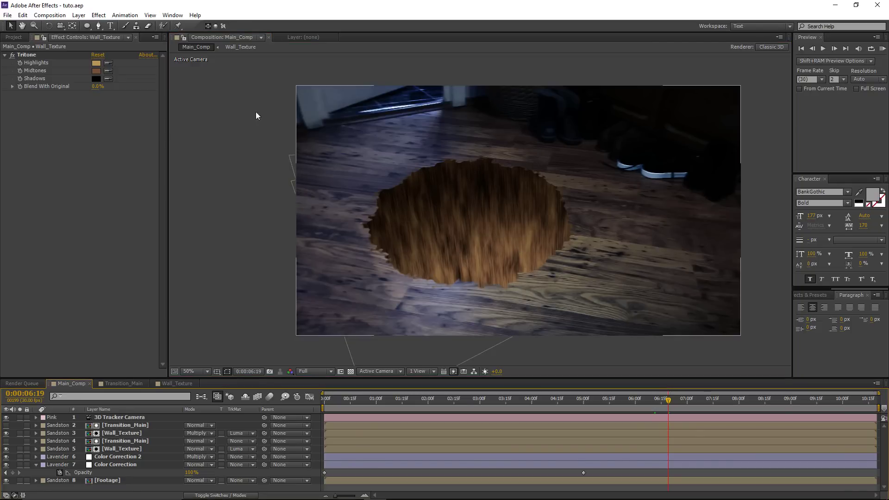
Create a new composition from Transition_Main and name it Floor_Thickness.
{"action": "left_click", "coordinate": [14, 37]}
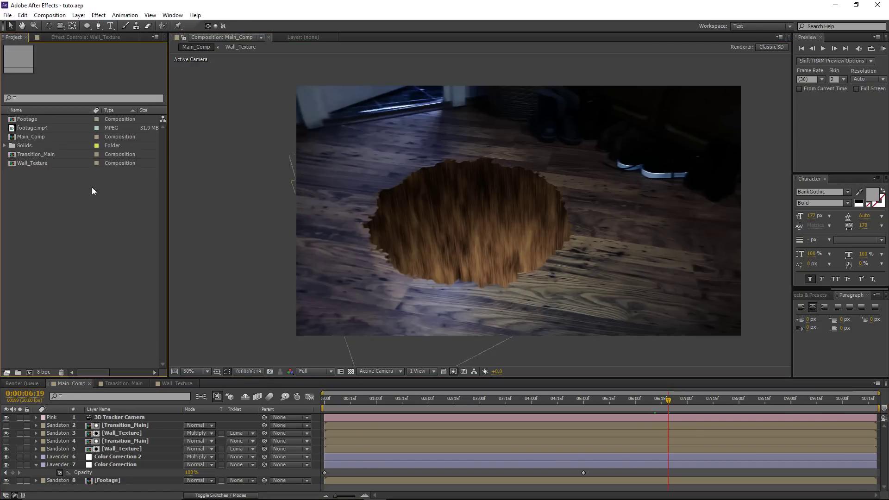
{"action": "left_click", "coordinate": [36, 155]}
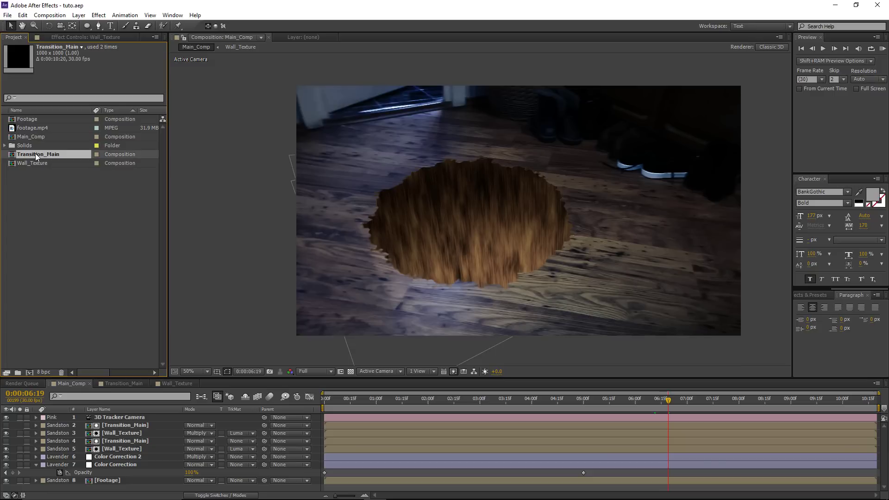
{"action": "left_click_drag", "start_coordinate": [28, 154], "coordinate": [30, 373]}
{"action": "left_click", "coordinate": [50, 15]}
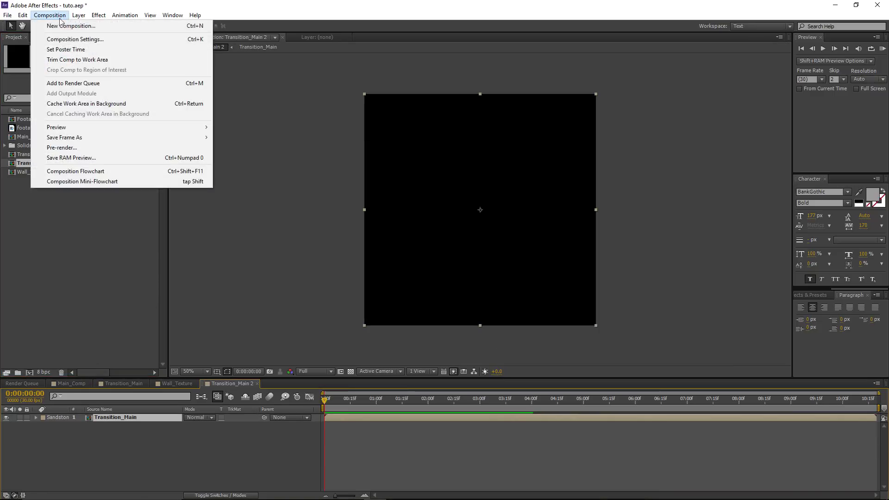
{"action": "left_click", "coordinate": [74, 40]}
{"action": "key", "text": "End"}
{"action": "key", "text": "BackSpace"}
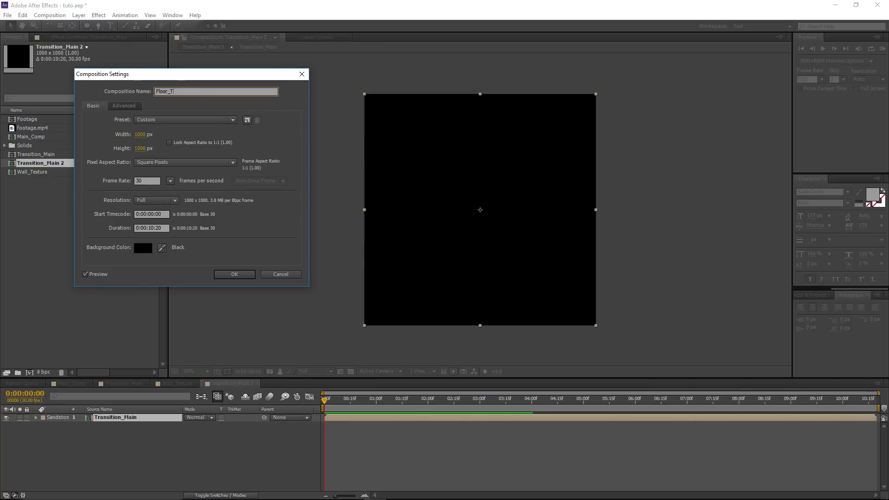
{"action": "key", "text": "Return"}
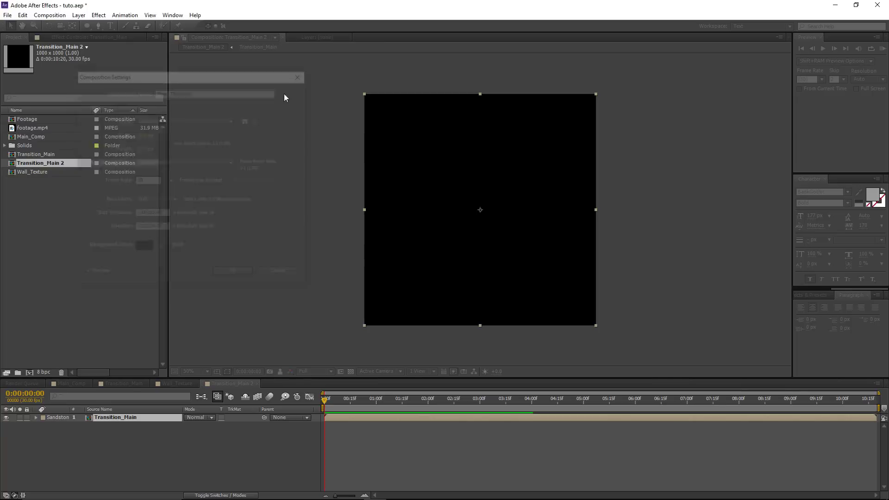
Apply an inverted Find Edges effect to the Transition_Main layer in Floor_Thickness, working at 0:00:07:07.
{"action": "left_click_drag", "start_coordinate": [333, 399], "coordinate": [699, 410]}
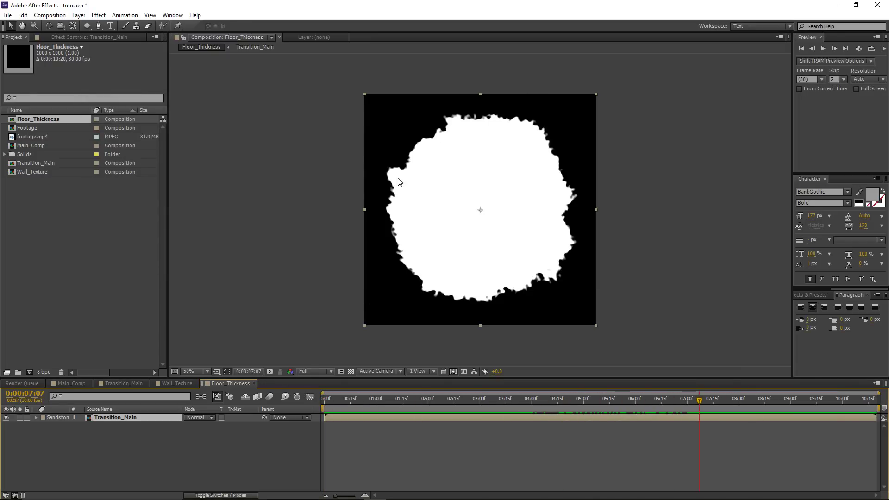
{"action": "left_click", "coordinate": [98, 15]}
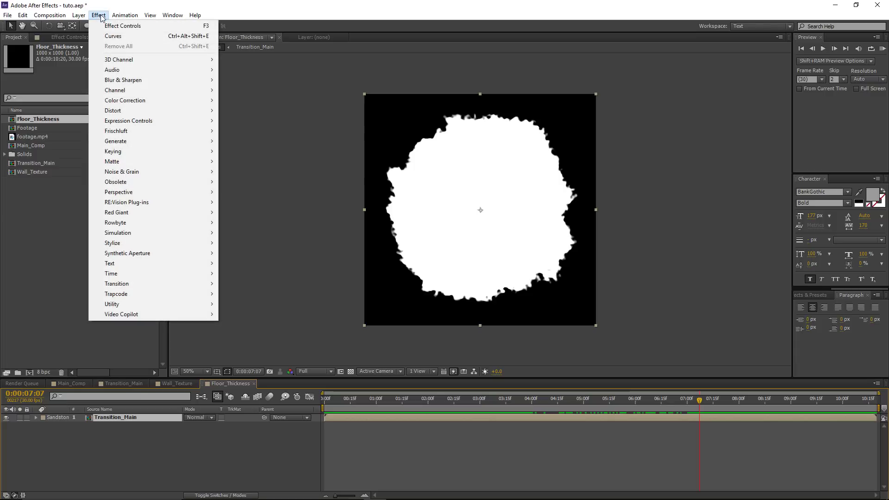
{"action": "mouse_move", "coordinate": [132, 243]}
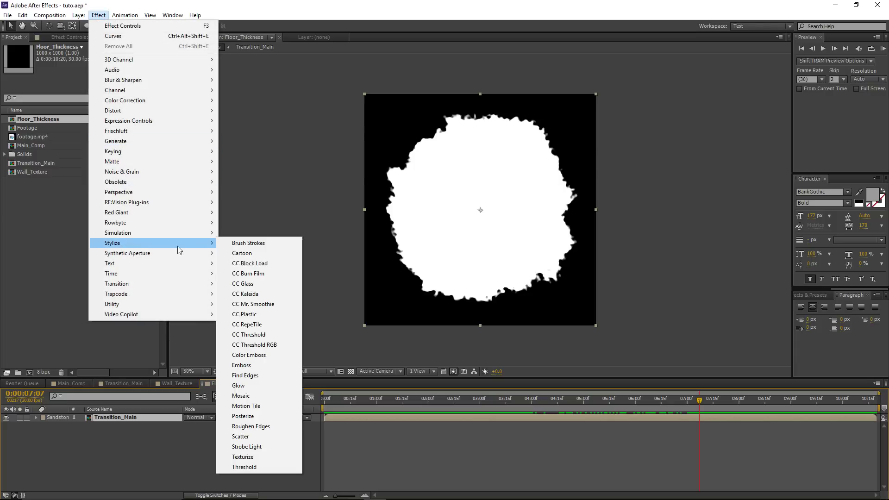
{"action": "left_click", "coordinate": [245, 375]}
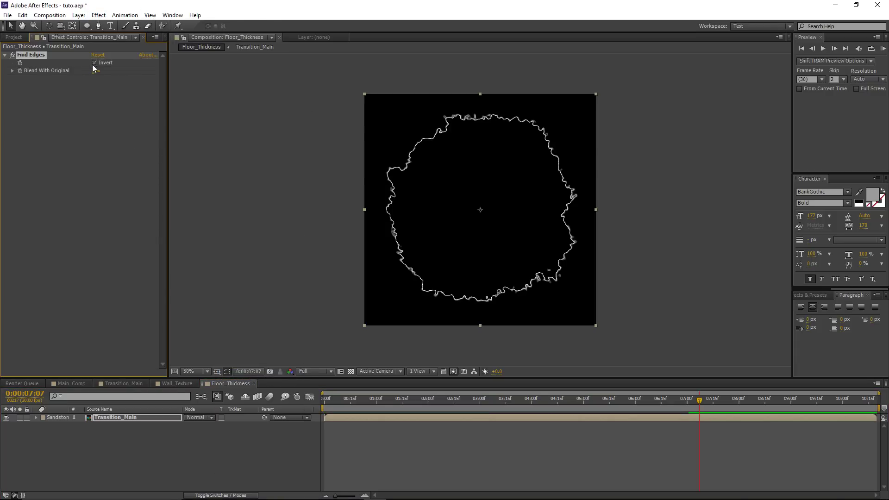
Add a white 1000 x 1000 px solid below Transition_Main and use that layer as its Luma Matte.
{"action": "left_click", "coordinate": [363, 431]}
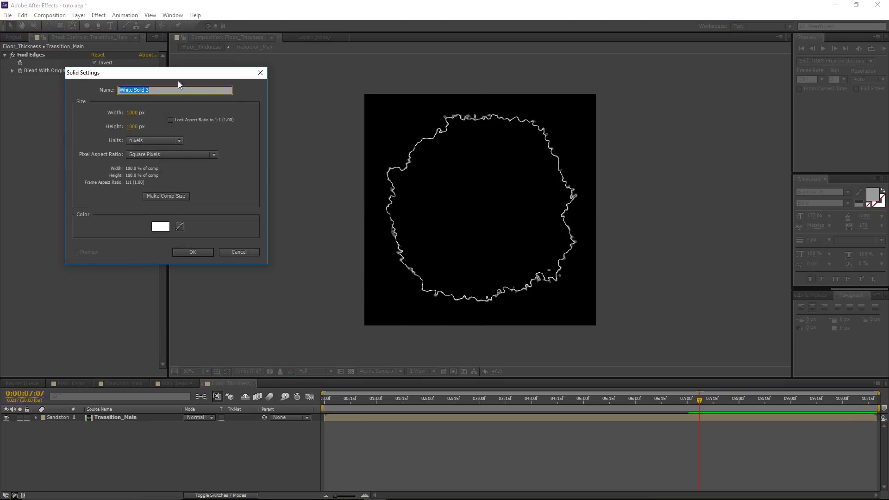
{"action": "left_click", "coordinate": [160, 226]}
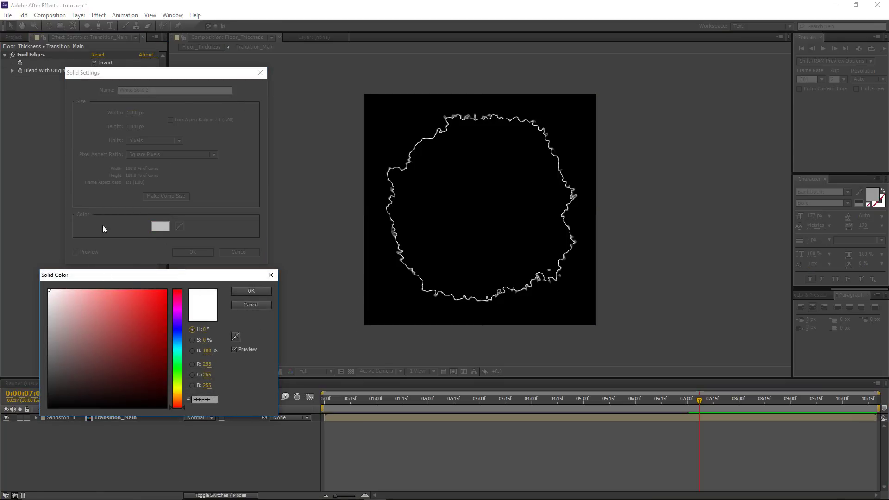
{"action": "key", "text": "Return"}
{"action": "left_click", "coordinate": [194, 251]}
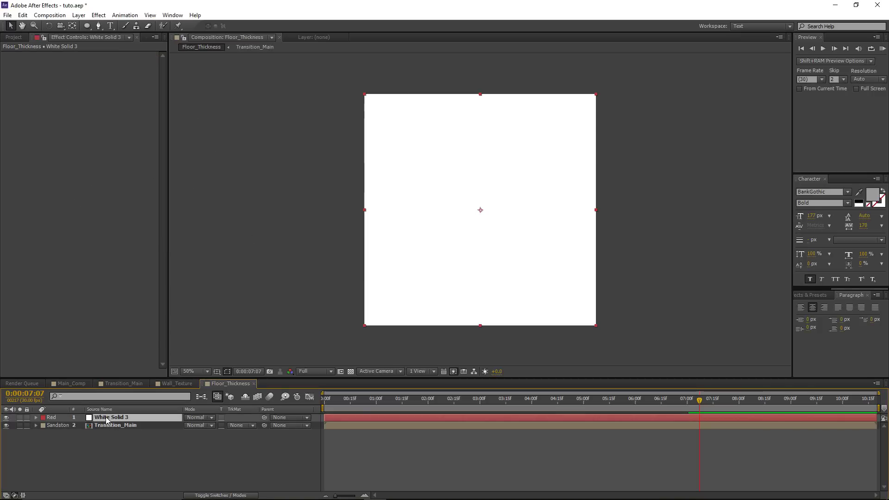
{"action": "left_click_drag", "start_coordinate": [107, 419], "coordinate": [113, 434]}
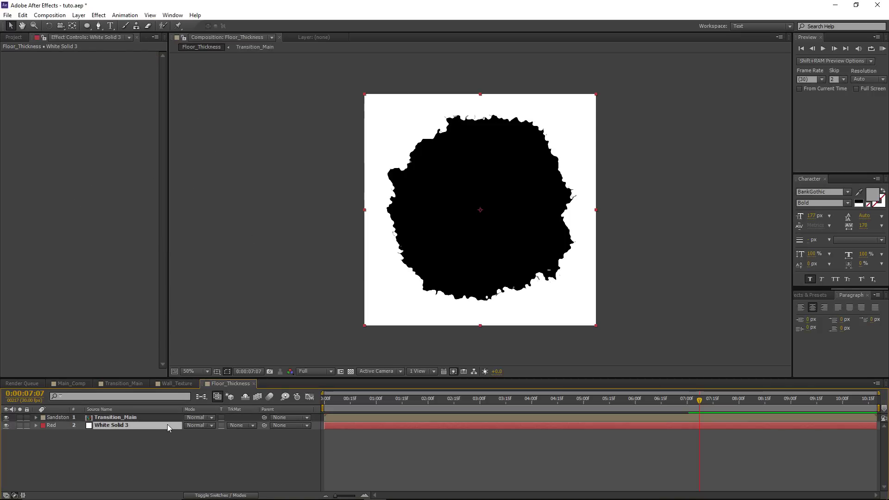
{"action": "left_click", "coordinate": [237, 425]}
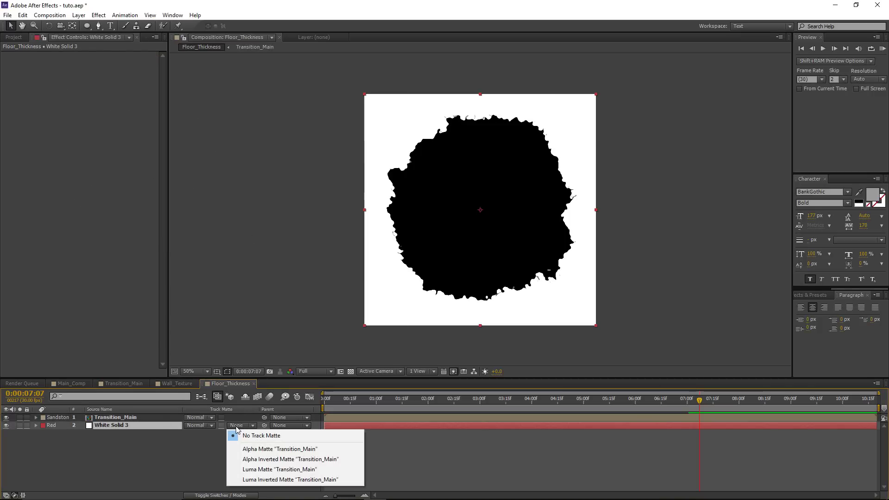
{"action": "left_click", "coordinate": [278, 470]}
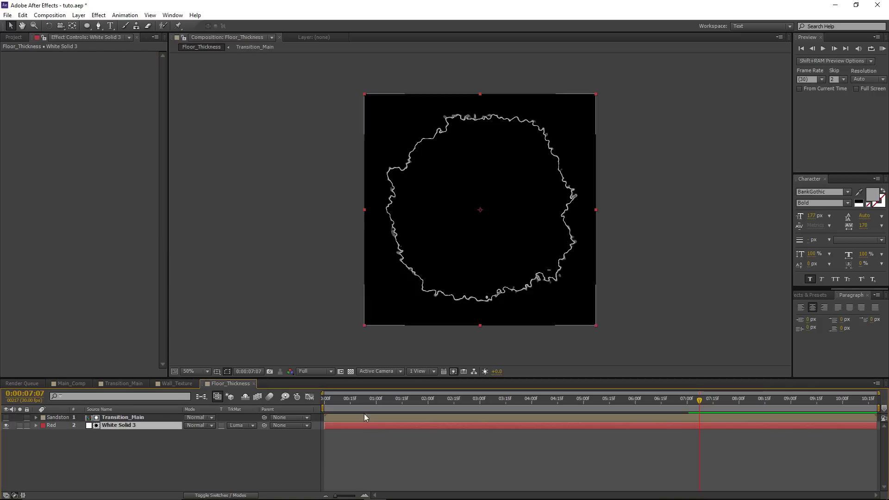
Examine the white hole outline up close against the transparency grid.
{"action": "left_click", "coordinate": [351, 372]}
{"action": "scroll", "coordinate": [406, 220], "scroll_direction": "up", "scroll_amount": 4}
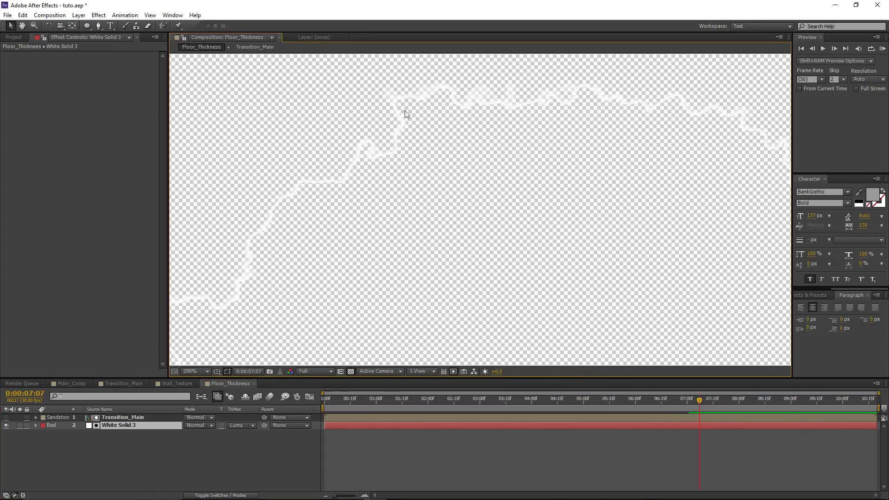
{"action": "scroll", "coordinate": [582, 157], "scroll_direction": "down", "scroll_amount": 2}
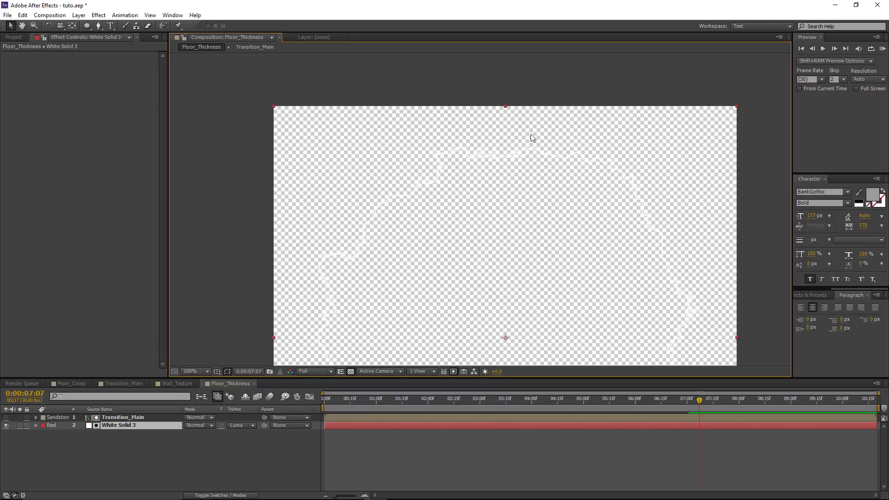
{"action": "left_click_drag", "start_coordinate": [569, 241], "coordinate": [513, 213]}
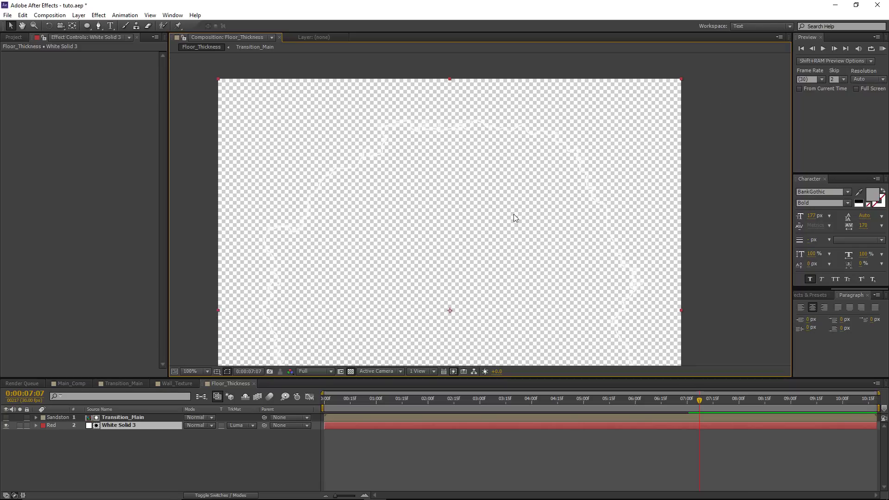
{"action": "scroll", "coordinate": [513, 215], "scroll_direction": "down", "scroll_amount": 1}
{"action": "scroll", "coordinate": [523, 223], "scroll_direction": "up", "scroll_amount": 1}
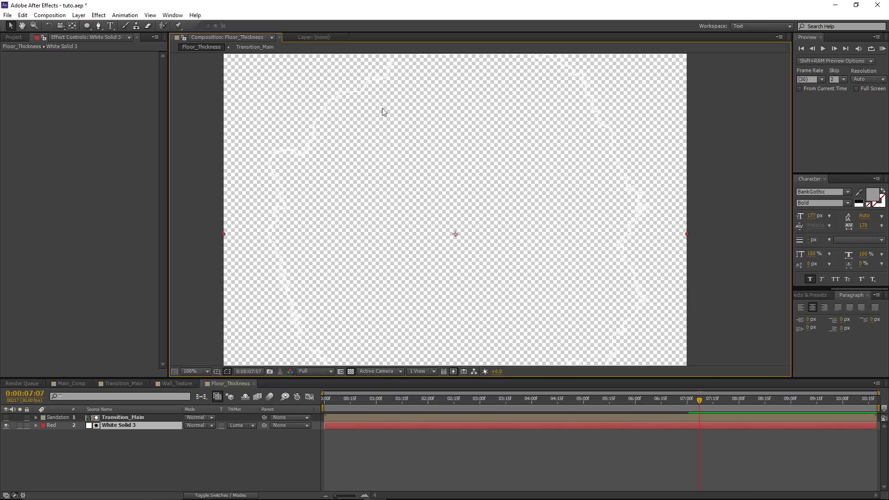
{"action": "scroll", "coordinate": [383, 253], "scroll_direction": "down", "scroll_amount": 2}
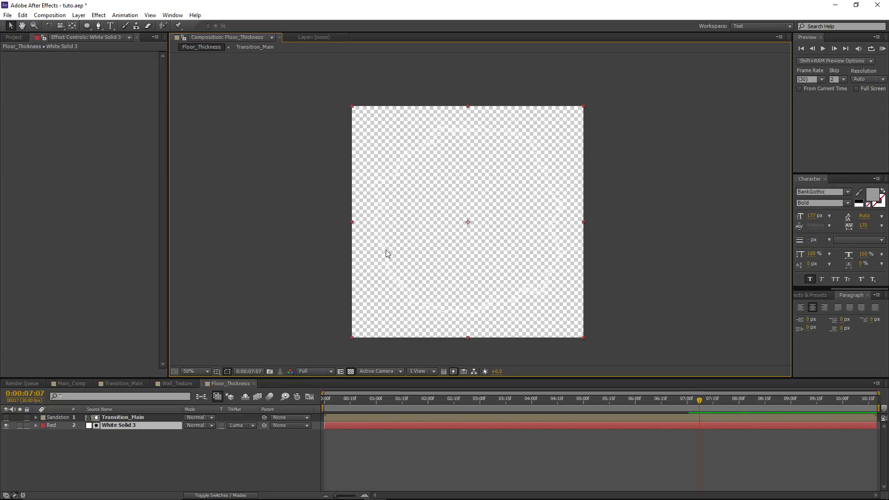
{"action": "left_click", "coordinate": [351, 371]}
Pre-compose Transition_Main and the white solid as Pre-comp 1, moving all attributes, and check its transparency.
{"action": "left_click_drag", "start_coordinate": [74, 458], "coordinate": [146, 413]}
{"action": "key", "text": "ctrl+shift+c"}
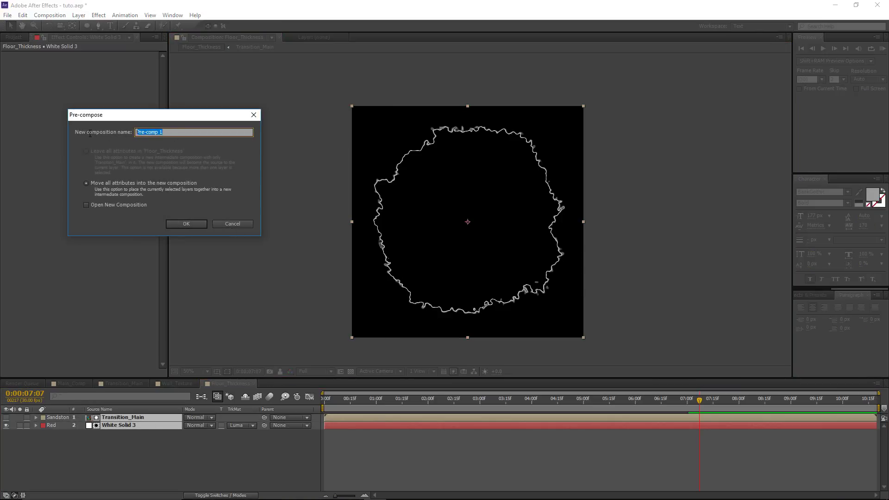
{"action": "left_click", "coordinate": [187, 224]}
{"action": "left_click", "coordinate": [351, 373]}
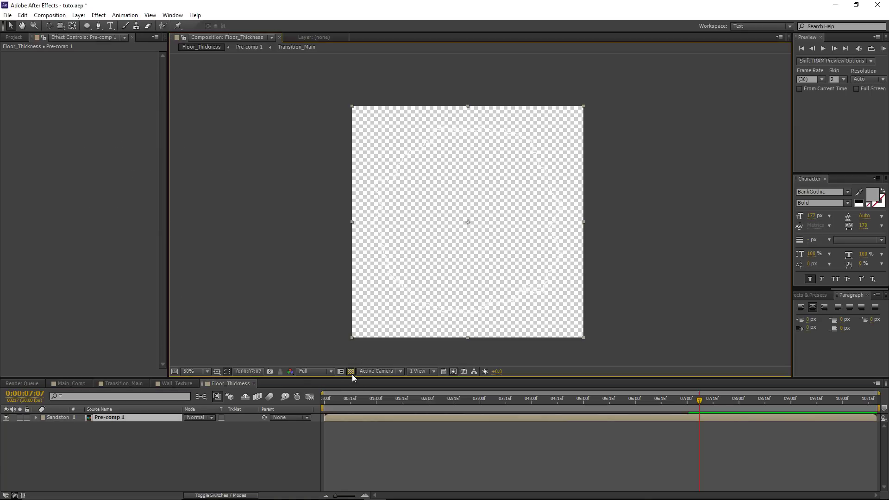
{"action": "left_click", "coordinate": [351, 372]}
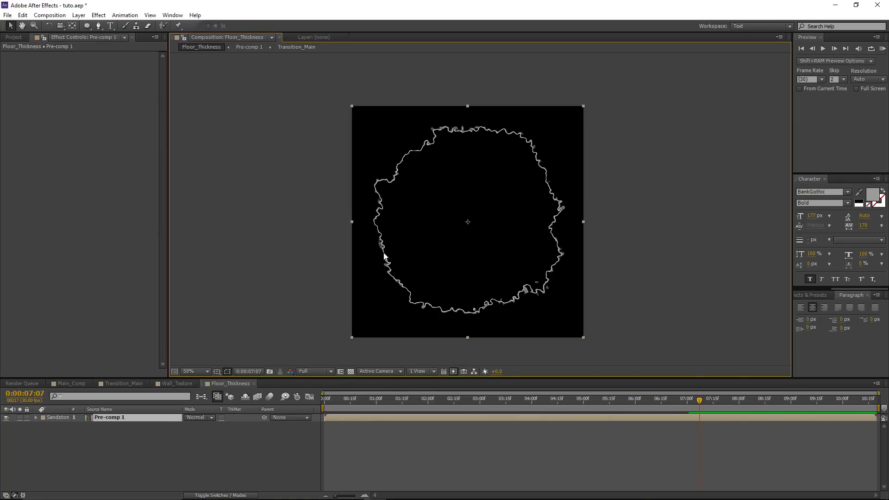
Make Pre-comp 1 a 3D layer and add a two-node camera named Camera 1.
{"action": "key", "text": "F4"}
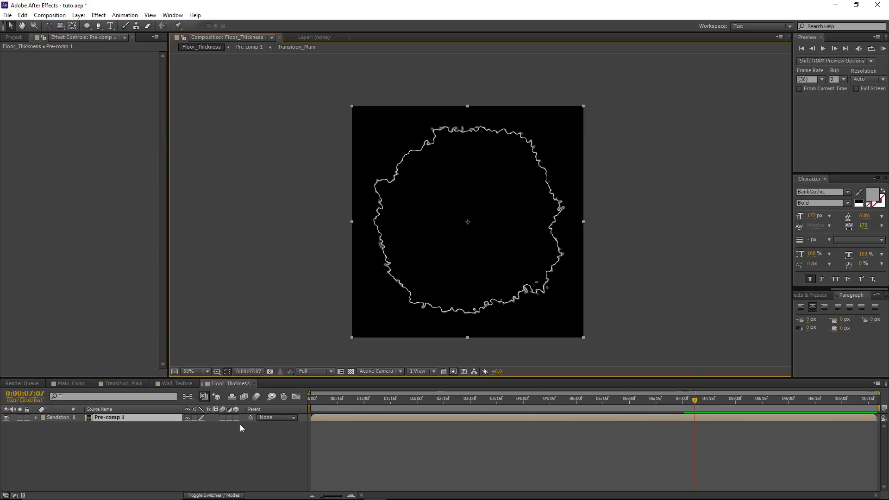
{"action": "left_click", "coordinate": [237, 418]}
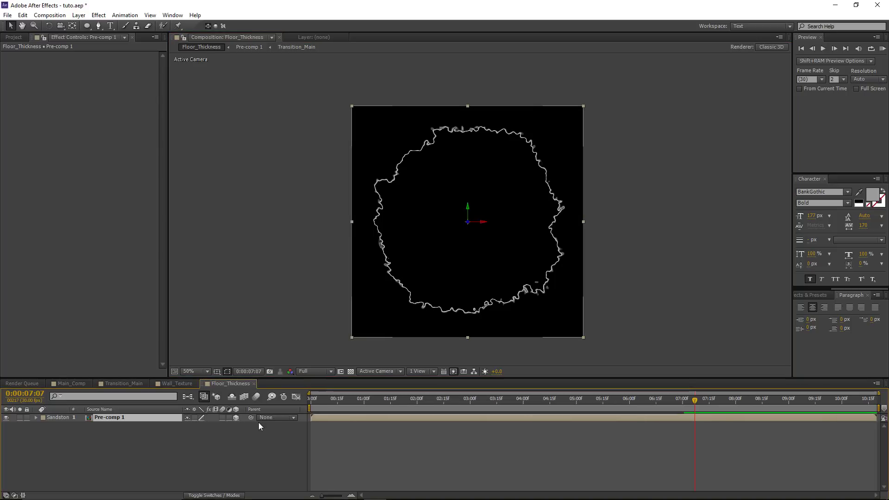
{"action": "left_click", "coordinate": [78, 15]}
{"action": "mouse_move", "coordinate": [87, 31]}
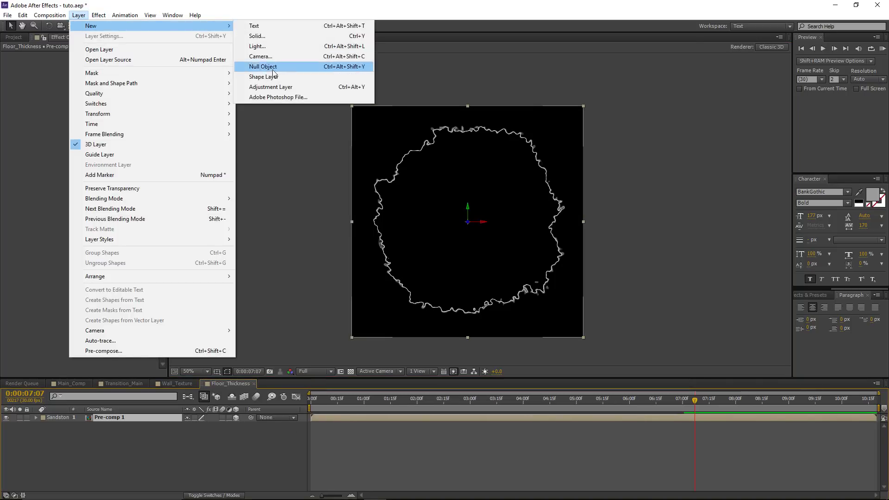
{"action": "left_click", "coordinate": [250, 56]}
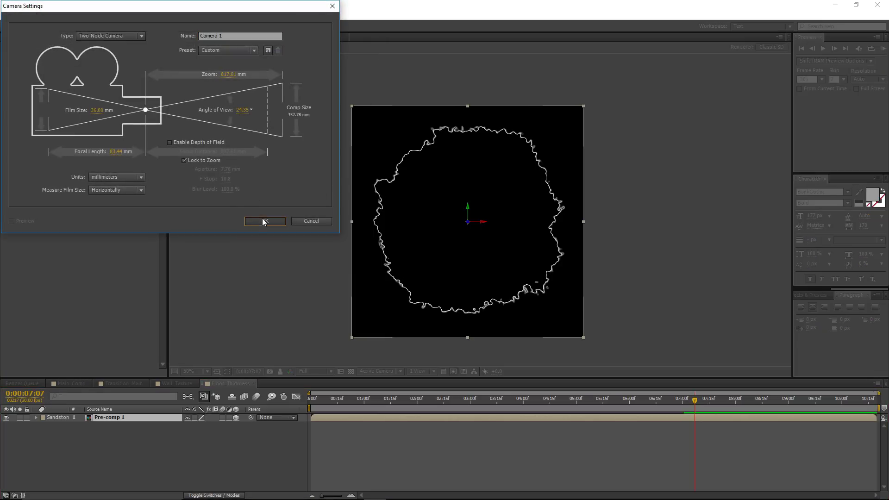
{"action": "left_click", "coordinate": [242, 110]}
{"action": "key", "text": "Return"}
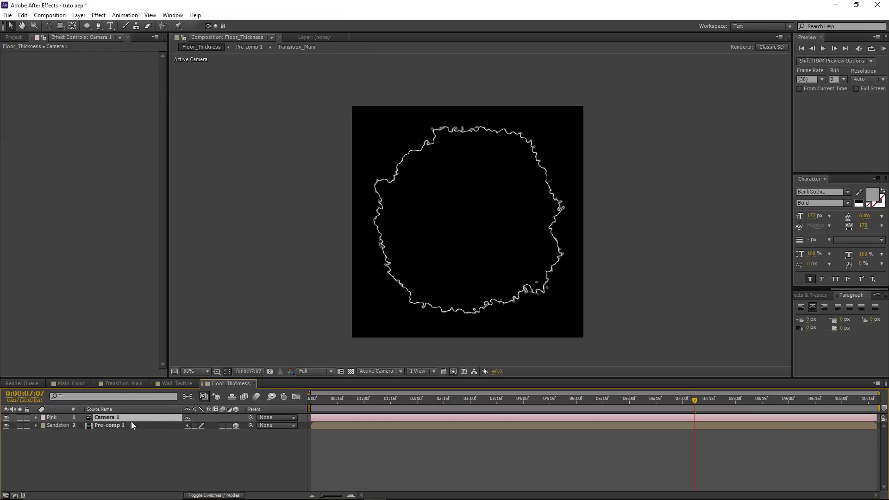
Orbit Camera 1 so the hole outline is viewed obliquely from a low angle.
{"action": "key", "text": "c"}
{"action": "left_click_drag", "start_coordinate": [454, 220], "coordinate": [458, 171]}
{"action": "key", "text": "c"}
{"action": "left_click_drag", "start_coordinate": [458, 224], "coordinate": [466, 190]}
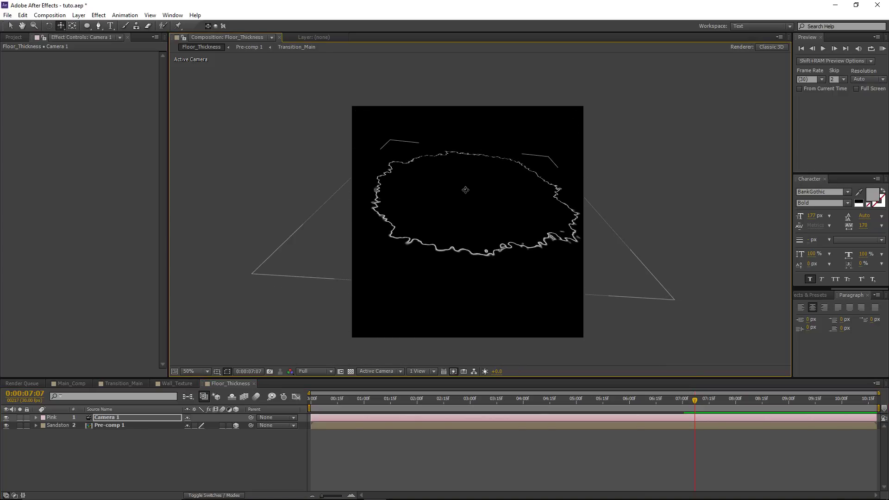
Try to build floor thickness by repeatedly duplicating Pre-comp 1 and shifting the copies slightly along the Z axis.
{"action": "left_click", "coordinate": [134, 425]}
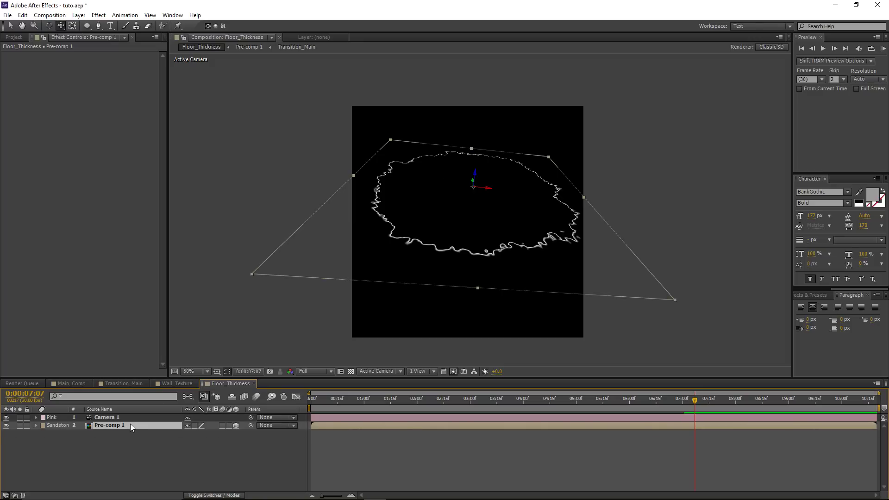
{"action": "key", "text": "ctrl+d"}
{"action": "scroll", "coordinate": [476, 177], "scroll_direction": "up", "scroll_amount": 2}
{"action": "key", "text": "v"}
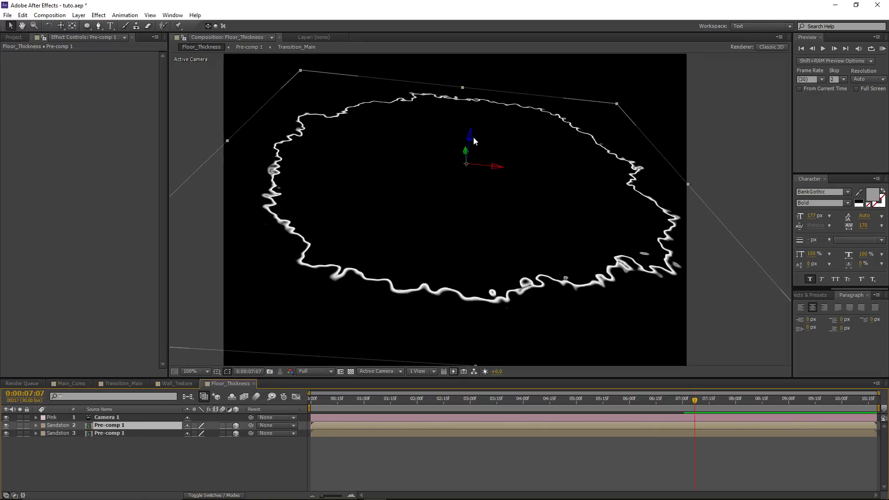
{"action": "left_click_drag", "start_coordinate": [474, 138], "coordinate": [472, 145]}
{"action": "left_click", "coordinate": [135, 429]}
{"action": "key", "text": "ctrl+d"}
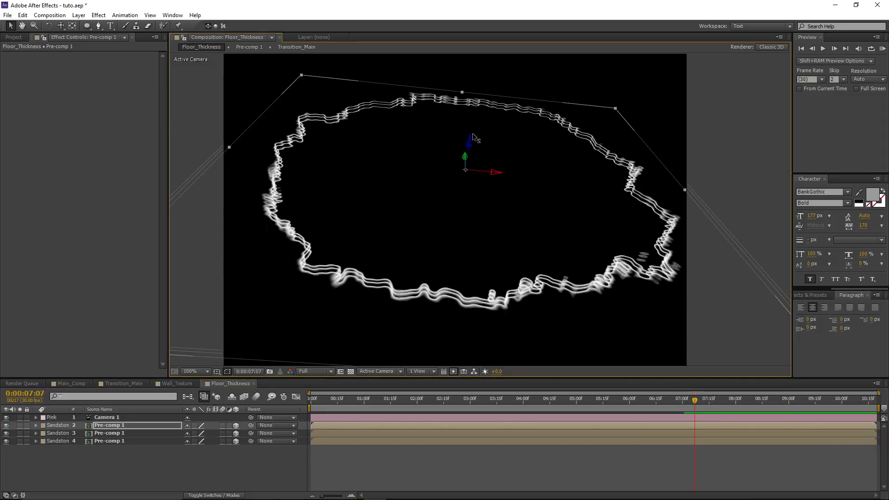
{"action": "left_click", "coordinate": [135, 425]}
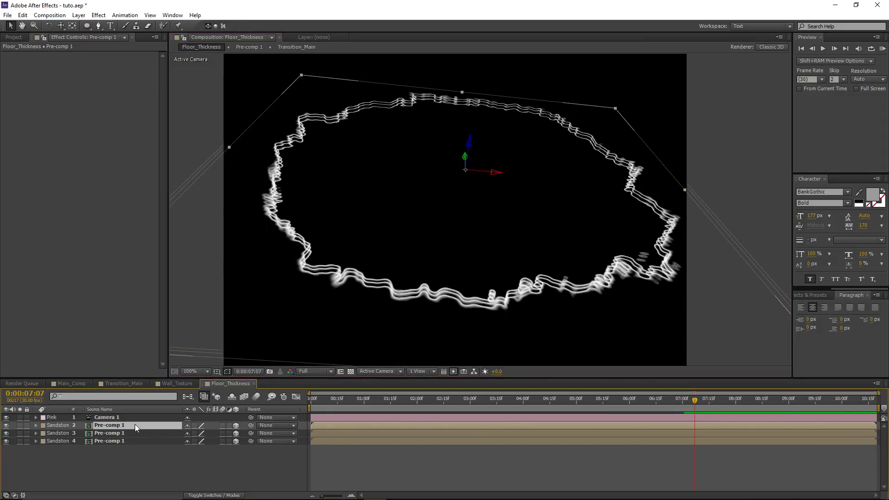
{"action": "key", "text": "ctrl+d"}
{"action": "left_click_drag", "start_coordinate": [469, 141], "coordinate": [470, 145]}
{"action": "scroll", "coordinate": [481, 176], "scroll_direction": "down", "scroll_amount": 1}
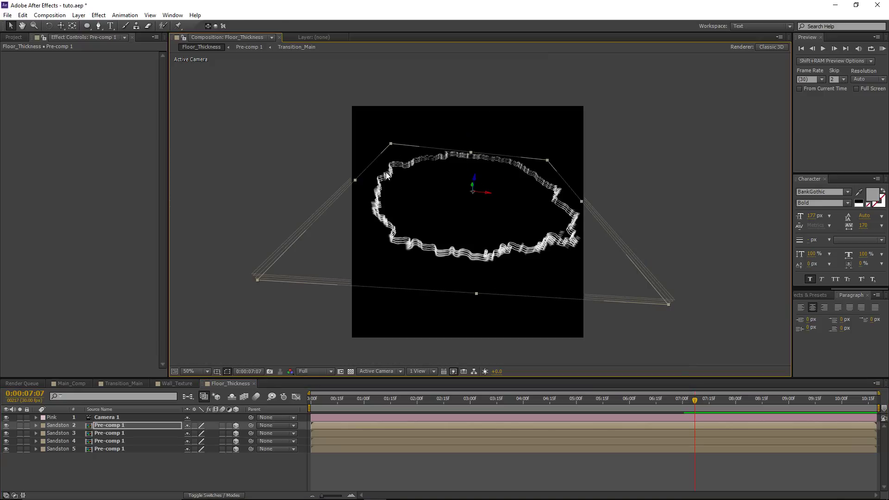
{"action": "scroll", "coordinate": [481, 174], "scroll_direction": "up", "scroll_amount": 2}
Delete the manually offset Pre-comp 1 duplicates, keeping only the original layer.
{"action": "left_click", "coordinate": [132, 427]}
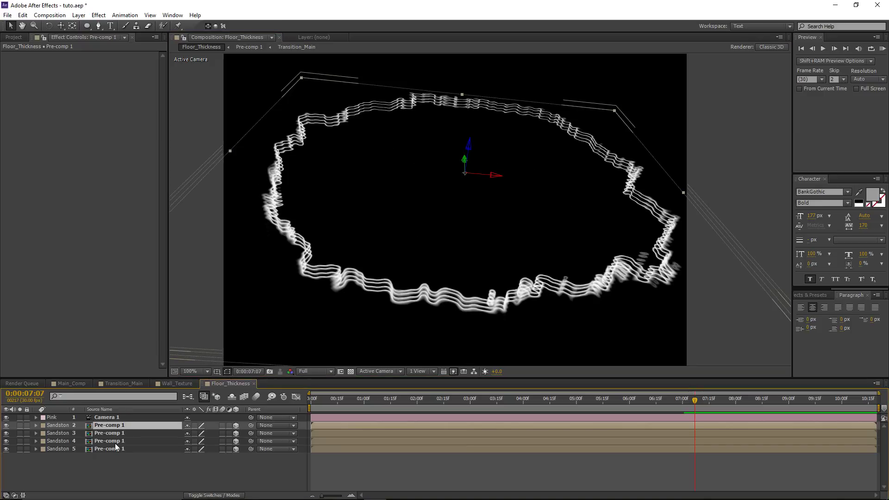
{"action": "left_click", "coordinate": [115, 441], "text": "shift"}
{"action": "key", "text": "Delete"}
Show the Position property of Pre-comp 1, test a Z offset and reset Z to 0.
{"action": "left_click", "coordinate": [124, 426]}
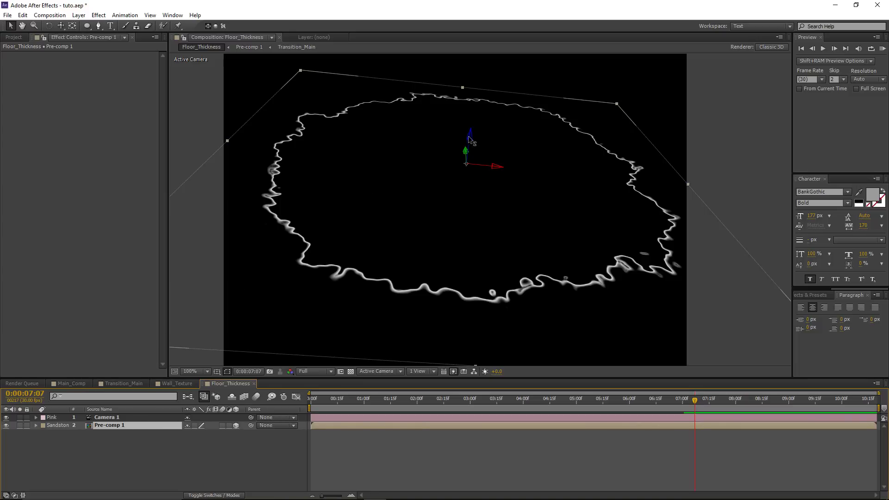
{"action": "key", "text": "p"}
{"action": "mouse_move", "coordinate": [218, 433]}
{"action": "left_mouse_down"}
{"action": "mouse_move", "coordinate": [228, 433]}
{"action": "mouse_move", "coordinate": [221, 438]}
{"action": "left_mouse_up"}
{"action": "left_click", "coordinate": [222, 436]}
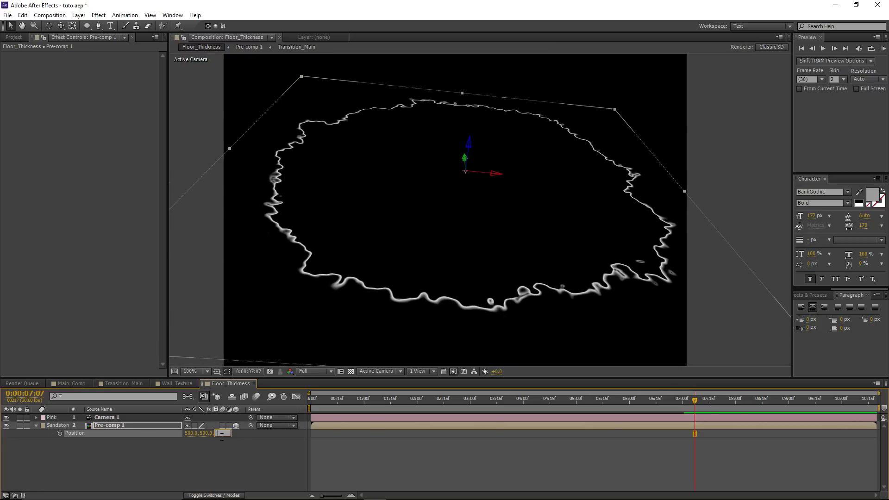
{"action": "type", "text": "0"}
{"action": "key", "text": "Return"}
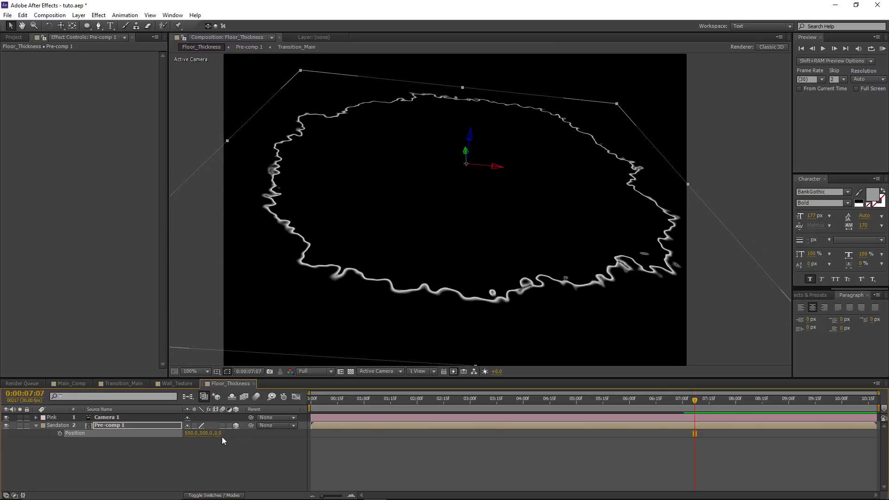
Add the expression value + [0,0,index] to the Position of Pre-comp 1.
{"action": "left_click", "coordinate": [60, 434], "text": "alt"}
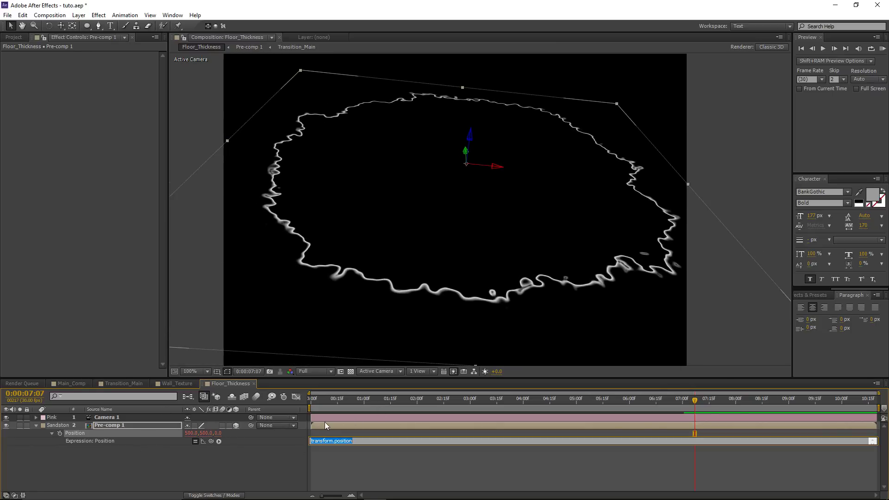
{"action": "type", "text": "value"}
{"action": "type", "text": "+ ["}
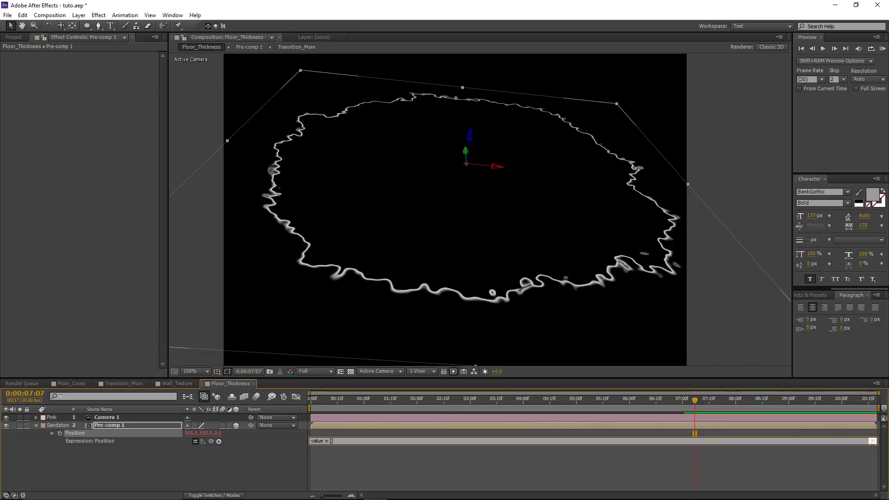
{"action": "type", "text": "0,0,index]"}
{"action": "left_click", "coordinate": [345, 448]}
{"action": "left_click", "coordinate": [344, 441]}
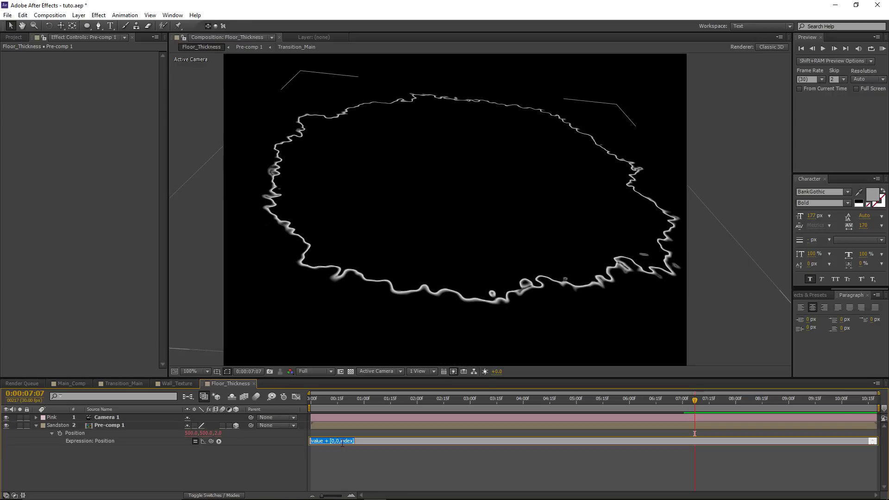
{"action": "left_click_drag", "start_coordinate": [340, 442], "coordinate": [354, 443]}
{"action": "left_click", "coordinate": [325, 455]}
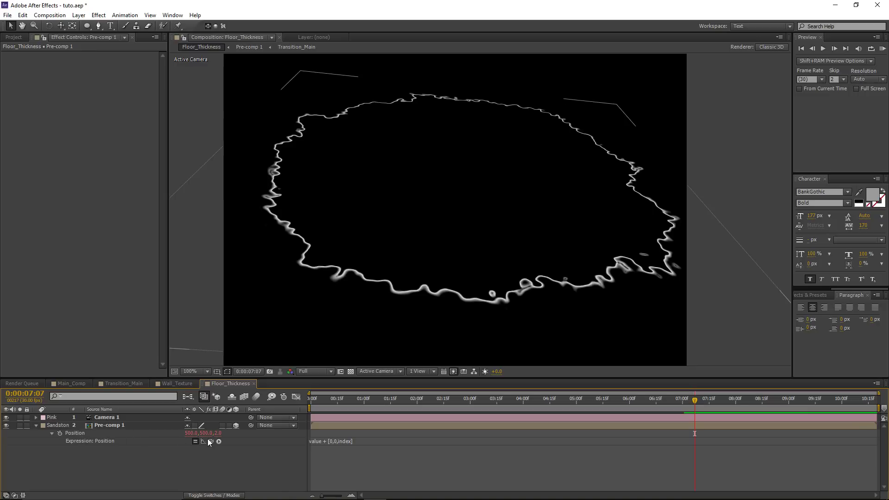
Duplicate the expression-driven Pre-comp 1 repeatedly until its copies fill layers 2 to 25.
{"action": "left_click", "coordinate": [111, 427]}
{"action": "key", "text": "ctrl+d"}
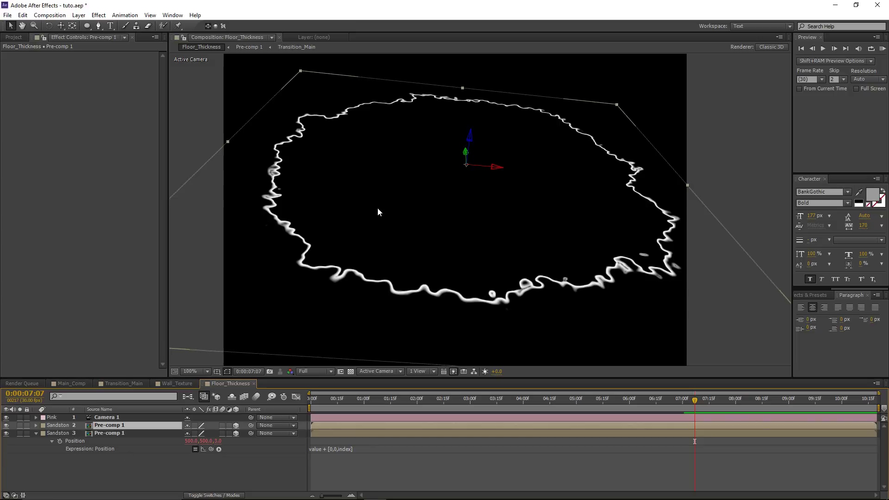
{"action": "key", "text": "ctrl+d"}
{"action": "key", "text": "ctrl+d"}
{"action": "key", "text": "ctrl+d"}
{"action": "key", "text": "ctrl+d"}
{"action": "key", "text": "ctrl+d"}
{"action": "key", "text": "ctrl+d"}
{"action": "key", "text": "ctrl+d"}
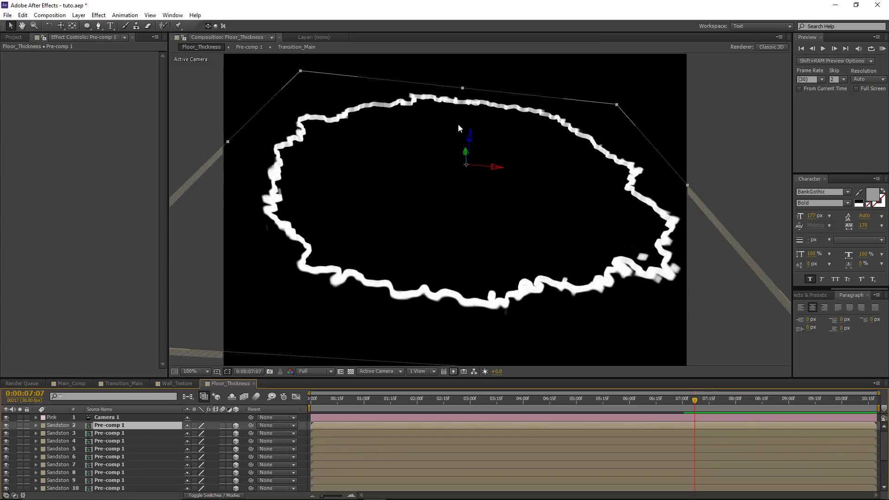
{"action": "key", "text": "ctrl+d"}
{"action": "key", "text": "ctrl+d"}
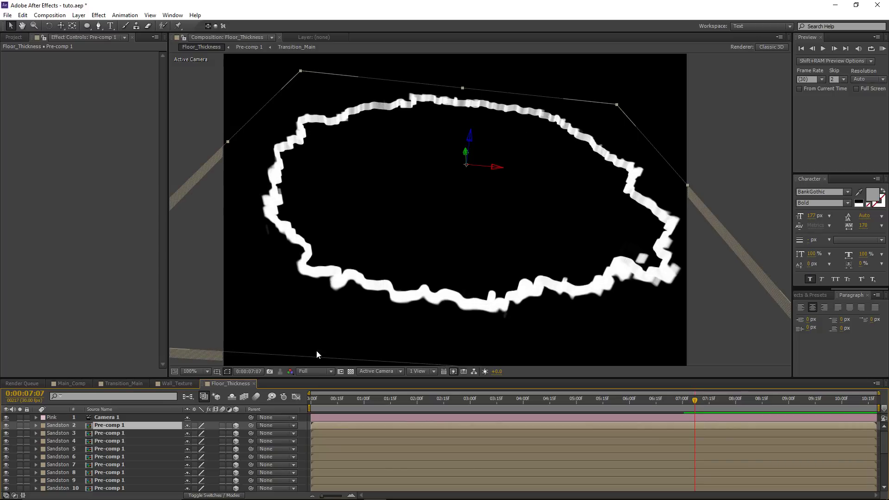
{"action": "scroll", "coordinate": [170, 452], "scroll_direction": "down", "scroll_amount": 5}
{"action": "key", "text": "ctrl+d"}
{"action": "key", "text": "ctrl+d"}
{"action": "key", "text": "ctrl+d"}
{"action": "key", "text": "ctrl+d"}
{"action": "key", "text": "ctrl+d"}
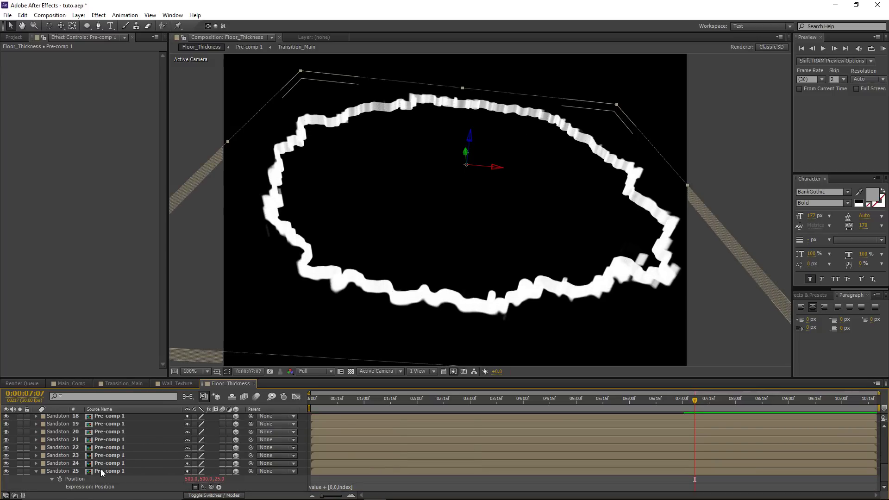
Orbit Camera 1 to view the thickened hole edge from a lower angle.
{"action": "scroll", "coordinate": [102, 470], "scroll_direction": "up", "scroll_amount": 6}
{"action": "left_click", "coordinate": [123, 418]}
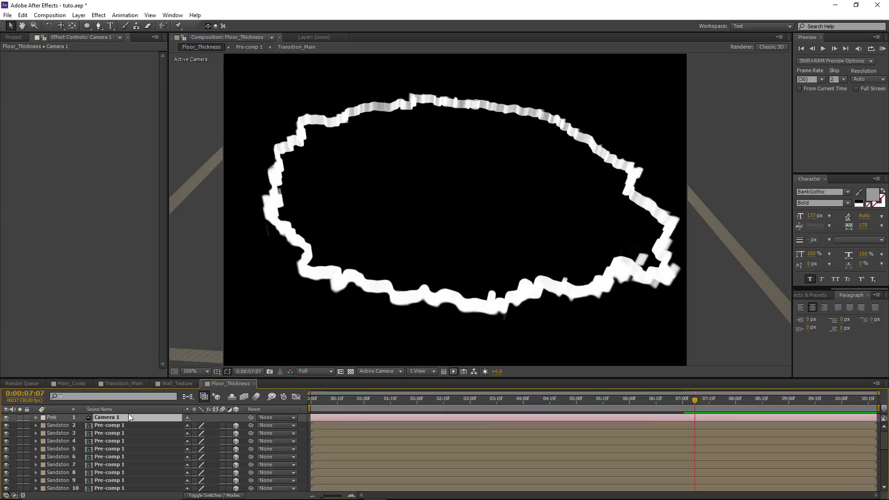
{"action": "key", "text": "c"}
{"action": "key", "text": "comma"}
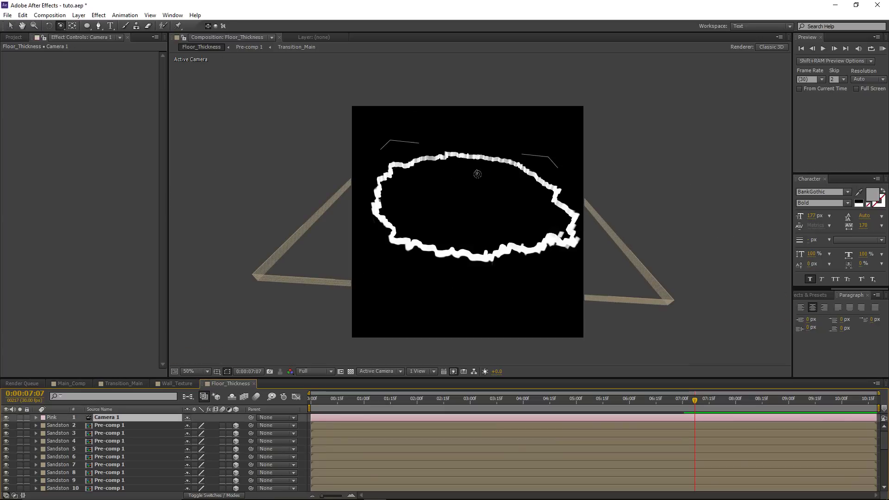
{"action": "mouse_move", "coordinate": [472, 174]}
{"action": "left_mouse_down"}
{"action": "mouse_move", "coordinate": [461, 185]}
{"action": "mouse_move", "coordinate": [476, 199]}
{"action": "mouse_move", "coordinate": [496, 193]}
{"action": "mouse_move", "coordinate": [471, 175]}
{"action": "left_mouse_up"}
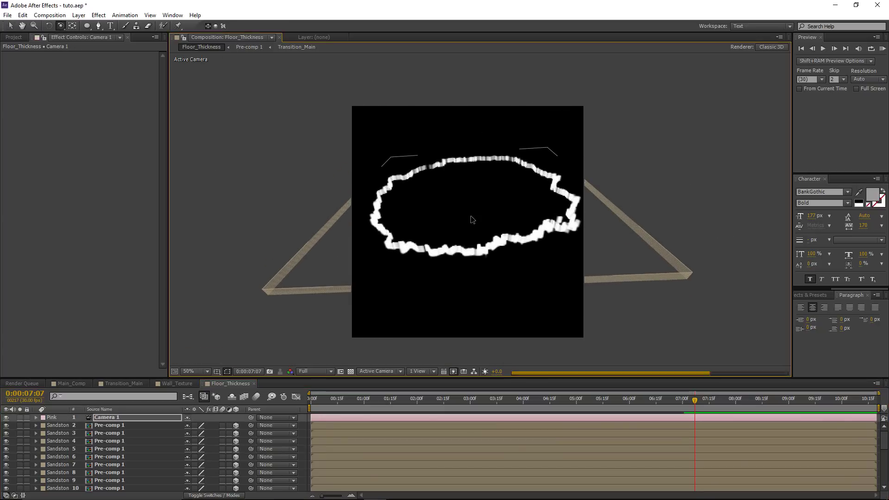
Add a white point light named Light 1 with 100% intensity, no falloff and no shadows.
{"action": "left_click", "coordinate": [304, 421]}
{"action": "left_click", "coordinate": [78, 15]}
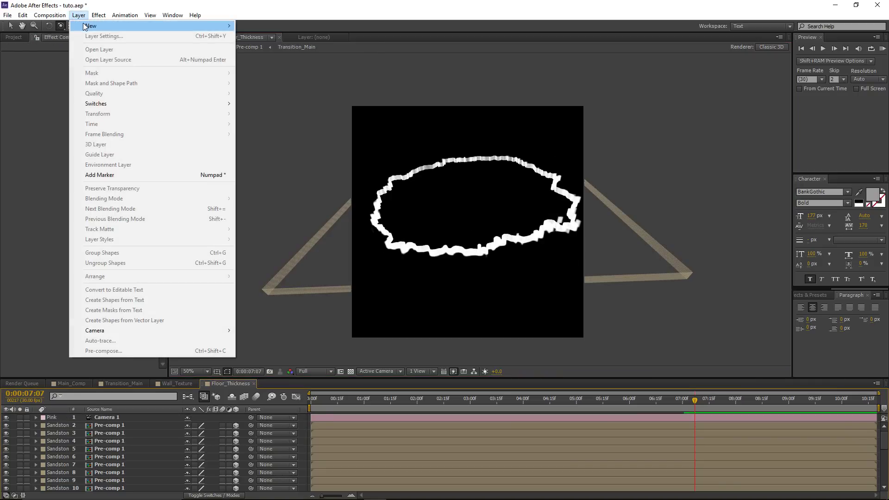
{"action": "mouse_move", "coordinate": [138, 26]}
{"action": "left_click", "coordinate": [278, 46]}
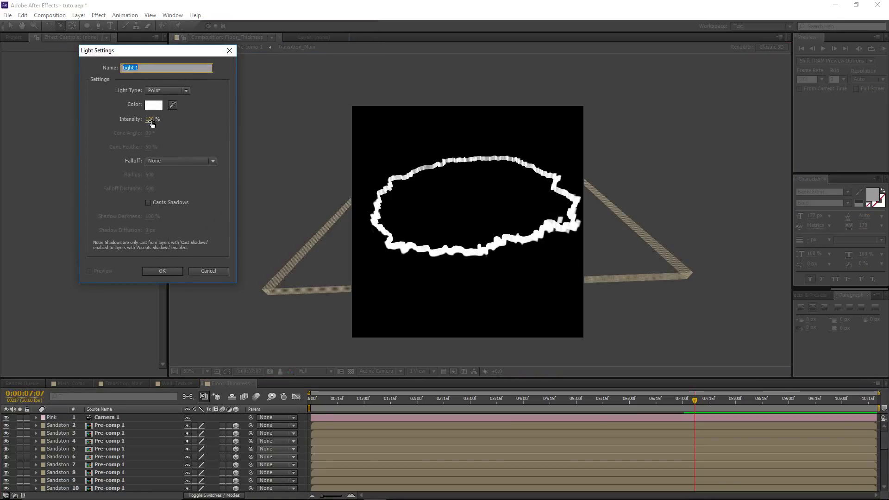
{"action": "left_click", "coordinate": [158, 271]}
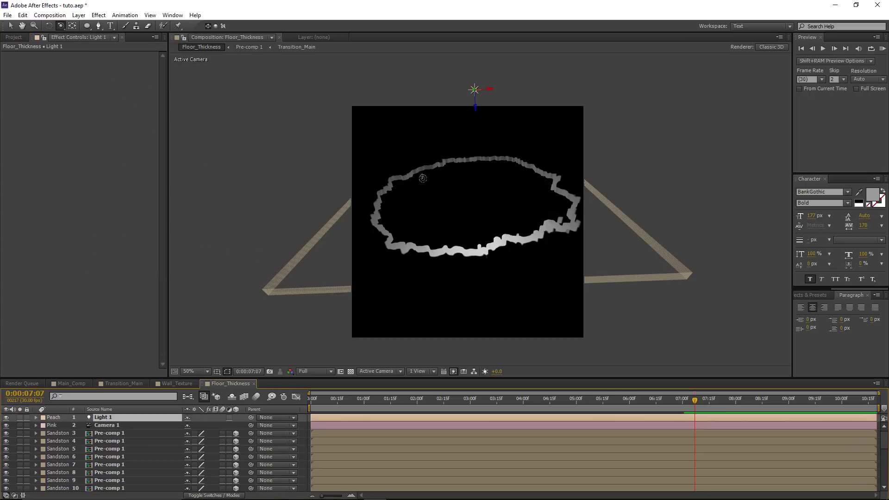
Switch to Custom View 1 and move Light 1 along its Z axis toward the hole outline.
{"action": "key", "text": "v"}
{"action": "left_click", "coordinate": [366, 372]}
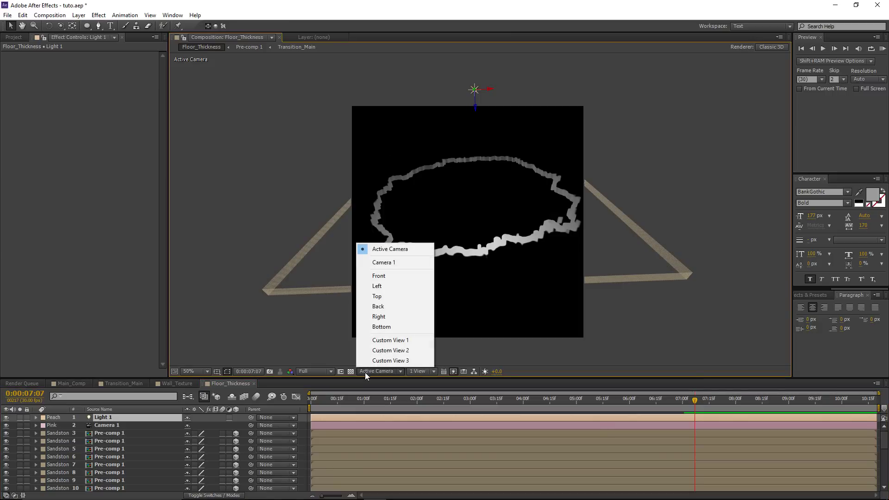
{"action": "left_click", "coordinate": [390, 339]}
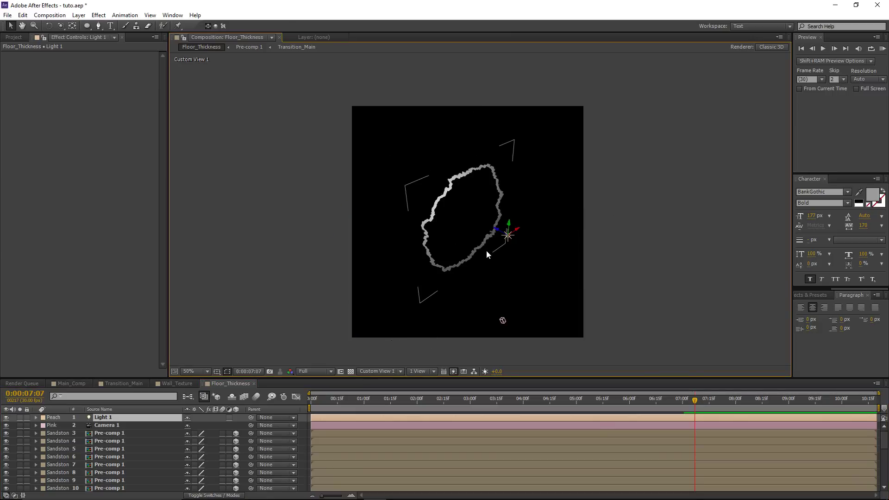
{"action": "scroll", "coordinate": [496, 245], "scroll_direction": "up", "scroll_amount": 2}
{"action": "left_click_drag", "start_coordinate": [503, 244], "coordinate": [373, 240]}
{"action": "scroll", "coordinate": [374, 240], "scroll_direction": "down", "scroll_amount": 2}
Check the Position of the first Pre-comp 1 copy and set Light 1's position to 500, 500, 0.
{"action": "left_click", "coordinate": [109, 433]}
{"action": "key", "text": "p"}
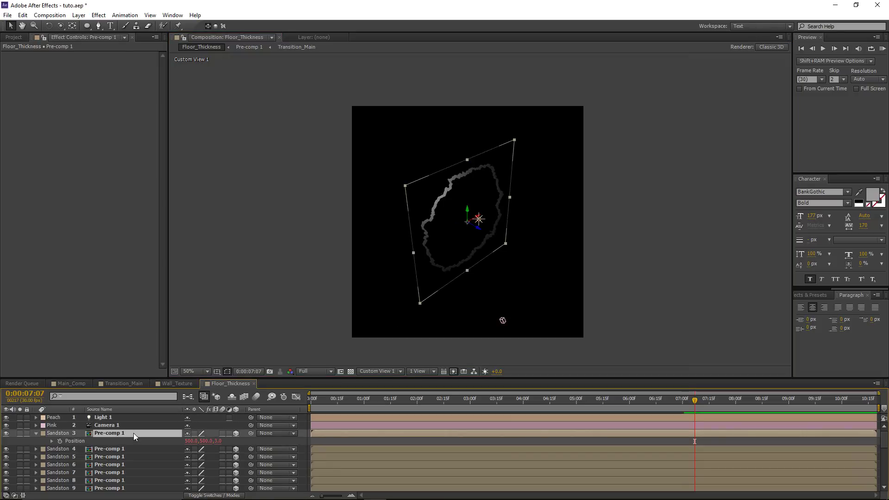
{"action": "scroll", "coordinate": [427, 221], "scroll_direction": "up", "scroll_amount": 2}
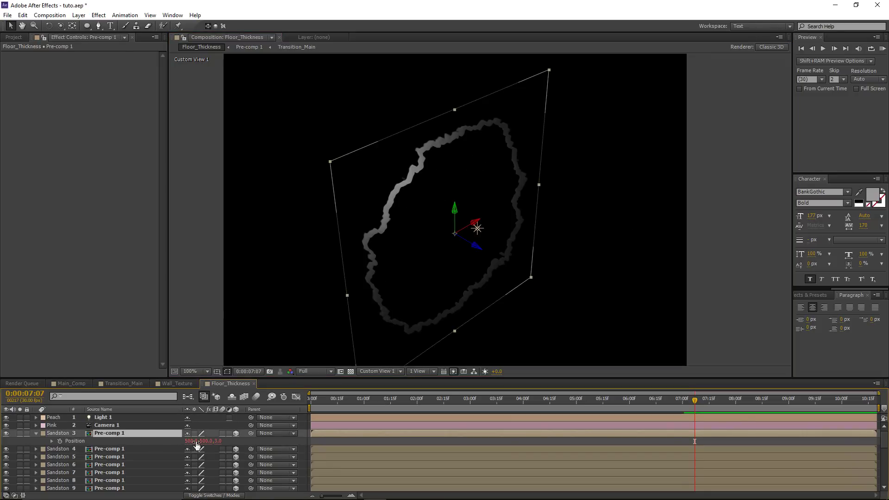
{"action": "left_click", "coordinate": [120, 418]}
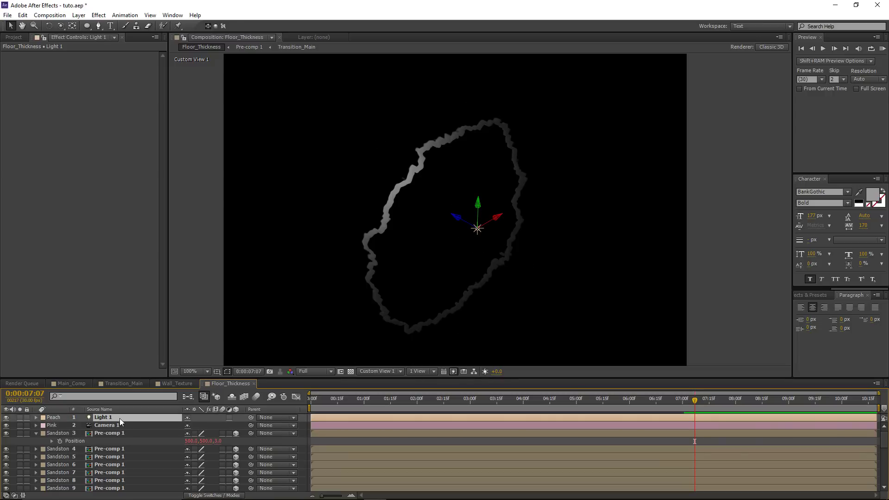
{"action": "key", "text": "p"}
{"action": "left_click", "coordinate": [195, 425]}
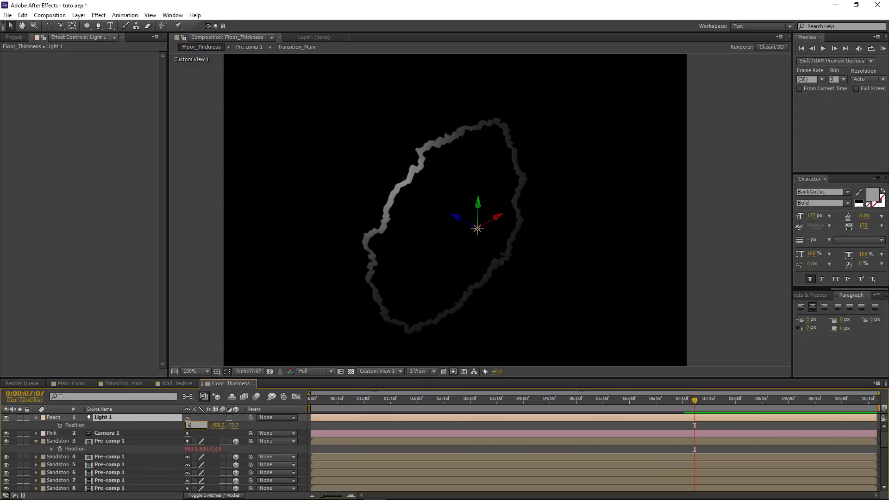
{"action": "type", "text": "500"}
{"action": "key", "text": "Tab"}
{"action": "type", "text": "500"}
{"action": "key", "text": "Tab"}
{"action": "type", "text": "0"}
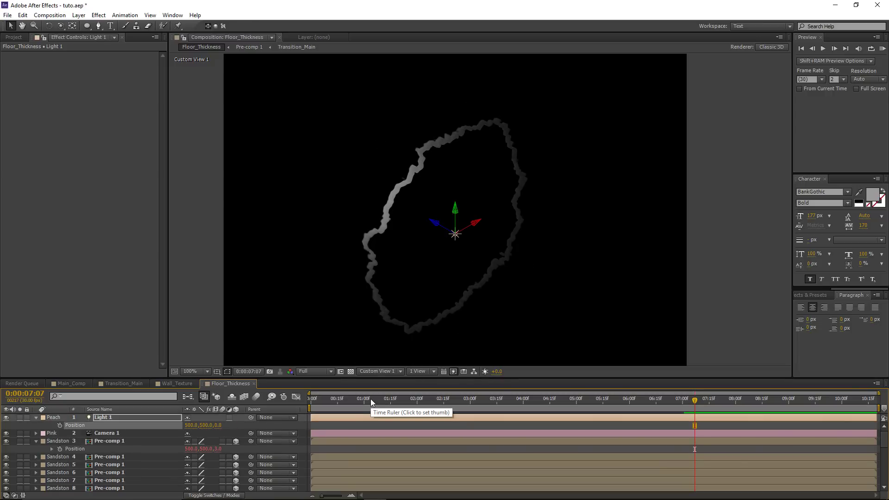
{"action": "key", "text": "Return"}
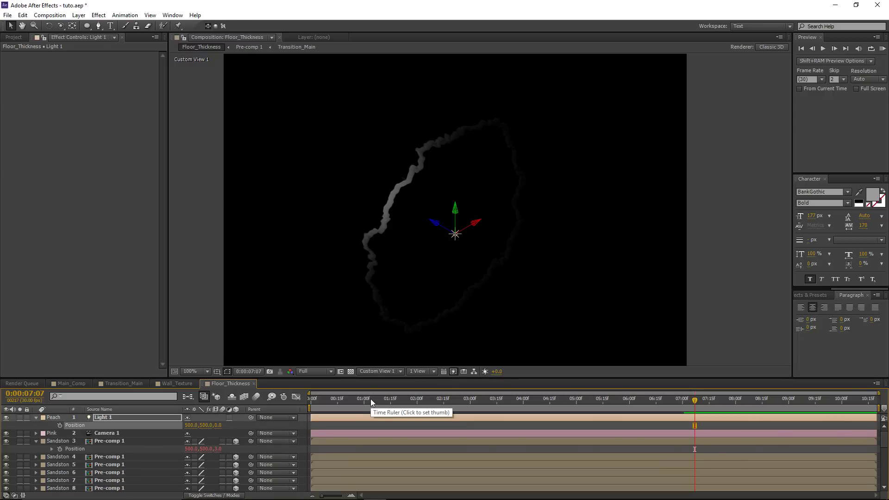
Return to the Active Camera view and move Light 1 along Z to about -33.
{"action": "left_click", "coordinate": [371, 372]}
{"action": "left_click", "coordinate": [393, 250]}
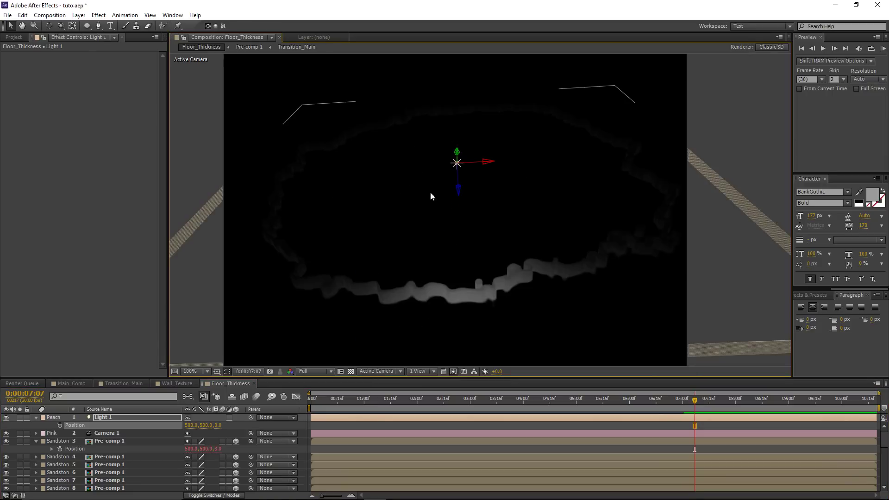
{"action": "left_click_drag", "start_coordinate": [461, 188], "coordinate": [460, 167]}
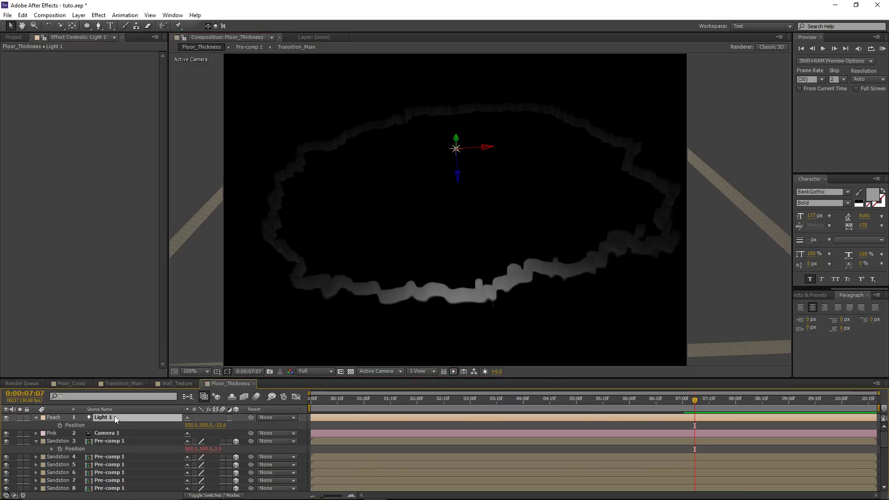
Raise Light 1's intensity to 335% in its light options to brighten the hole's edge.
{"action": "left_click", "coordinate": [36, 417]}
{"action": "left_click", "coordinate": [37, 418]}
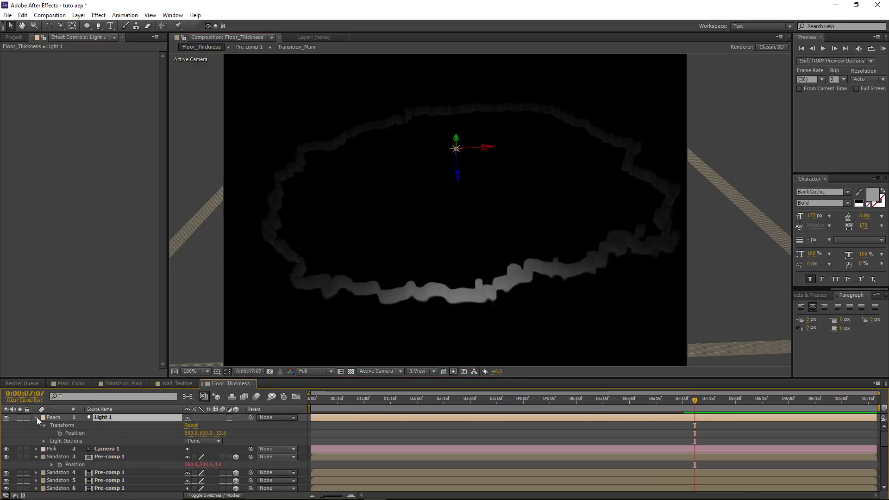
{"action": "left_click", "coordinate": [44, 440]}
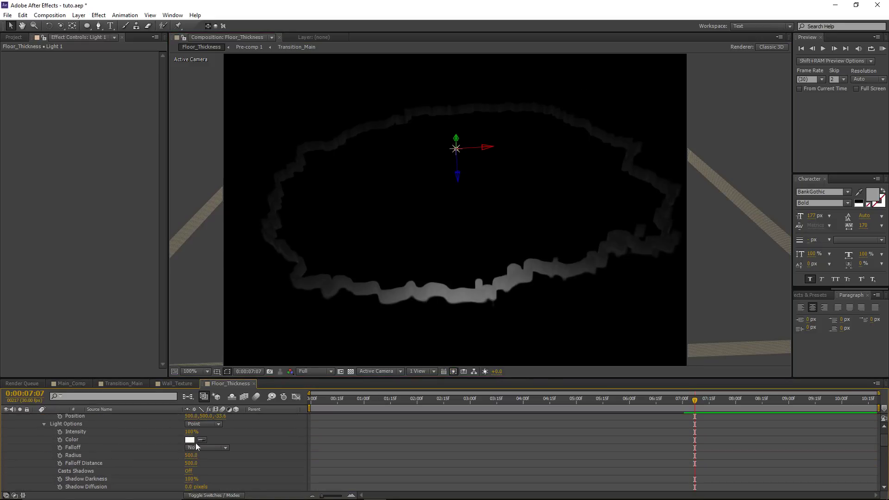
{"action": "left_click_drag", "start_coordinate": [191, 432], "coordinate": [283, 429]}
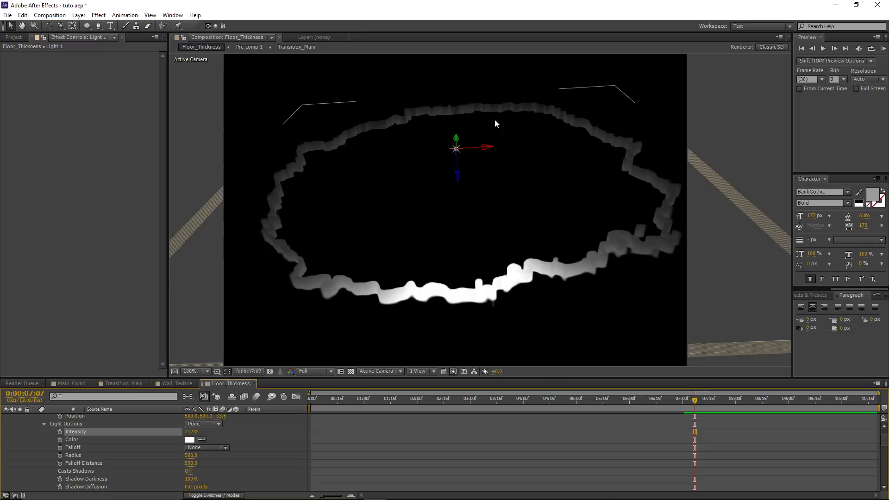
{"action": "mouse_move", "coordinate": [192, 432]}
{"action": "left_mouse_down"}
{"action": "mouse_move", "coordinate": [217, 431]}
{"action": "mouse_move", "coordinate": [206, 442]}
{"action": "left_mouse_up"}
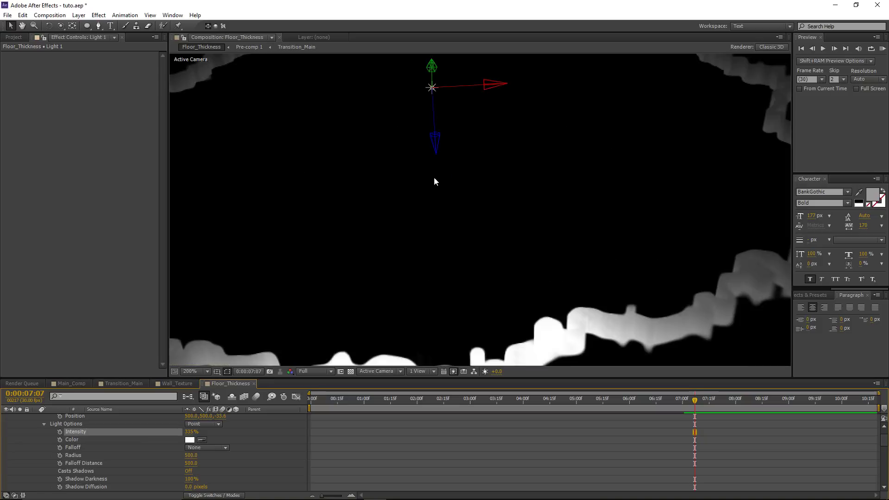
{"action": "scroll", "coordinate": [348, 443], "scroll_direction": "up", "scroll_amount": 1}
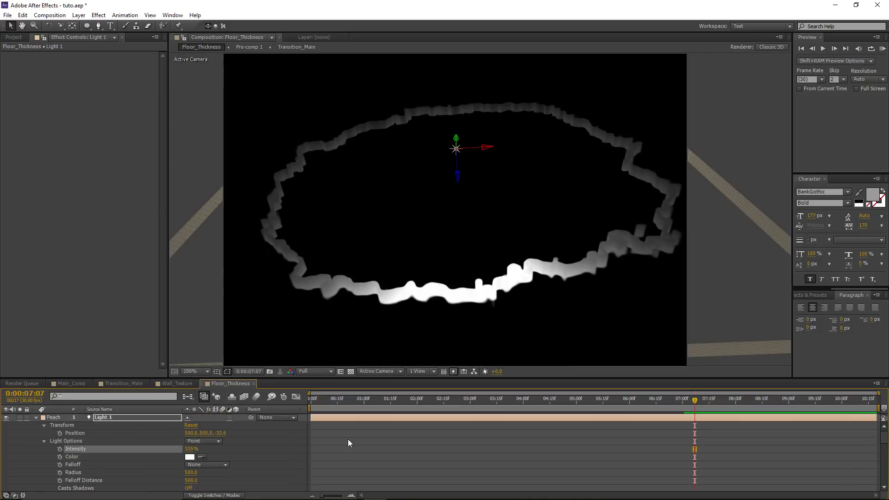
Collapse Light 1's properties and delete the Camera 1 layer from Floor_Thickness.
{"action": "left_click", "coordinate": [36, 418]}
{"action": "left_click", "coordinate": [123, 426]}
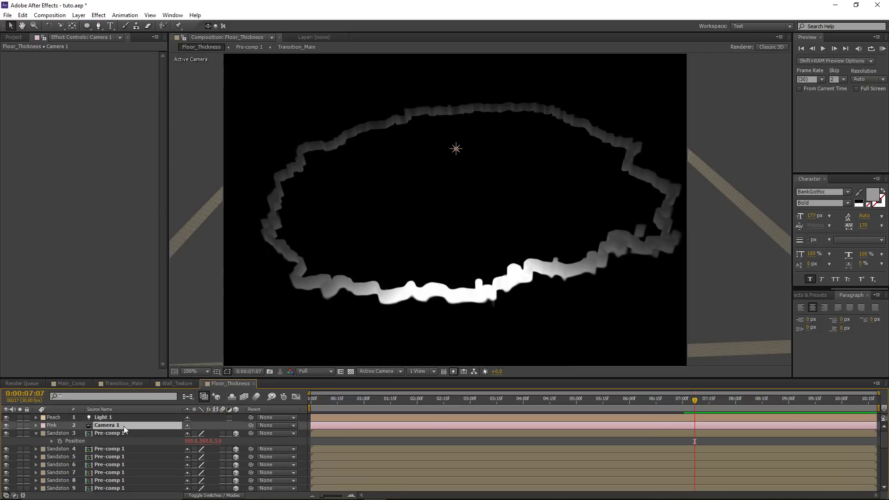
{"action": "key", "text": "Delete"}
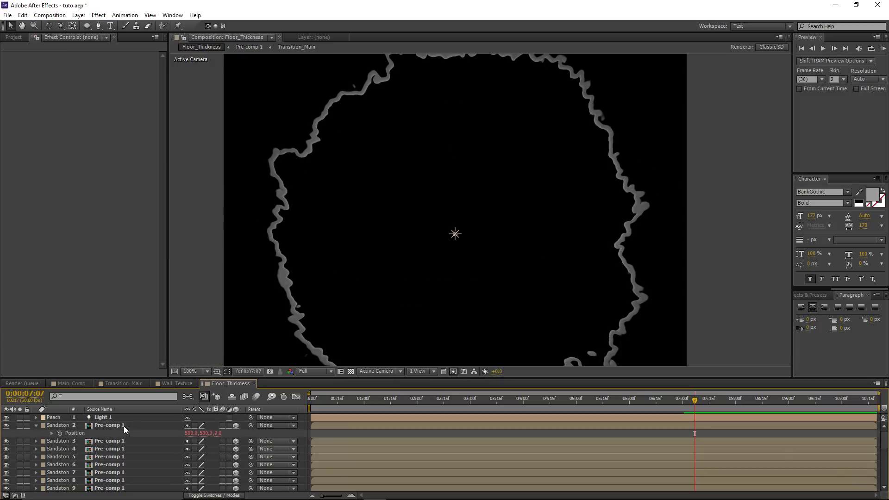
Add the Floor_Thickness composition to Main_Comp directly below the 3D Tracker Camera layer and show the layer switches.
{"action": "left_click", "coordinate": [72, 384]}
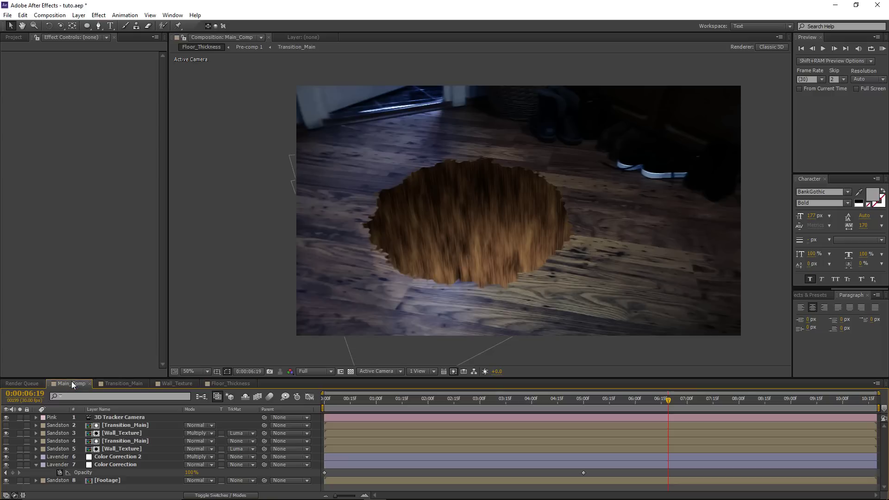
{"action": "left_click", "coordinate": [5, 37]}
{"action": "left_click_drag", "start_coordinate": [38, 118], "coordinate": [113, 418]}
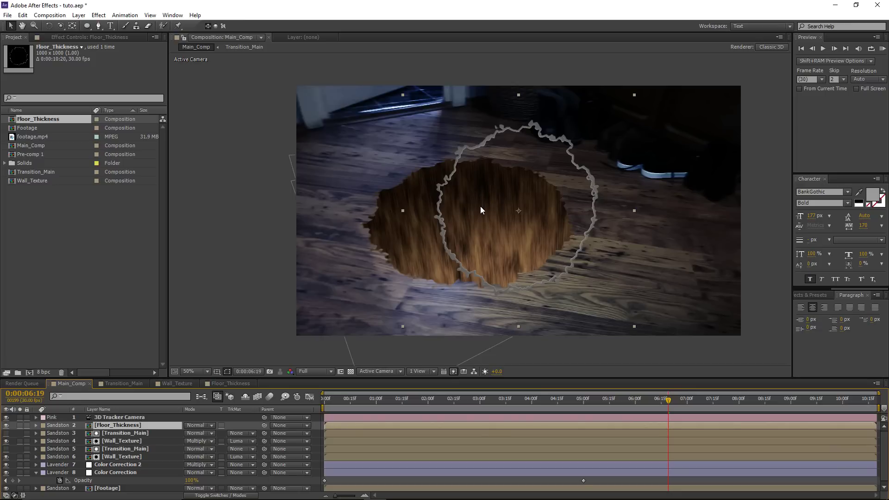
{"action": "key", "text": "F4"}
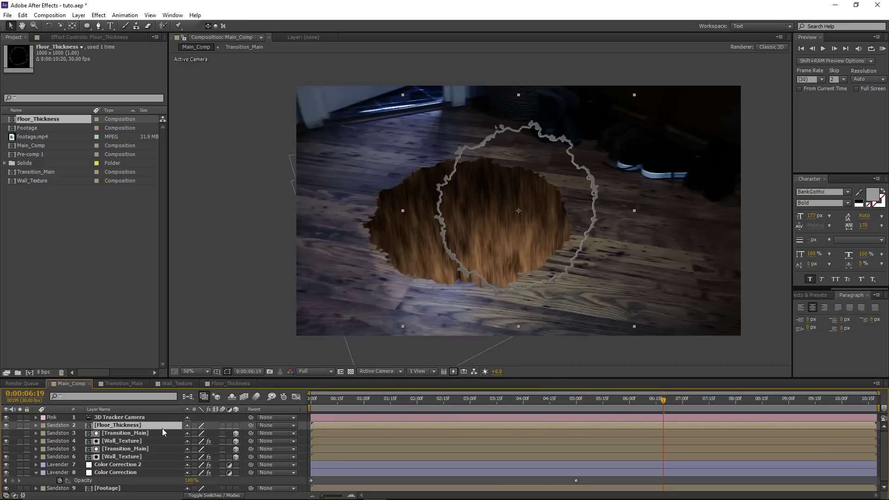
Make the Floor_Thickness layer 3D and collapse its transformations.
{"action": "left_click", "coordinate": [235, 425]}
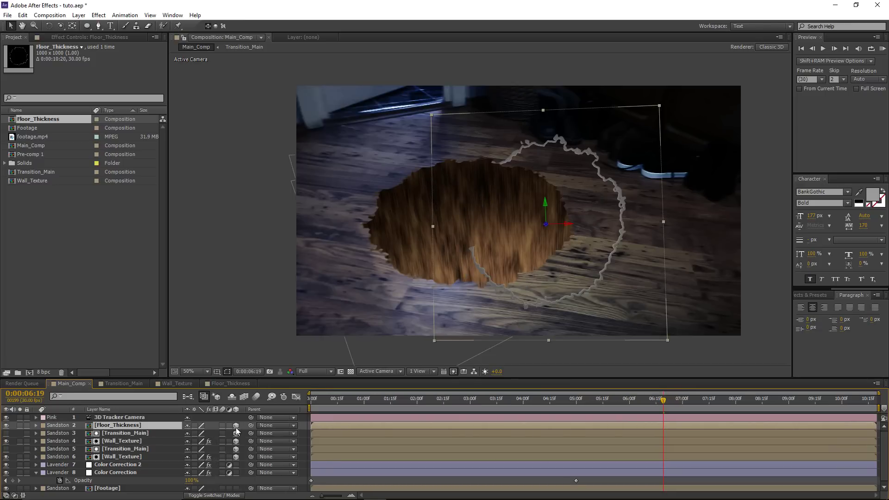
{"action": "left_click", "coordinate": [194, 425]}
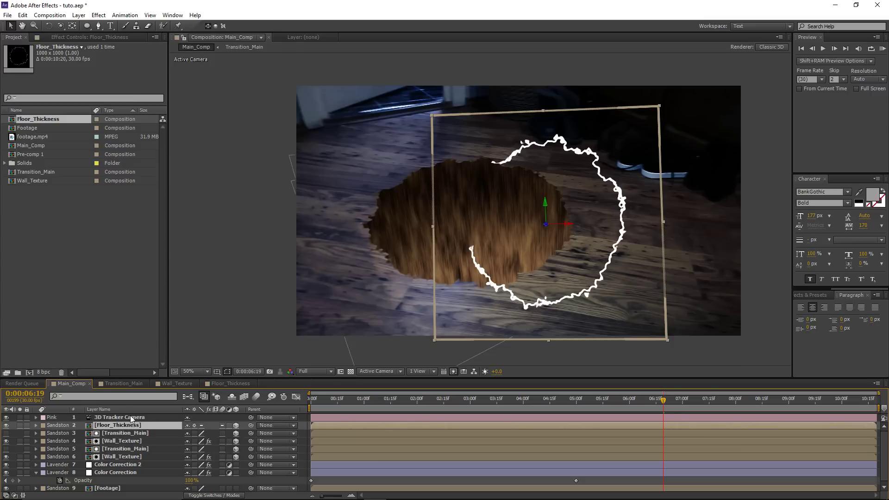
Copy the Transform properties of the lower Transition_Main layer onto the Floor_Thickness layer.
{"action": "left_click", "coordinate": [121, 456]}
{"action": "left_click", "coordinate": [119, 451]}
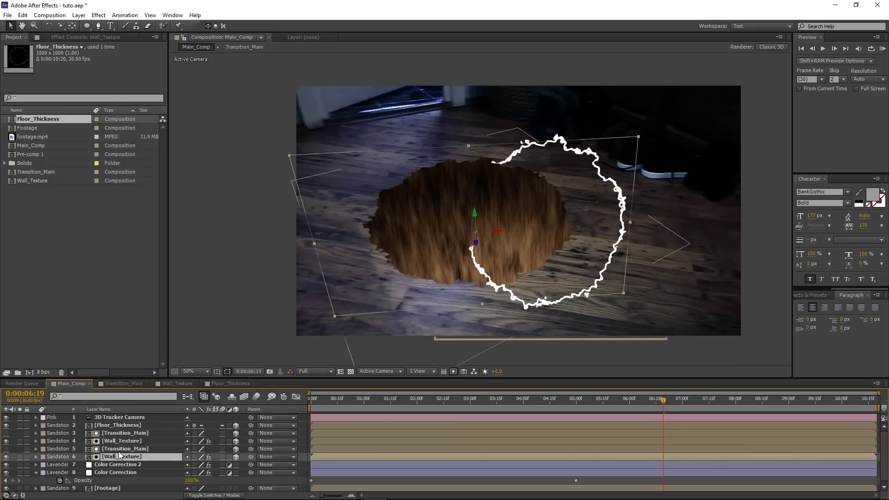
{"action": "left_click", "coordinate": [36, 448]}
{"action": "left_click", "coordinate": [63, 426]}
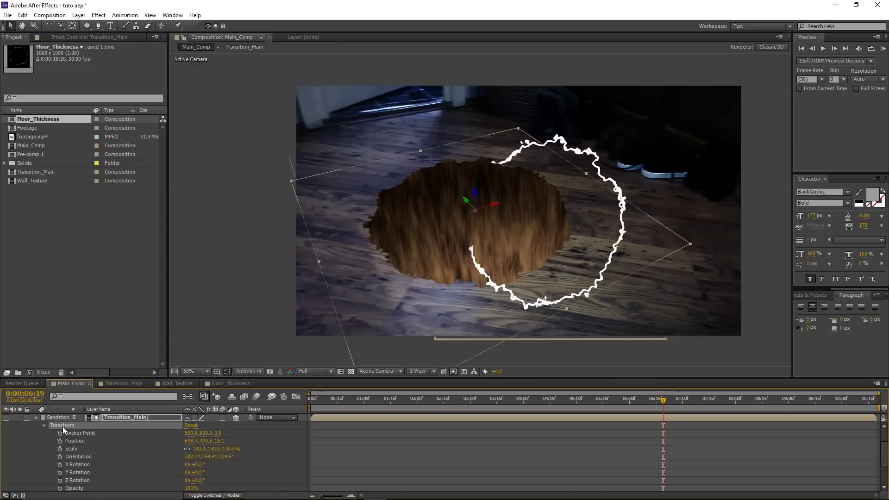
{"action": "left_click", "coordinate": [35, 418]}
{"action": "left_click", "coordinate": [116, 425]}
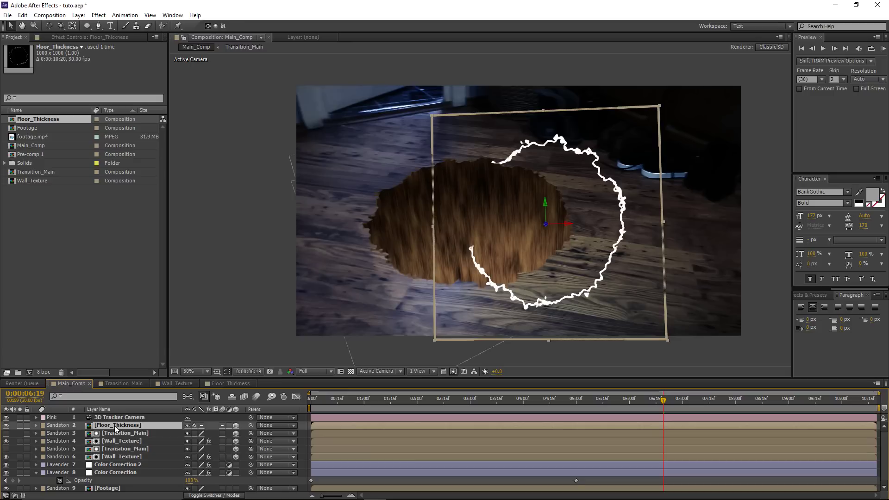
{"action": "key", "text": "period"}
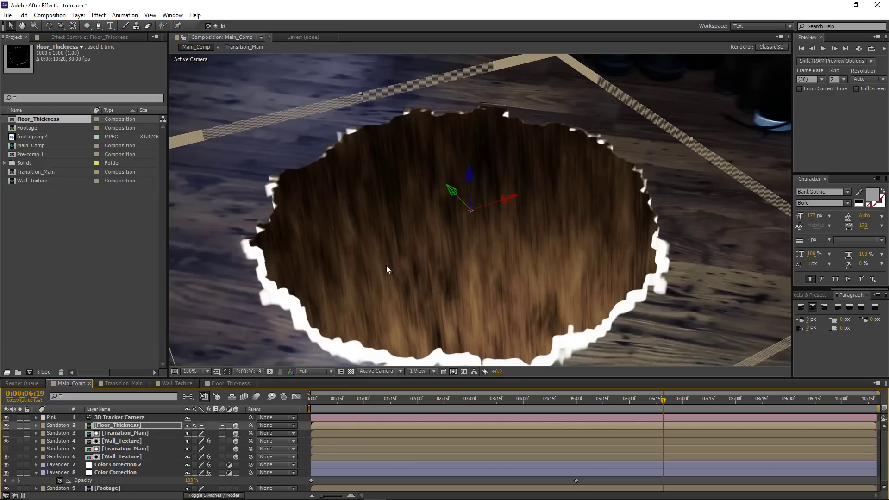
{"action": "left_click_drag", "start_coordinate": [388, 260], "coordinate": [422, 226]}
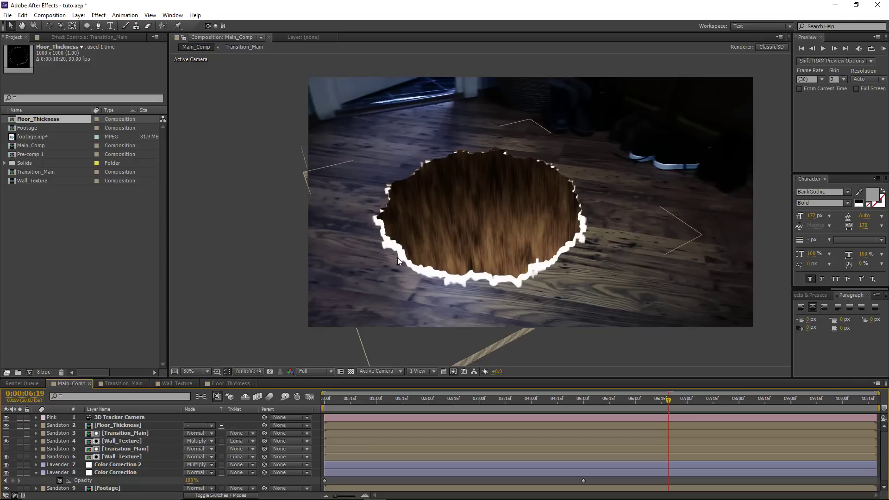
{"action": "key", "text": "period"}
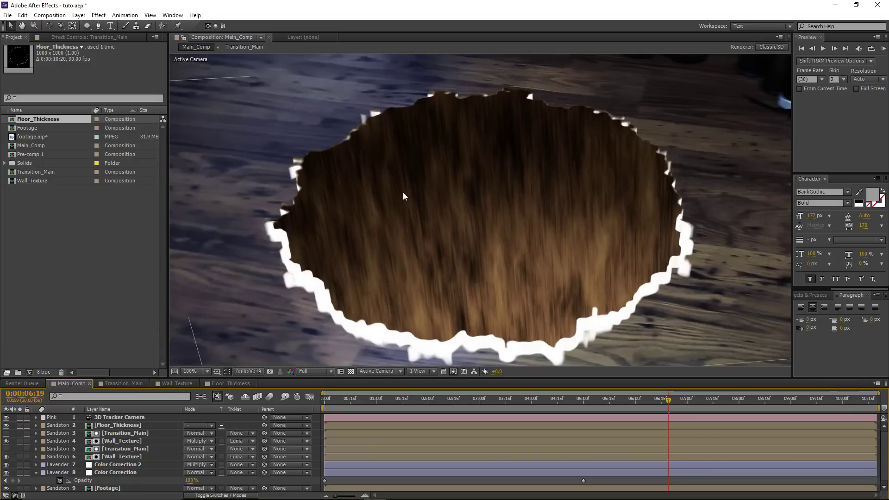
Duplicate the upper Transition_Main layer, place the copy above Floor_Thickness, and set Floor_Thickness's track matte to Luma Matte.
{"action": "left_click", "coordinate": [119, 433]}
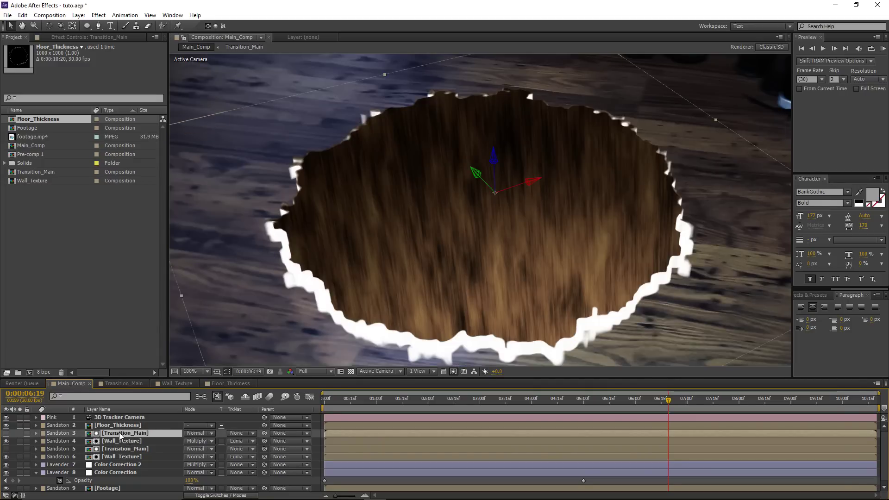
{"action": "key", "text": "ctrl+d"}
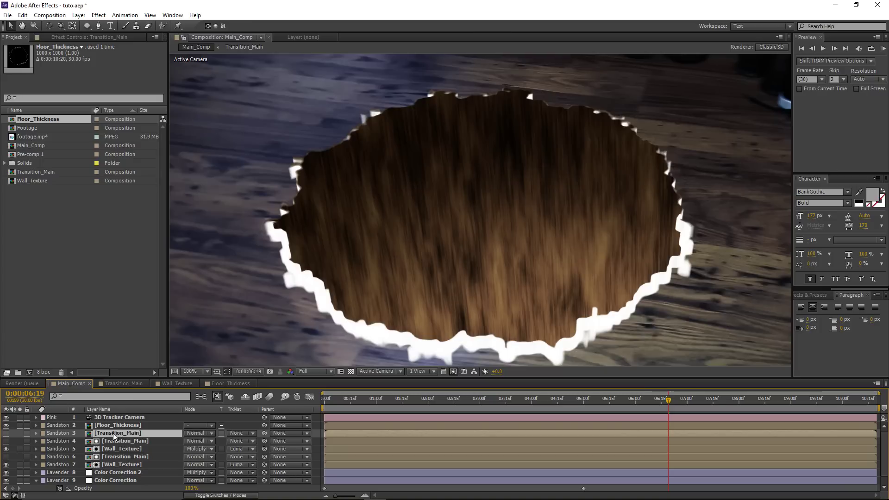
{"action": "left_click_drag", "start_coordinate": [113, 432], "coordinate": [119, 423]}
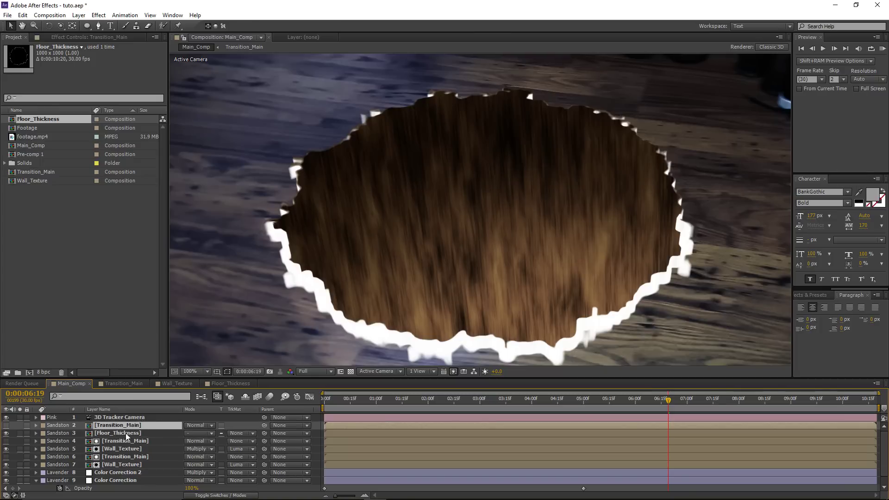
{"action": "left_click", "coordinate": [119, 432]}
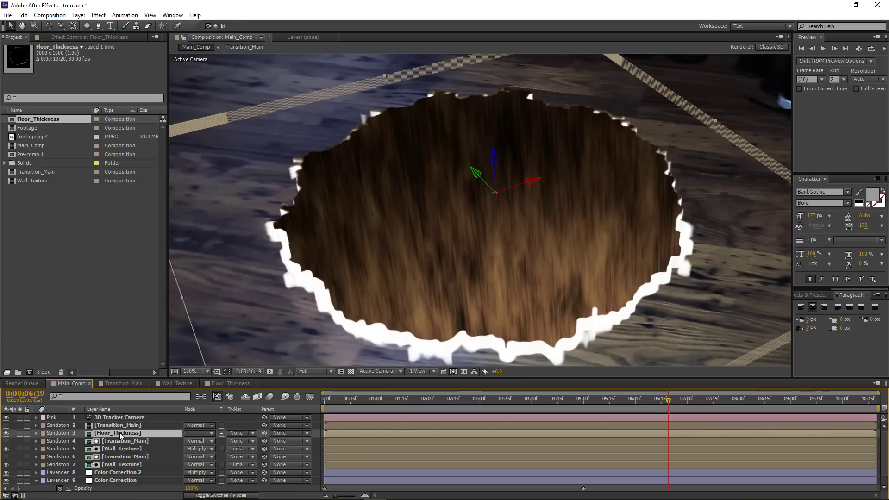
{"action": "left_click", "coordinate": [242, 432]}
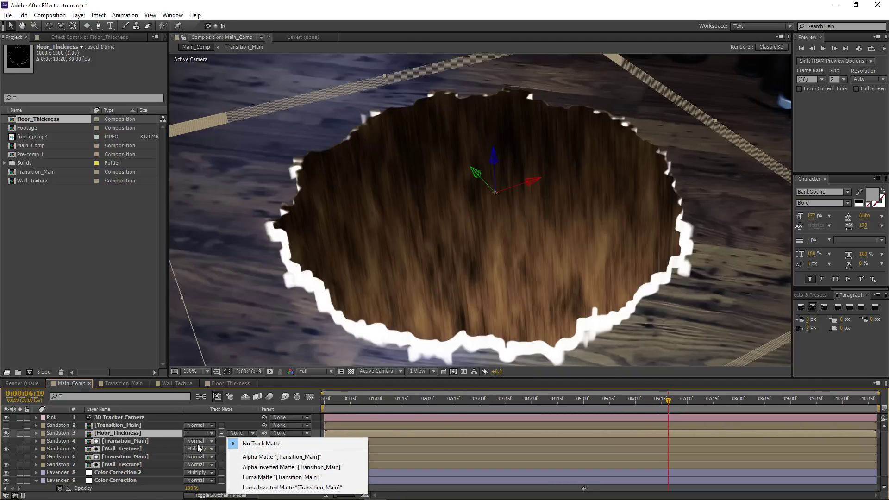
{"action": "left_click", "coordinate": [280, 478]}
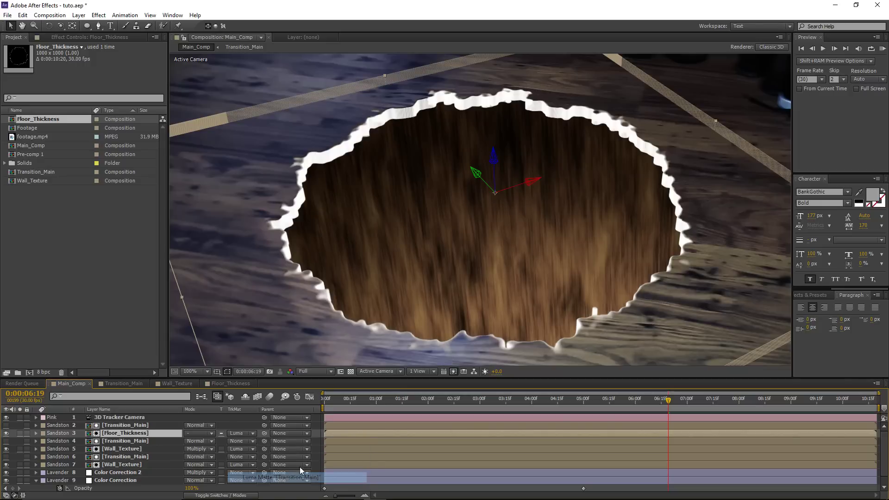
At 0:00:07:09, unlink the Floor_Thickness layer's scale dimensions and raise only its Z scale to 299%.
{"action": "key", "text": "comma"}
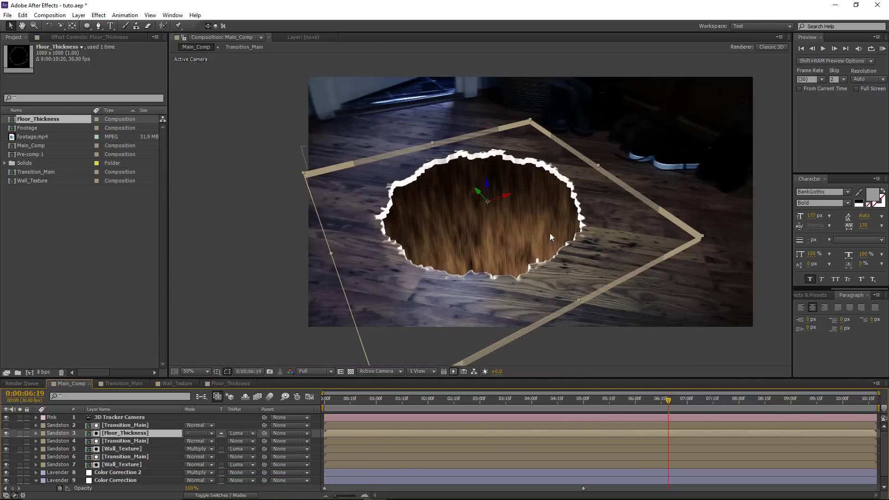
{"action": "key", "text": "period"}
{"action": "left_click_drag", "start_coordinate": [649, 403], "coordinate": [703, 405]}
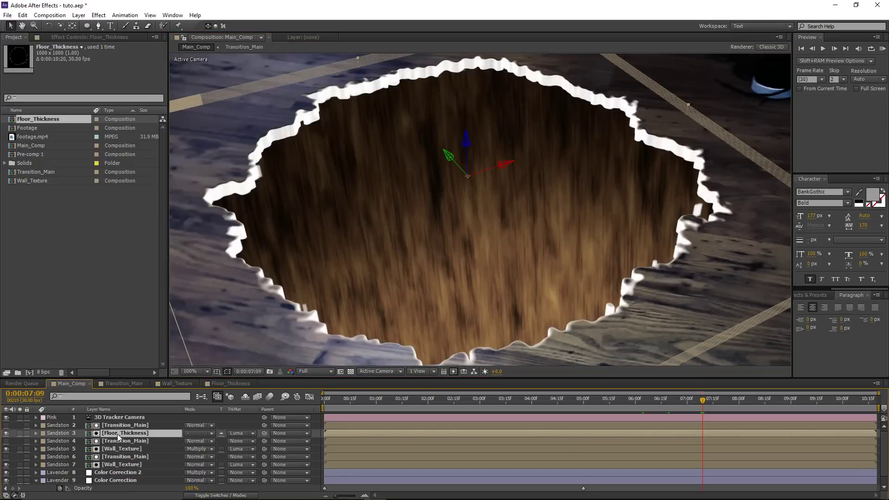
{"action": "key", "text": "s"}
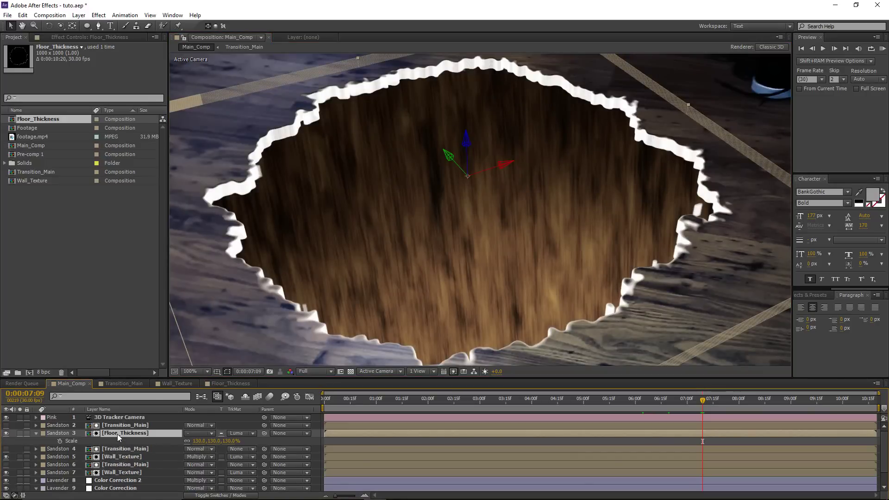
{"action": "left_click", "coordinate": [186, 441]}
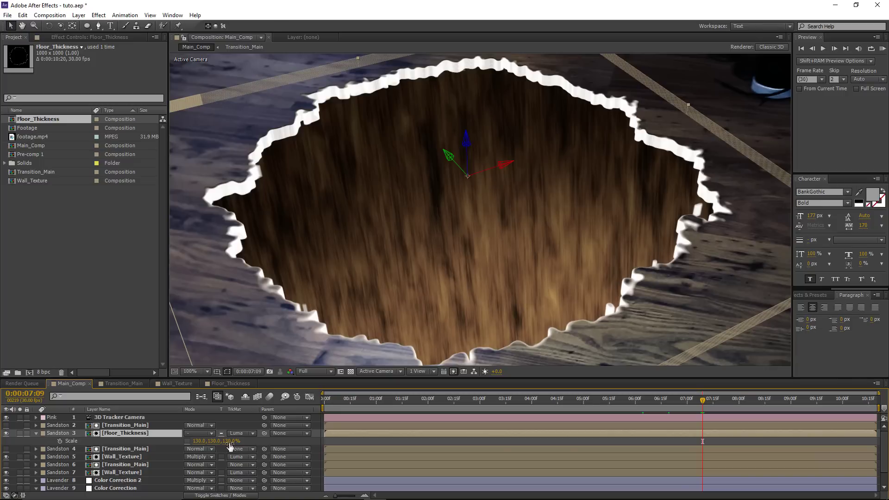
{"action": "left_click_drag", "start_coordinate": [232, 446], "coordinate": [334, 457]}
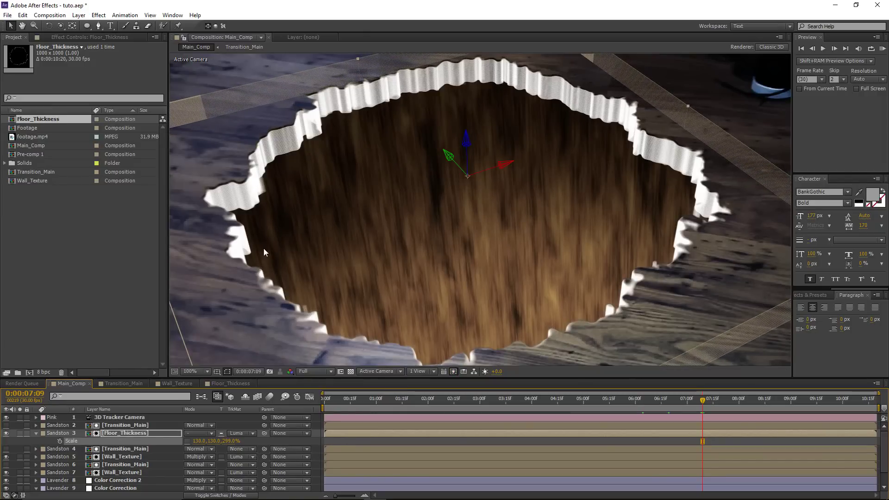
Try a Z scale of 859% on the Floor_Thickness layer and inspect the hole's edge up close.
{"action": "scroll", "coordinate": [273, 173], "scroll_direction": "up", "scroll_amount": 1}
{"action": "left_click", "coordinate": [227, 446]}
{"action": "left_click", "coordinate": [281, 429]}
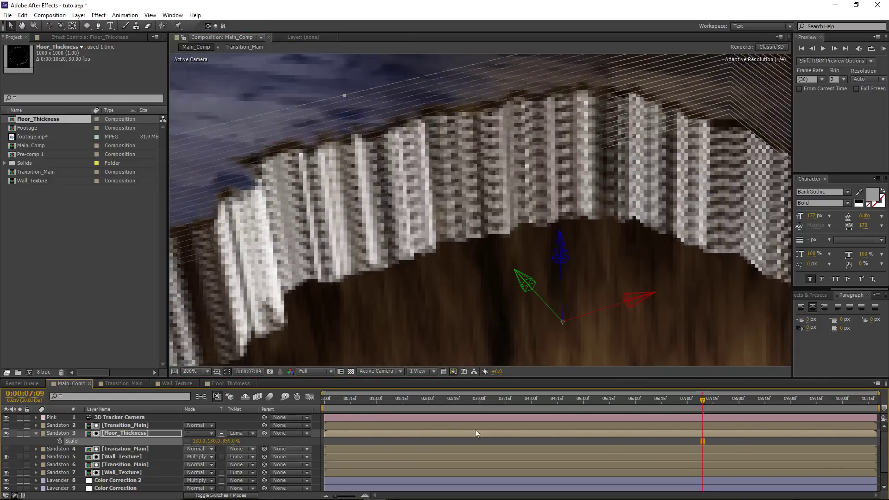
{"action": "scroll", "coordinate": [395, 192], "scroll_direction": "down", "scroll_amount": 1}
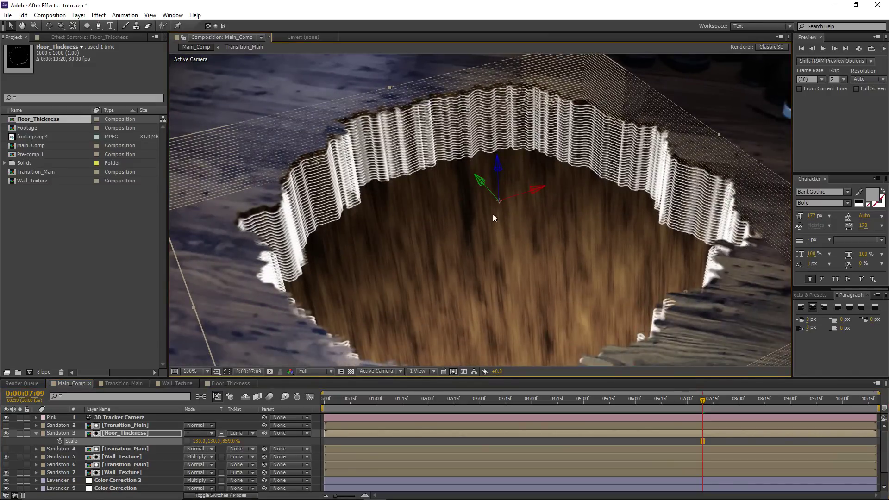
{"action": "scroll", "coordinate": [438, 226], "scroll_direction": "down", "scroll_amount": 1}
{"action": "scroll", "coordinate": [408, 222], "scroll_direction": "up", "scroll_amount": 1}
{"action": "scroll", "coordinate": [309, 222], "scroll_direction": "up", "scroll_amount": 1}
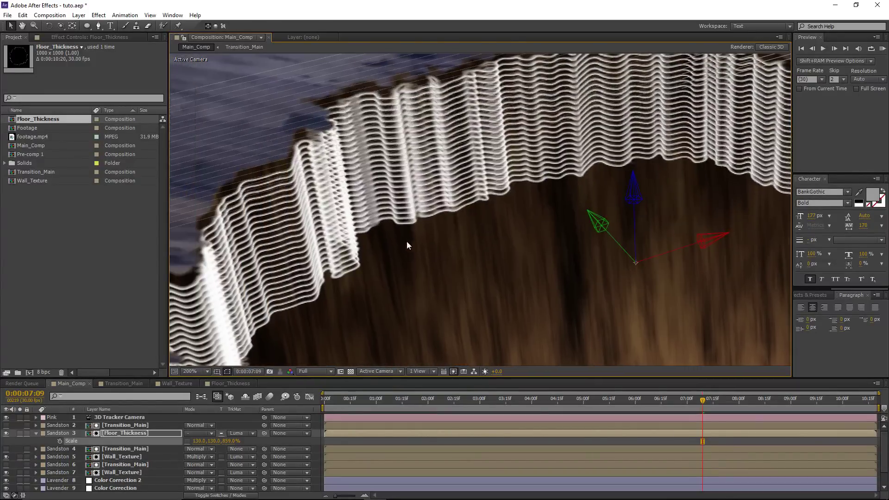
Try Z scales of 200% and 250% on the Floor_Thickness layer, checking the spacing of the edge slices.
{"action": "left_click_drag", "start_coordinate": [231, 441], "coordinate": [218, 443]}
{"action": "left_click", "coordinate": [230, 442]}
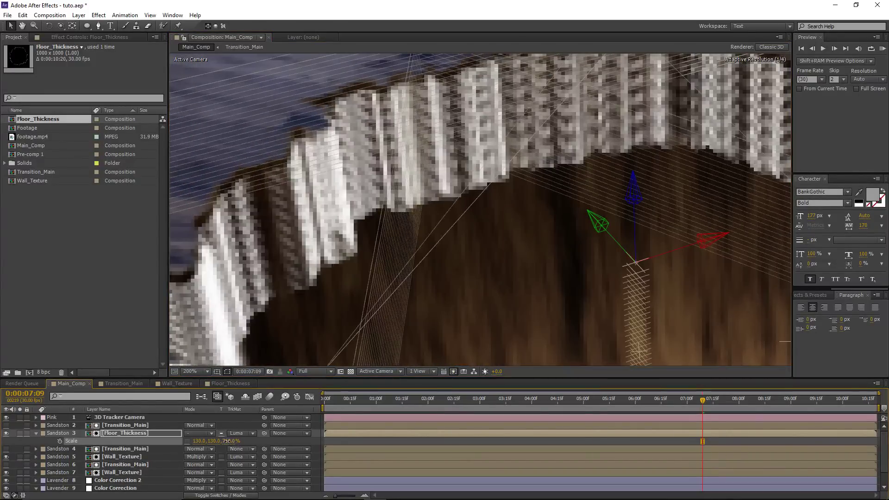
{"action": "type", "text": "200"}
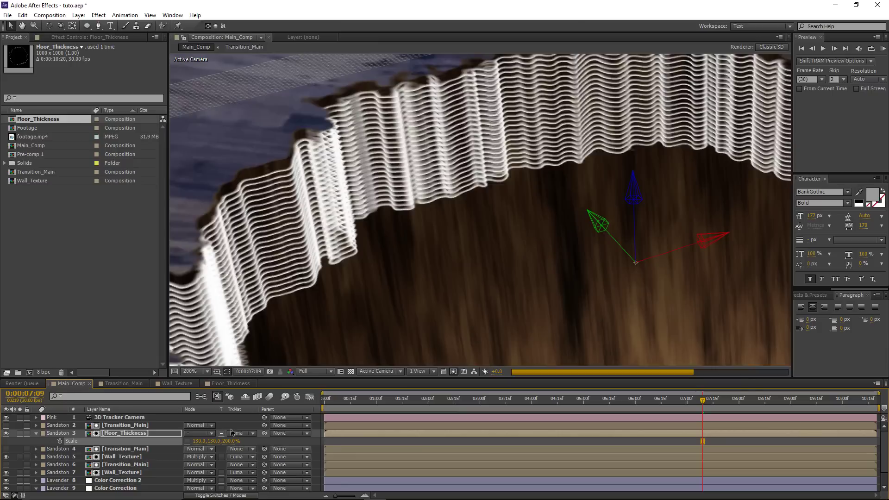
{"action": "key", "text": "Return"}
{"action": "left_click_drag", "start_coordinate": [231, 442], "coordinate": [262, 445]}
{"action": "left_click", "coordinate": [229, 441]}
{"action": "type", "text": "250"}
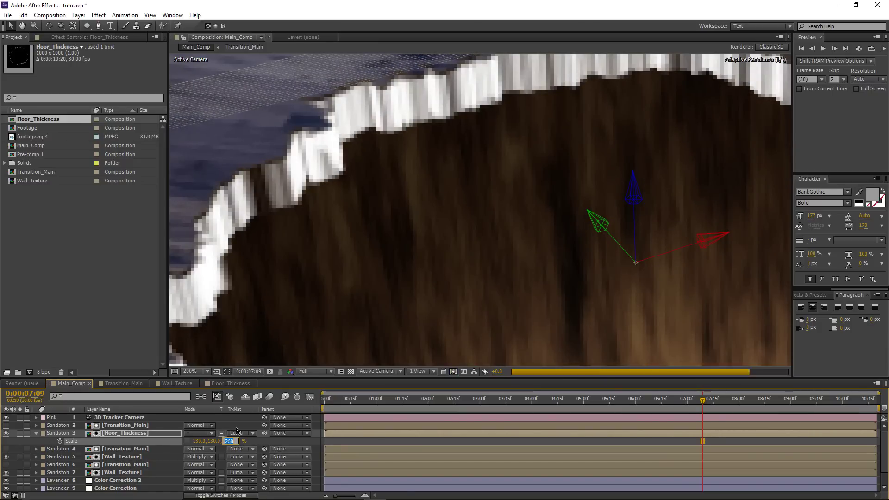
{"action": "key", "text": "Return"}
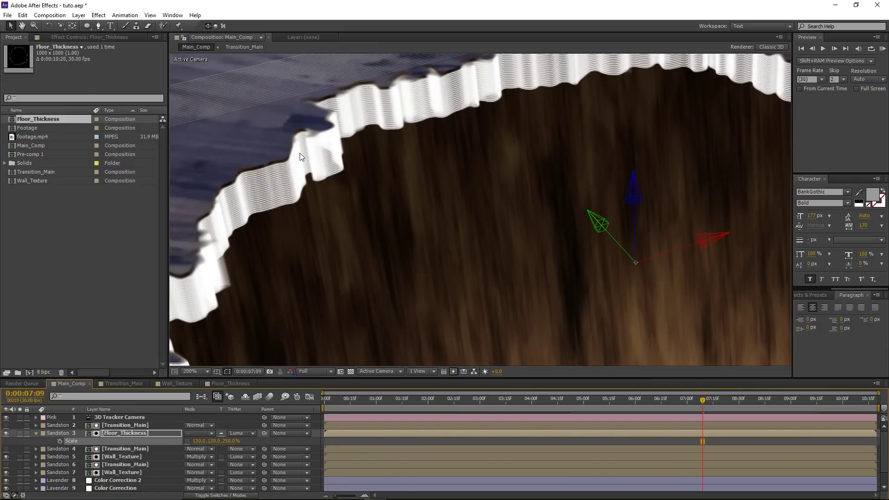
{"action": "scroll", "coordinate": [363, 177], "scroll_direction": "up", "scroll_amount": 2}
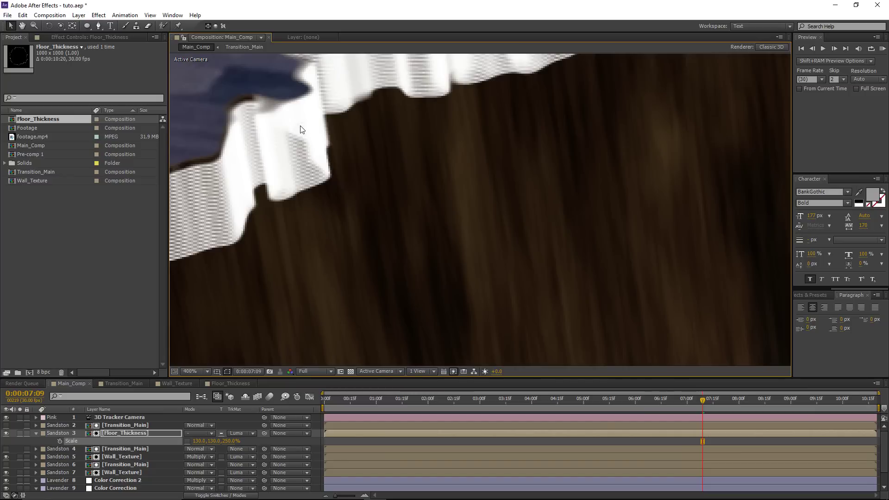
Set the Floor_Thickness layer's Z scale to 200%.
{"action": "left_click", "coordinate": [234, 440]}
{"action": "type", "text": "200"}
{"action": "key", "text": "Return"}
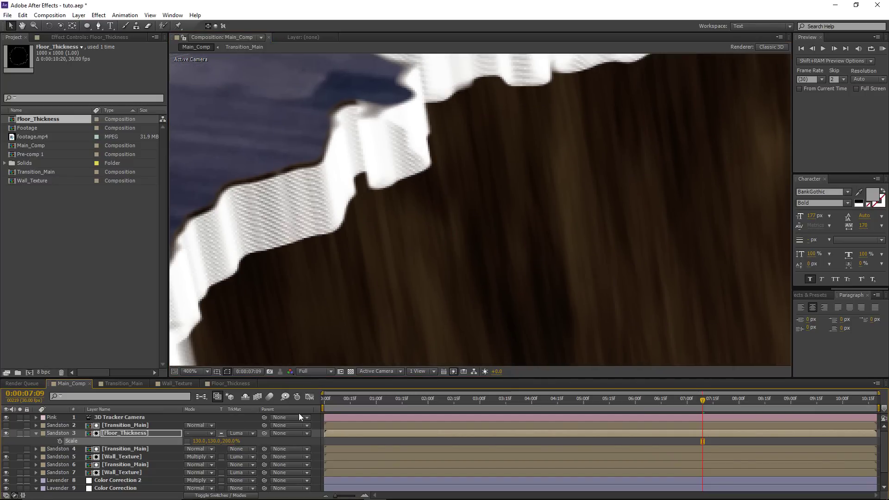
{"action": "scroll", "coordinate": [403, 219], "scroll_direction": "down", "scroll_amount": 2}
Open the Floor_Thickness composition and examine its stacked Pre-comp 1 layers and their position expression.
{"action": "double_click", "coordinate": [126, 433]}
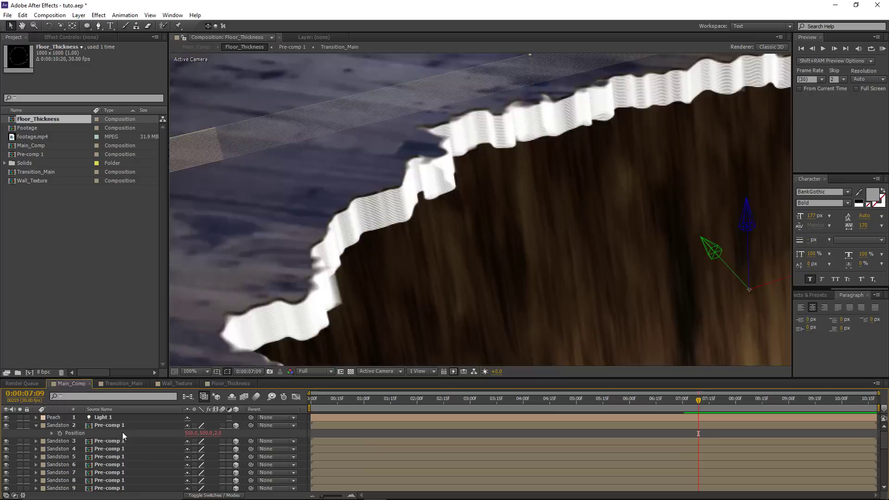
{"action": "left_click", "coordinate": [125, 471]}
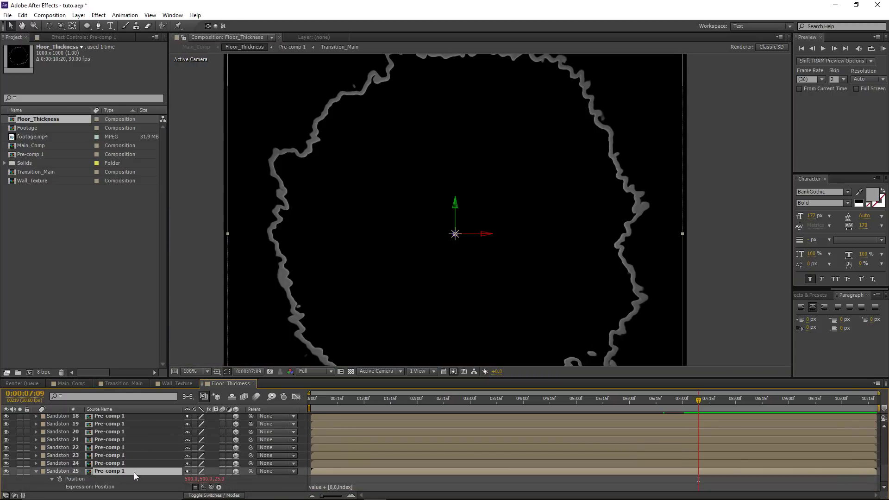
{"action": "key", "text": "u"}
{"action": "scroll", "coordinate": [137, 471], "scroll_direction": "down", "scroll_amount": 2}
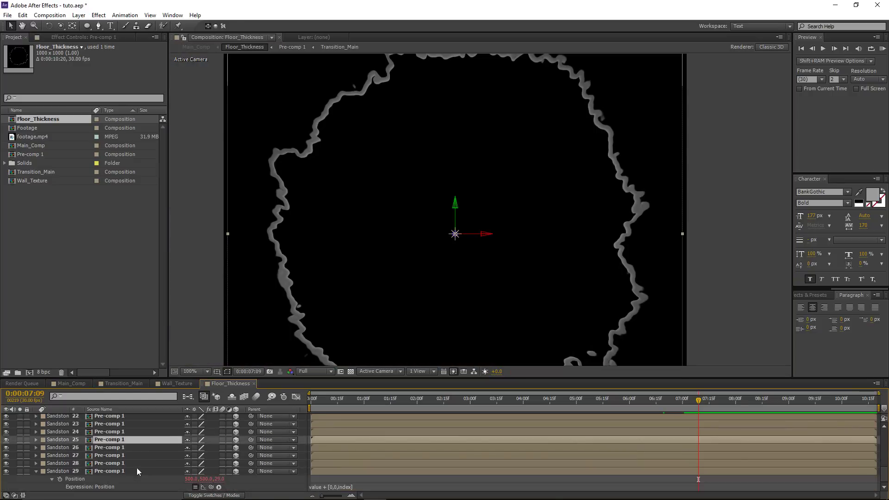
{"action": "key", "text": "comma"}
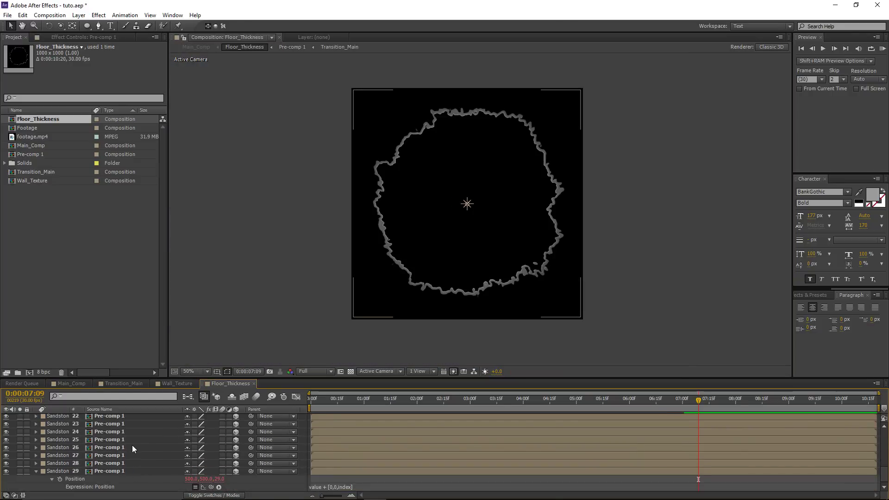
{"action": "left_click", "coordinate": [132, 446]}
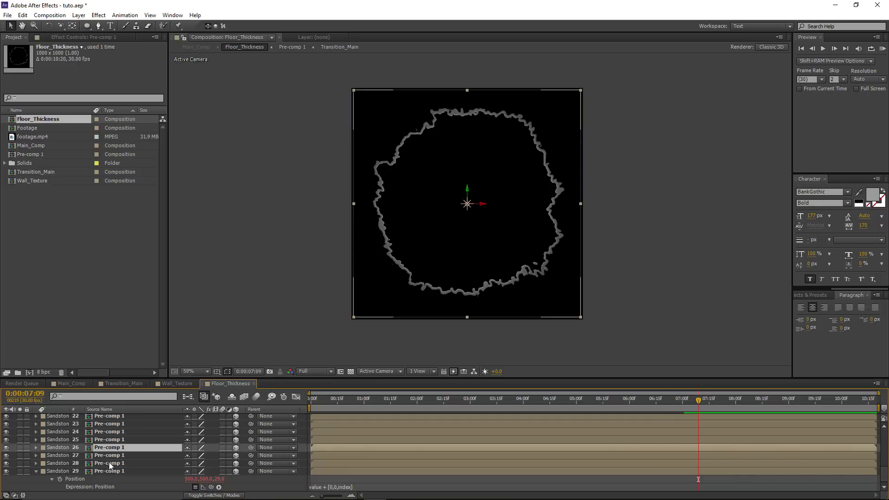
{"action": "left_click", "coordinate": [304, 448]}
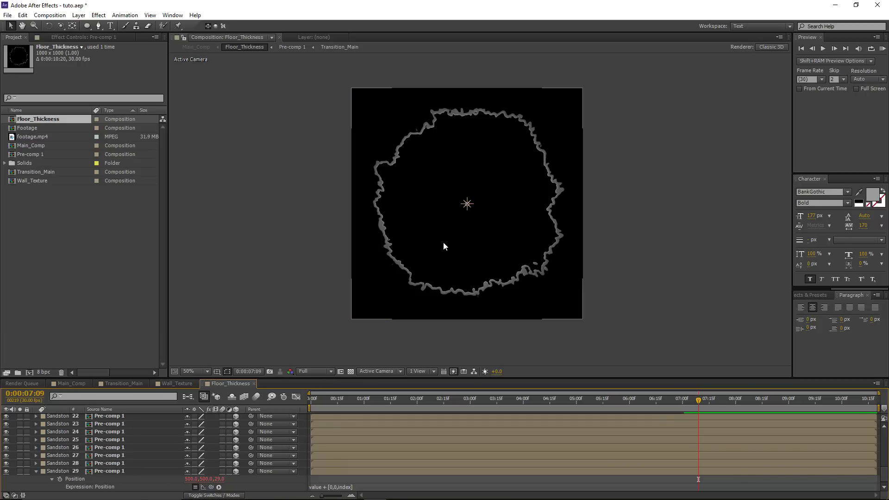
{"action": "key", "text": "period"}
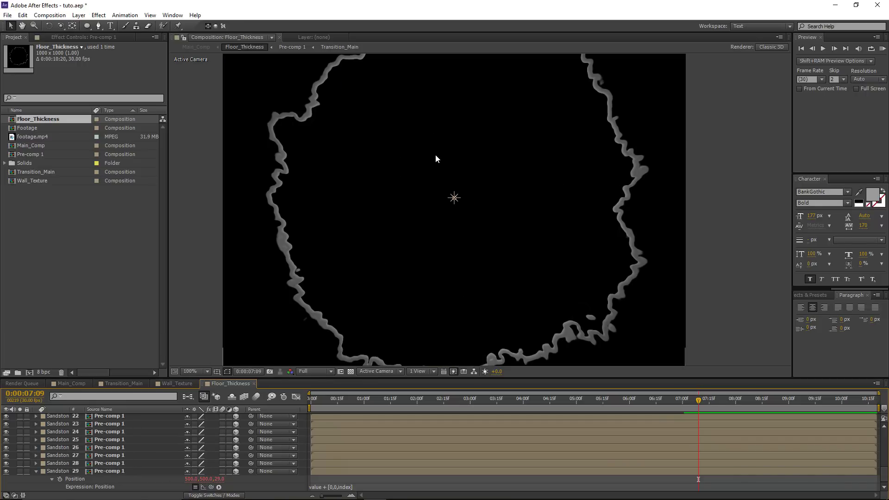
Move Light 1 out of the Floor_Thickness composition and into Main_Comp, above the 3D Tracker Camera layer.
{"action": "left_click", "coordinate": [67, 385]}
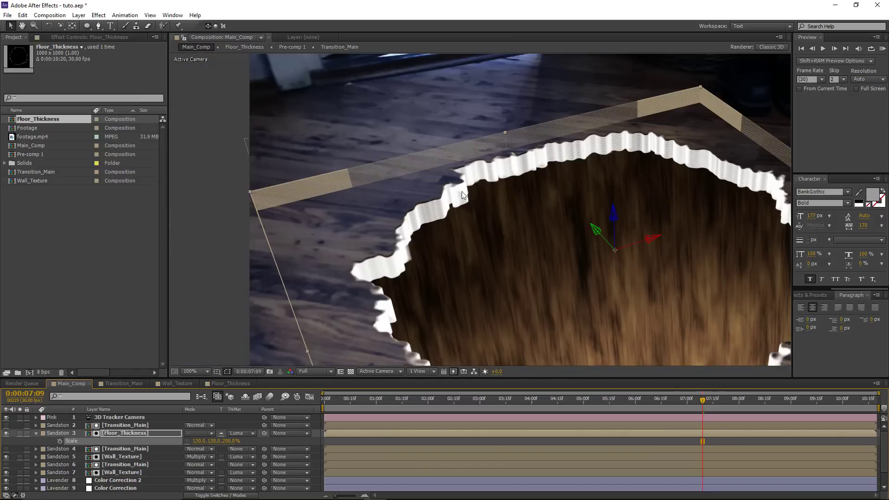
{"action": "left_click_drag", "start_coordinate": [542, 217], "coordinate": [439, 168]}
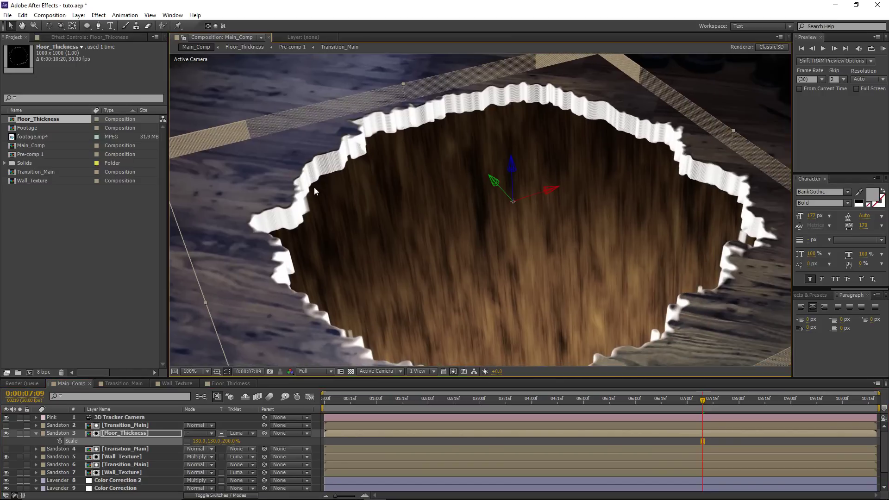
{"action": "double_click", "coordinate": [126, 435]}
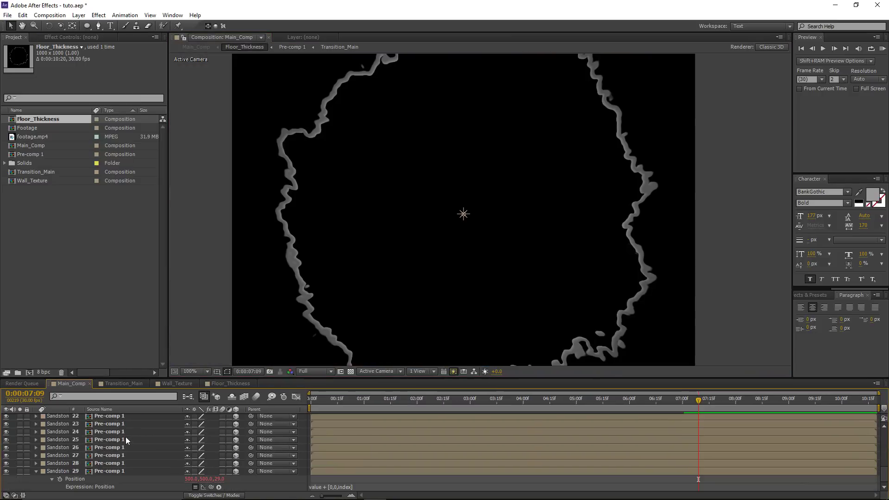
{"action": "scroll", "coordinate": [193, 436], "scroll_direction": "up", "scroll_amount": 10}
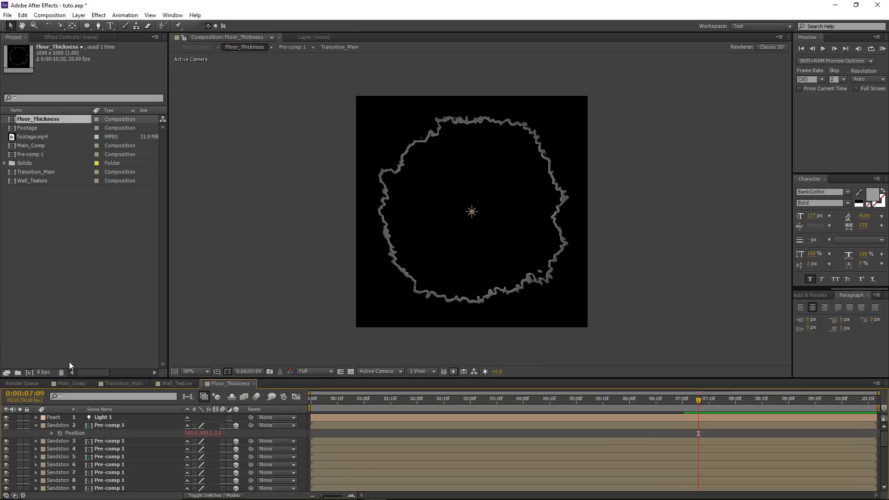
{"action": "left_click", "coordinate": [111, 419]}
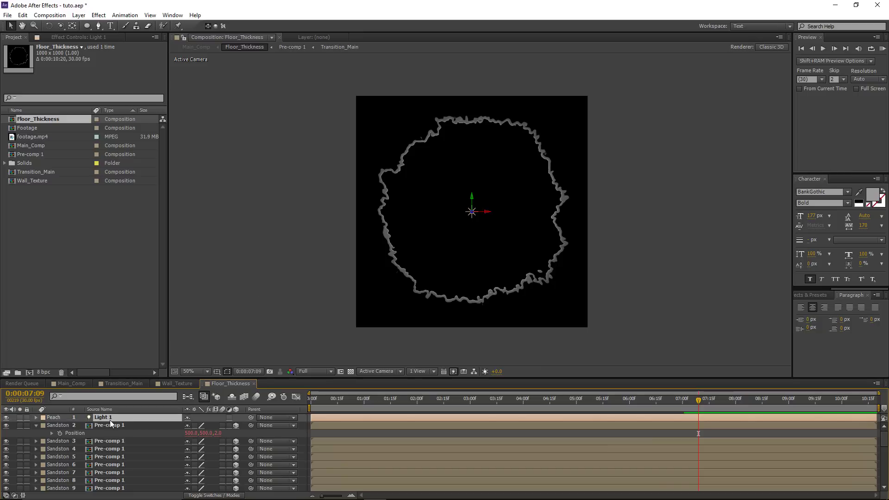
{"action": "left_click", "coordinate": [110, 420]}
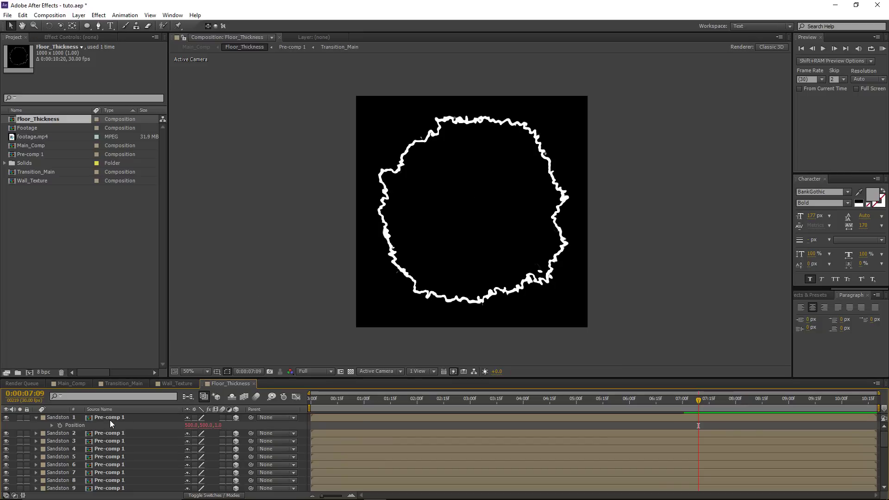
{"action": "left_click", "coordinate": [74, 385]}
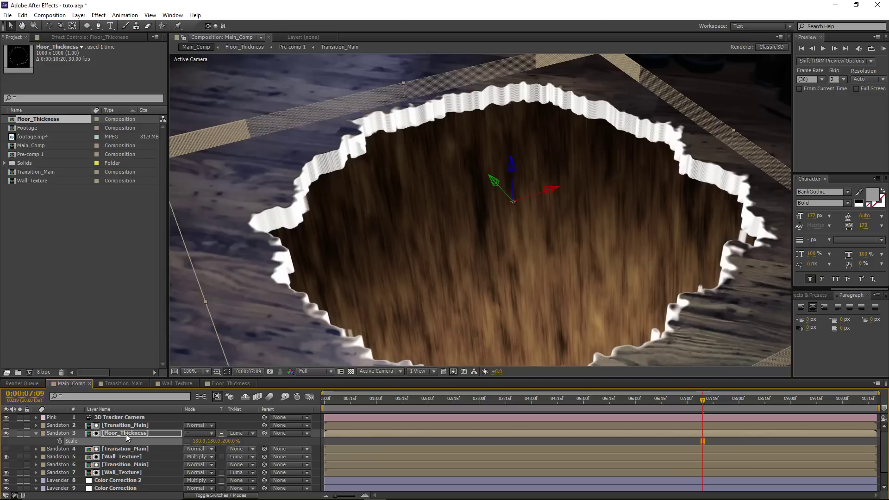
{"action": "left_click", "coordinate": [119, 419]}
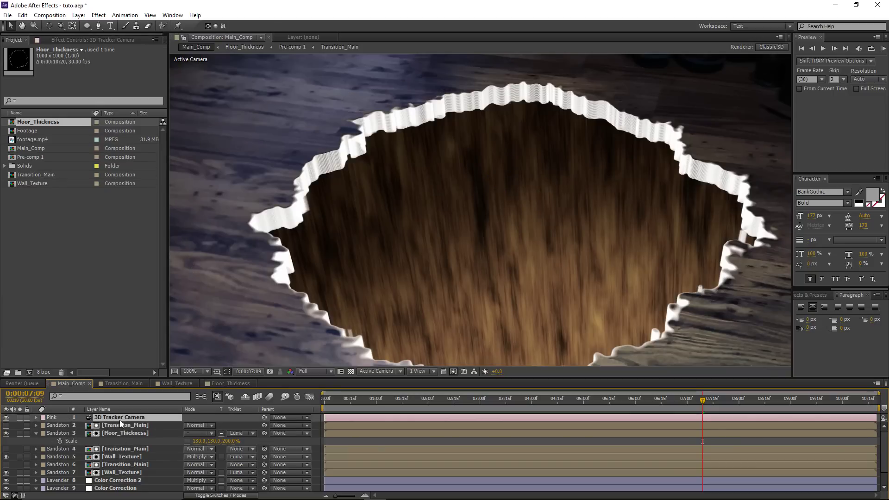
{"action": "key", "text": "ctrl+v"}
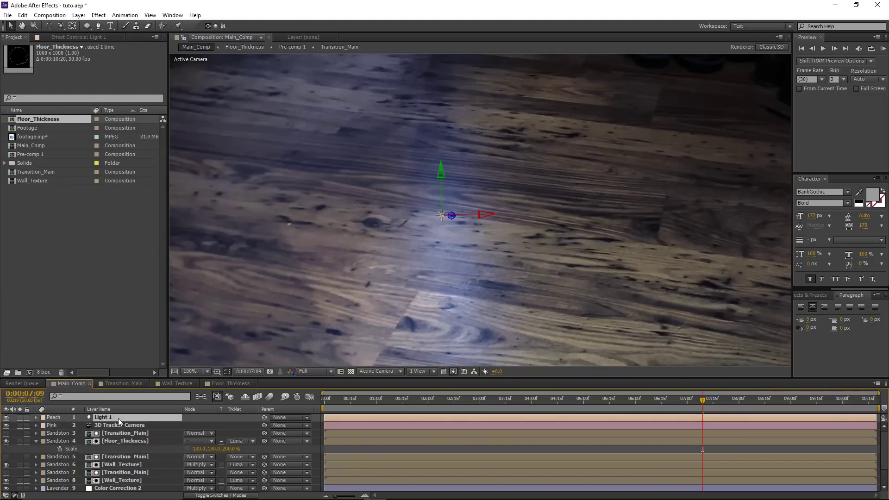
Duplicate the 3D Tracker Camera layer and place the copy above Light 1 in the layer stack.
{"action": "scroll", "coordinate": [497, 242], "scroll_direction": "down", "scroll_amount": 1}
{"action": "left_click", "coordinate": [119, 425]}
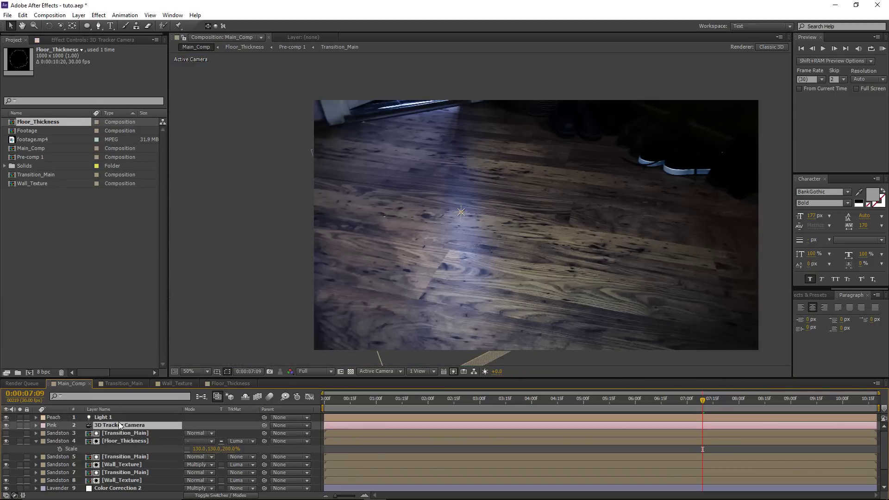
{"action": "key", "text": "ctrl+d"}
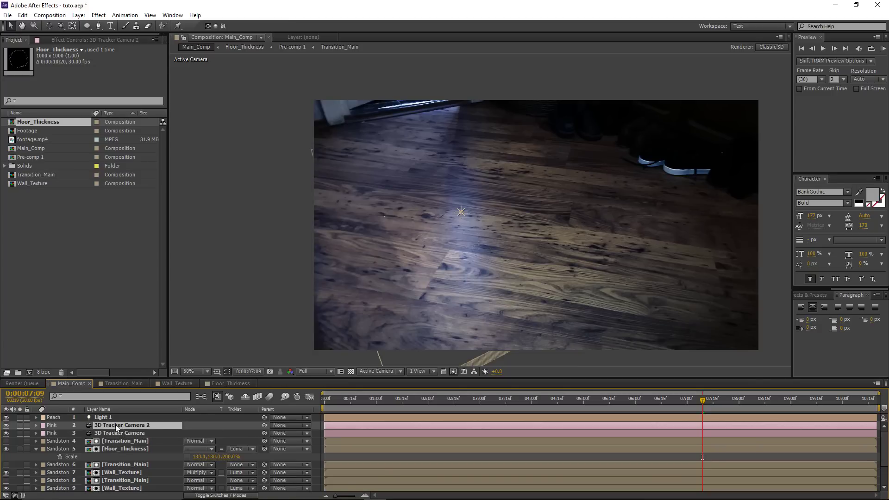
{"action": "left_click_drag", "start_coordinate": [115, 425], "coordinate": [115, 416]}
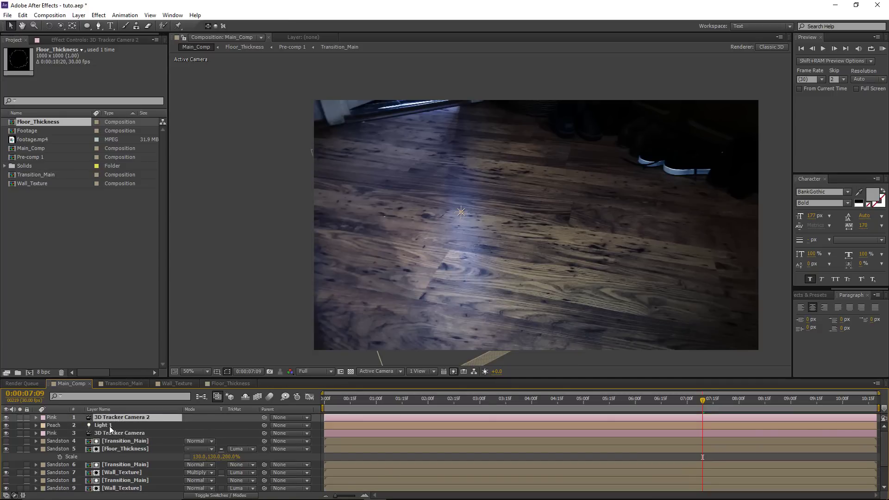
Pre-compose Light 1, the original 3D Tracker Camera, the upper Transition_Main and Floor_Thickness into a composition named Thickness.
{"action": "left_click", "coordinate": [107, 427]}
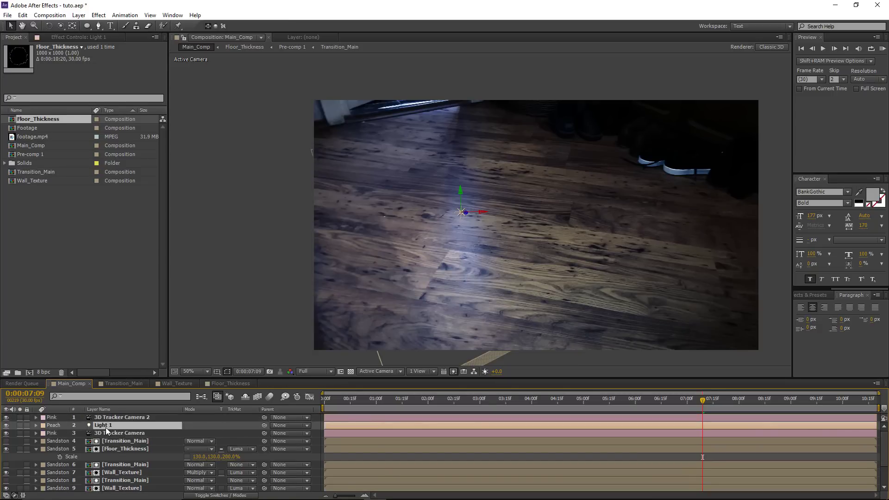
{"action": "left_click", "coordinate": [129, 449], "text": "shift"}
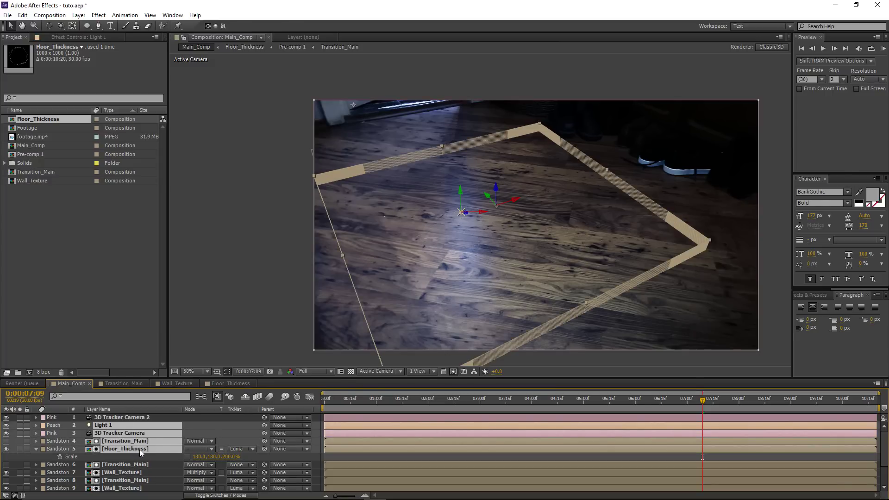
{"action": "key", "text": "ctrl+shift+c"}
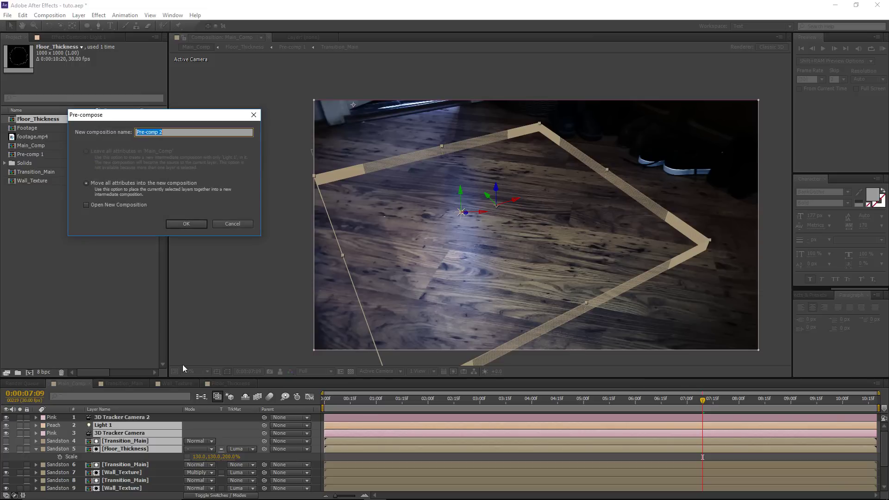
{"action": "type", "text": "kness"}
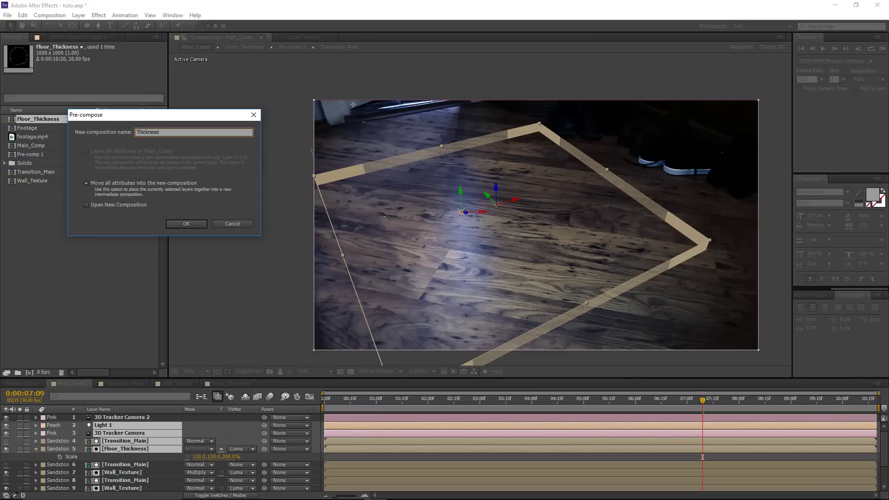
{"action": "key", "text": "Return"}
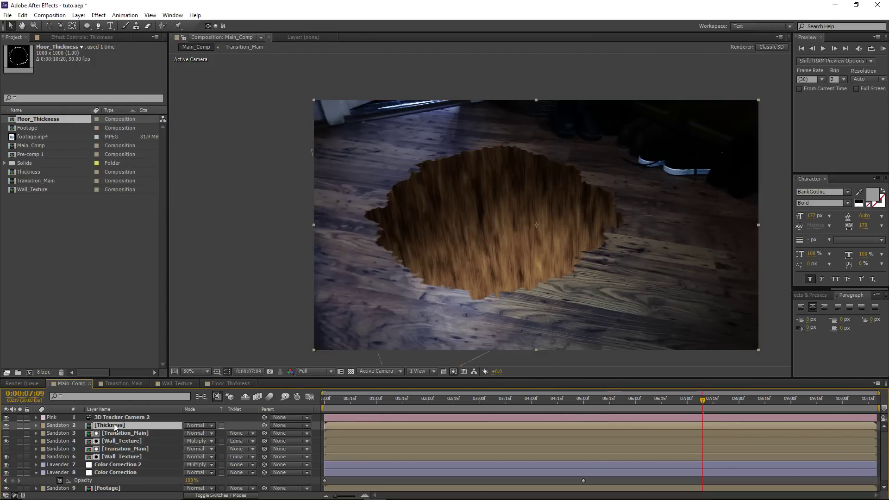
Inside the Thickness composition, turn off Accepts Shadows and Accepts Lights for the Transition_Main matte layer.
{"action": "double_click", "coordinate": [116, 426]}
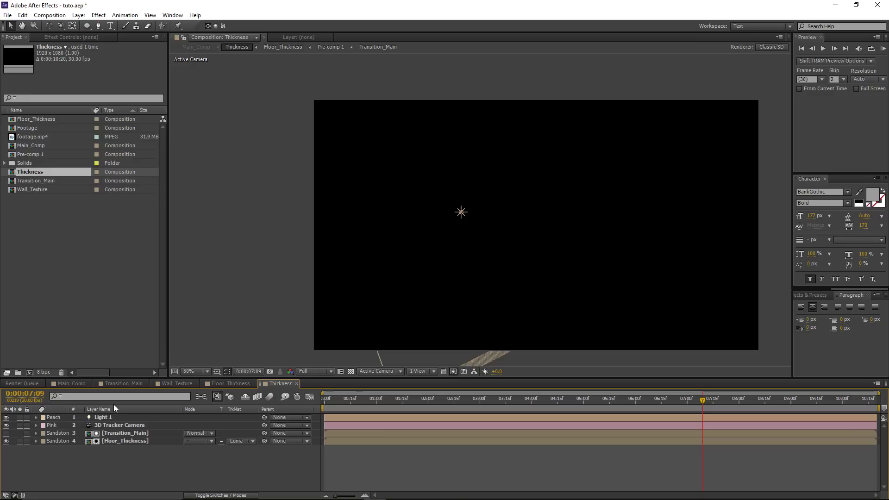
{"action": "left_click_drag", "start_coordinate": [387, 272], "coordinate": [365, 264]}
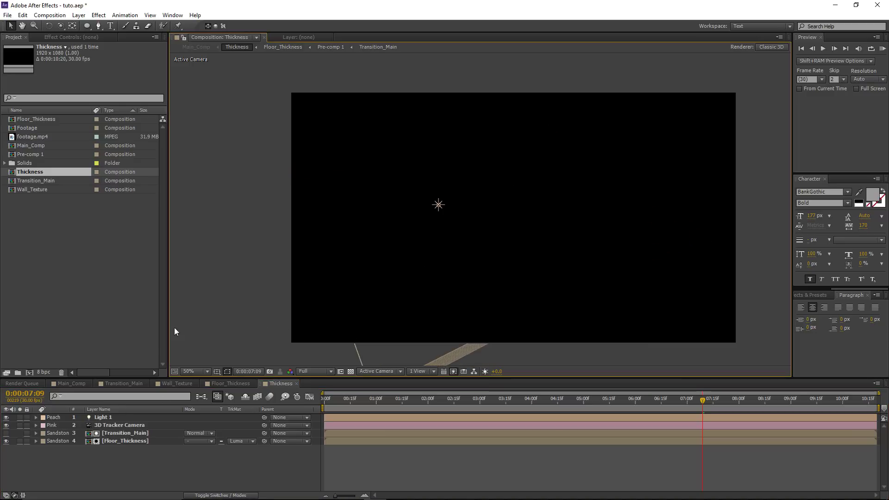
{"action": "left_click", "coordinate": [115, 418]}
{"action": "left_click", "coordinate": [126, 434]}
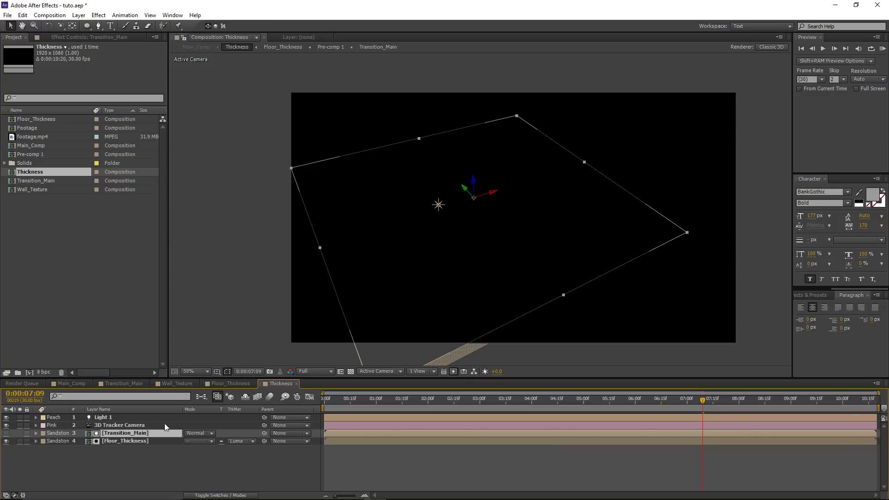
{"action": "left_click", "coordinate": [35, 433]}
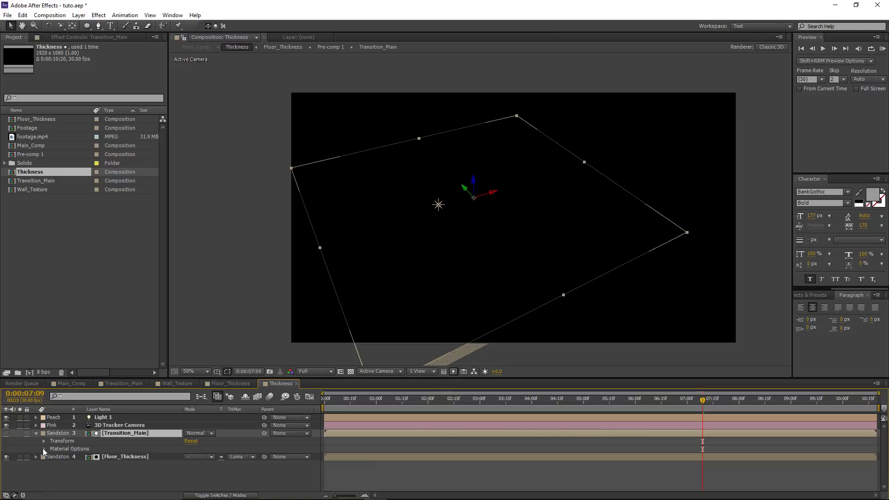
{"action": "left_click", "coordinate": [43, 448]}
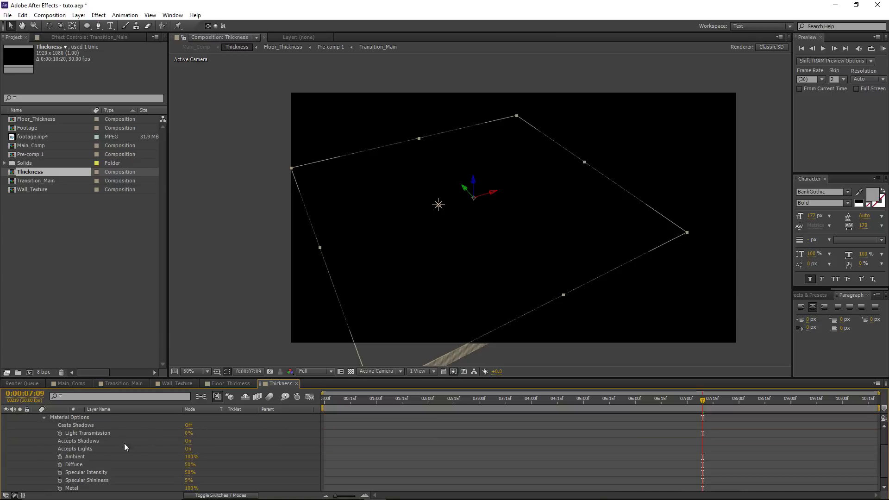
{"action": "left_click", "coordinate": [189, 442]}
{"action": "left_click", "coordinate": [188, 448]}
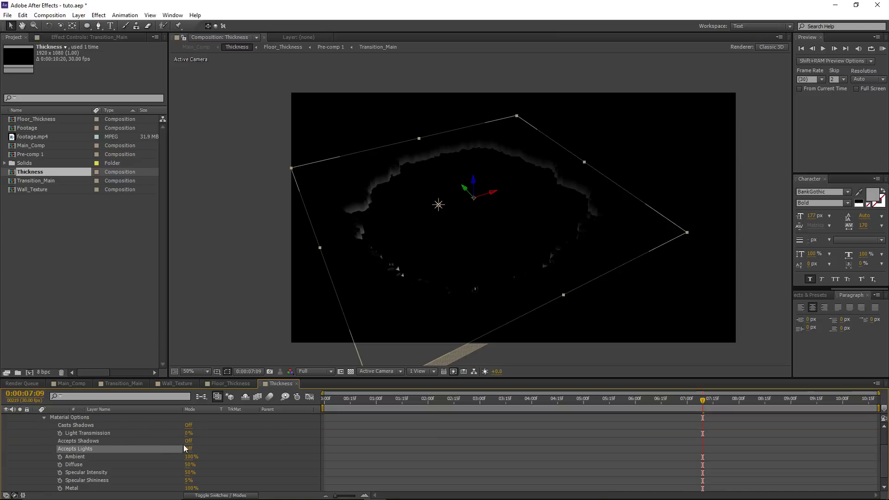
{"action": "scroll", "coordinate": [177, 449], "scroll_direction": "up", "scroll_amount": 2}
{"action": "left_click", "coordinate": [37, 433]}
{"action": "left_click", "coordinate": [79, 468]}
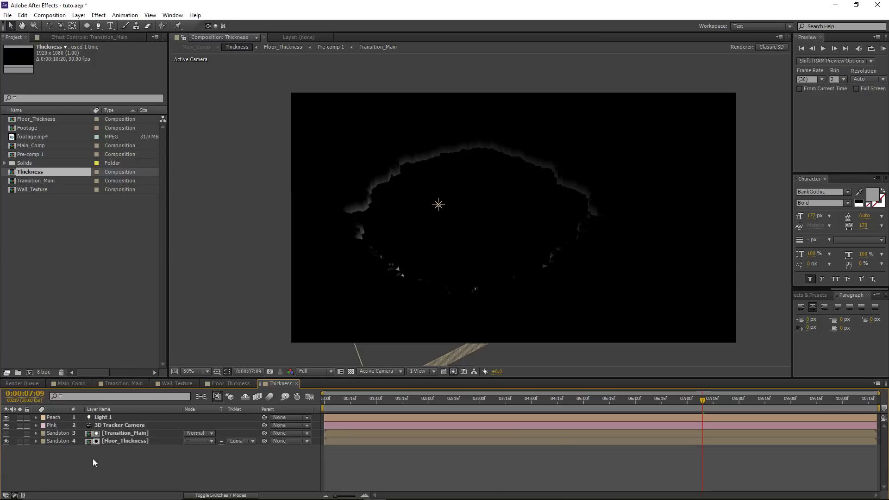
Return to Main_Comp, check the hole's shaded edge and apply the Tritone effect to the Thickness layer.
{"action": "left_click", "coordinate": [57, 384]}
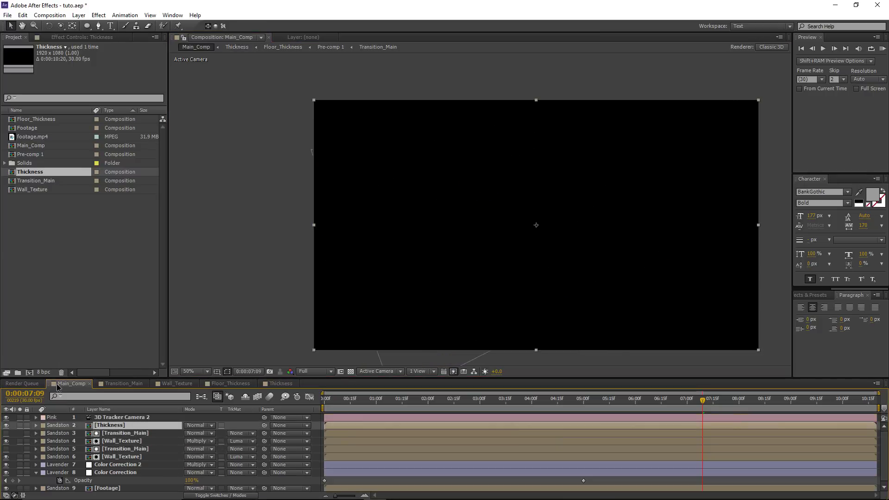
{"action": "scroll", "coordinate": [428, 234], "scroll_direction": "up", "scroll_amount": 2}
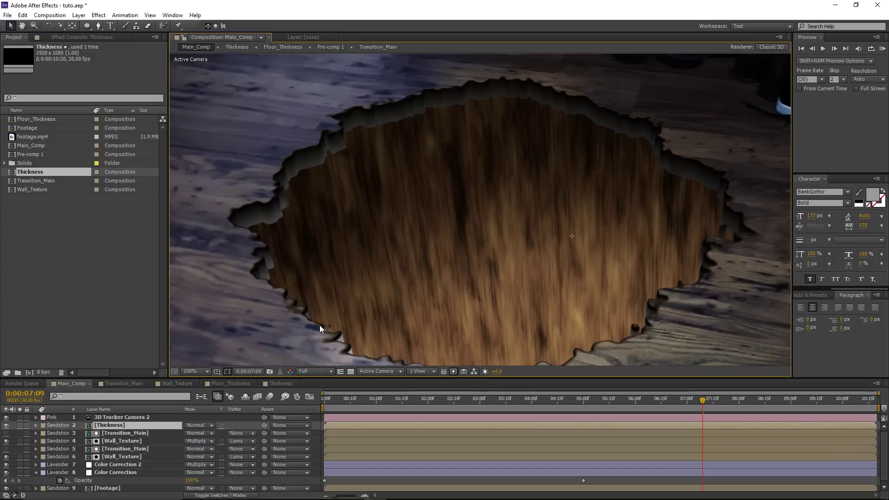
{"action": "scroll", "coordinate": [423, 228], "scroll_direction": "down", "scroll_amount": 2}
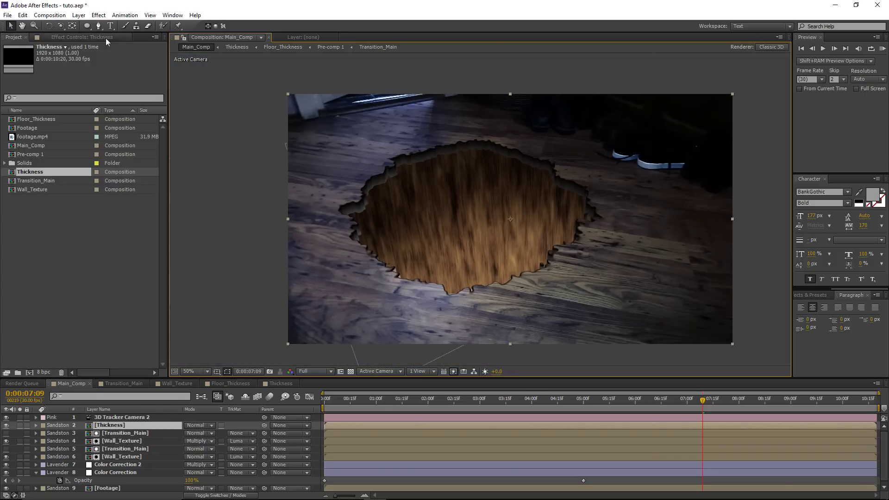
{"action": "left_click", "coordinate": [88, 37]}
{"action": "left_click", "coordinate": [99, 15]}
{"action": "mouse_move", "coordinate": [129, 101]}
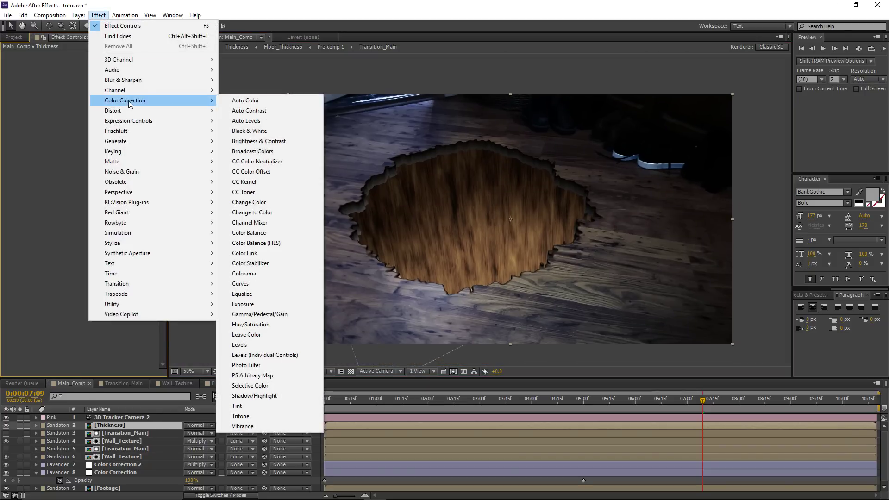
{"action": "left_click", "coordinate": [250, 416]}
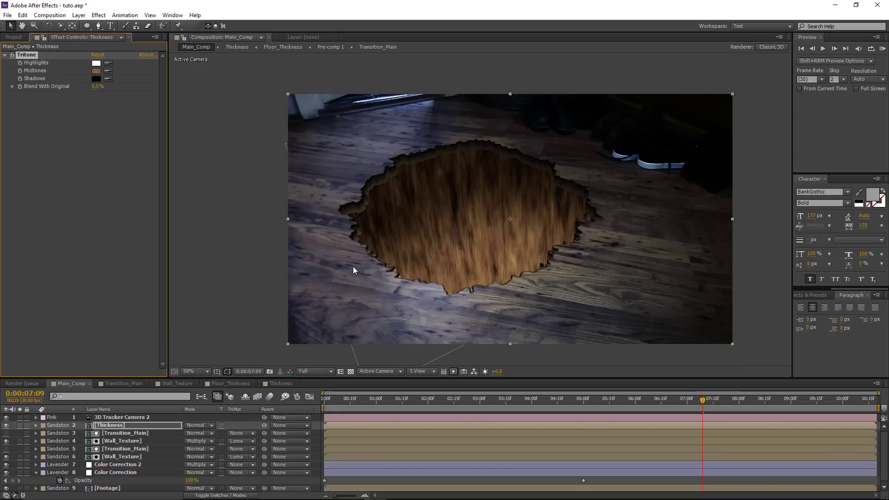
Set Tritone's Midtones to a more saturated wood brown and inspect the tinted edge up close.
{"action": "left_click", "coordinate": [97, 71]}
{"action": "left_click_drag", "start_coordinate": [181, 401], "coordinate": [184, 402]}
{"action": "left_click_drag", "start_coordinate": [124, 352], "coordinate": [117, 349]}
{"action": "left_click", "coordinate": [251, 291]}
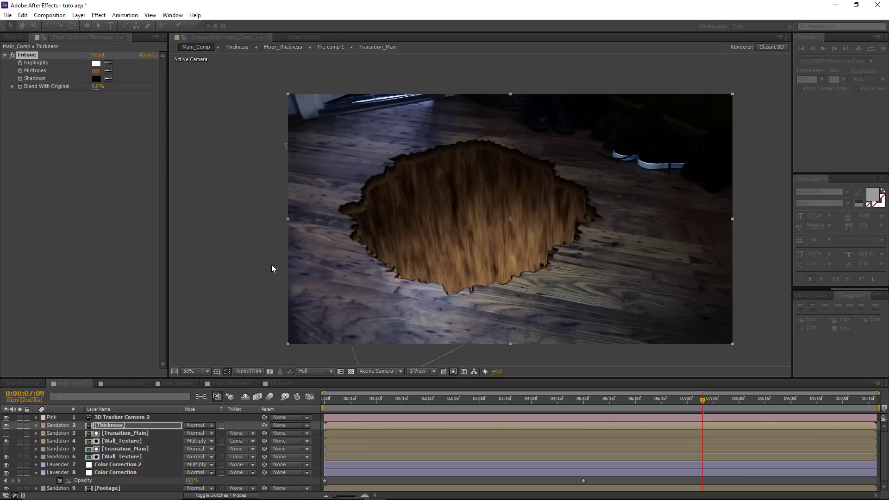
{"action": "scroll", "coordinate": [353, 197], "scroll_direction": "up", "scroll_amount": 3}
{"action": "scroll", "coordinate": [342, 190], "scroll_direction": "down", "scroll_amount": 3}
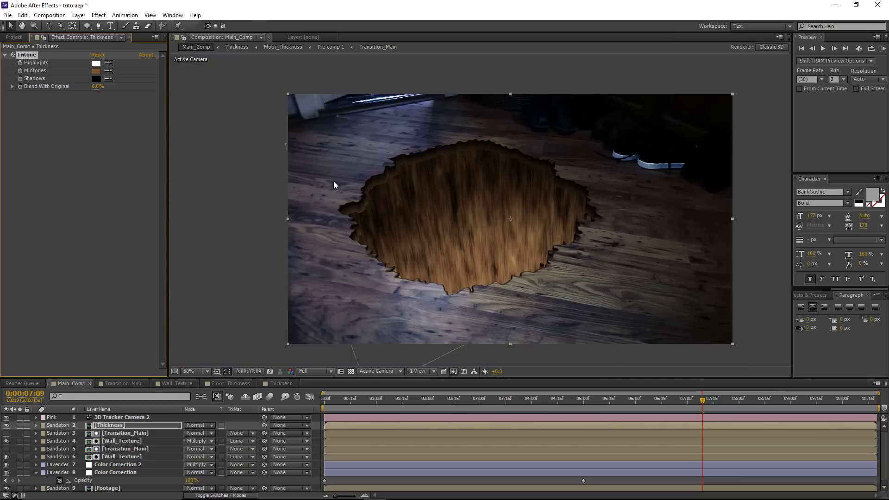
Reopen the Thickness composition and raise the intensity of Light 1 to 642%.
{"action": "double_click", "coordinate": [120, 424]}
{"action": "left_click", "coordinate": [118, 420]}
{"action": "key", "text": "t"}
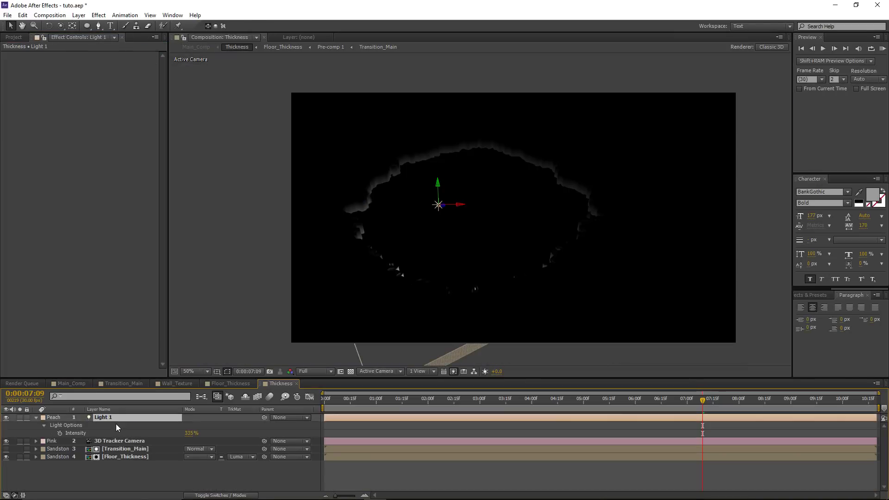
{"action": "left_click_drag", "start_coordinate": [190, 434], "coordinate": [317, 423]}
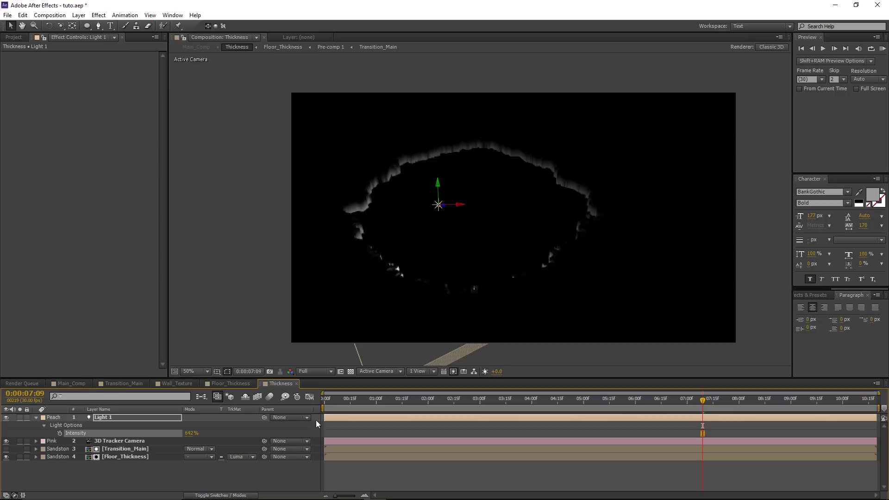
Expand Light 1's options, then set its radius to 553 and its intensity to 612%.
{"action": "left_click", "coordinate": [44, 425]}
{"action": "left_click", "coordinate": [44, 424]}
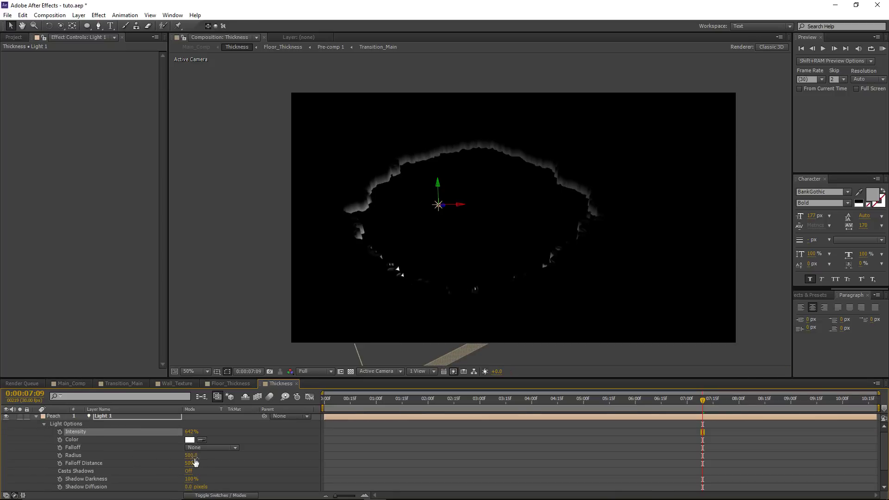
{"action": "left_click_drag", "start_coordinate": [191, 456], "coordinate": [216, 457]}
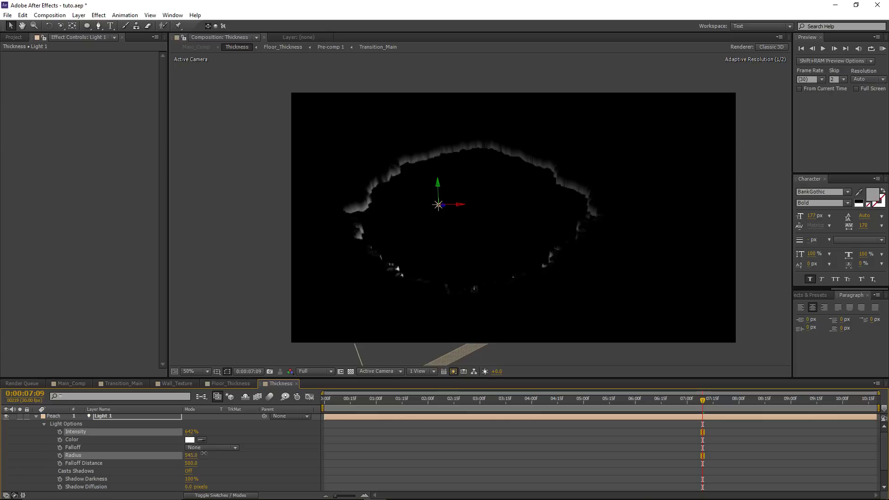
{"action": "left_click_drag", "start_coordinate": [191, 456], "coordinate": [146, 457]}
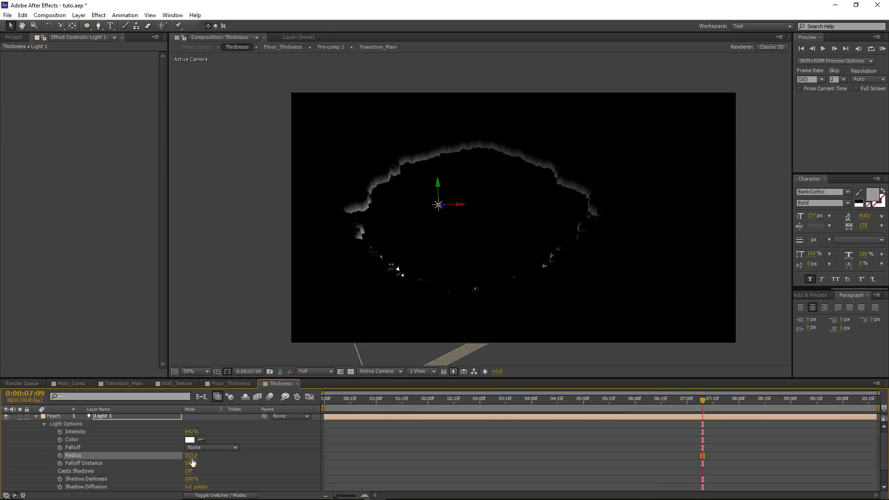
{"action": "left_click_drag", "start_coordinate": [191, 432], "coordinate": [180, 439]}
Move Light 1 slightly upward along its vertical axis above the hole.
{"action": "scroll", "coordinate": [436, 221], "scroll_direction": "up", "scroll_amount": 1}
{"action": "left_click_drag", "start_coordinate": [397, 180], "coordinate": [396, 167]}
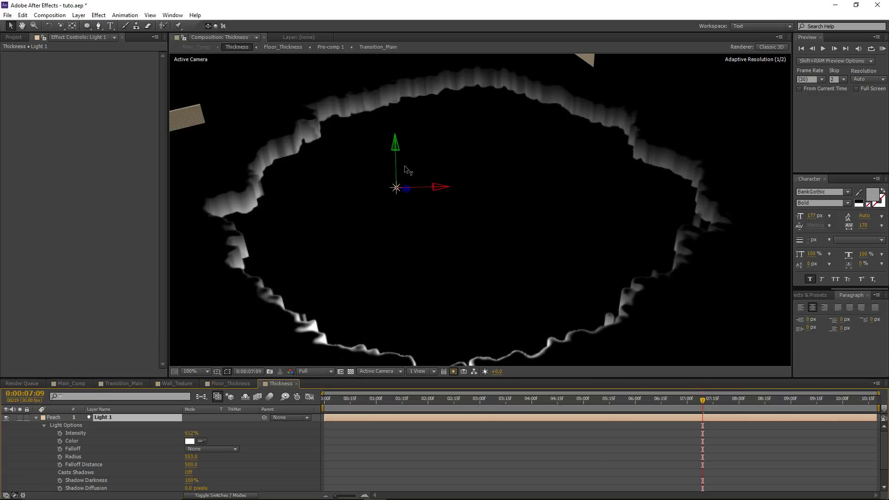
{"action": "left_click_drag", "start_coordinate": [407, 166], "coordinate": [401, 163]}
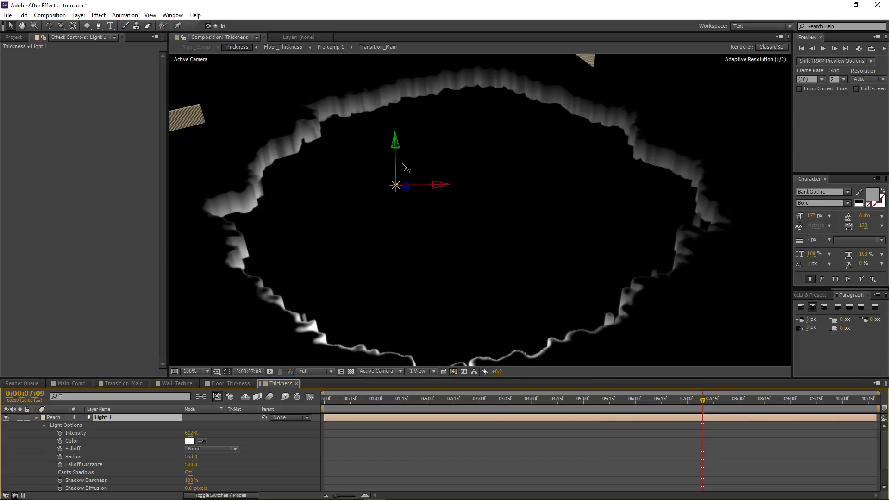
Return to Main_Comp and set Tritone's Blend With Original to 50% on the Thickness layer.
{"action": "left_click", "coordinate": [67, 383]}
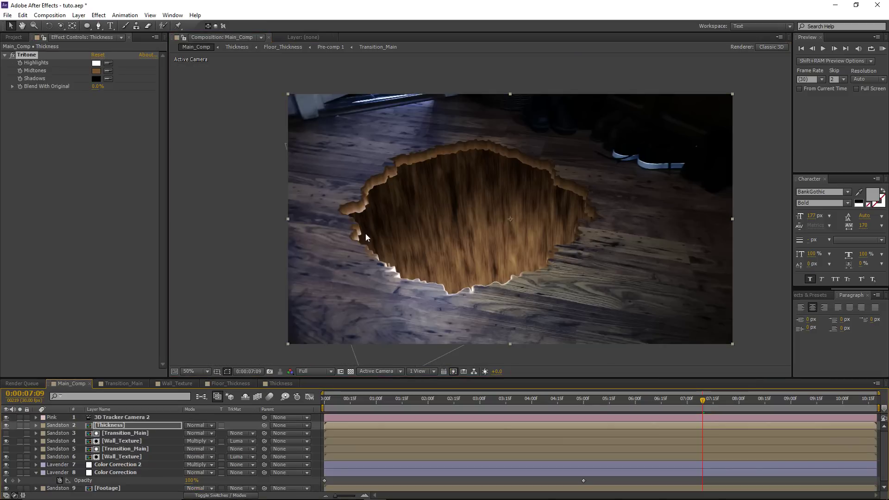
{"action": "scroll", "coordinate": [418, 157], "scroll_direction": "up", "scroll_amount": 1}
{"action": "left_click_drag", "start_coordinate": [368, 169], "coordinate": [353, 139]}
{"action": "scroll", "coordinate": [352, 138], "scroll_direction": "down", "scroll_amount": 1}
{"action": "left_click", "coordinate": [95, 86]}
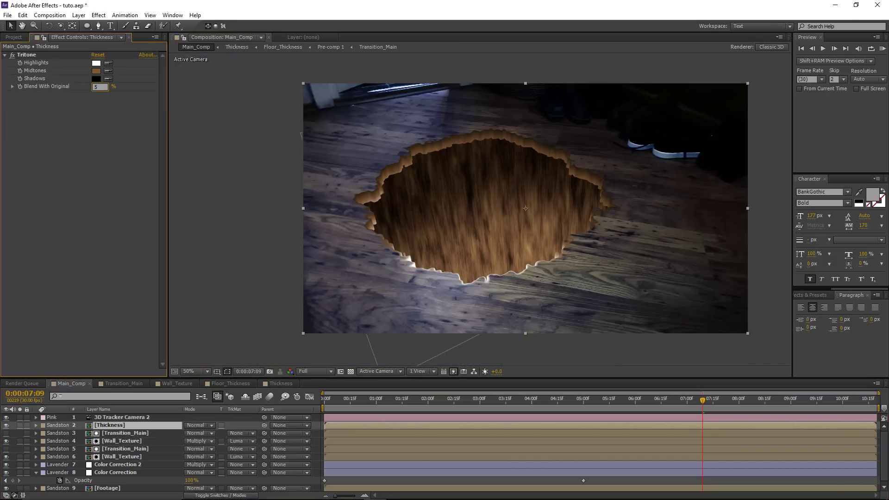
{"action": "key", "text": "Return"}
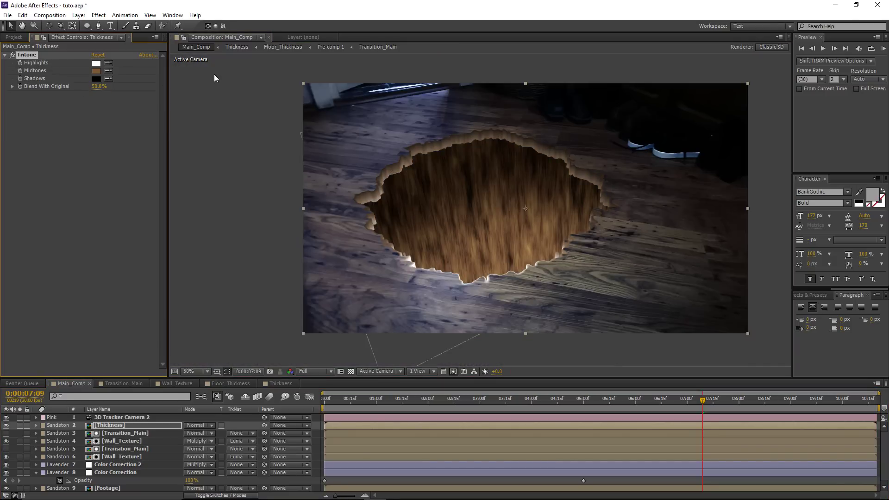
Apply the Curves effect to the Thickness layer, bend the RGB curve downward to darken the edge, and save the project.
{"action": "key", "text": "period"}
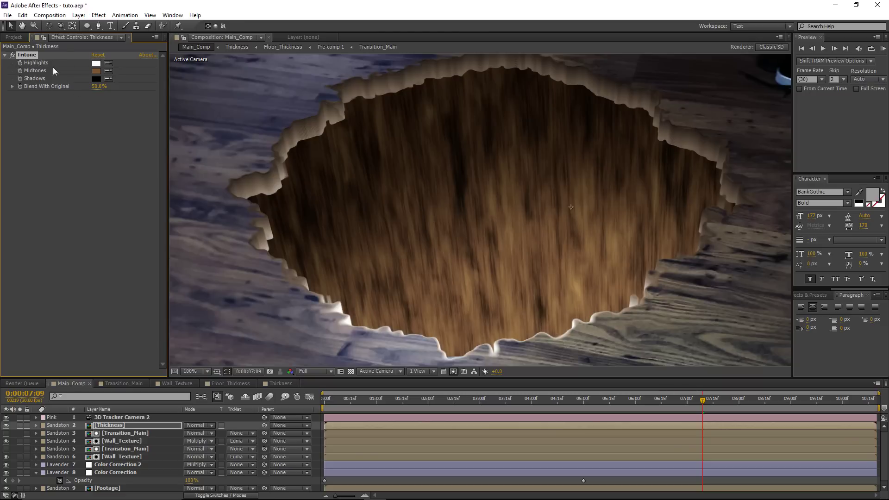
{"action": "left_click", "coordinate": [99, 14]}
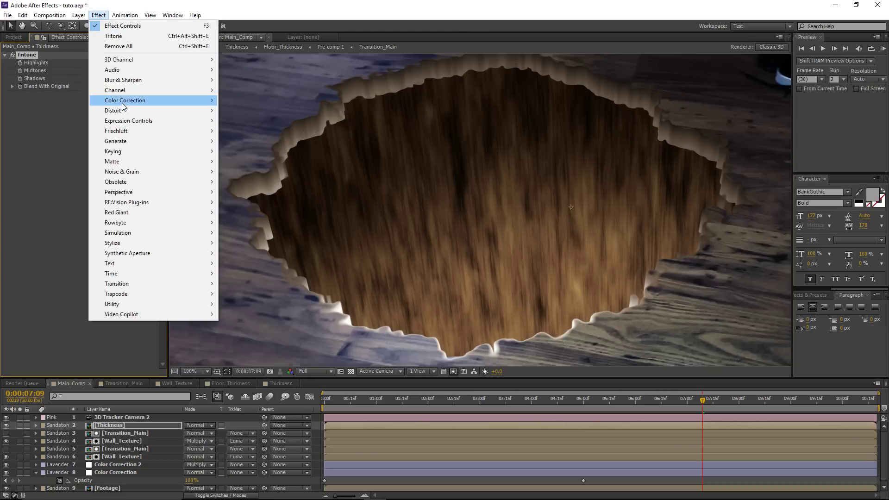
{"action": "mouse_move", "coordinate": [142, 103]}
{"action": "left_click", "coordinate": [243, 283]}
{"action": "left_click_drag", "start_coordinate": [29, 189], "coordinate": [40, 188]}
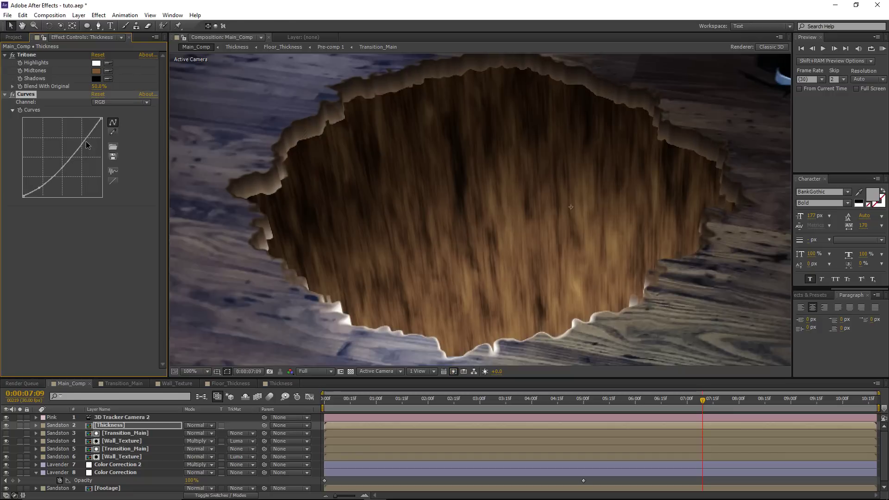
{"action": "left_click_drag", "start_coordinate": [88, 134], "coordinate": [88, 138]}
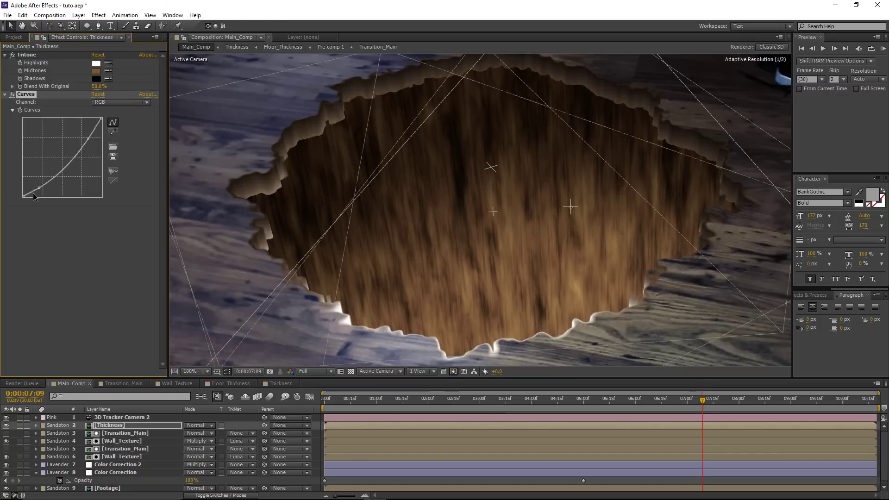
{"action": "mouse_move", "coordinate": [39, 188]}
{"action": "left_mouse_down"}
{"action": "mouse_move", "coordinate": [43, 194]}
{"action": "mouse_move", "coordinate": [38, 188]}
{"action": "left_mouse_up"}
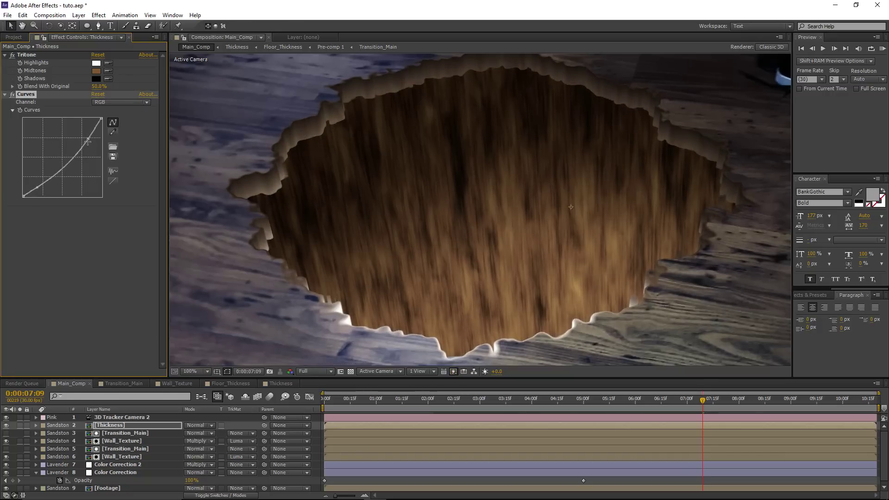
{"action": "key", "text": "ctrl+s"}
Compare the edge at earlier frames, then reopen the Thickness composition and set Light 1's intensity to 459% at 0:00:07:01.
{"action": "key", "text": "comma"}
{"action": "left_click_drag", "start_coordinate": [697, 404], "coordinate": [602, 406]}
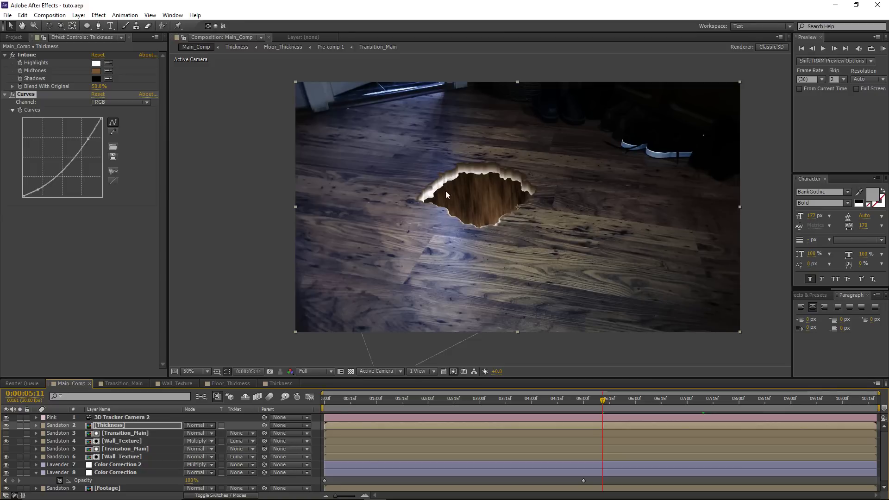
{"action": "left_click_drag", "start_coordinate": [604, 403], "coordinate": [698, 404]}
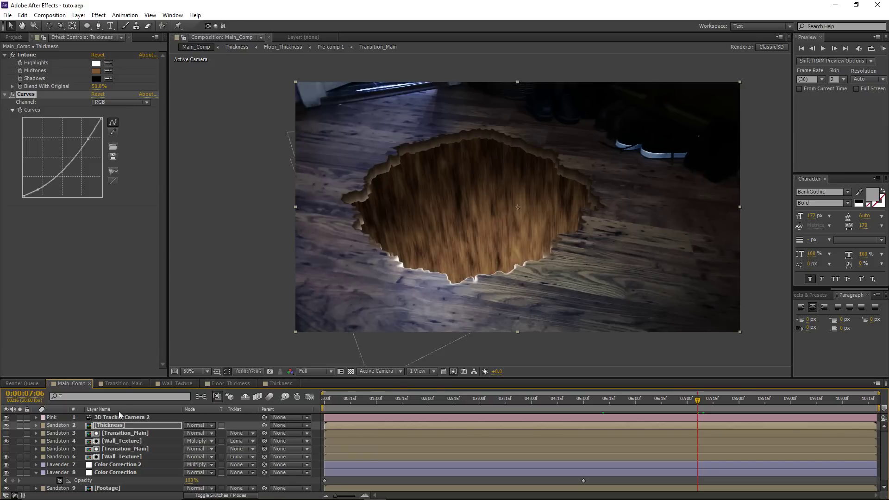
{"action": "double_click", "coordinate": [116, 427]}
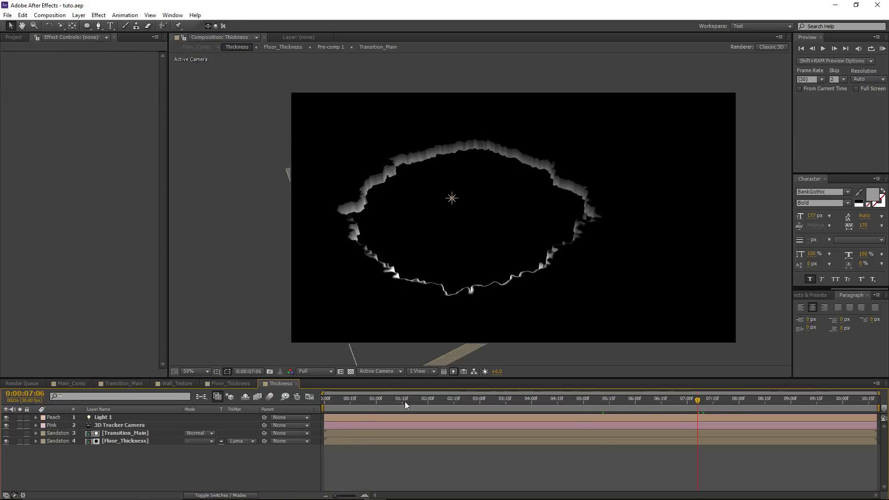
{"action": "left_click", "coordinate": [105, 418]}
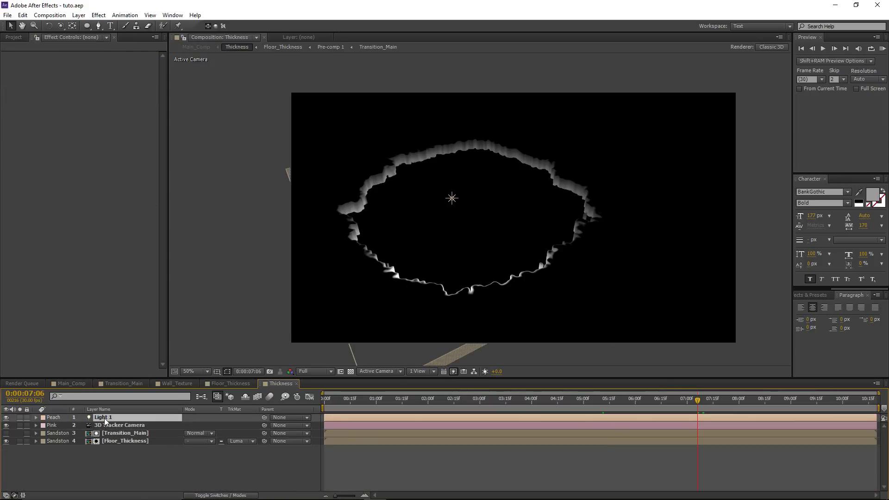
{"action": "key", "text": "t"}
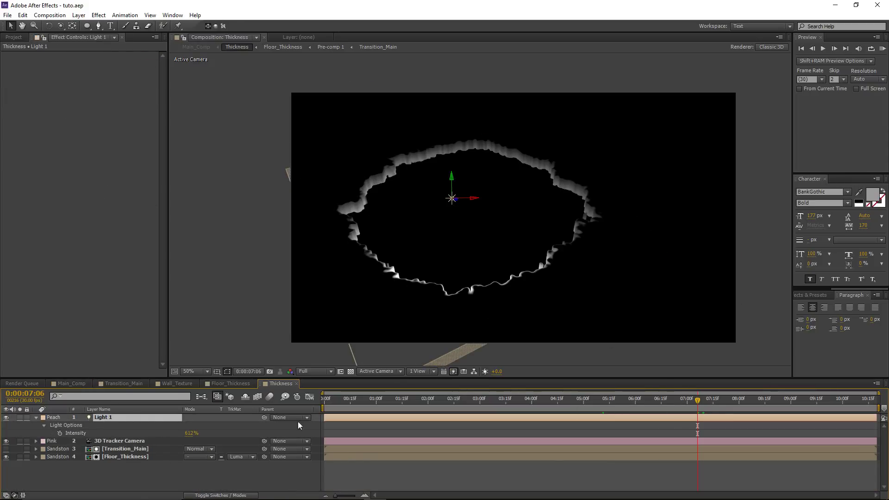
{"action": "mouse_move", "coordinate": [698, 401]}
{"action": "left_mouse_down"}
{"action": "mouse_move", "coordinate": [713, 405]}
{"action": "mouse_move", "coordinate": [666, 413]}
{"action": "mouse_move", "coordinate": [691, 412]}
{"action": "left_mouse_up"}
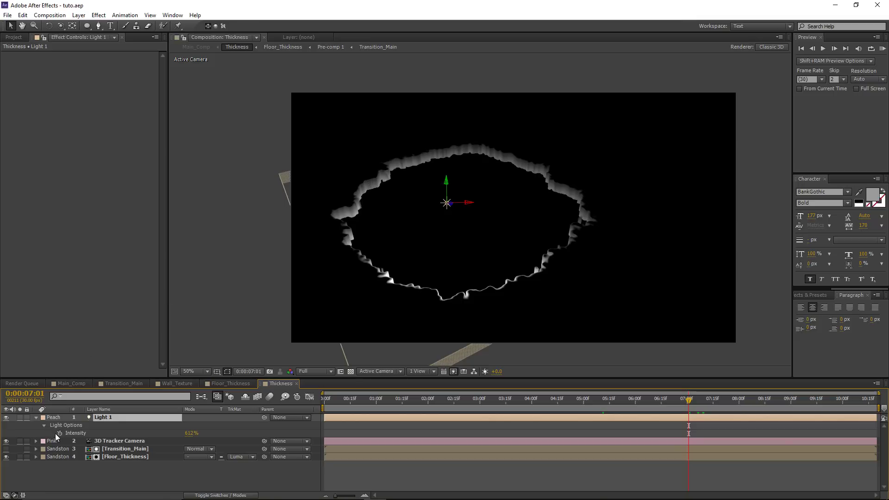
{"action": "left_click_drag", "start_coordinate": [191, 433], "coordinate": [116, 442]}
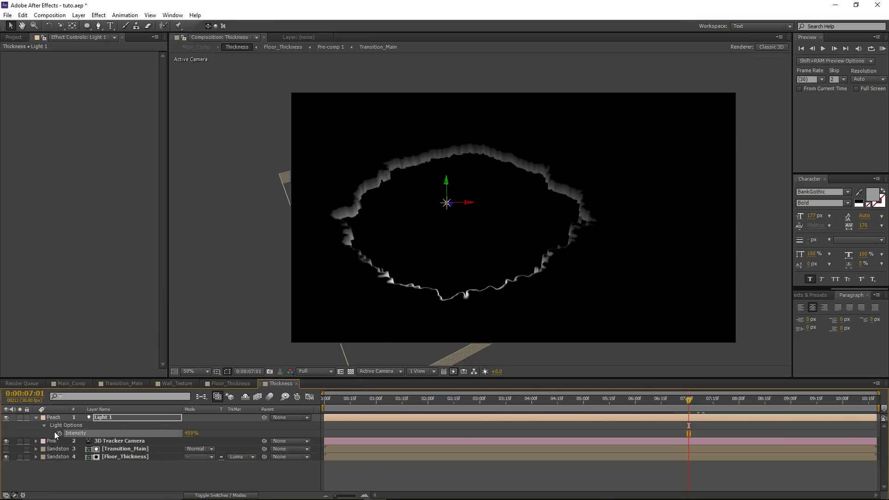
Keyframe Light 1's intensity at 99% at 0:00:04:12, where the hole is still small.
{"action": "left_click", "coordinate": [632, 401]}
{"action": "left_click_drag", "start_coordinate": [625, 409], "coordinate": [552, 420]}
{"action": "left_click_drag", "start_coordinate": [186, 436], "coordinate": [35, 448]}
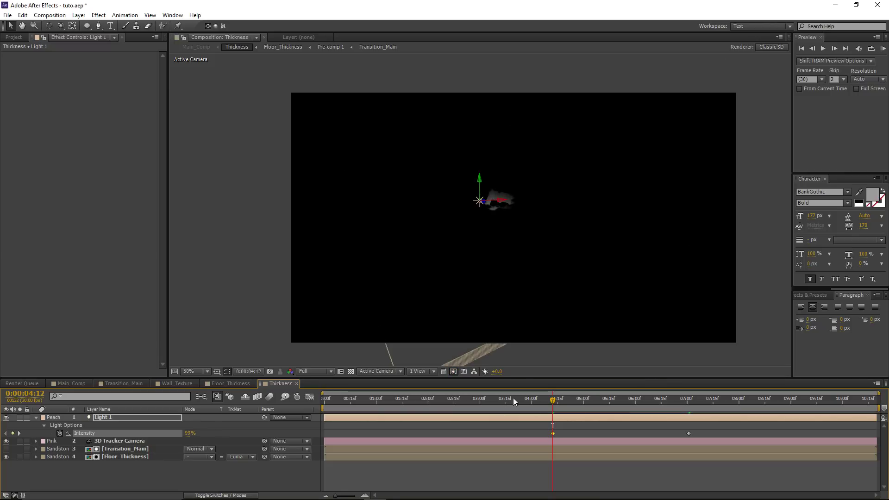
Reposition Light 1 closer to the middle of the hole and check the rim lighting at 0:00:07:07.
{"action": "left_click_drag", "start_coordinate": [552, 399], "coordinate": [654, 407]}
{"action": "mouse_move", "coordinate": [484, 220]}
{"action": "left_mouse_down"}
{"action": "mouse_move", "coordinate": [510, 215]}
{"action": "mouse_move", "coordinate": [488, 196]}
{"action": "left_mouse_up"}
{"action": "left_click_drag", "start_coordinate": [654, 403], "coordinate": [678, 398]}
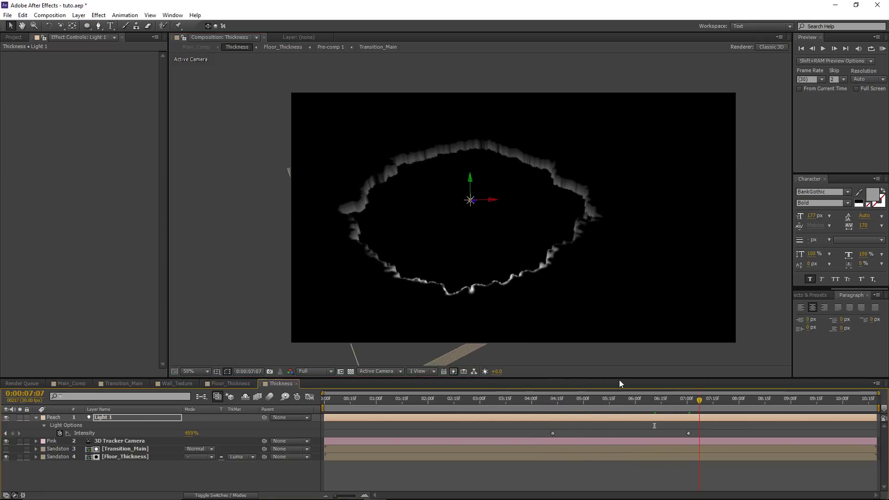
Back in Main_Comp, reshape the Thickness layer's RGB curve to brighten the highlights while keeping the shadows slightly darkened.
{"action": "left_click", "coordinate": [70, 383]}
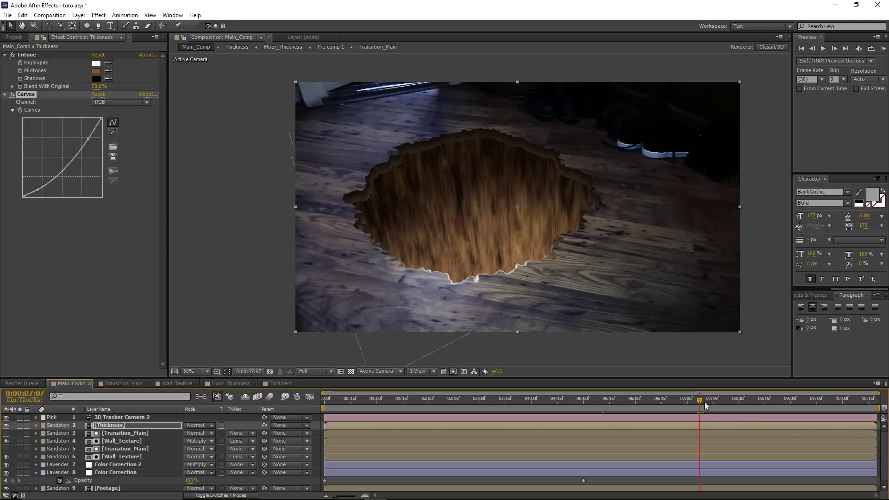
{"action": "left_click_drag", "start_coordinate": [692, 403], "coordinate": [671, 401]}
{"action": "left_click_drag", "start_coordinate": [38, 188], "coordinate": [41, 185]}
{"action": "left_click_drag", "start_coordinate": [80, 147], "coordinate": [83, 132]}
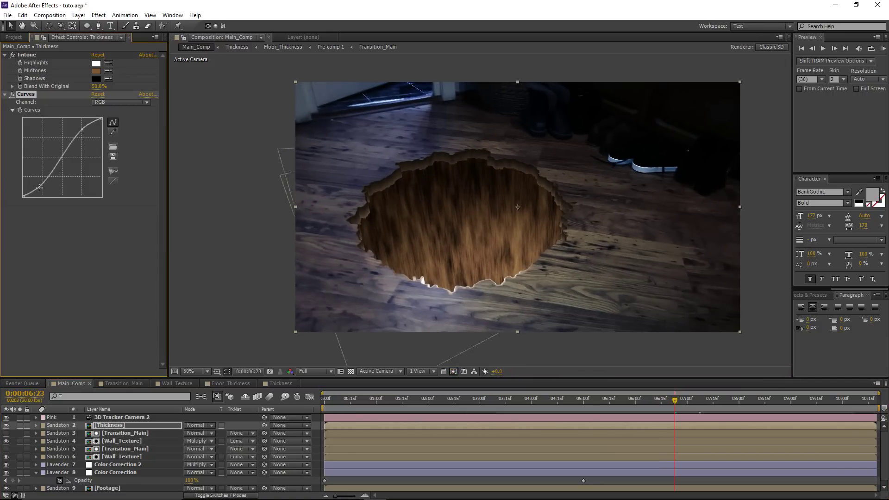
{"action": "left_click_drag", "start_coordinate": [41, 184], "coordinate": [38, 185]}
{"action": "left_click_drag", "start_coordinate": [82, 130], "coordinate": [84, 134]}
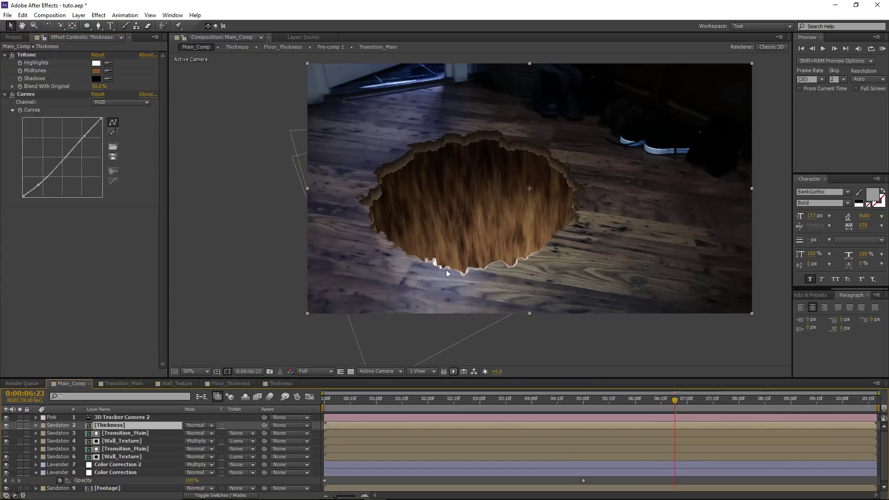
Draw a closed Pen tool mask on the Thickness layer around the near, lower rim of the hole at 0:00:06:23.
{"action": "scroll", "coordinate": [445, 270], "scroll_direction": "up", "scroll_amount": 2}
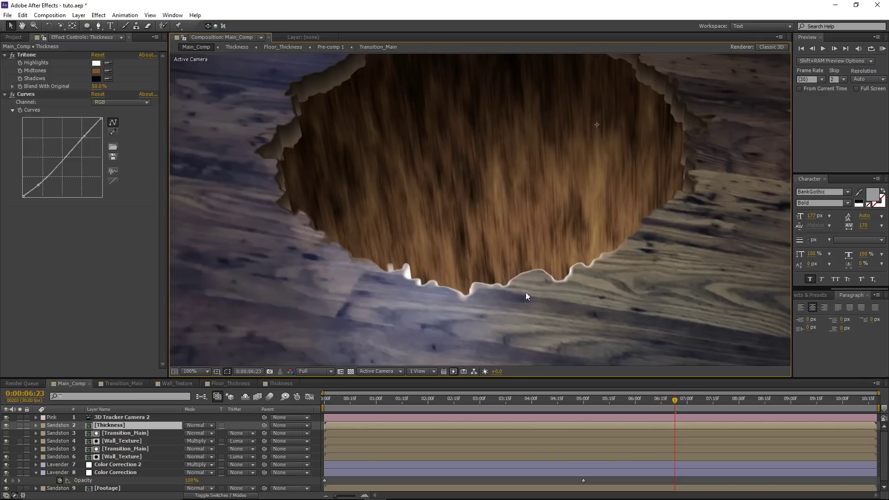
{"action": "scroll", "coordinate": [552, 255], "scroll_direction": "down", "scroll_amount": 2}
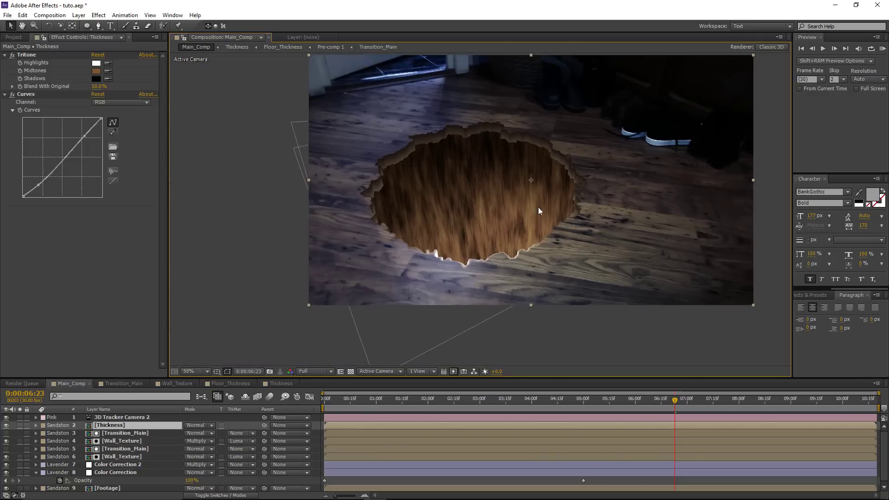
{"action": "left_click", "coordinate": [101, 27]}
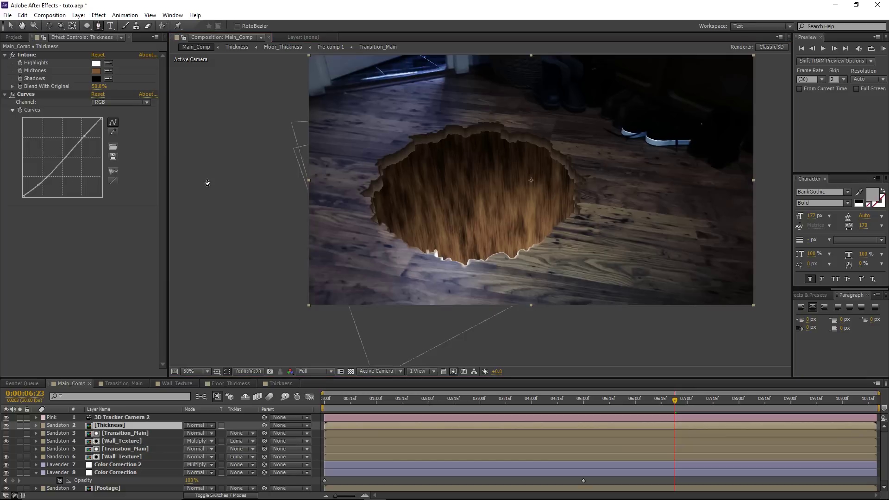
{"action": "left_click", "coordinate": [361, 273]}
{"action": "left_click", "coordinate": [431, 230]}
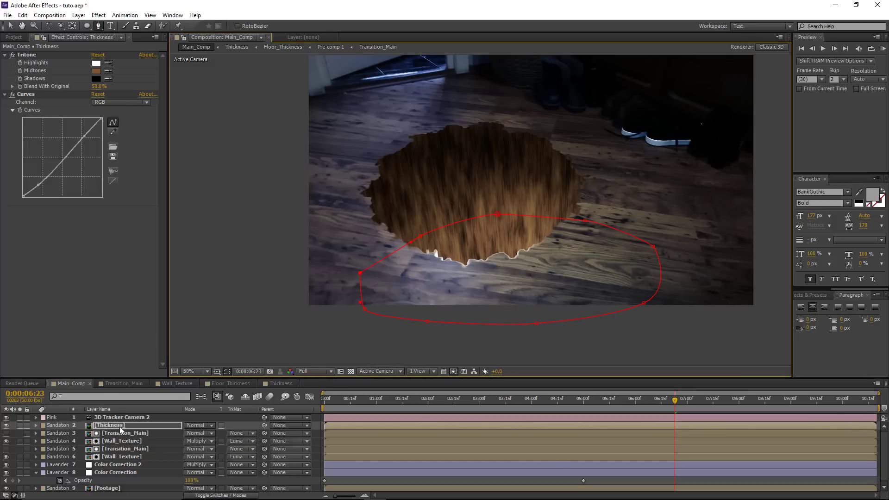
Set Mask 1 of the Thickness layer to Subtract so the near rim is cut away.
{"action": "left_click", "coordinate": [116, 426]}
{"action": "key", "text": "m"}
{"action": "left_click", "coordinate": [197, 433]}
{"action": "left_click", "coordinate": [200, 382]}
Expand Mask 1's properties and start keyframing its Mask Path at 0:00:06:22.
{"action": "left_click_drag", "start_coordinate": [662, 394], "coordinate": [673, 408]}
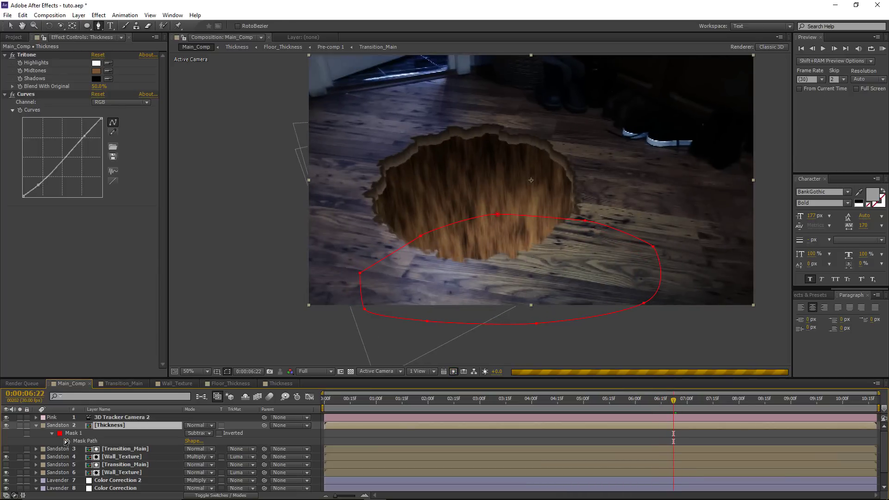
{"action": "left_click", "coordinate": [51, 434]}
{"action": "left_click", "coordinate": [51, 433]}
{"action": "left_click", "coordinate": [67, 441]}
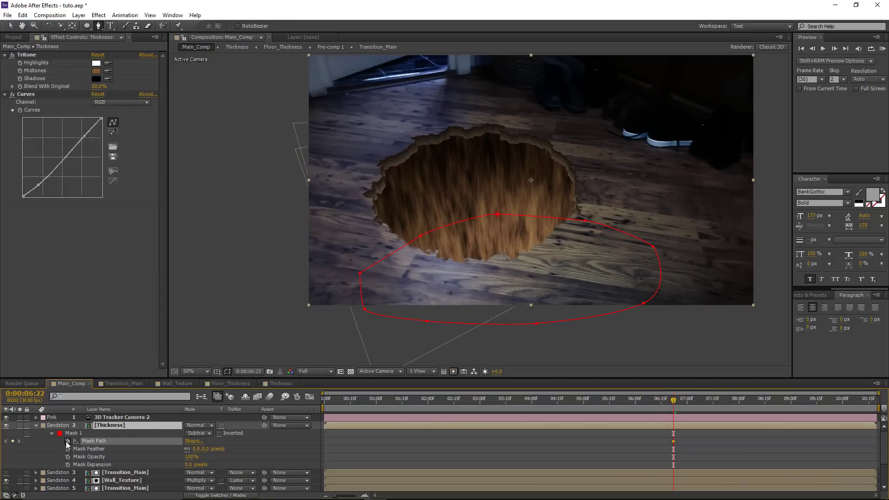
At 0:00:04:27, reshape Mask 1's path by raising its upper point to the small hole's near edge, then check 0:00:05:24.
{"action": "left_click_drag", "start_coordinate": [662, 403], "coordinate": [578, 415]}
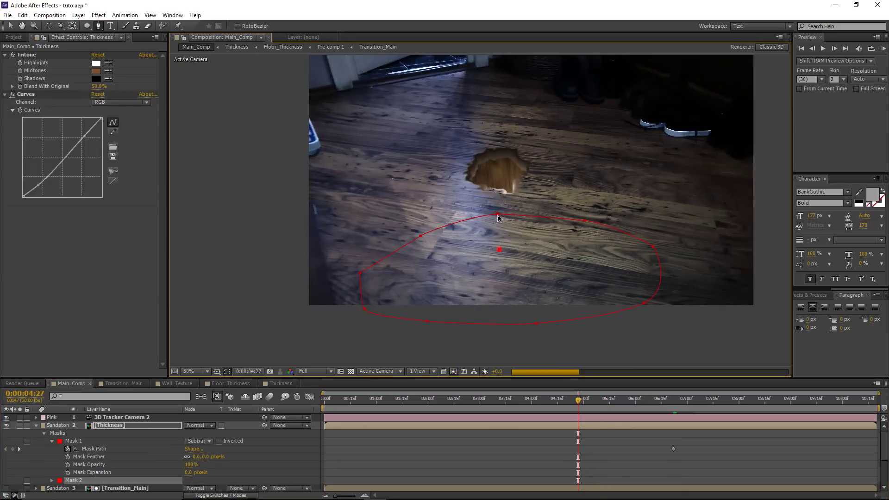
{"action": "left_click", "coordinate": [9, 26]}
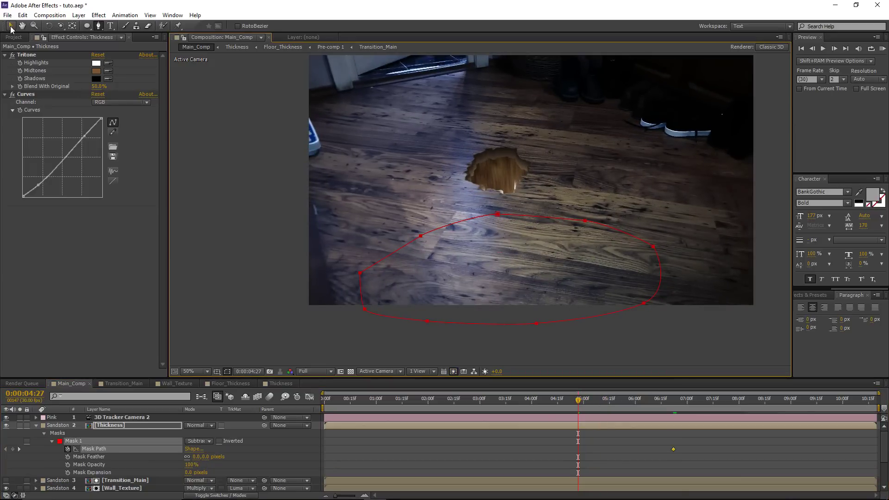
{"action": "left_click", "coordinate": [499, 215]}
{"action": "left_click_drag", "start_coordinate": [498, 213], "coordinate": [501, 177]}
{"action": "left_click_drag", "start_coordinate": [566, 219], "coordinate": [600, 218]}
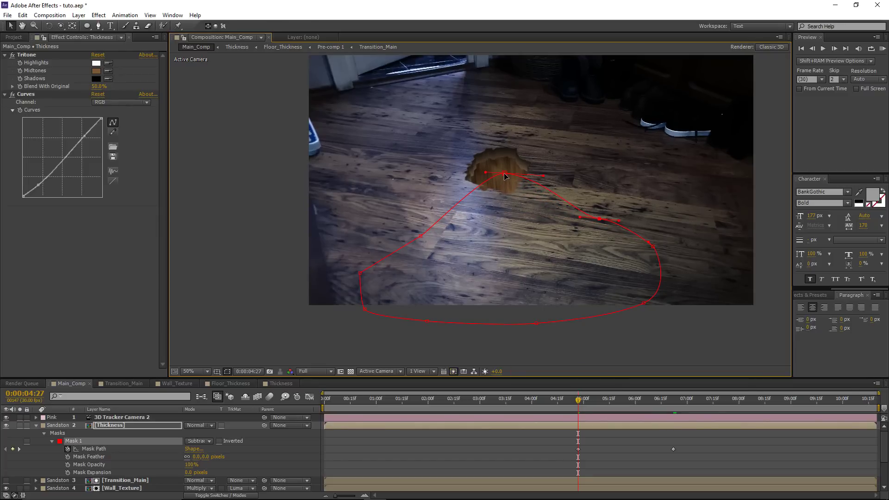
{"action": "left_click", "coordinate": [579, 454]}
{"action": "left_click_drag", "start_coordinate": [579, 399], "coordinate": [624, 402]}
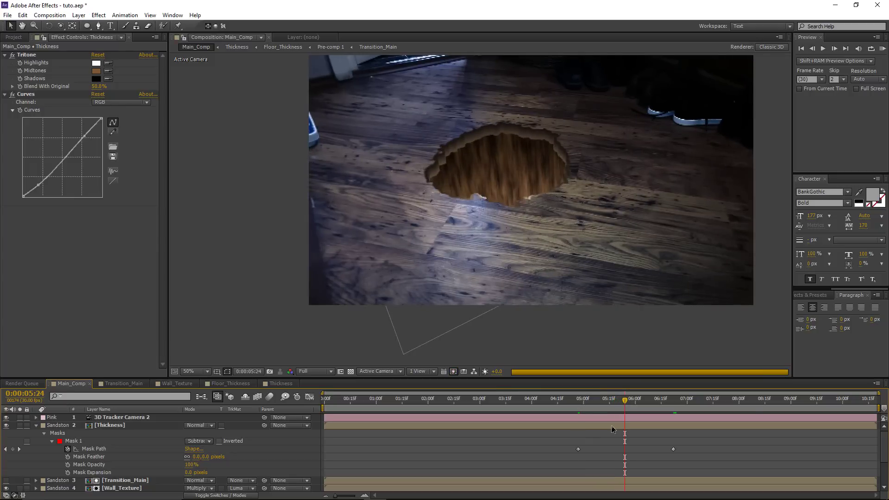
At 0:00:05:24, reshape the Thickness layer's Mask 1 path so its upper edge covers the hole's near rim.
{"action": "left_click", "coordinate": [452, 247]}
{"action": "left_click_drag", "start_coordinate": [503, 194], "coordinate": [489, 184]}
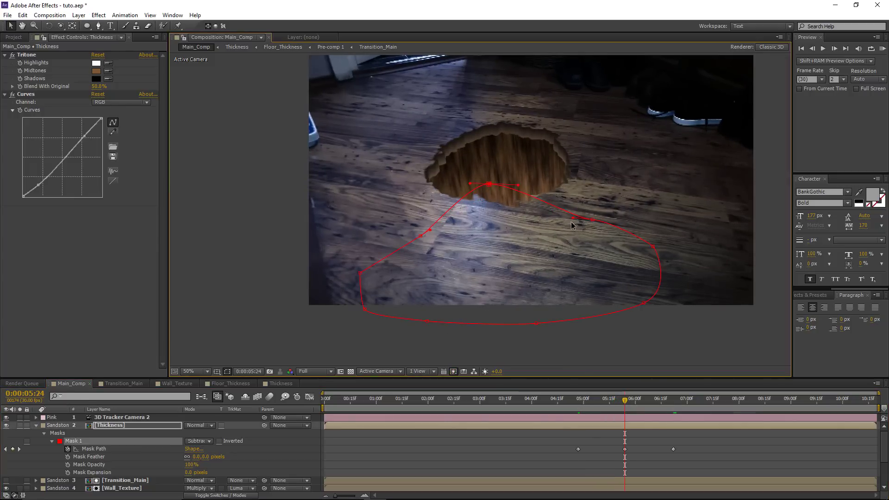
{"action": "left_click_drag", "start_coordinate": [592, 219], "coordinate": [616, 210]}
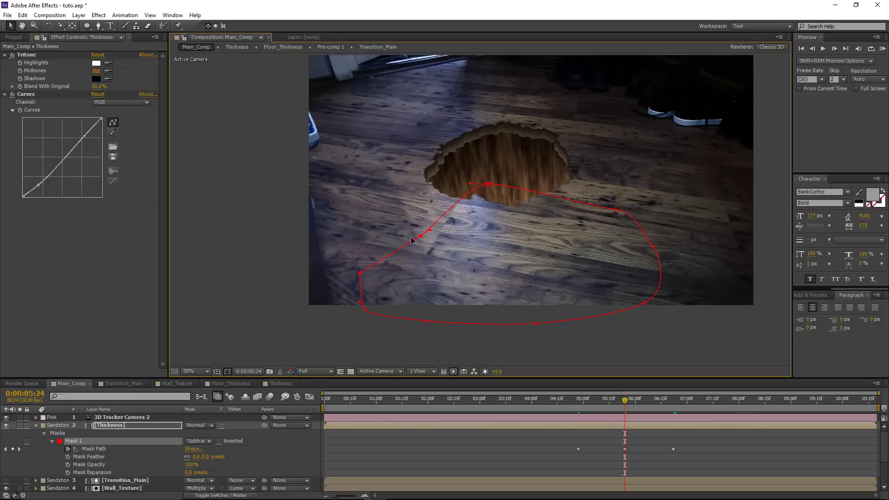
{"action": "left_click_drag", "start_coordinate": [420, 237], "coordinate": [463, 236]}
At 0:00:04:12, raise Mask 1's upper point to the small hole's near edge, then check the cut-out around 0:00:07:10.
{"action": "left_click_drag", "start_coordinate": [625, 428], "coordinate": [552, 421]}
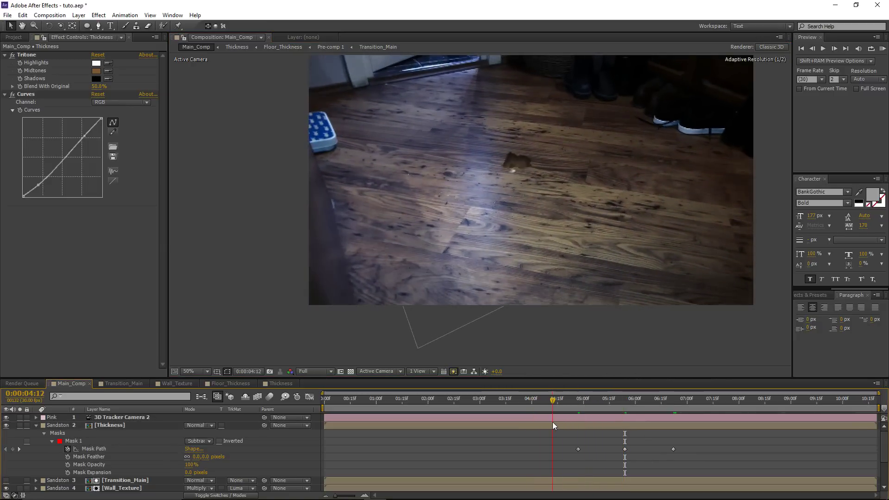
{"action": "left_click", "coordinate": [545, 424]}
{"action": "key", "text": "period"}
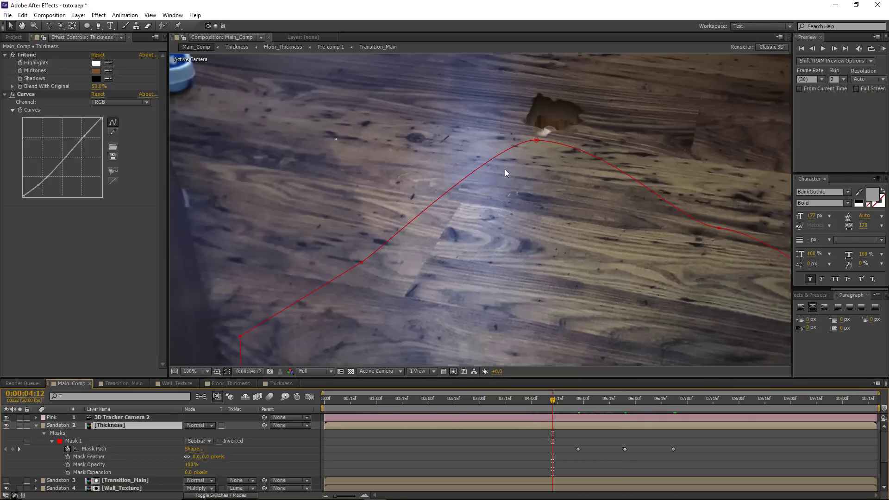
{"action": "left_click_drag", "start_coordinate": [537, 140], "coordinate": [539, 124]}
{"action": "left_click", "coordinate": [517, 431]}
{"action": "key", "text": "comma"}
{"action": "left_click_drag", "start_coordinate": [550, 407], "coordinate": [715, 409]}
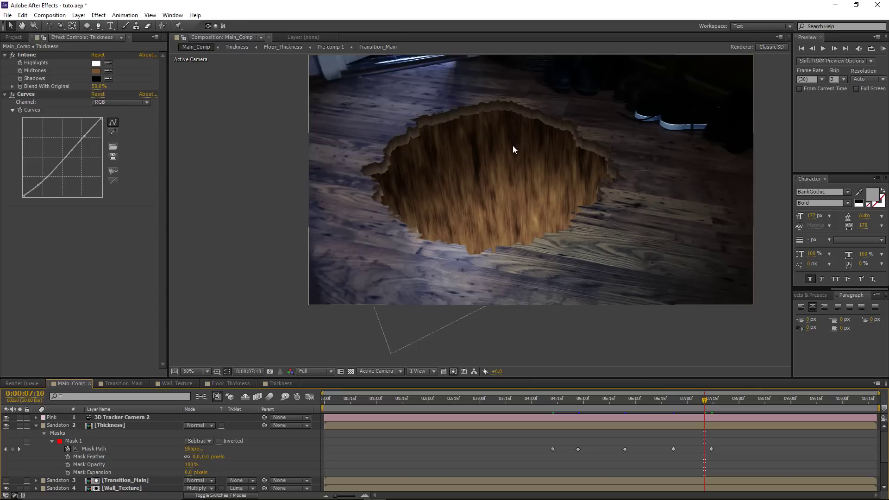
Collapse the Thickness layer and duplicate the lower Transition_Main and Wall_Texture layer pair.
{"action": "left_click", "coordinate": [36, 425]}
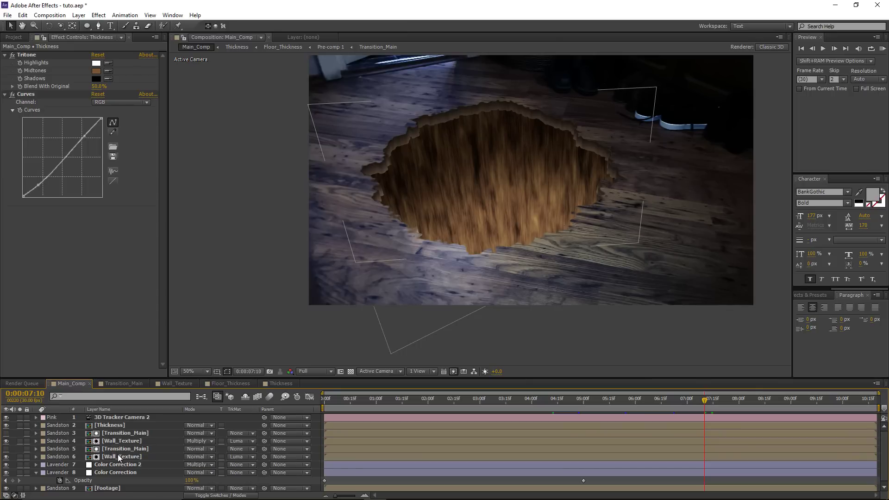
{"action": "left_click", "coordinate": [118, 457]}
{"action": "left_click", "coordinate": [123, 449], "text": "shift"}
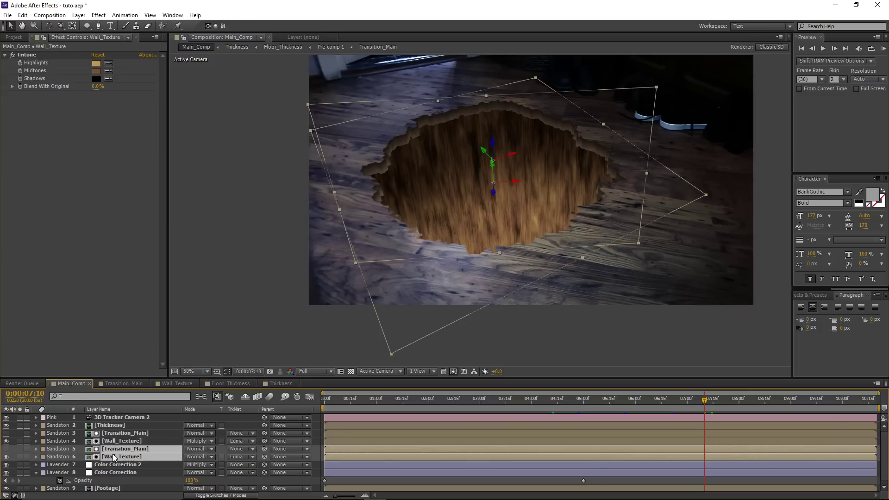
{"action": "key", "text": "ctrl+d"}
Set the blending mode of the Wall_Texture copy on layer 6 to Add.
{"action": "left_click", "coordinate": [124, 465]}
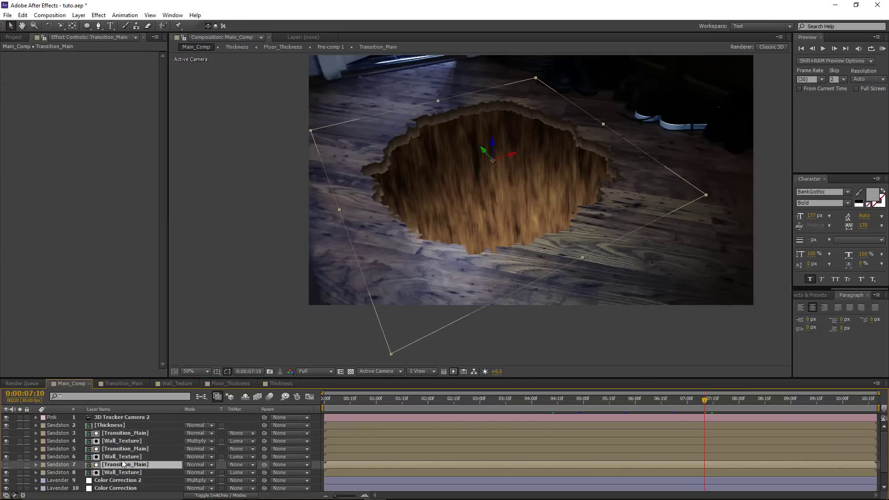
{"action": "left_click", "coordinate": [120, 457]}
{"action": "left_click", "coordinate": [190, 459]}
{"action": "left_click", "coordinate": [237, 145]}
Draw a closed Pen tool mask on layer 6 Wall_Texture around the hole's lower part, then raise its upper points.
{"action": "key", "text": "g"}
{"action": "left_click", "coordinate": [366, 241]}
{"action": "left_click_drag", "start_coordinate": [414, 215], "coordinate": [431, 199]}
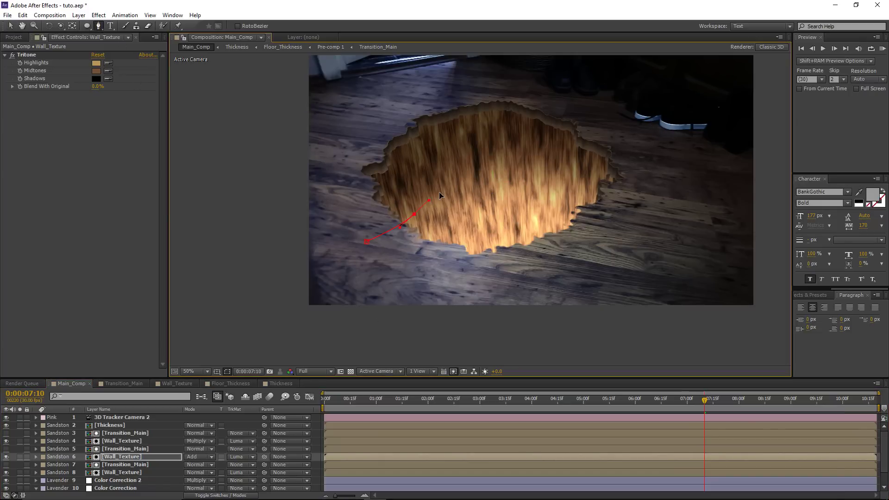
{"action": "left_click_drag", "start_coordinate": [526, 179], "coordinate": [543, 183]}
{"action": "left_click_drag", "start_coordinate": [584, 202], "coordinate": [653, 240]}
{"action": "left_click_drag", "start_coordinate": [663, 284], "coordinate": [642, 304]}
{"action": "left_click_drag", "start_coordinate": [575, 313], "coordinate": [551, 317]}
{"action": "key", "text": "v"}
{"action": "left_click_drag", "start_coordinate": [460, 183], "coordinate": [463, 170]}
{"action": "left_click_drag", "start_coordinate": [526, 179], "coordinate": [593, 201]}
Feather the Wall_Texture copy's Mask 1 by 344 pixels and lower the points along its upper edge.
{"action": "left_click", "coordinate": [135, 455]}
{"action": "key", "text": "f"}
{"action": "left_click_drag", "start_coordinate": [194, 472], "coordinate": [355, 463]}
{"action": "left_click_drag", "start_coordinate": [462, 170], "coordinate": [464, 177]}
{"action": "left_click_drag", "start_coordinate": [529, 191], "coordinate": [527, 202]}
{"action": "left_click_drag", "start_coordinate": [594, 201], "coordinate": [599, 211]}
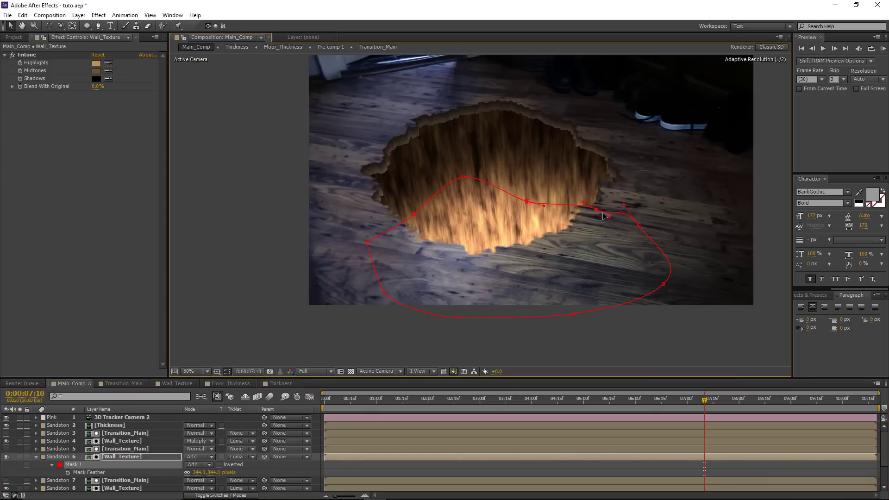
Add a Curves effect to the masked Wall_Texture layer and shape it into a steep S-curve for stronger contrast.
{"action": "left_click", "coordinate": [106, 15]}
{"action": "mouse_move", "coordinate": [139, 100]}
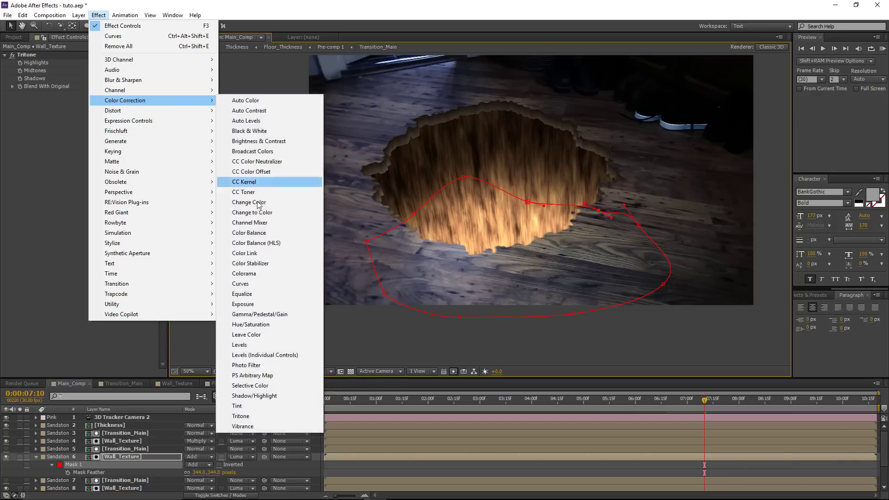
{"action": "left_click", "coordinate": [256, 285]}
{"action": "left_click_drag", "start_coordinate": [39, 180], "coordinate": [45, 188]}
{"action": "left_click_drag", "start_coordinate": [82, 141], "coordinate": [76, 127]}
Add a Glow effect to the masked Wall_Texture layer with a 24.7% threshold and a radius of 145, then hide the mask outline.
{"action": "left_click", "coordinate": [98, 15]}
{"action": "left_click", "coordinate": [50, 15]}
{"action": "left_click", "coordinate": [98, 15]}
{"action": "mouse_move", "coordinate": [153, 242]}
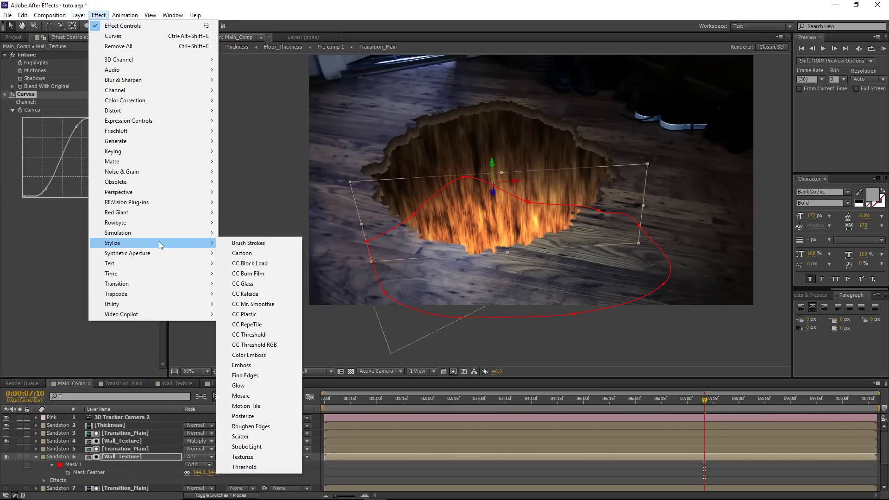
{"action": "left_click", "coordinate": [238, 385]}
{"action": "left_click_drag", "start_coordinate": [97, 225], "coordinate": [119, 234]}
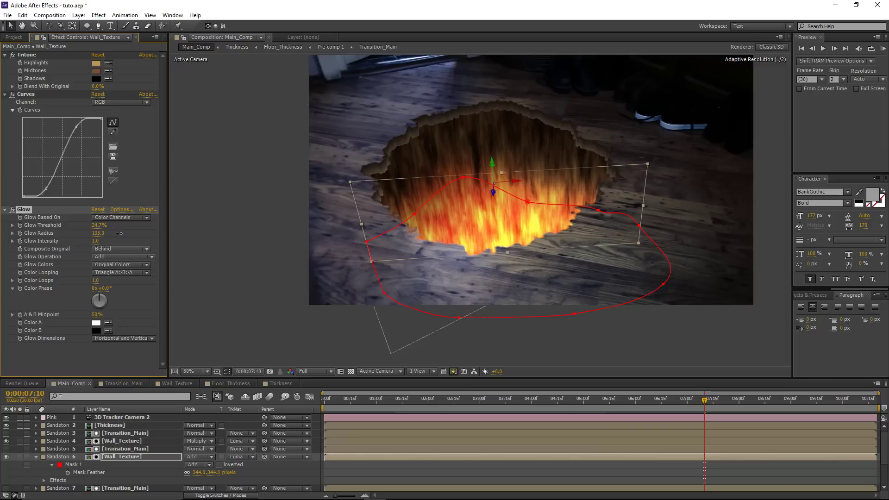
{"action": "left_click", "coordinate": [227, 371]}
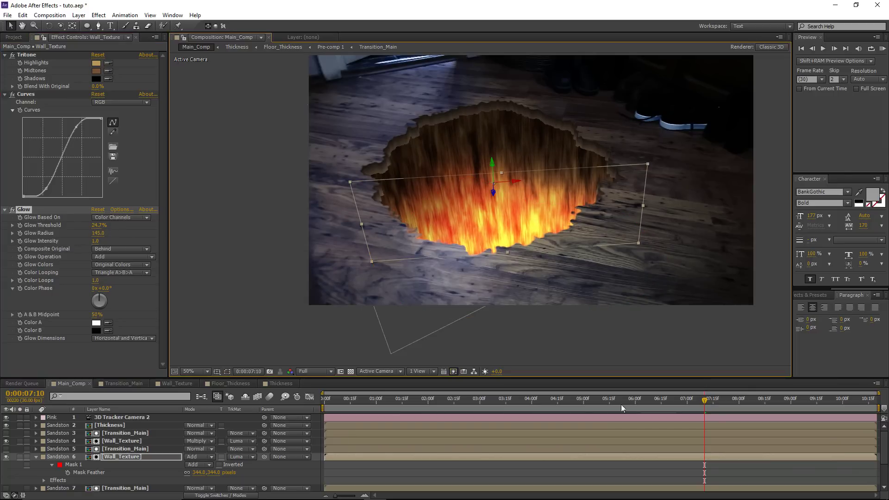
Scrub through the fiery glow, then set the Opacity of layer 6 Wall_Texture to 30%.
{"action": "left_click_drag", "start_coordinate": [706, 407], "coordinate": [625, 422]}
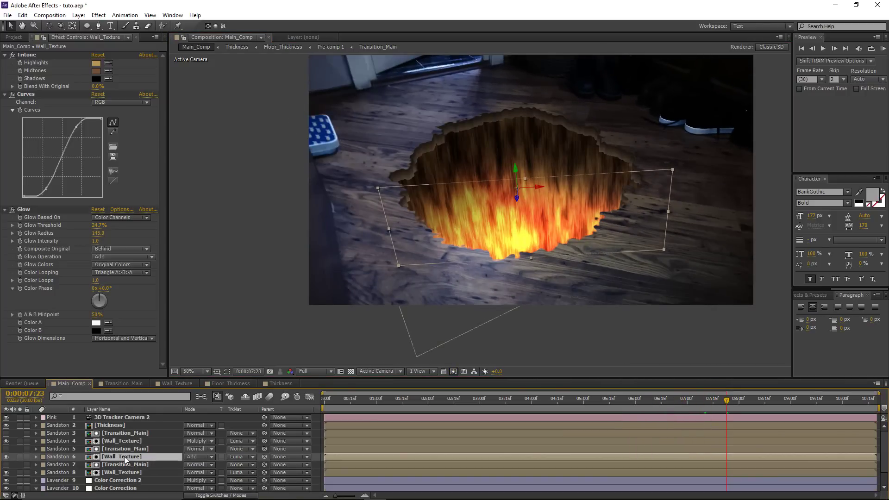
{"action": "key", "text": "t"}
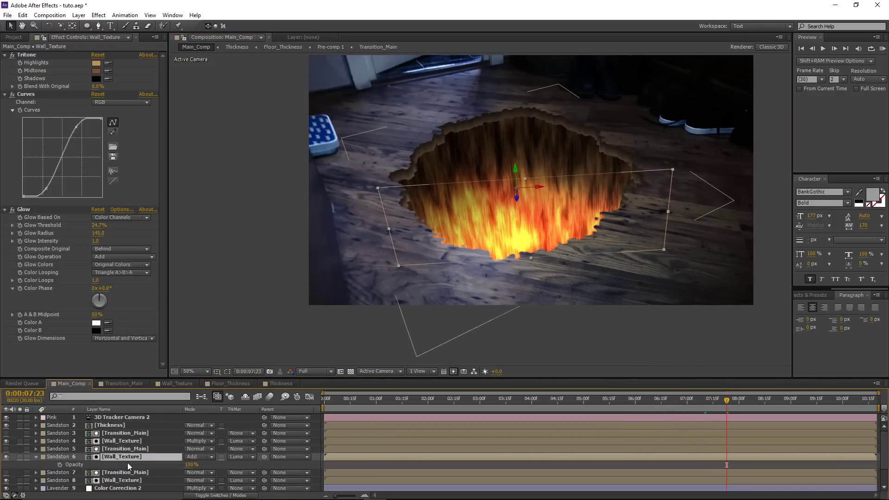
{"action": "left_click", "coordinate": [191, 465]}
{"action": "type", "text": "30"}
{"action": "key", "text": "Return"}
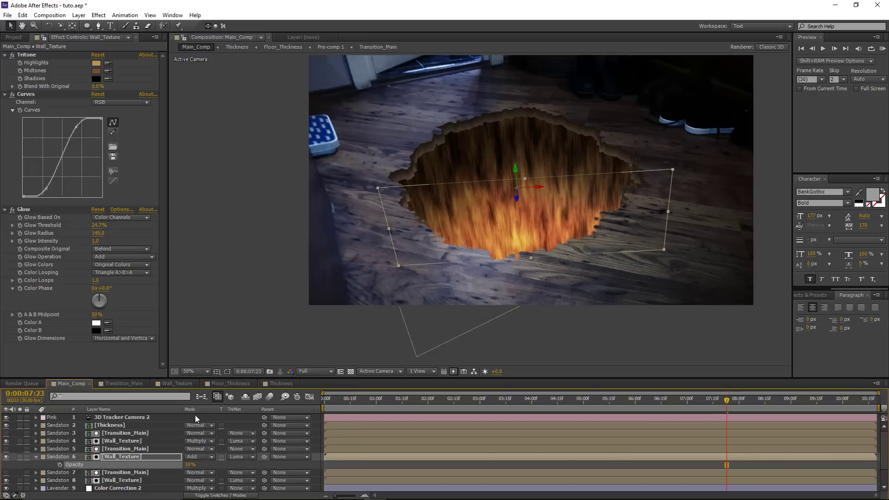
Add the expression wiggle(2,35) to the Opacity of layer 6 Wall_Texture.
{"action": "left_click", "coordinate": [59, 465], "text": "alt"}
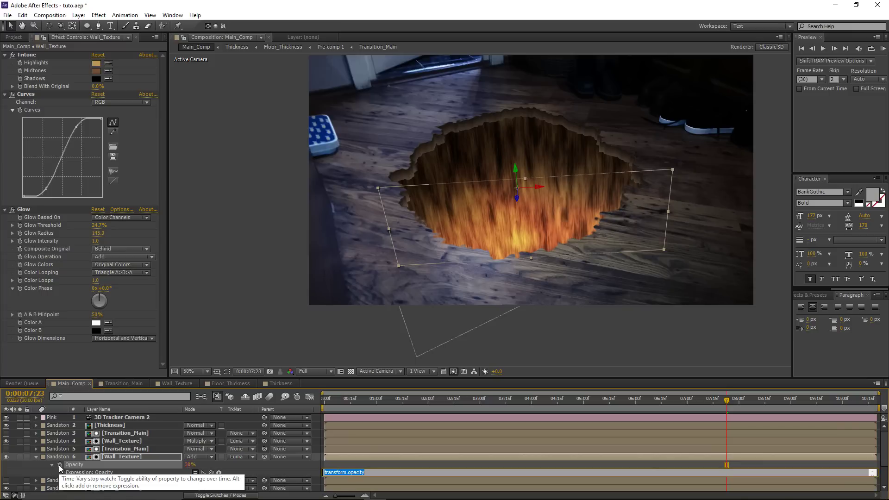
{"action": "type", "text": "wiggle()"}
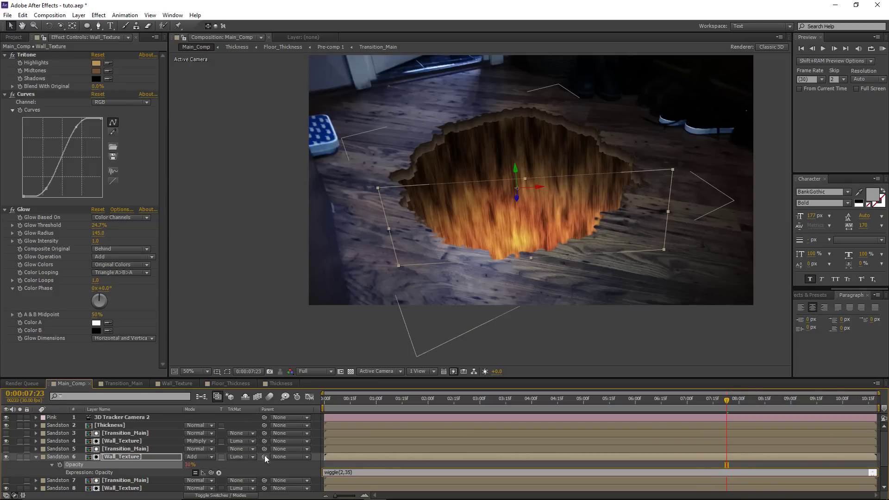
{"action": "left_click", "coordinate": [337, 457]}
Solo the glowing Wall_Texture layer, start the work area at about 0:00:04:20 and preview the flicker.
{"action": "left_click", "coordinate": [20, 456]}
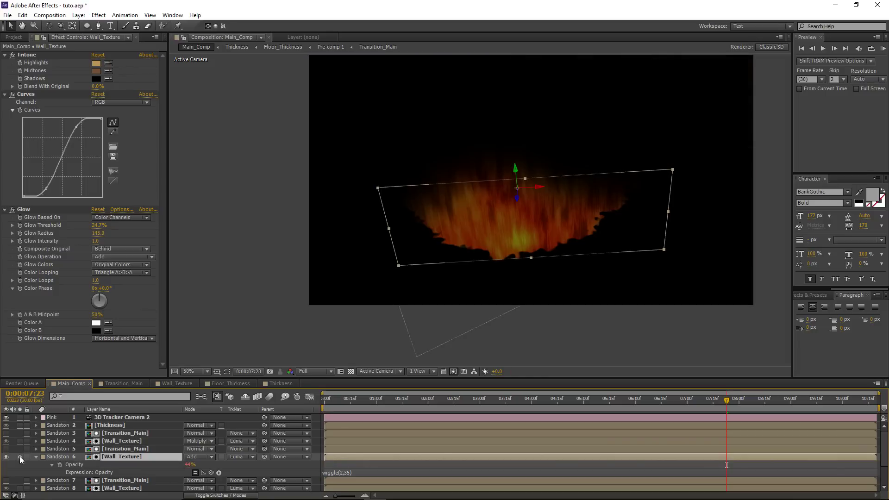
{"action": "left_click_drag", "start_coordinate": [322, 402], "coordinate": [564, 407]}
{"action": "key", "text": "KP_0"}
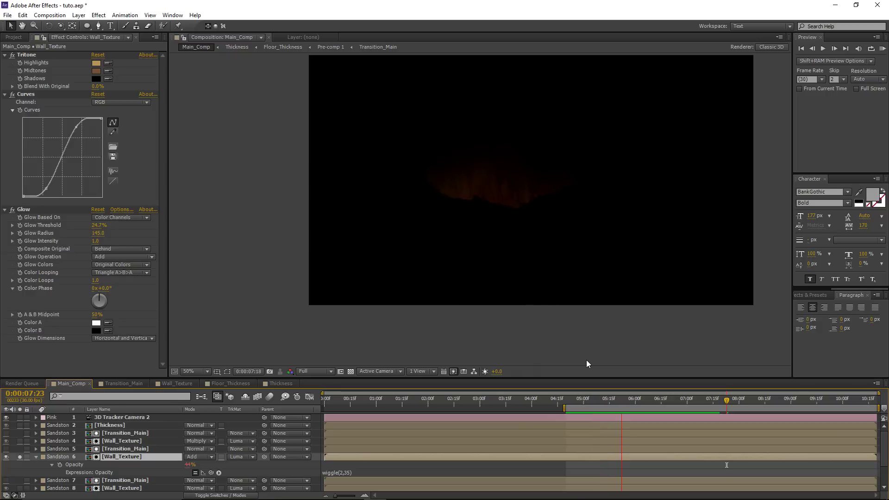
{"action": "key", "text": "space"}
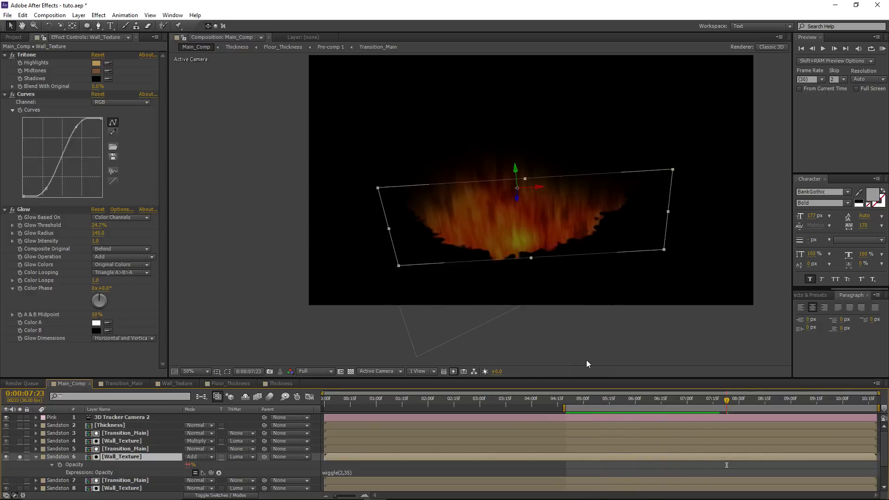
Lower the base Opacity value of the glowing Wall_Texture layer.
{"action": "key", "text": "t"}
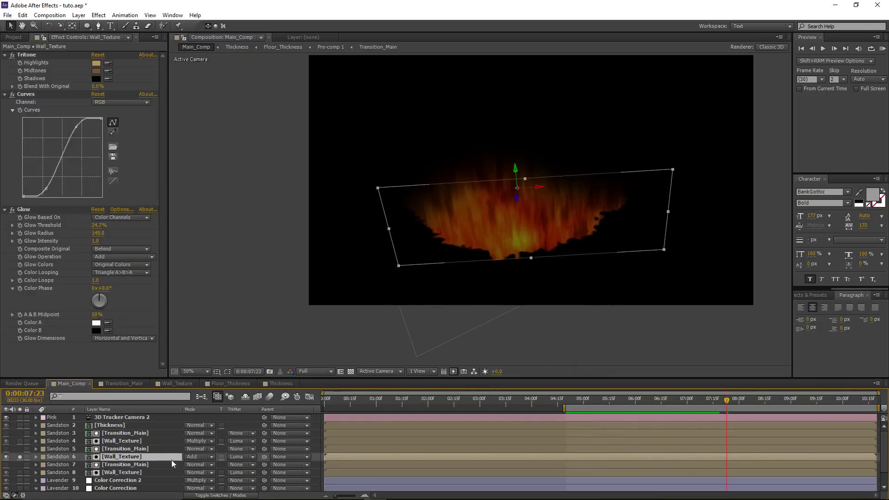
{"action": "key", "text": "t"}
{"action": "left_click", "coordinate": [191, 464]}
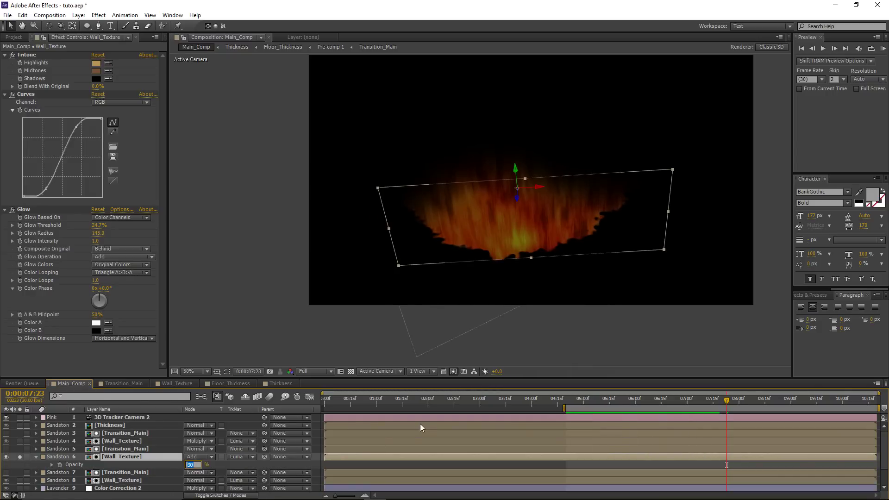
{"action": "key", "text": "Return"}
{"action": "key", "text": "m"}
{"action": "key", "text": "m"}
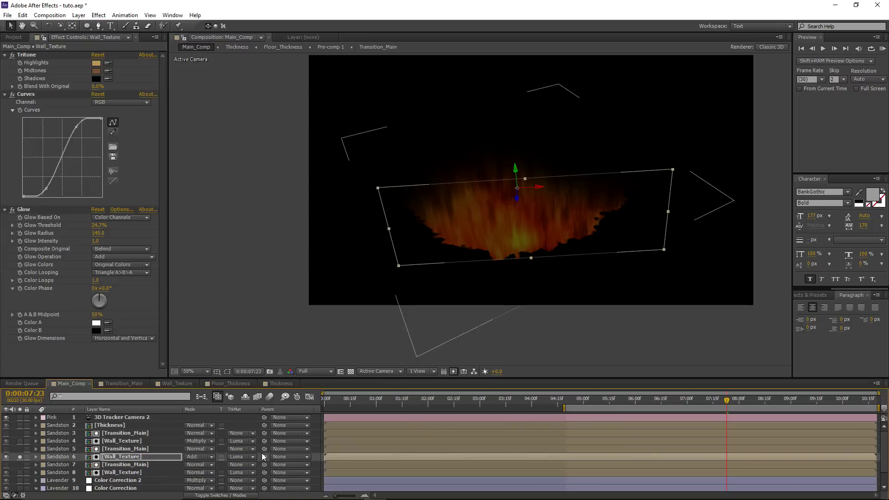
Change the glowing Wall_Texture layer's Opacity expression to wiggle(1.2,25).
{"action": "key", "text": "t"}
{"action": "left_click", "coordinate": [52, 464]}
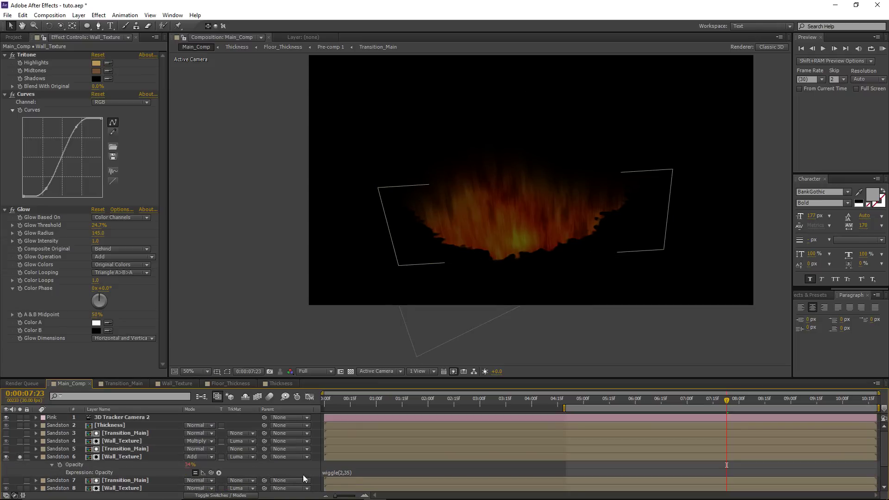
{"action": "left_click", "coordinate": [349, 472]}
{"action": "left_click", "coordinate": [349, 471]}
{"action": "key", "text": "BackSpace"}
{"action": "type", "text": "1."}
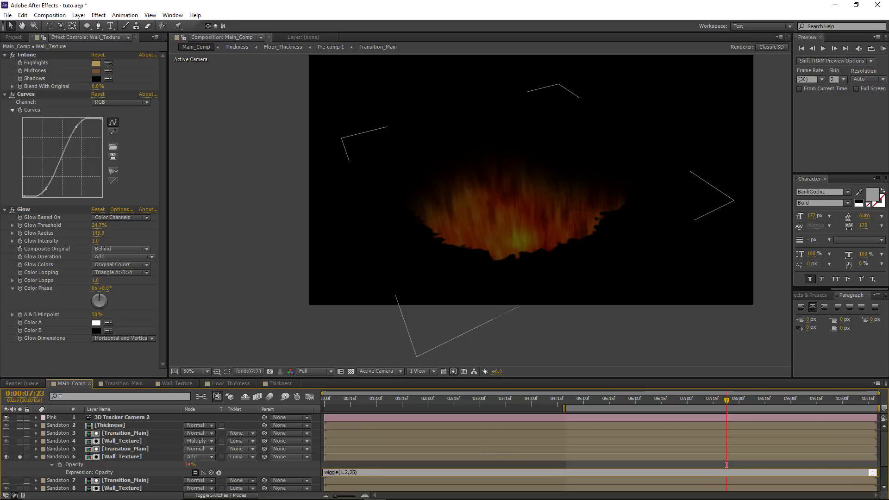
{"action": "left_click", "coordinate": [593, 465]}
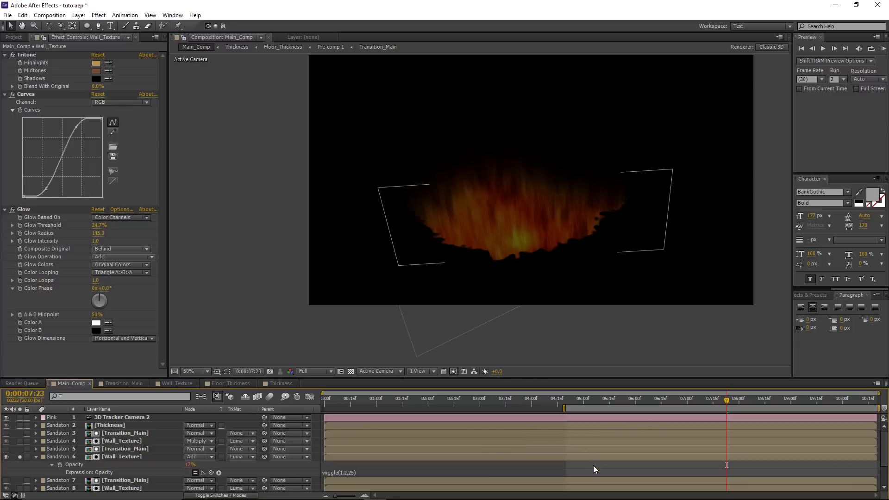
Preview the slower flicker, then at 0:00:07:00 turn off the glowing Wall_Texture layer's solo and collapse its properties.
{"action": "key", "text": "KP_0"}
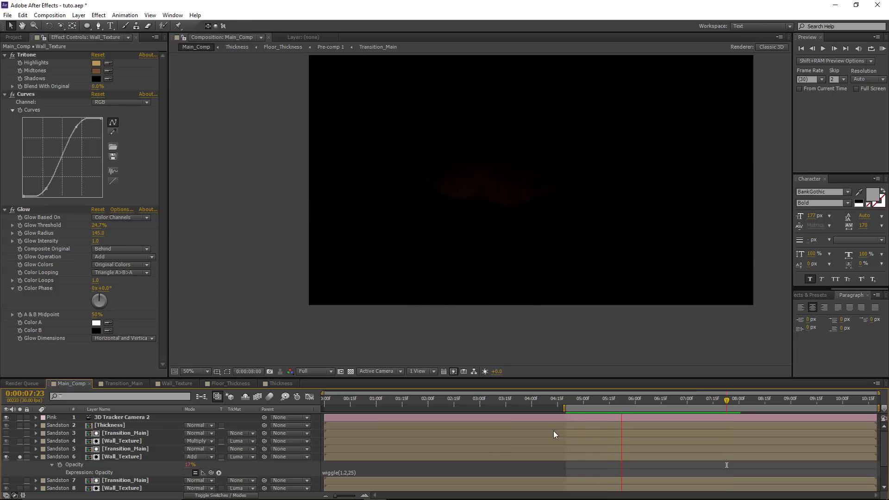
{"action": "key", "text": "space"}
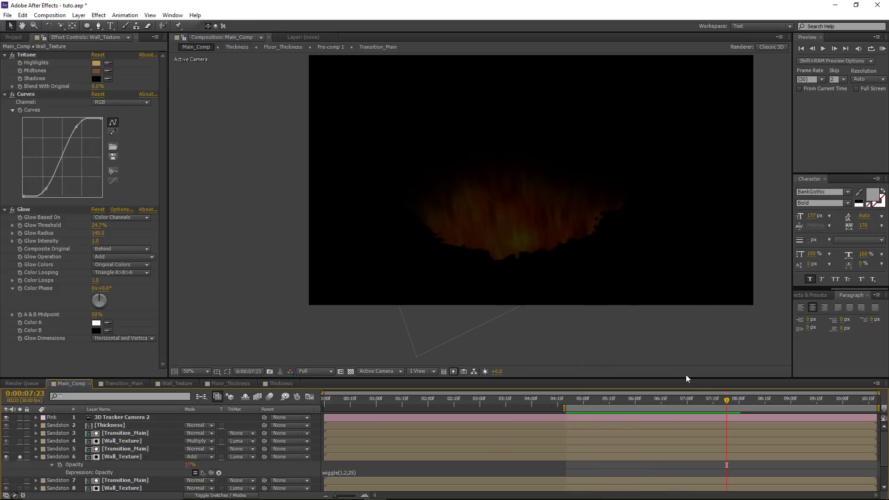
{"action": "left_click_drag", "start_coordinate": [712, 396], "coordinate": [687, 400]}
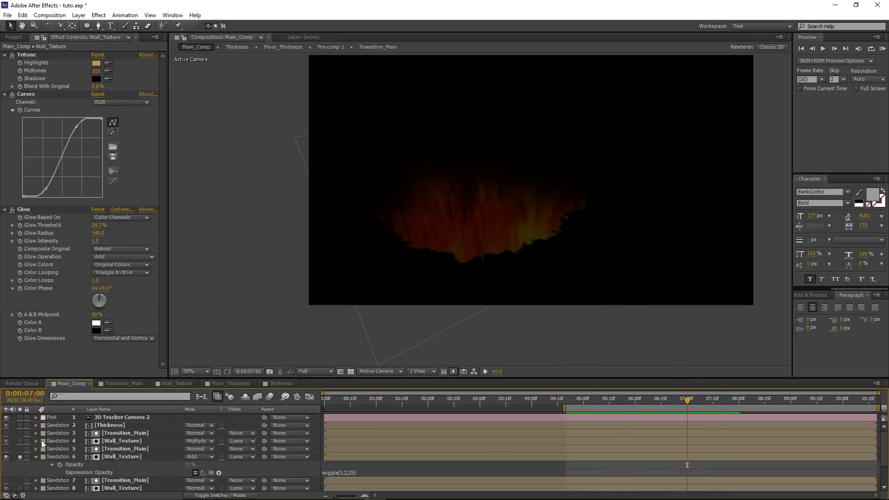
{"action": "left_click", "coordinate": [19, 456]}
{"action": "left_click", "coordinate": [36, 457]}
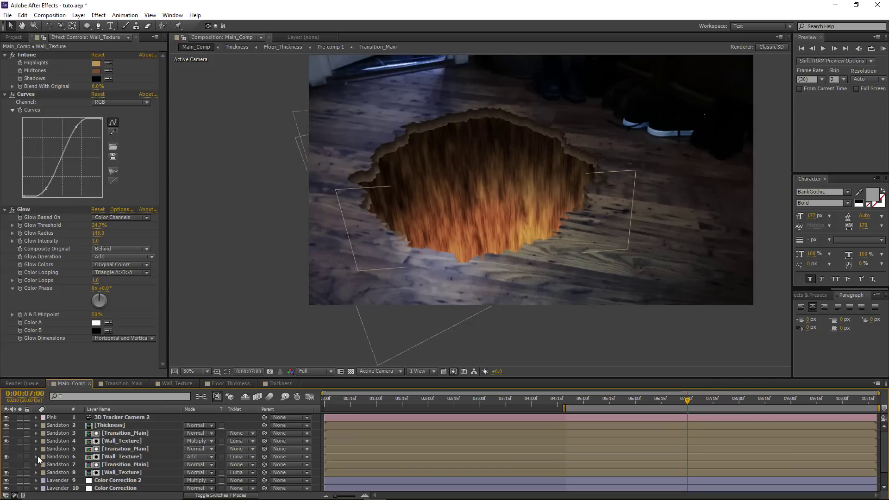
Create a new composition from the Transition_Main composition.
{"action": "left_click_drag", "start_coordinate": [382, 190], "coordinate": [384, 194]}
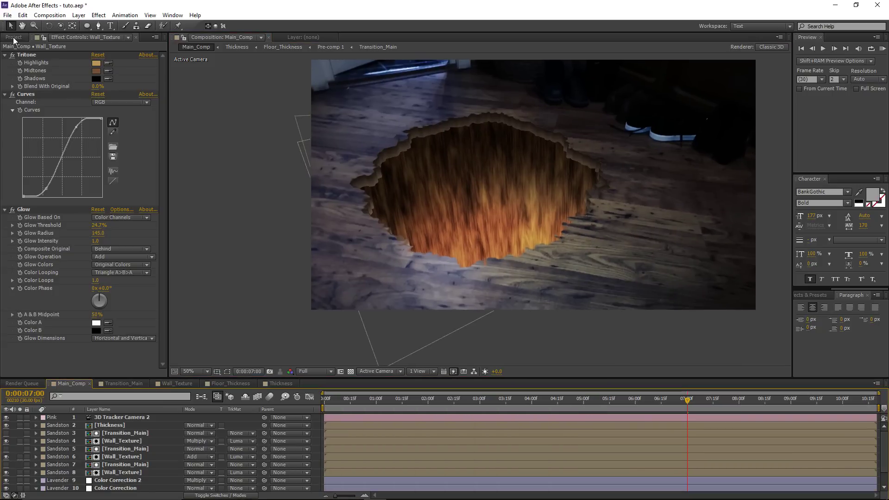
{"action": "left_click", "coordinate": [14, 37]}
{"action": "left_click", "coordinate": [18, 199]}
{"action": "left_click_drag", "start_coordinate": [29, 179], "coordinate": [28, 371]}
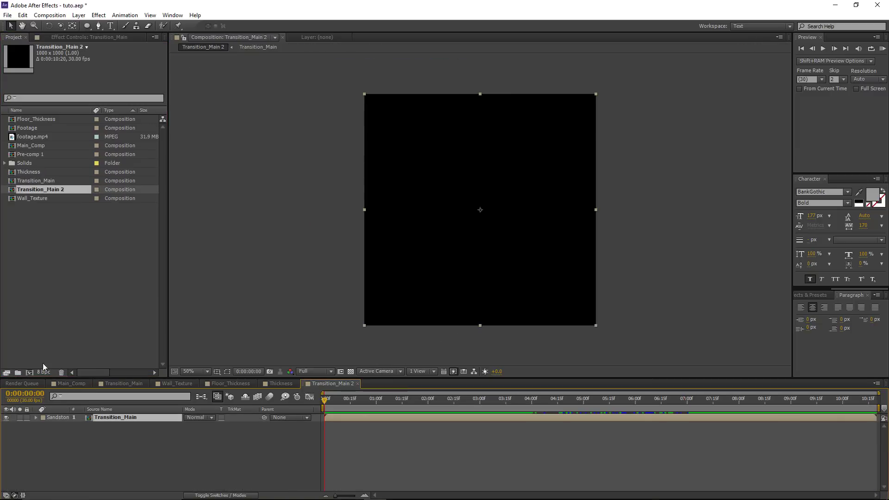
Rename the new composition to Cracks and set its size to 2000 x 2000 px.
{"action": "left_click", "coordinate": [50, 15]}
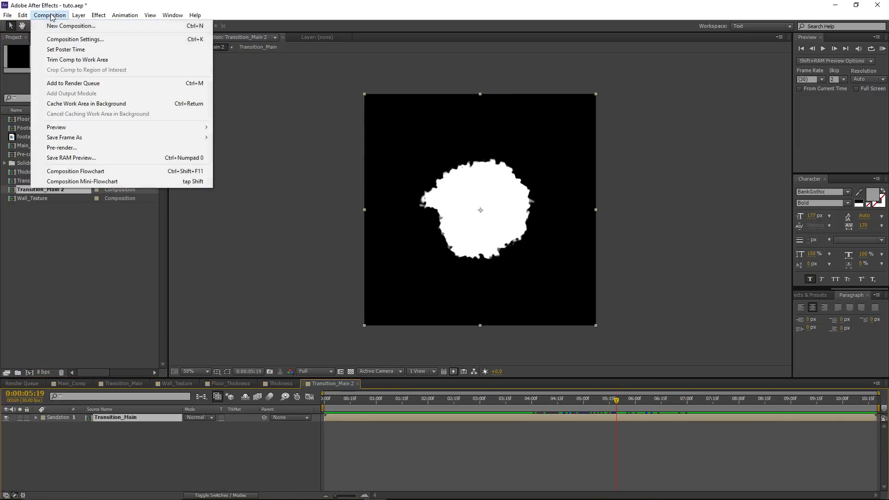
{"action": "left_click", "coordinate": [68, 40]}
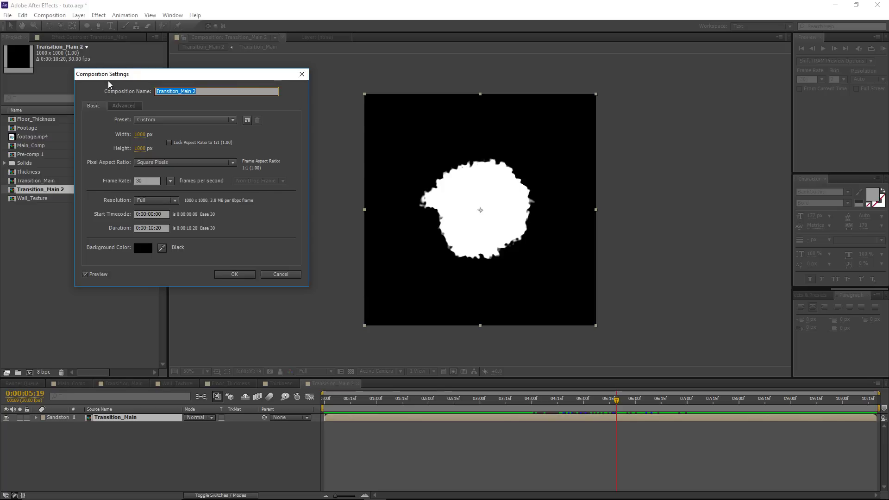
{"action": "type", "text": "Cracks"}
{"action": "key", "text": "Tab"}
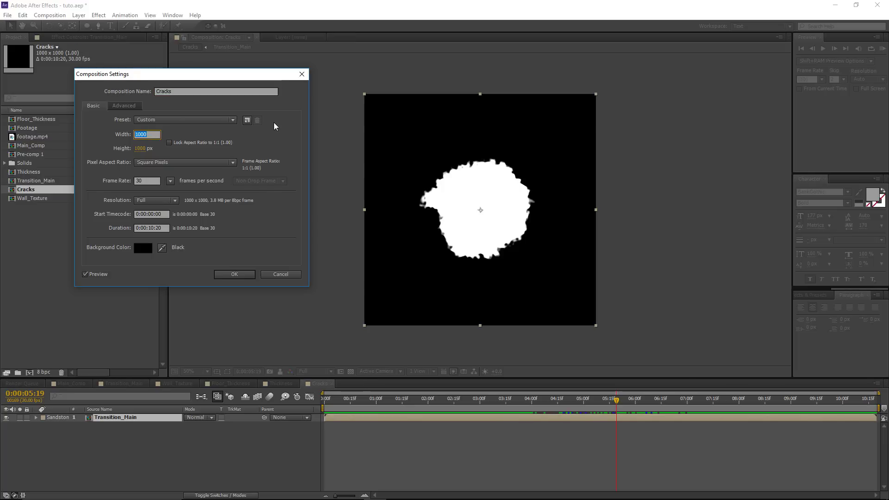
{"action": "type", "text": "2000"}
{"action": "key", "text": "Tab"}
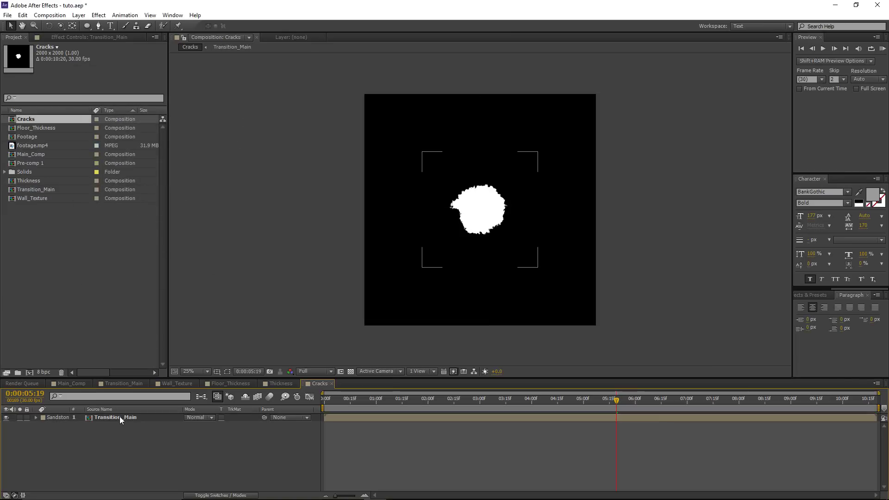
Duplicate the Transition_Main layer and apply Fast Blur with a Blurriness of 178 to the lower copy.
{"action": "left_click", "coordinate": [120, 417]}
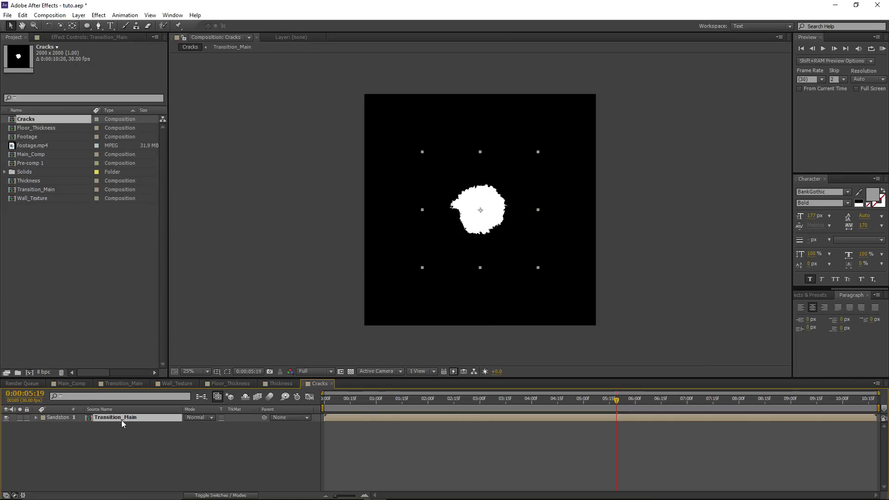
{"action": "key", "text": "ctrl+d"}
{"action": "left_click", "coordinate": [136, 426]}
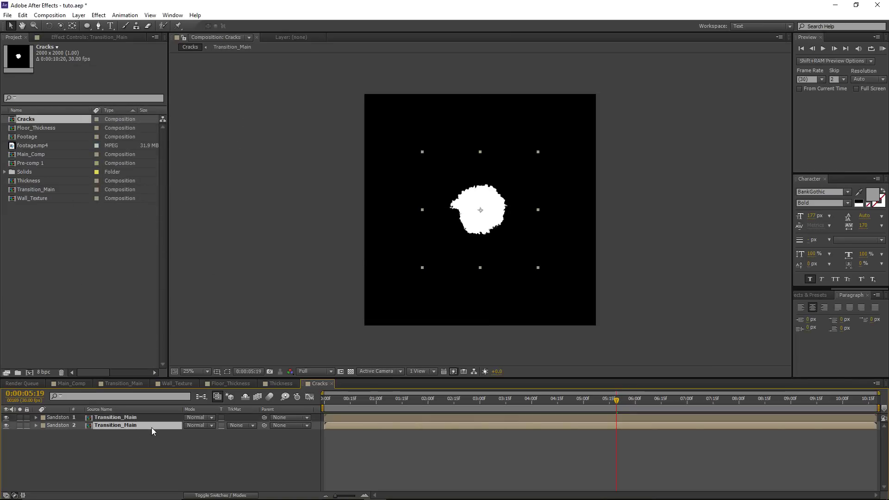
{"action": "left_click", "coordinate": [99, 15]}
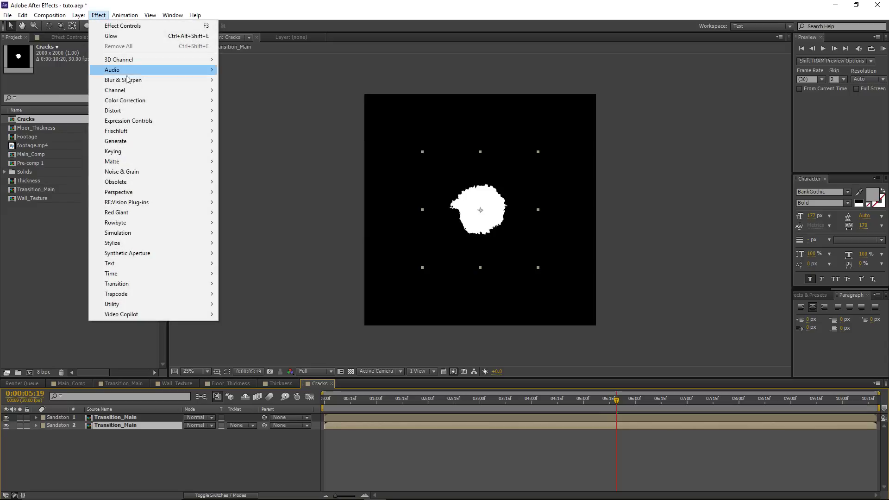
{"action": "mouse_move", "coordinate": [194, 80]}
{"action": "left_click", "coordinate": [258, 186]}
{"action": "left_click_drag", "start_coordinate": [97, 63], "coordinate": [203, 64]}
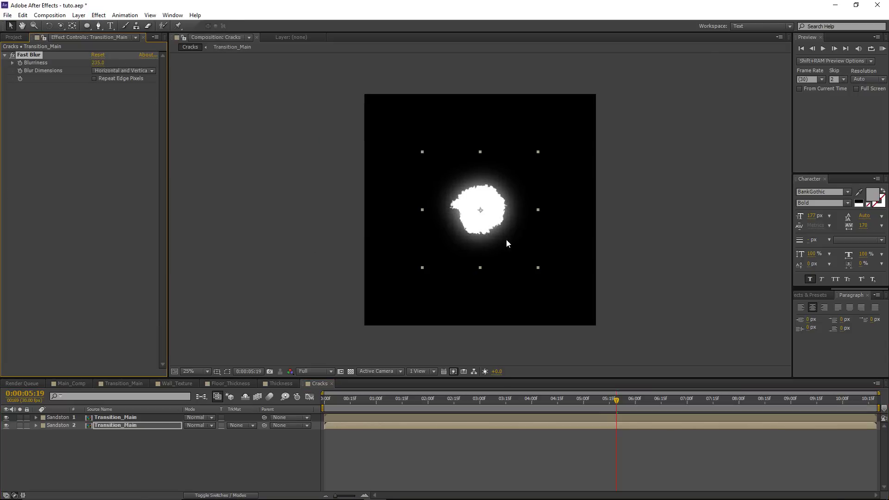
{"action": "key", "text": "period"}
{"action": "mouse_move", "coordinate": [96, 65]}
{"action": "left_mouse_down"}
{"action": "mouse_move", "coordinate": [66, 84]}
{"action": "mouse_move", "coordinate": [92, 81]}
{"action": "left_mouse_up"}
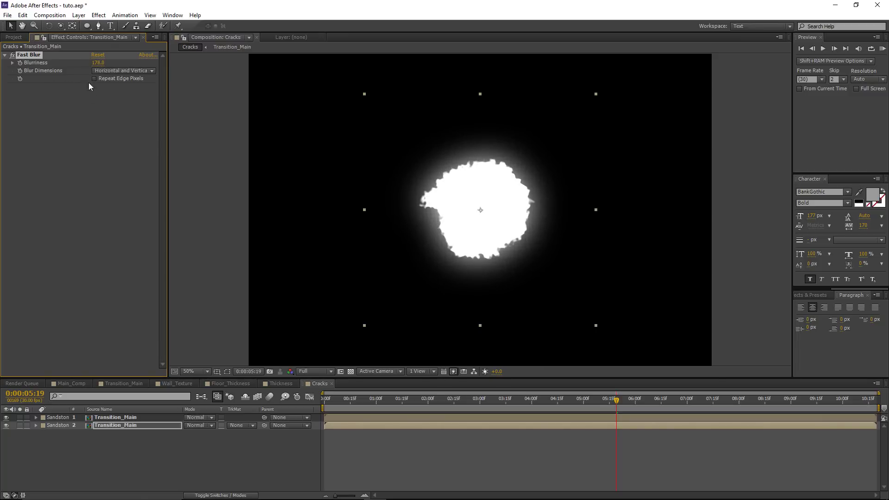
Set the blurred lower layer's track matte to Luma Inverted Matte "Transition_Main".
{"action": "left_click", "coordinate": [132, 428]}
{"action": "left_click", "coordinate": [241, 425]}
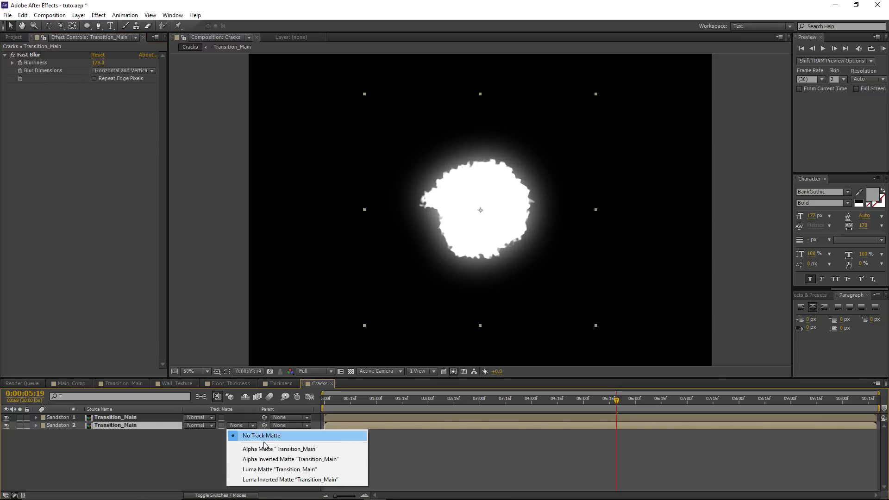
{"action": "left_click", "coordinate": [303, 480]}
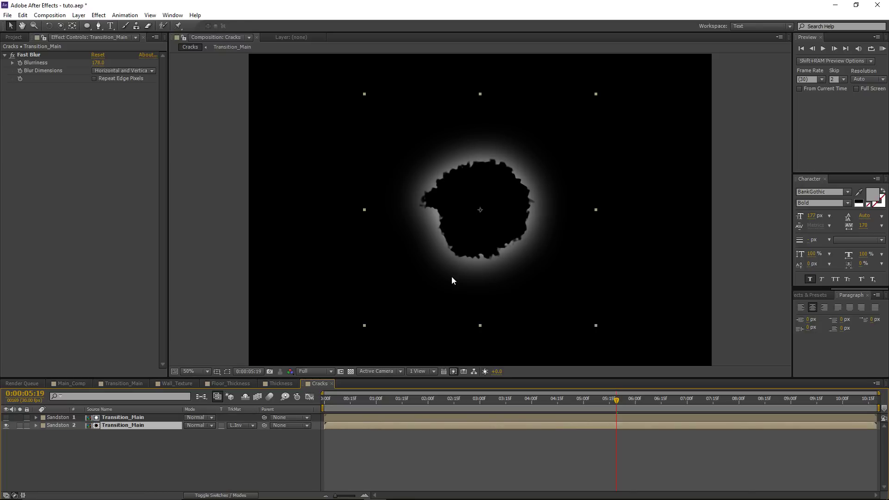
At 0:00:06:15 raise the Fast Blur Blurriness to 247 and check the halo up to 0:00:07:09.
{"action": "left_click_drag", "start_coordinate": [624, 401], "coordinate": [661, 400]}
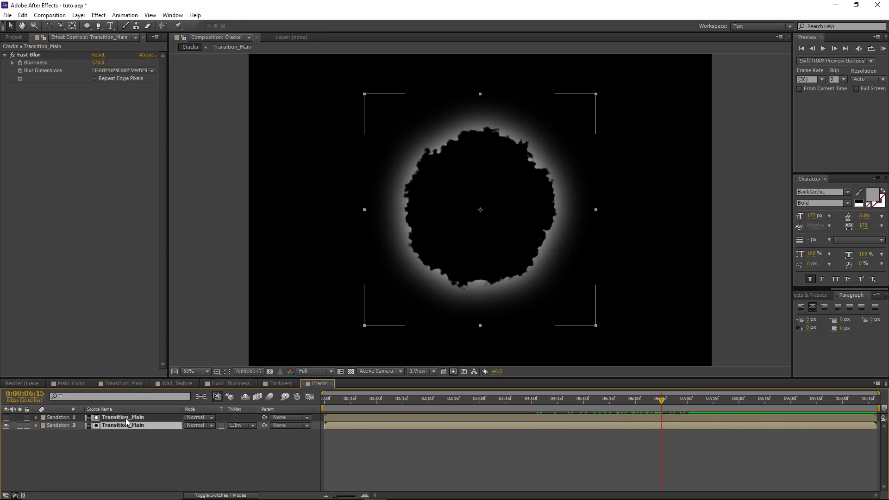
{"action": "left_click_drag", "start_coordinate": [96, 65], "coordinate": [140, 62]}
{"action": "left_click_drag", "start_coordinate": [120, 65], "coordinate": [131, 65]}
{"action": "left_click_drag", "start_coordinate": [557, 404], "coordinate": [702, 406]}
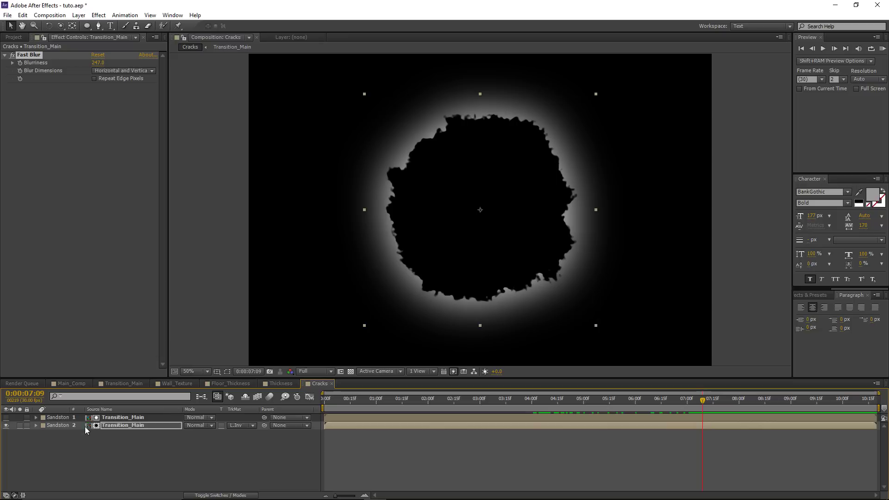
Pre-compose both Transition_Main layers, moving all attributes into the new composition.
{"action": "left_click", "coordinate": [142, 419], "text": "shift"}
{"action": "key", "text": "ctrl+shift+c"}
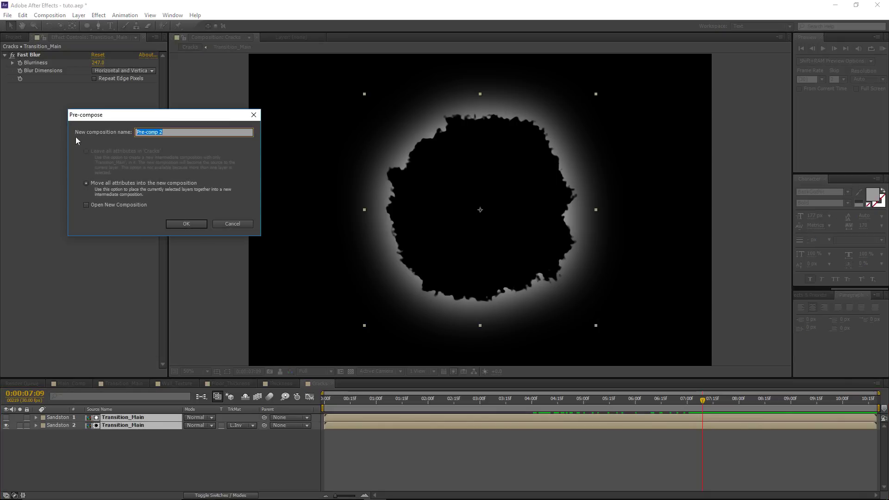
{"action": "left_click", "coordinate": [191, 221]}
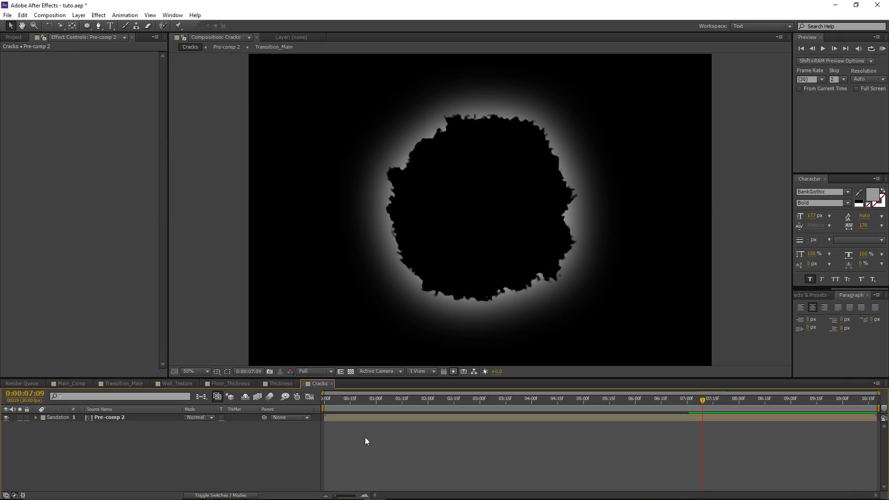
Add a white solid to the Cracks composition and apply Fractal Noise to it.
{"action": "key", "text": "ctrl+y"}
{"action": "left_click", "coordinate": [191, 253]}
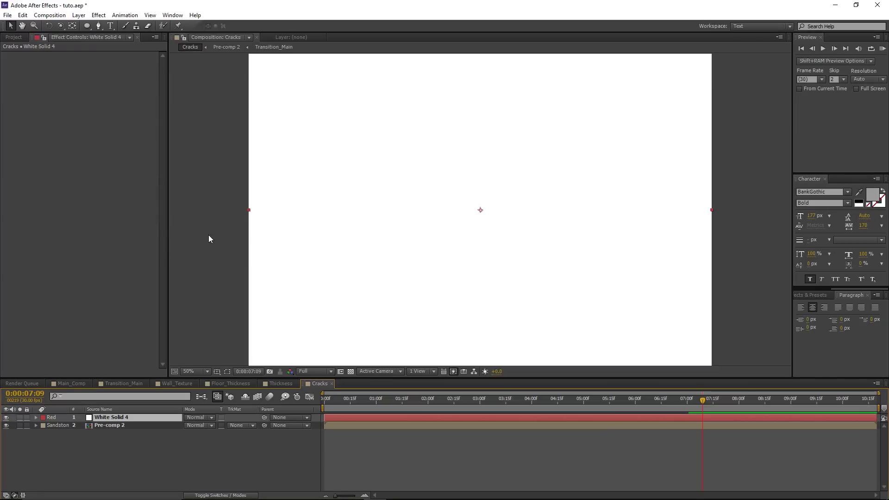
{"action": "left_click", "coordinate": [99, 15]}
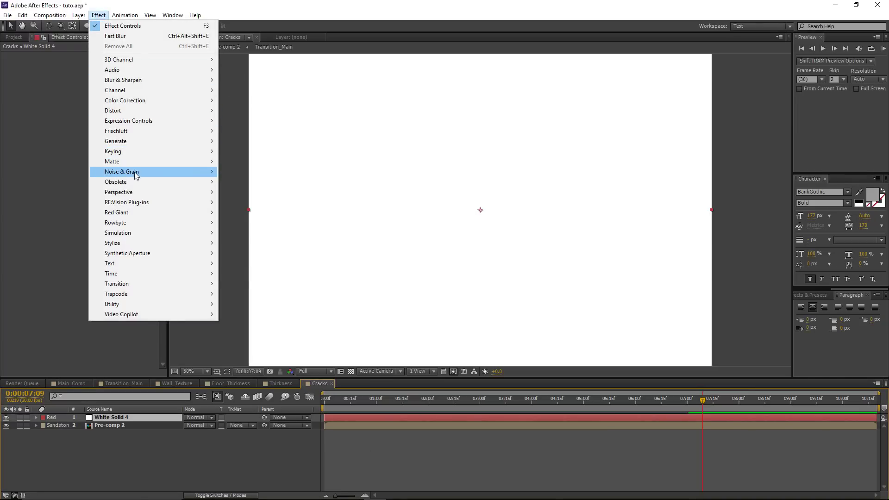
{"action": "mouse_move", "coordinate": [214, 172]}
{"action": "left_click", "coordinate": [250, 191]}
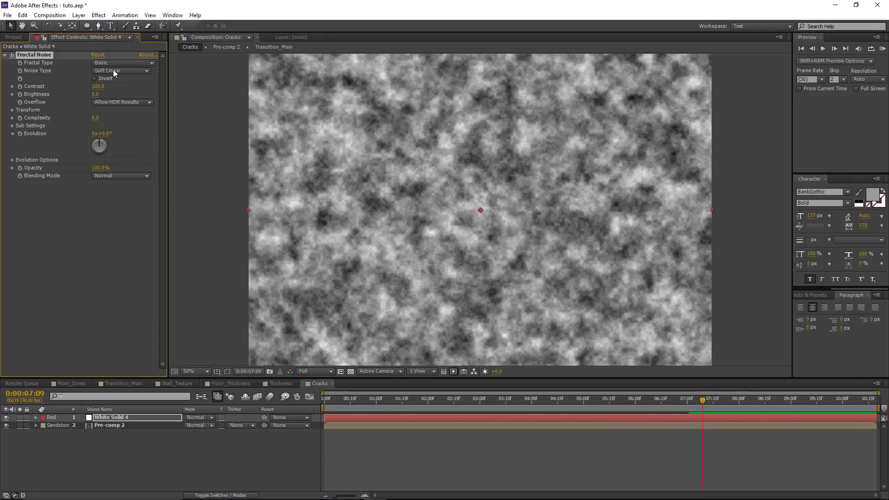
Set the Fractal Type to Dynamic Progressive and invert the noise.
{"action": "left_click", "coordinate": [109, 65]}
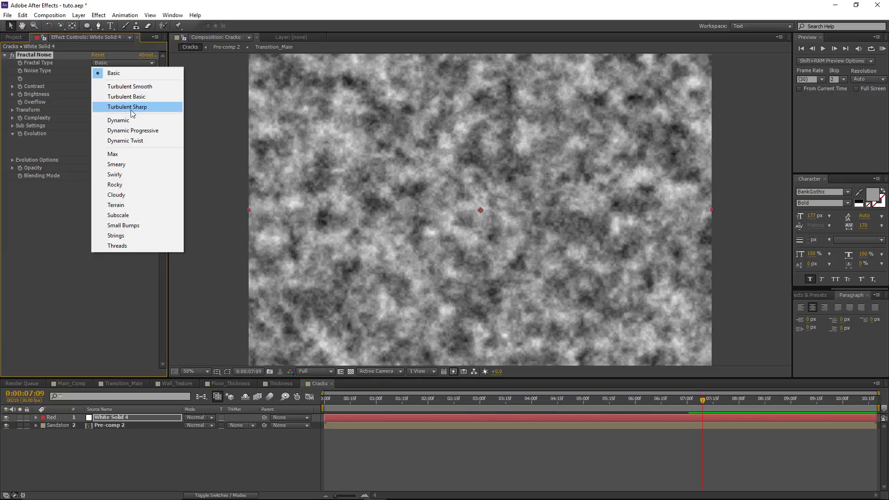
{"action": "left_click", "coordinate": [144, 130]}
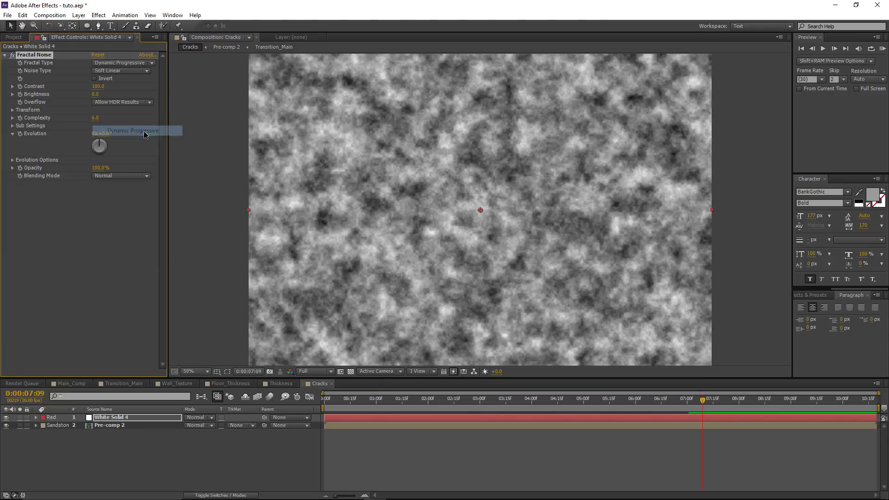
{"action": "left_click", "coordinate": [94, 79]}
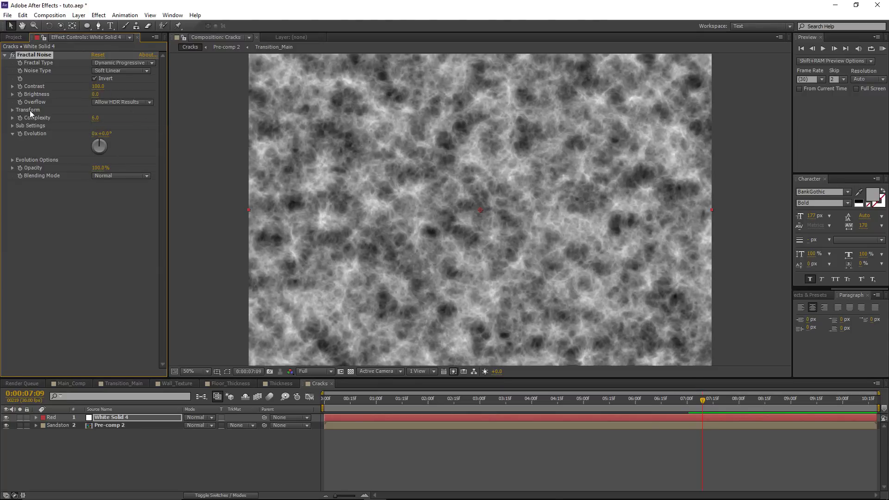
Apply CC Vector Blur to the white solid with an Amount of 10 and inspect the crack pattern up close.
{"action": "left_click", "coordinate": [99, 15]}
{"action": "mouse_move", "coordinate": [125, 80]}
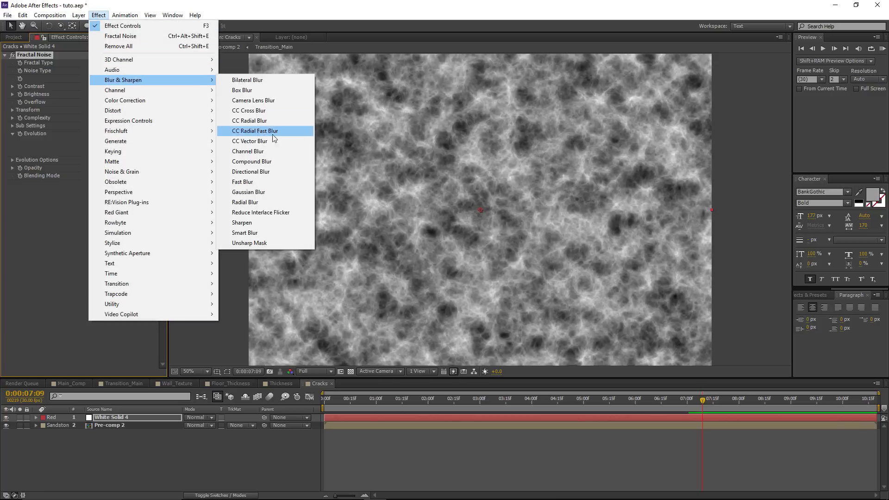
{"action": "left_click", "coordinate": [267, 149]}
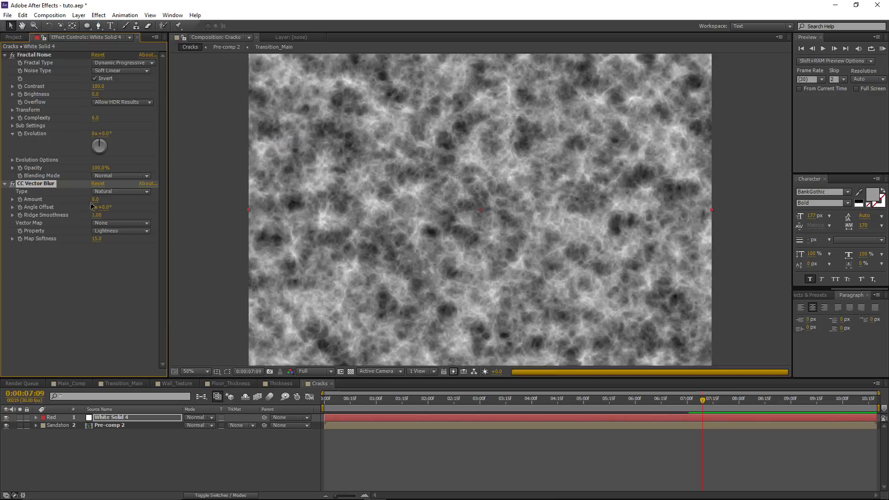
{"action": "left_click_drag", "start_coordinate": [95, 199], "coordinate": [113, 284]}
{"action": "left_click", "coordinate": [98, 203]}
{"action": "type", "text": "10"}
{"action": "key", "text": "Return"}
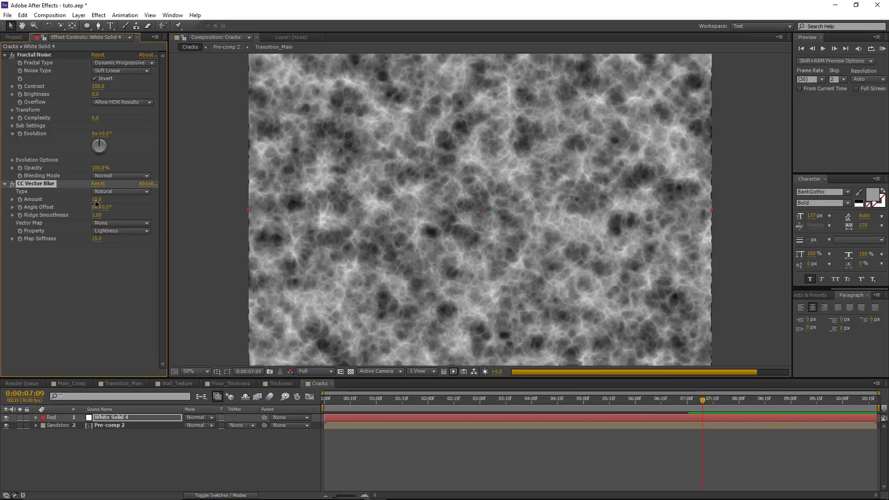
{"action": "key", "text": "period"}
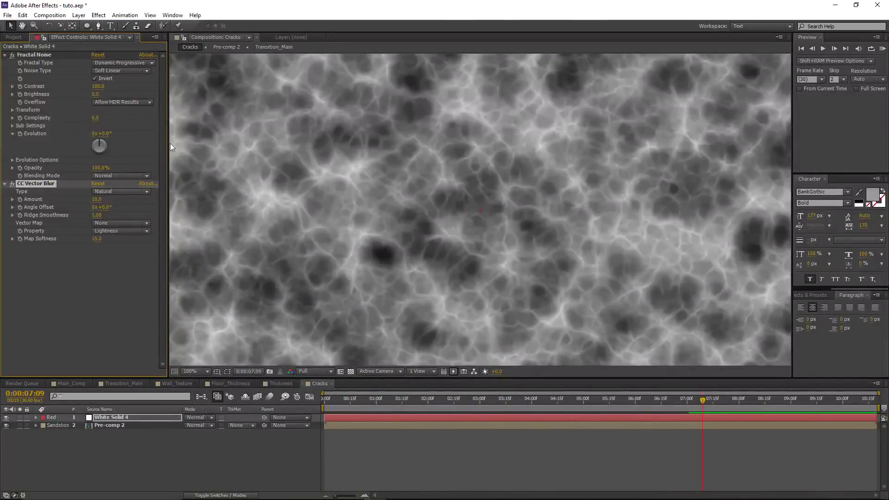
{"action": "key", "text": "comma"}
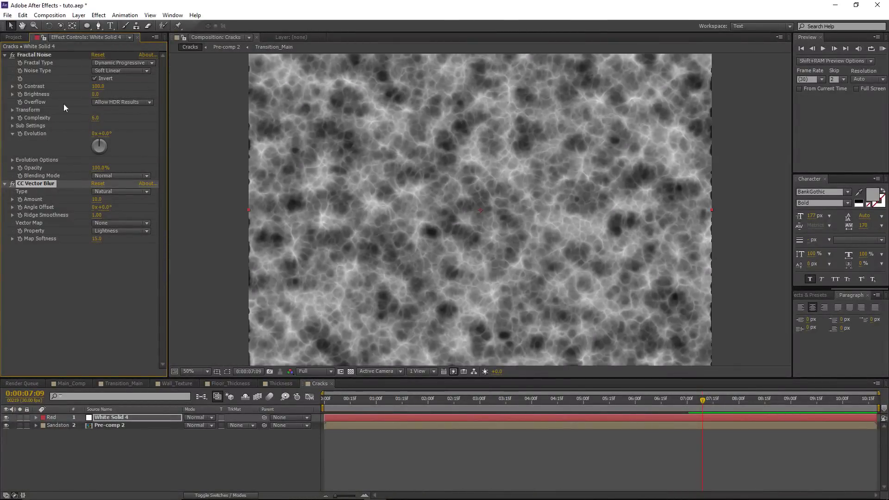
Set the Fractal Noise Scale to 44 and move the white solid below the Pre-comp 2 layer.
{"action": "left_click", "coordinate": [12, 109]}
{"action": "left_click_drag", "start_coordinate": [100, 139], "coordinate": [84, 144]}
{"action": "left_click", "coordinate": [128, 440]}
{"action": "left_click_drag", "start_coordinate": [105, 417], "coordinate": [188, 435]}
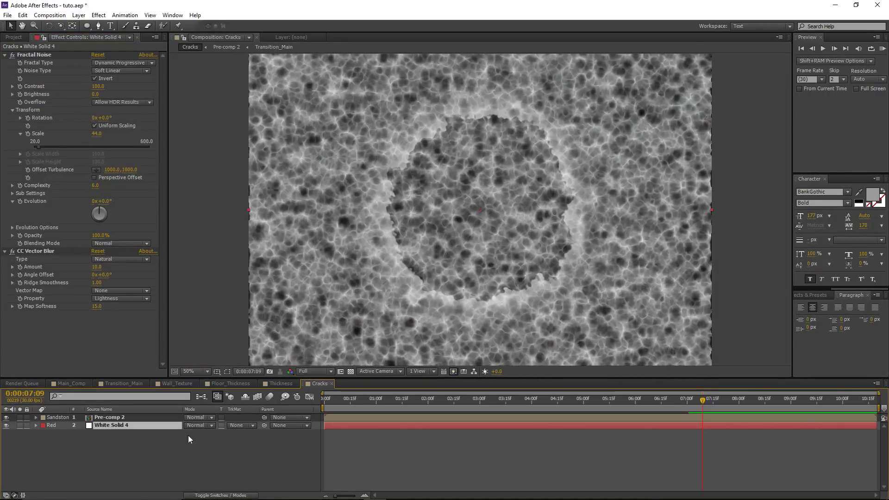
Set the white solid's track matte to Luma Matte "Pre-comp 2" and check the masked noise ring at 0:00:07:27.
{"action": "left_click", "coordinate": [240, 425]}
{"action": "left_click", "coordinate": [259, 470]}
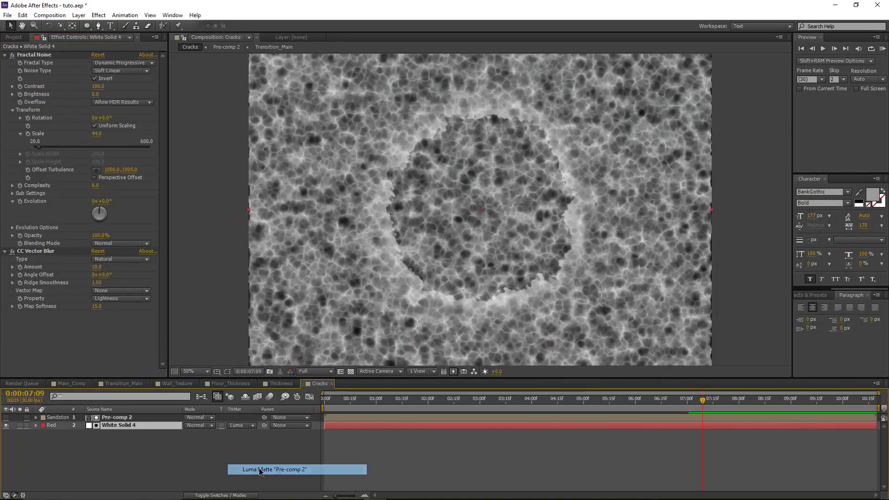
{"action": "key", "text": "slash"}
{"action": "key", "text": "shift+slash"}
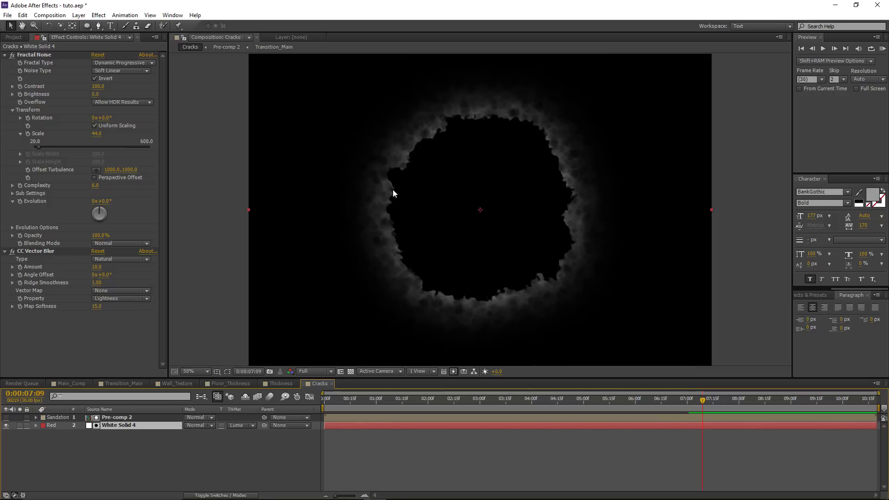
{"action": "key", "text": "F2"}
{"action": "left_click_drag", "start_coordinate": [695, 404], "coordinate": [733, 401]}
{"action": "key", "text": "slash"}
{"action": "left_click_drag", "start_coordinate": [278, 182], "coordinate": [282, 96]}
{"action": "scroll", "coordinate": [317, 147], "scroll_direction": "down", "scroll_amount": 1}
{"action": "left_click_drag", "start_coordinate": [398, 168], "coordinate": [375, 197]}
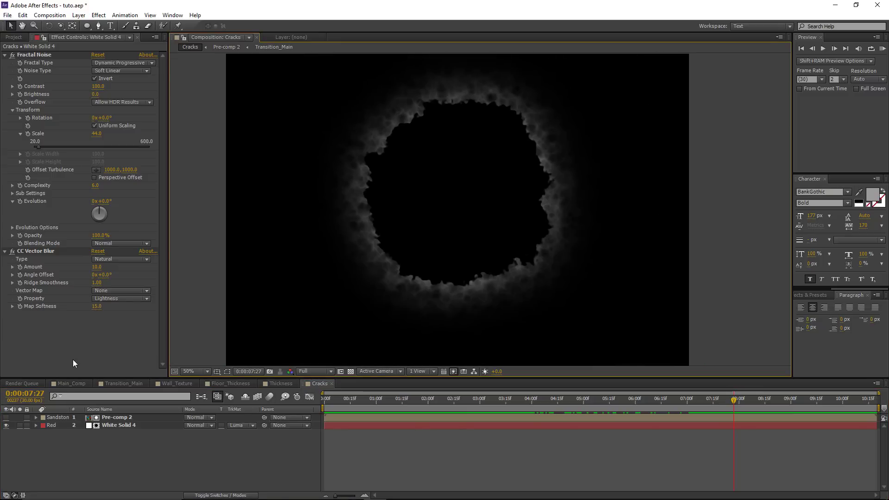
Add the Cracks composition to Main_Comp as a layer directly above the Thickness layer.
{"action": "left_click", "coordinate": [70, 384]}
{"action": "left_click", "coordinate": [8, 45]}
{"action": "left_click", "coordinate": [13, 37]}
{"action": "left_click_drag", "start_coordinate": [26, 119], "coordinate": [136, 423]}
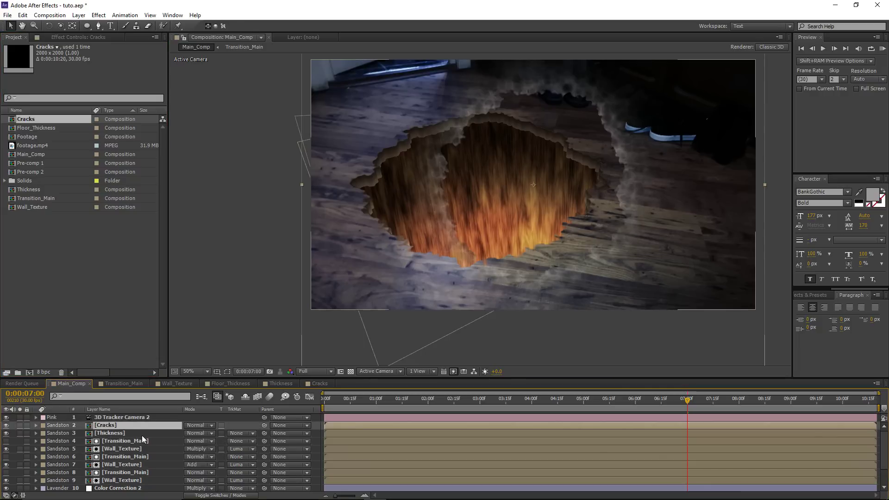
Copy the Transform properties of the Transition_Main layer below Thickness onto the Cracks layer.
{"action": "left_click", "coordinate": [37, 440]}
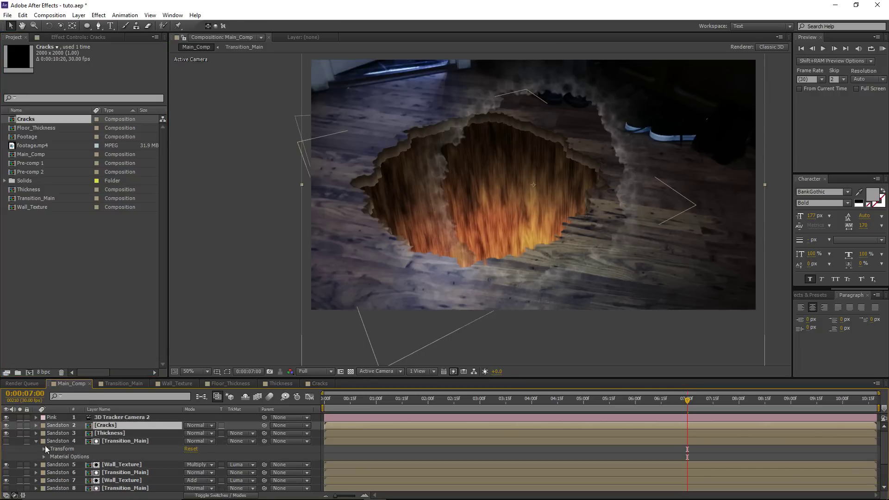
{"action": "left_click", "coordinate": [66, 448]}
{"action": "left_click", "coordinate": [113, 428]}
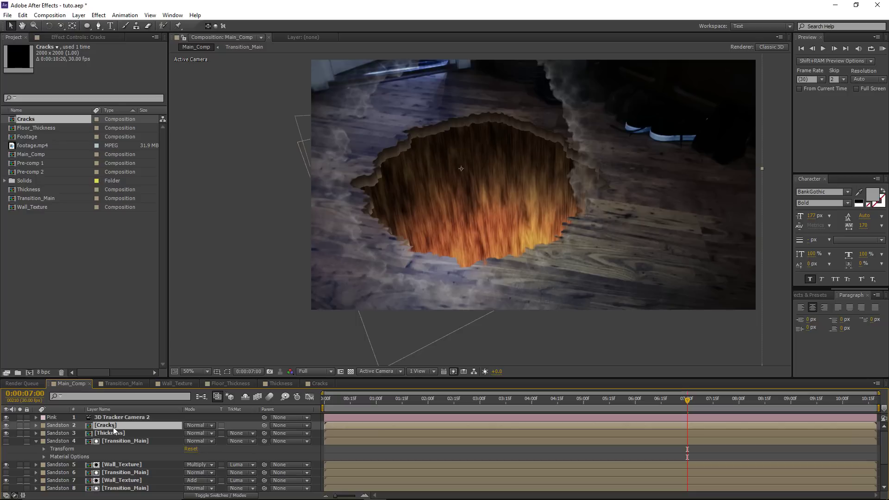
Make the Cracks layer 3D and paste the copied Transform properties onto it.
{"action": "key", "text": "F4"}
{"action": "left_click", "coordinate": [235, 425]}
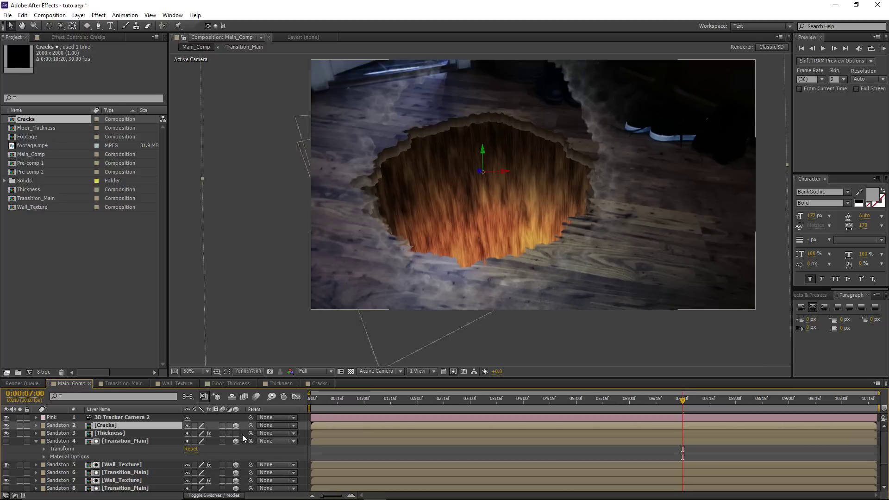
{"action": "key", "text": "ctrl+v"}
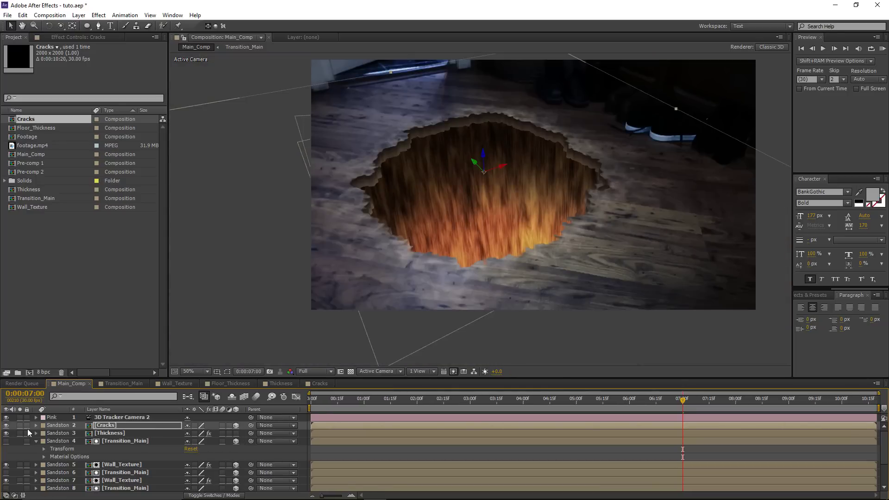
{"action": "left_click", "coordinate": [37, 442]}
Isolate the Cracks layer to view it alone, apply the Invert channel effect to it, and end the isolation.
{"action": "left_click", "coordinate": [139, 425]}
{"action": "left_click", "coordinate": [19, 425]}
{"action": "key", "text": "period"}
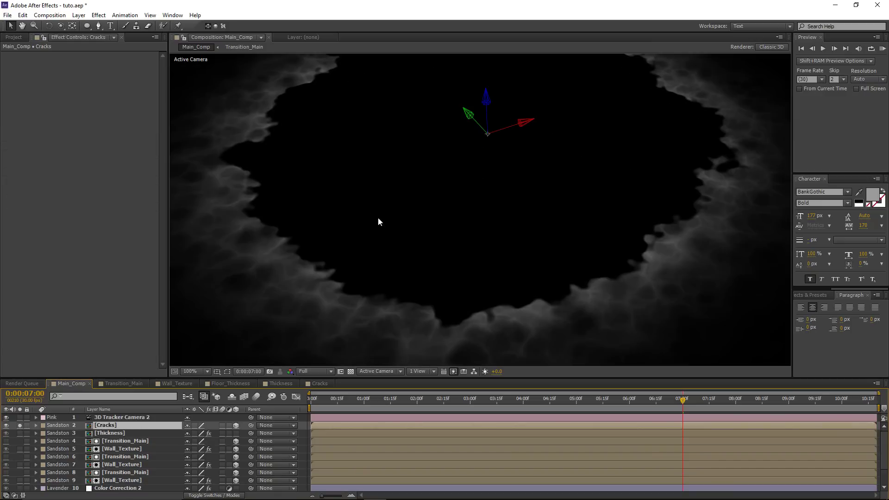
{"action": "left_click", "coordinate": [99, 15]}
{"action": "mouse_move", "coordinate": [118, 91]}
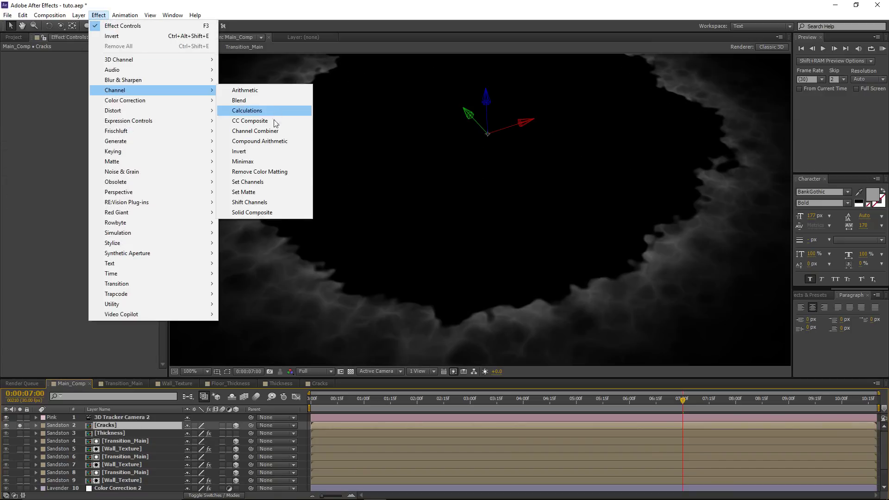
{"action": "left_click", "coordinate": [268, 151]}
{"action": "key", "text": "comma"}
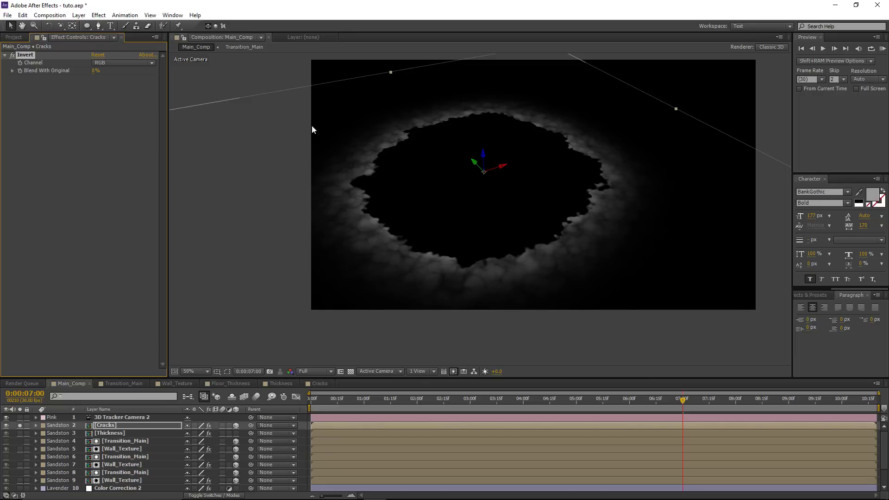
{"action": "left_click", "coordinate": [19, 425]}
Set the Cracks layer's blending mode to Multiply and inspect the hole's rim up close.
{"action": "key", "text": "F4"}
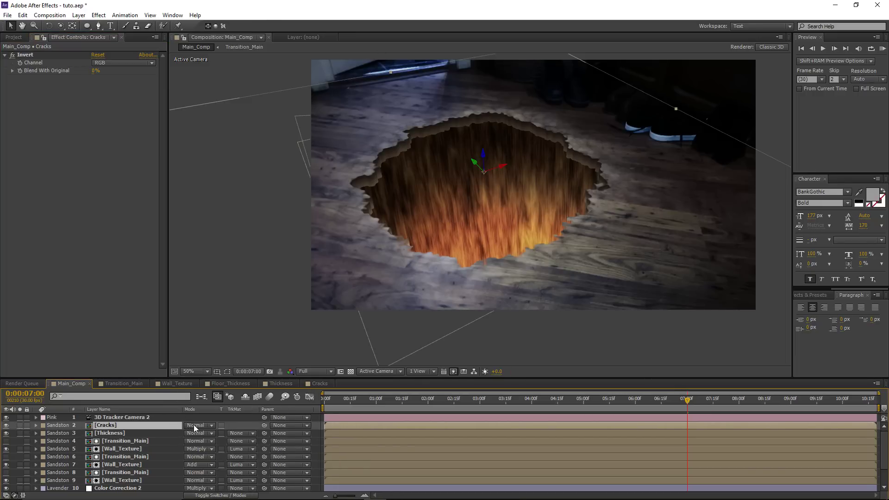
{"action": "left_click", "coordinate": [194, 426]}
{"action": "left_click", "coordinate": [218, 60]}
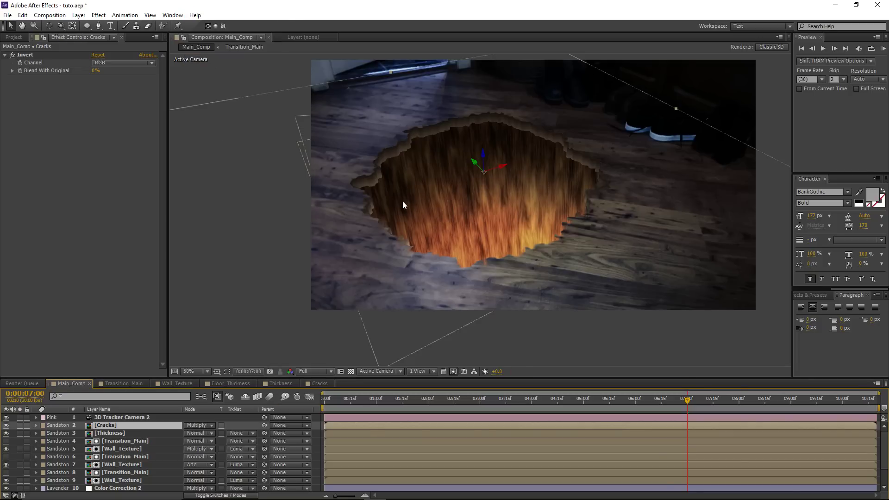
{"action": "scroll", "coordinate": [404, 202], "scroll_direction": "up", "scroll_amount": 2}
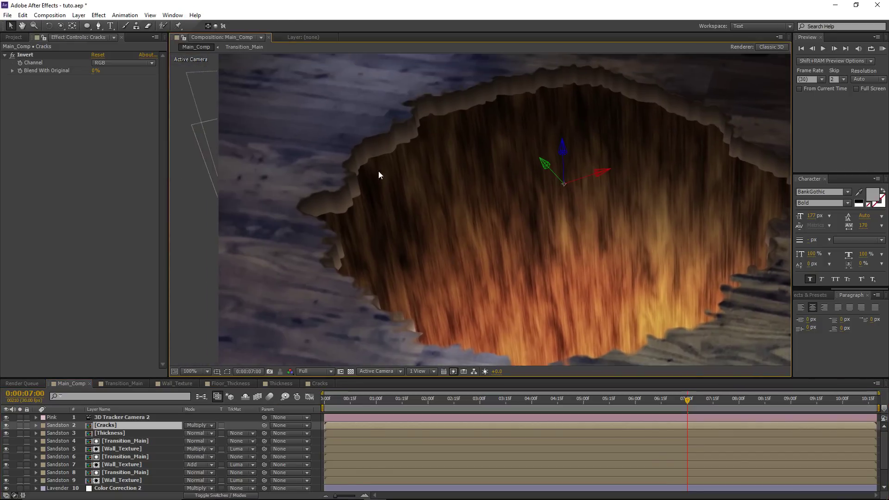
{"action": "left_click_drag", "start_coordinate": [425, 177], "coordinate": [384, 177]}
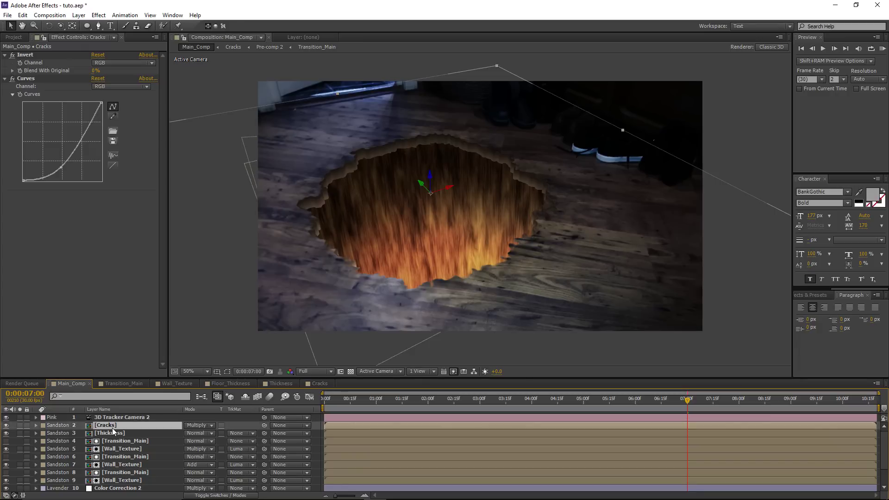
Duplicate the Cracks layer and check the darkened rim at 0:00:08:06.
{"action": "key", "text": "ctrl+d"}
{"action": "scroll", "coordinate": [330, 241], "scroll_direction": "up", "scroll_amount": 1}
{"action": "scroll", "coordinate": [328, 230], "scroll_direction": "down", "scroll_amount": 1}
{"action": "left_click_drag", "start_coordinate": [328, 229], "coordinate": [380, 205]}
{"action": "left_click", "coordinate": [319, 423]}
{"action": "scroll", "coordinate": [335, 218], "scroll_direction": "up", "scroll_amount": 1}
{"action": "scroll", "coordinate": [468, 227], "scroll_direction": "down", "scroll_amount": 1}
{"action": "left_click_drag", "start_coordinate": [680, 398], "coordinate": [750, 413]}
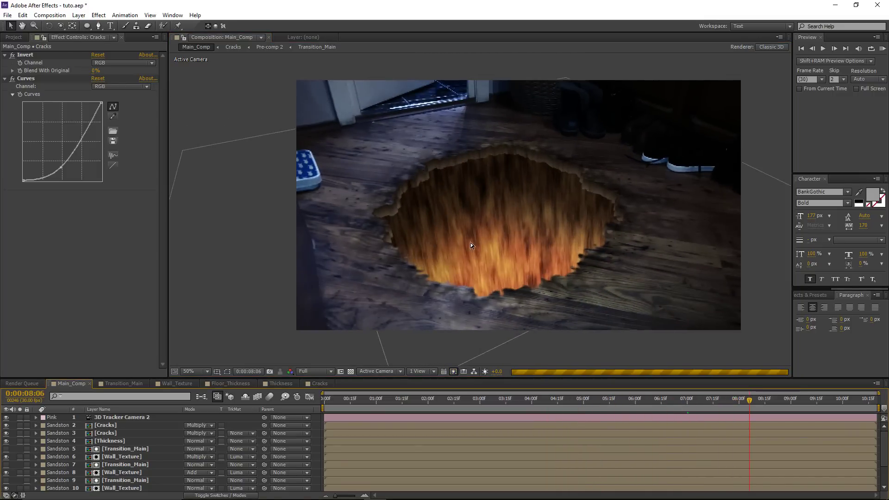
{"action": "scroll", "coordinate": [470, 243], "scroll_direction": "up", "scroll_amount": 4}
{"action": "scroll", "coordinate": [462, 251], "scroll_direction": "down", "scroll_amount": 4}
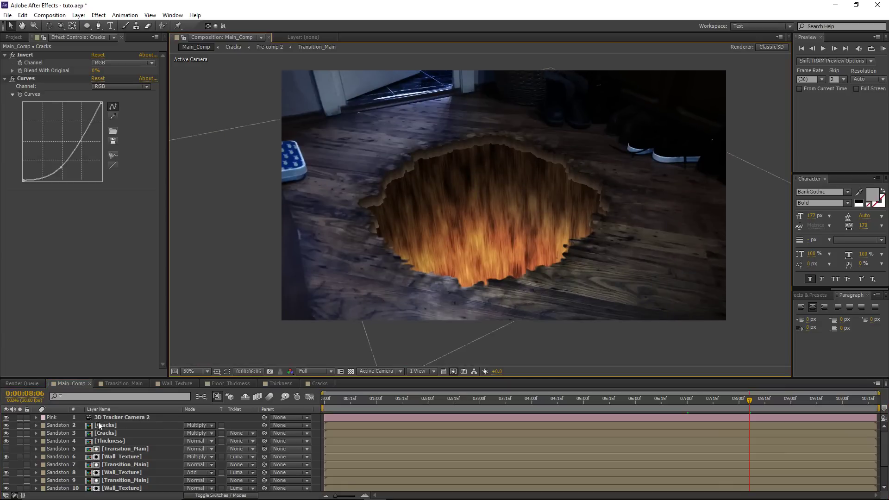
Open Pre-comp 2 inside the Cracks comp and increase the Fast Blur Blurriness on the lower Transition_Main layer.
{"action": "double_click", "coordinate": [104, 426]}
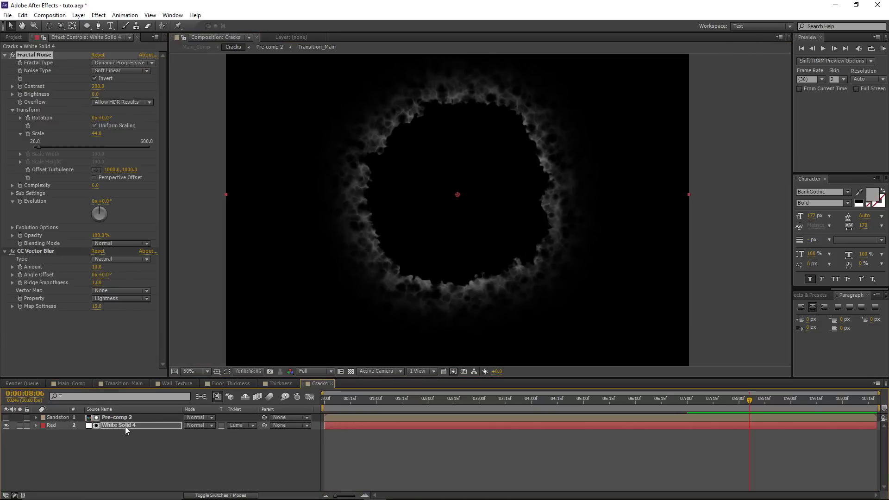
{"action": "left_click", "coordinate": [117, 418]}
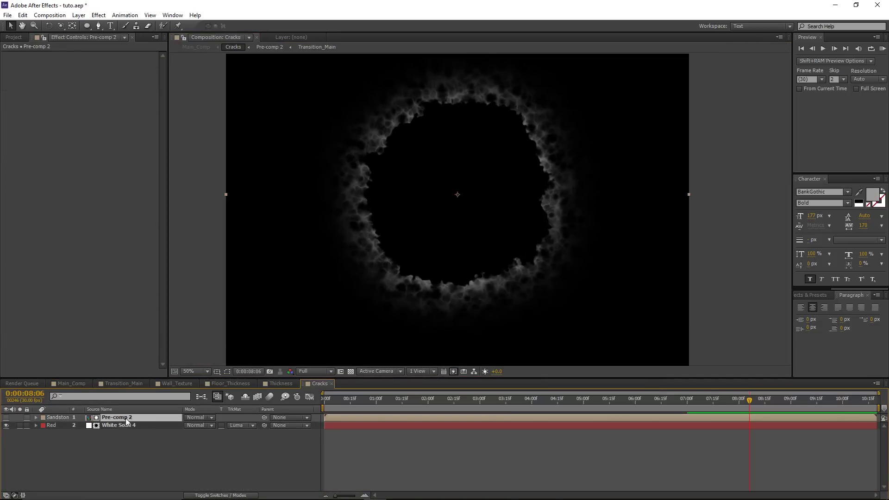
{"action": "double_click", "coordinate": [125, 419]}
{"action": "left_click", "coordinate": [123, 424]}
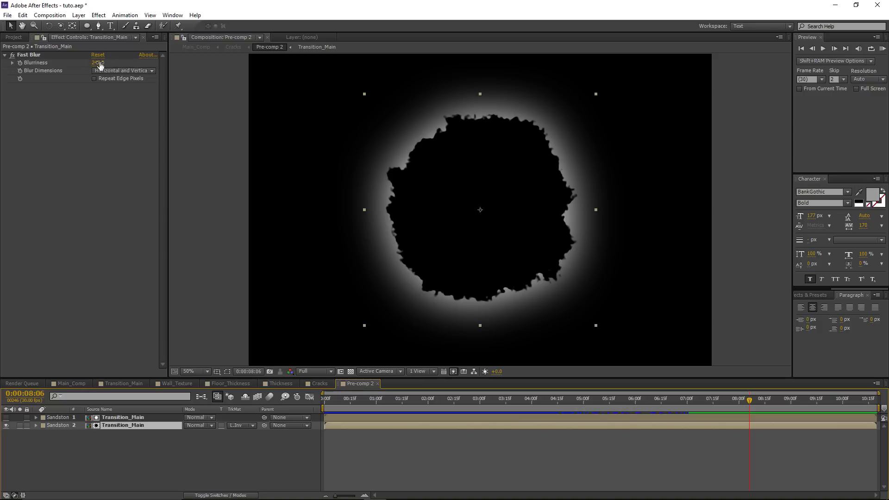
{"action": "left_click_drag", "start_coordinate": [100, 65], "coordinate": [138, 69]}
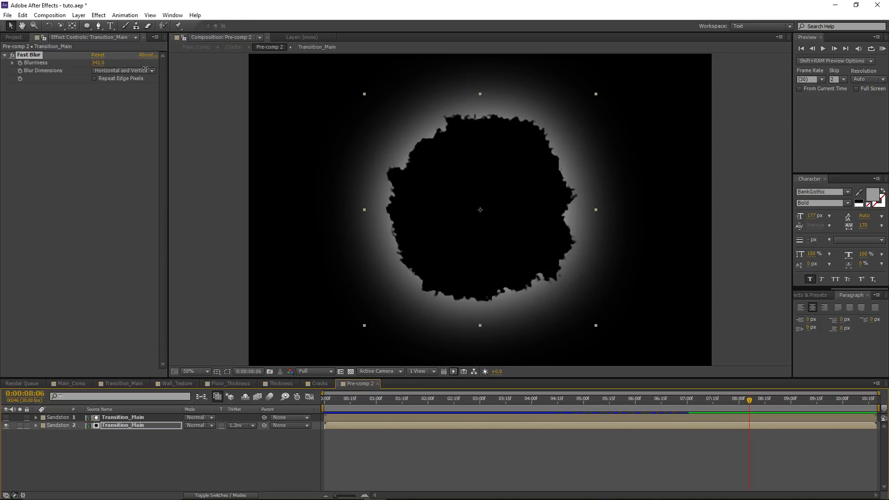
Apply a Curves effect to the lower Transition_Main layer and raise the midpoint of its Alpha curve.
{"action": "left_click", "coordinate": [98, 15]}
{"action": "mouse_move", "coordinate": [139, 100]}
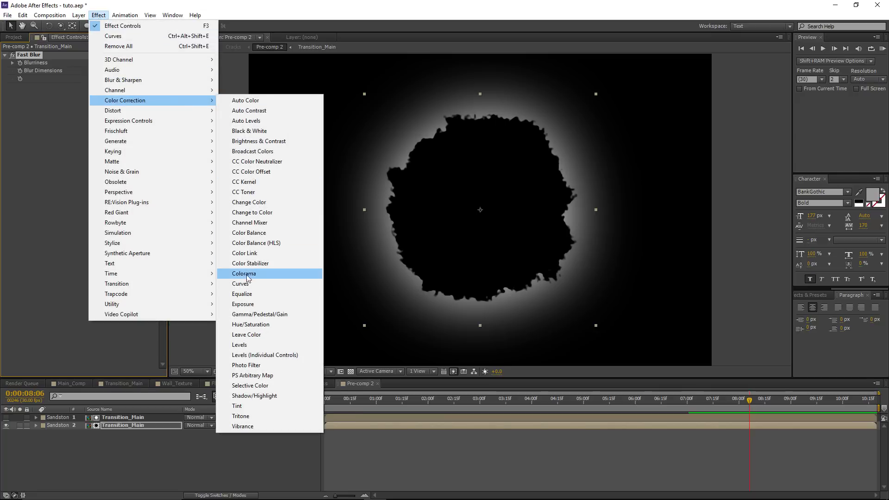
{"action": "left_click", "coordinate": [240, 283]}
{"action": "left_click_drag", "start_coordinate": [64, 147], "coordinate": [113, 114]}
{"action": "left_click", "coordinate": [118, 94]}
{"action": "left_click", "coordinate": [99, 146]}
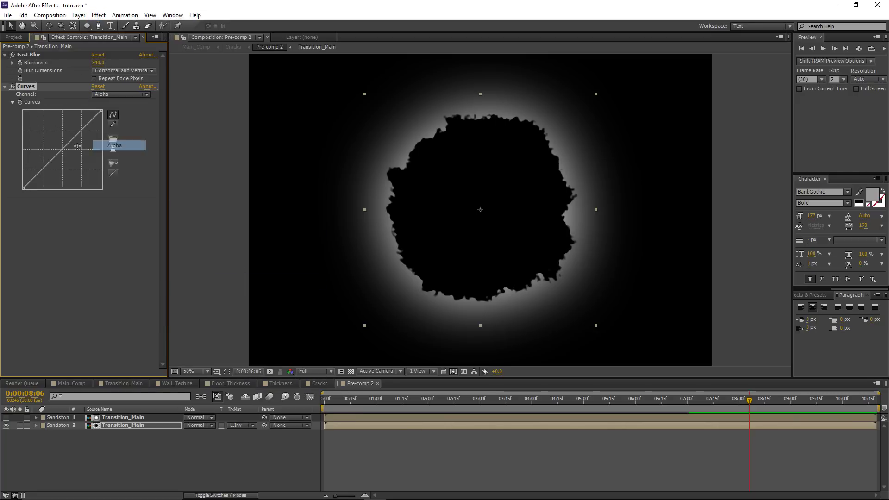
{"action": "left_click_drag", "start_coordinate": [63, 149], "coordinate": [64, 131]}
{"action": "left_click", "coordinate": [271, 451]}
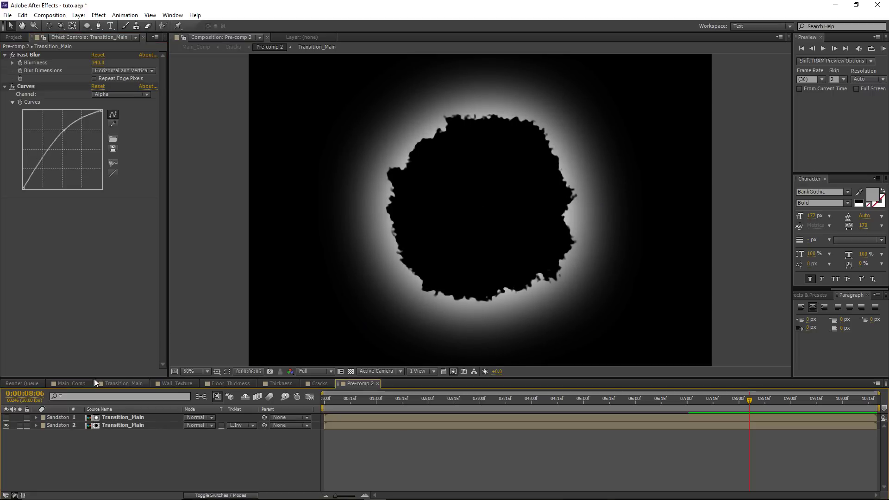
Return to Main_Comp and examine the cracks around the hole in an enlarged composition view.
{"action": "left_click", "coordinate": [76, 382]}
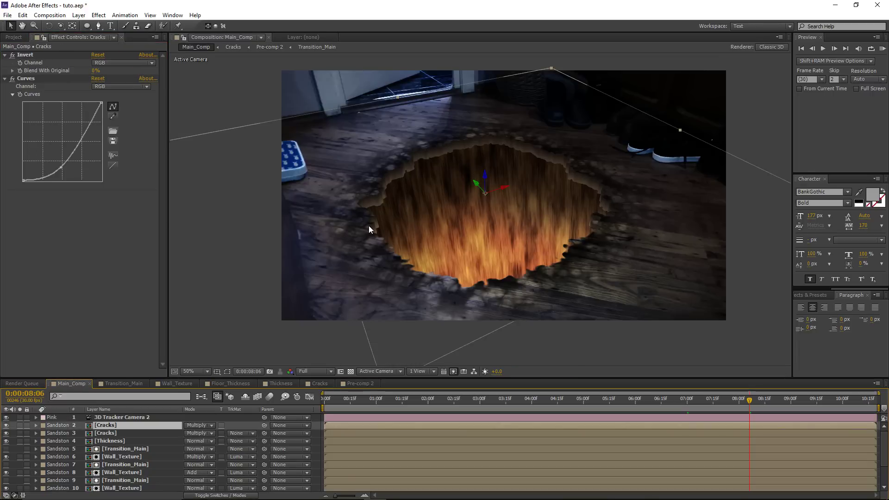
{"action": "scroll", "coordinate": [369, 227], "scroll_direction": "up", "scroll_amount": 1}
{"action": "key", "text": "grave"}
{"action": "left_click_drag", "start_coordinate": [316, 239], "coordinate": [319, 199]}
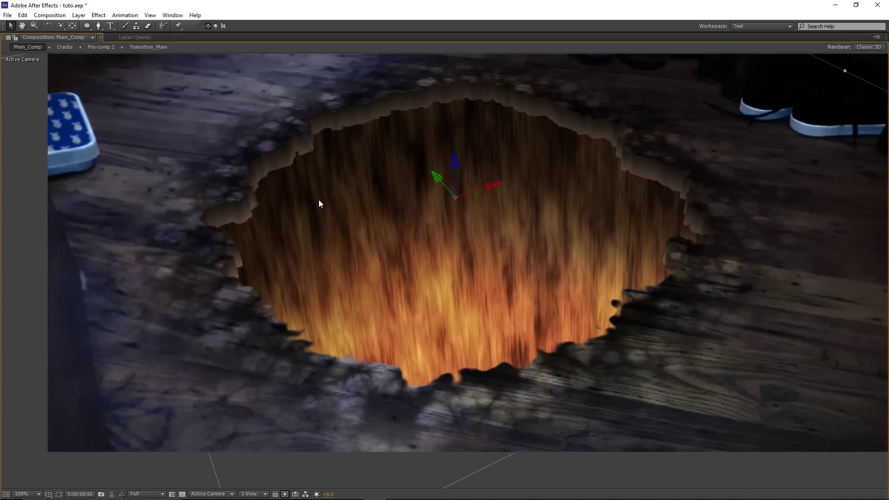
{"action": "key", "text": "grave"}
Delete the upper Cracks duplicate and inspect the rim at 0:00:09:01.
{"action": "left_click", "coordinate": [117, 426]}
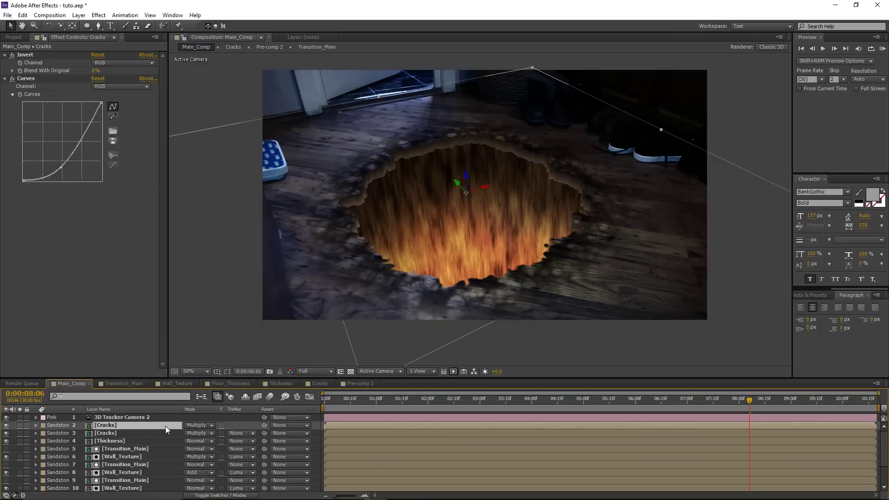
{"action": "key", "text": "Delete"}
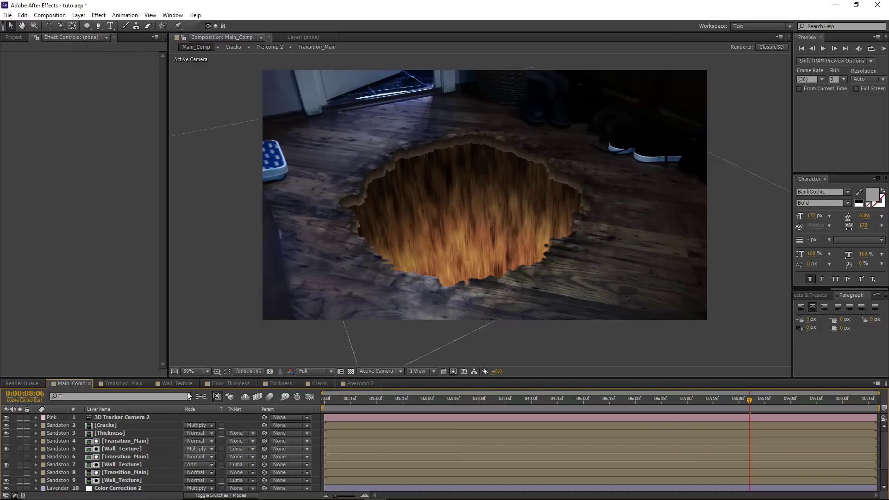
{"action": "scroll", "coordinate": [348, 251], "scroll_direction": "up", "scroll_amount": 1}
{"action": "scroll", "coordinate": [348, 241], "scroll_direction": "down", "scroll_amount": 1}
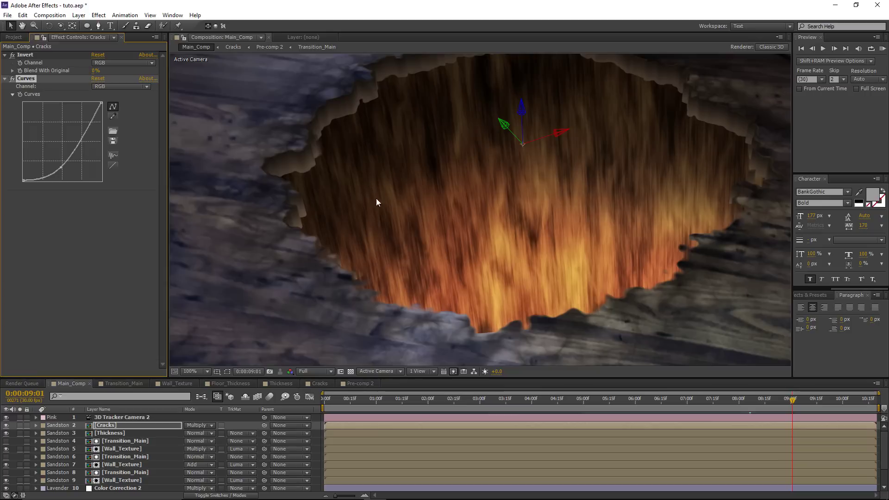
{"action": "key", "text": "comma"}
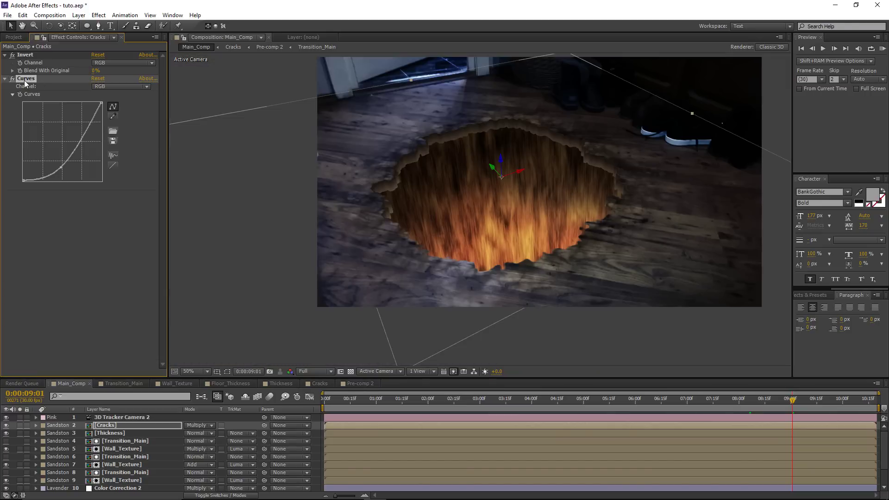
Remove the Curves effect from the Cracks layer and duplicate the layer to strengthen the cracks.
{"action": "key", "text": "Delete"}
{"action": "left_click", "coordinate": [124, 427]}
{"action": "key", "text": "ctrl+d"}
{"action": "scroll", "coordinate": [368, 226], "scroll_direction": "up", "scroll_amount": 1}
{"action": "left_click_drag", "start_coordinate": [338, 216], "coordinate": [386, 151]}
{"action": "scroll", "coordinate": [462, 251], "scroll_direction": "down", "scroll_amount": 1}
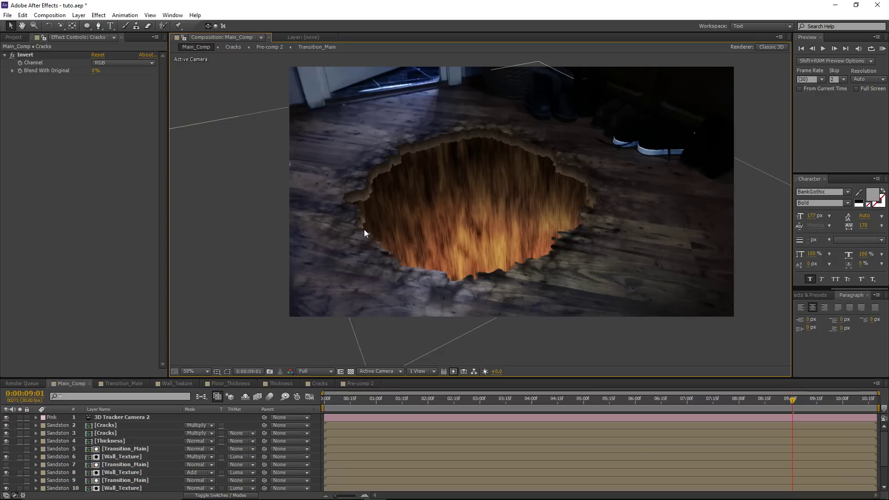
Rename the Pre-comp 2 composition as Edge_Blur in its composition settings.
{"action": "left_click", "coordinate": [311, 439]}
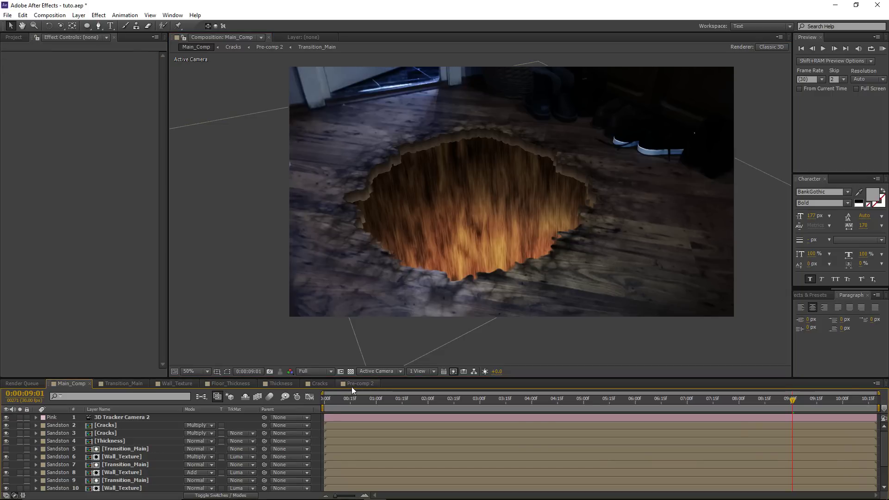
{"action": "left_click", "coordinate": [352, 385]}
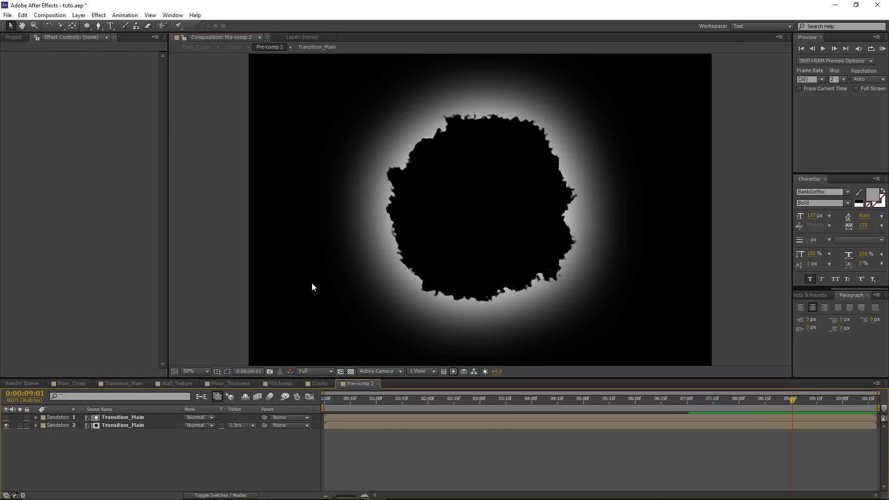
{"action": "left_click", "coordinate": [49, 15]}
{"action": "left_click", "coordinate": [70, 34]}
{"action": "type", "text": "Edge_Blur"}
{"action": "key", "text": "Return"}
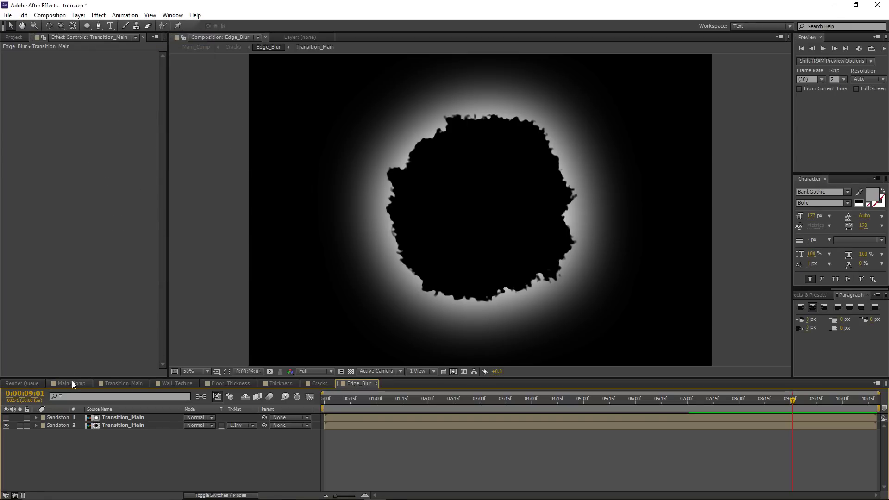
Add the Edge_Blur composition to Main_Comp as a layer directly above the two Cracks layers.
{"action": "left_click", "coordinate": [65, 383]}
{"action": "left_click", "coordinate": [6, 39]}
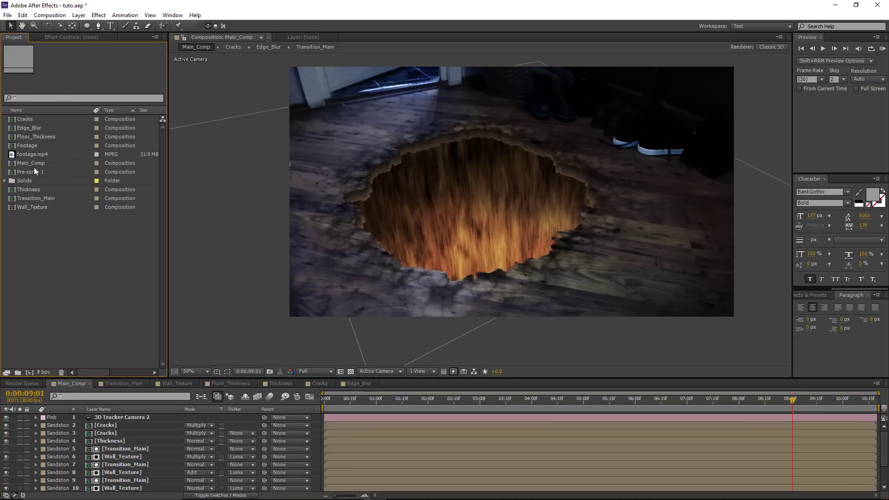
{"action": "left_click_drag", "start_coordinate": [27, 130], "coordinate": [98, 425]}
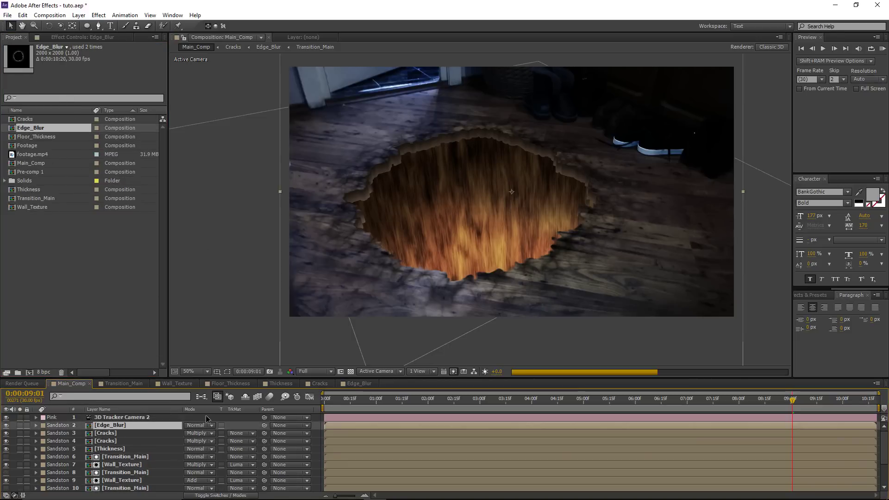
Make the Edge_Blur layer 3D and copy the Transform properties of the Cracks layer below onto it.
{"action": "key", "text": "F4"}
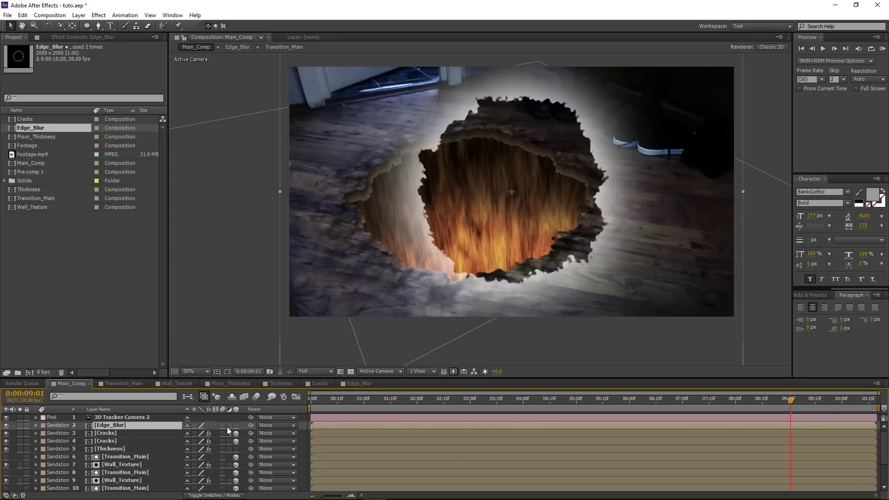
{"action": "left_click", "coordinate": [235, 425]}
{"action": "left_click", "coordinate": [36, 432]}
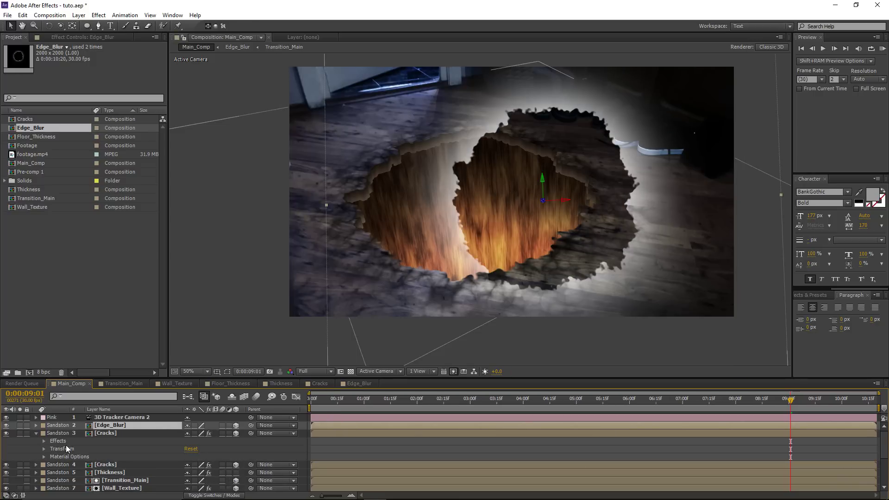
{"action": "left_click", "coordinate": [69, 450]}
{"action": "left_click", "coordinate": [111, 429]}
{"action": "key", "text": "ctrl+v"}
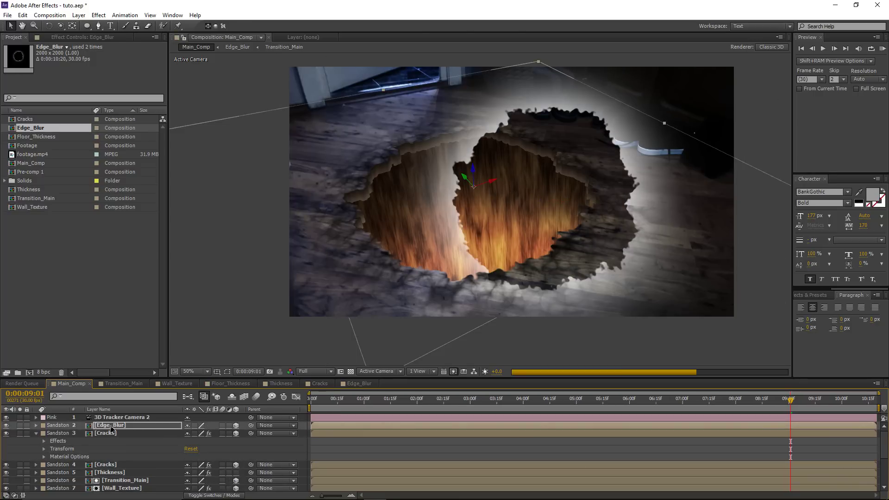
{"action": "left_click", "coordinate": [36, 432]}
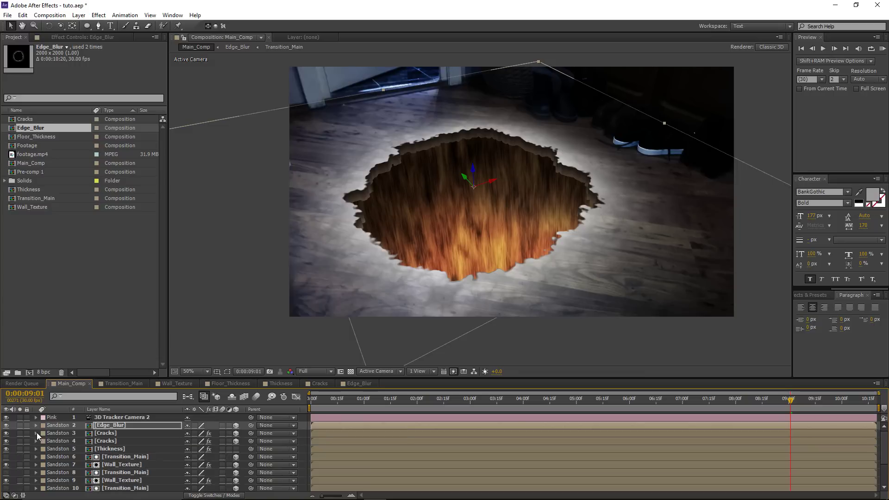
Duplicate the 3D Tracker Camera 2 layer.
{"action": "left_click", "coordinate": [106, 419]}
{"action": "key", "text": "ctrl+d"}
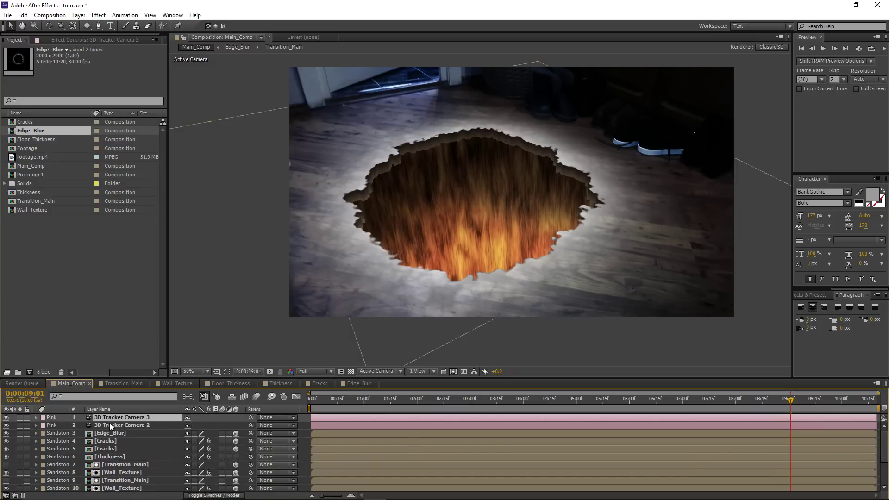
Move the duplicated camera directly above Edge_Blur and pre-compose it with the Edge_Blur layer as CC_GLass_Map.
{"action": "left_click_drag", "start_coordinate": [109, 423], "coordinate": [111, 430]}
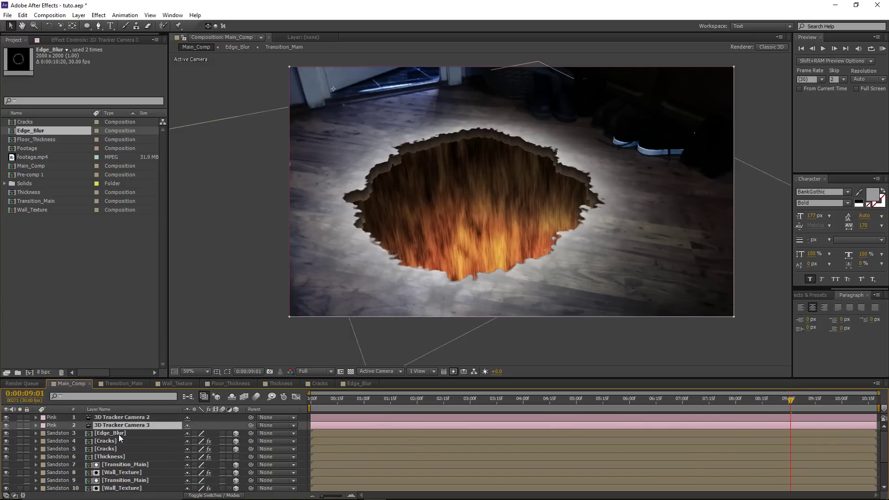
{"action": "left_click", "coordinate": [119, 434], "text": "ctrl"}
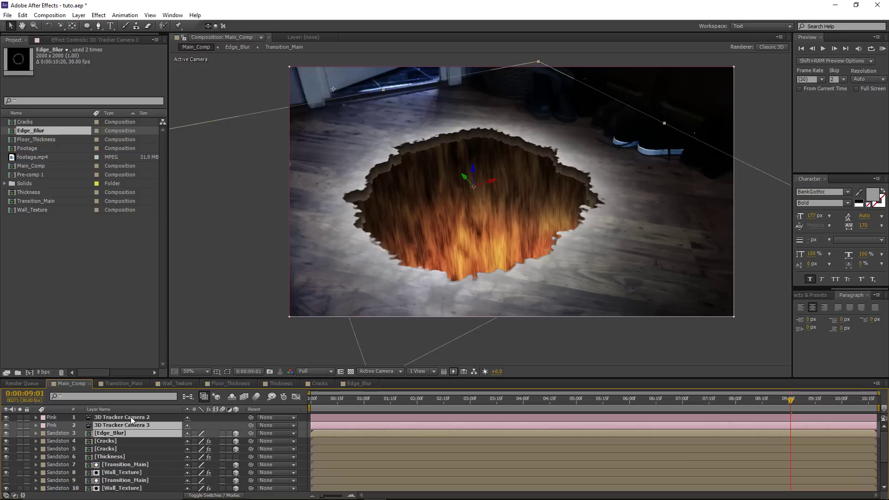
{"action": "key", "text": "ctrl+shift+c"}
{"action": "type", "text": "CC_GLass_Map"}
{"action": "key", "text": "Return"}
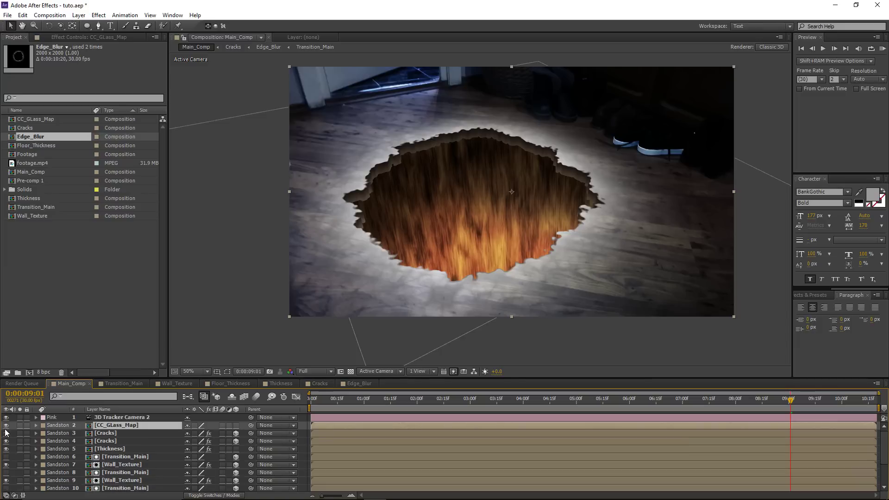
Inside the CC_GLass_Map composition, apply Fast Blur to the Edge_Blur layer with Blurriness 10.
{"action": "double_click", "coordinate": [118, 425]}
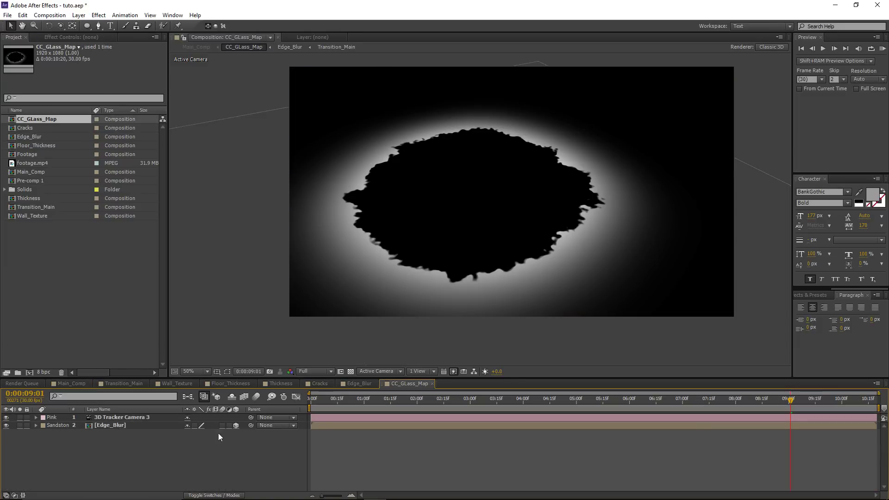
{"action": "left_click_drag", "start_coordinate": [620, 402], "coordinate": [712, 399]}
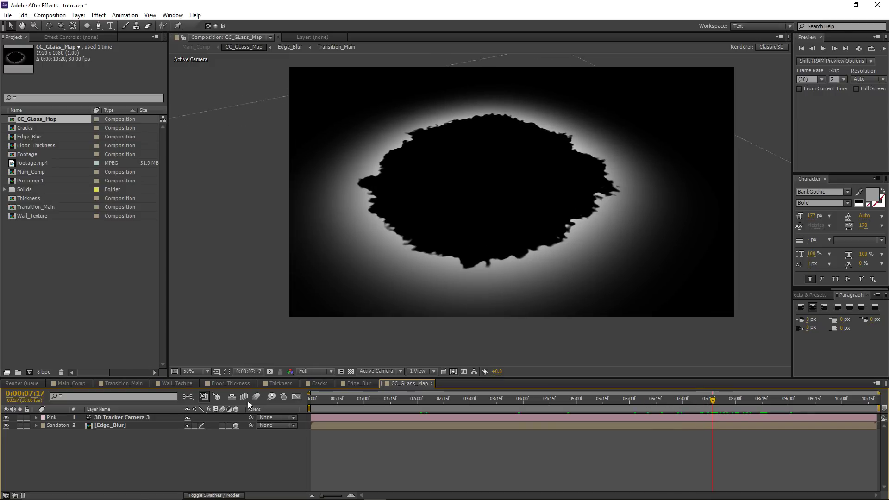
{"action": "left_click", "coordinate": [121, 421]}
{"action": "left_click", "coordinate": [145, 424]}
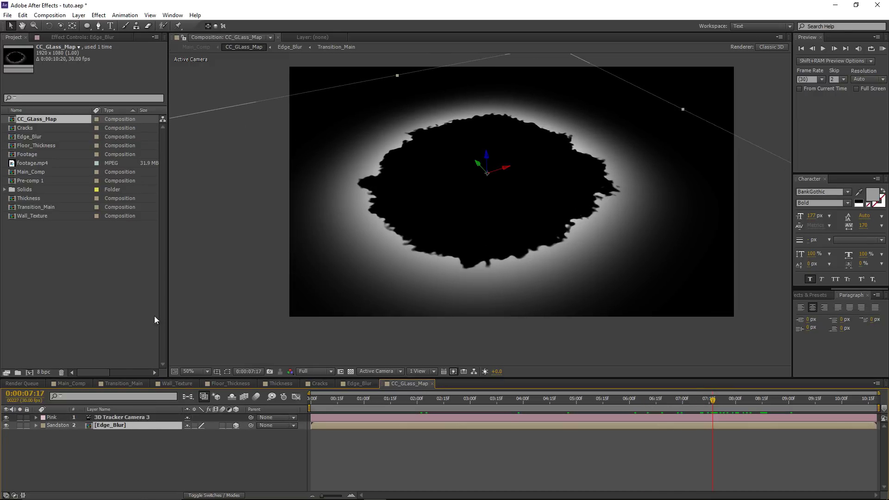
{"action": "left_click", "coordinate": [68, 39]}
{"action": "left_click", "coordinate": [99, 15]}
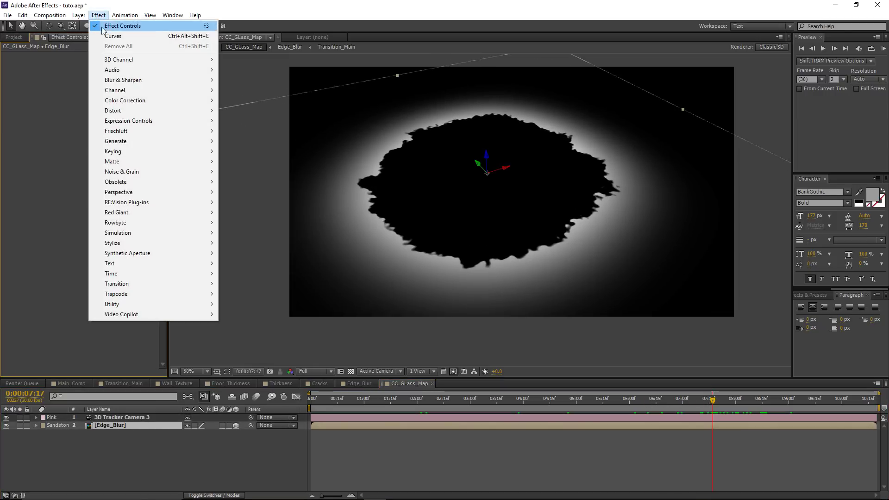
{"action": "mouse_move", "coordinate": [139, 80]}
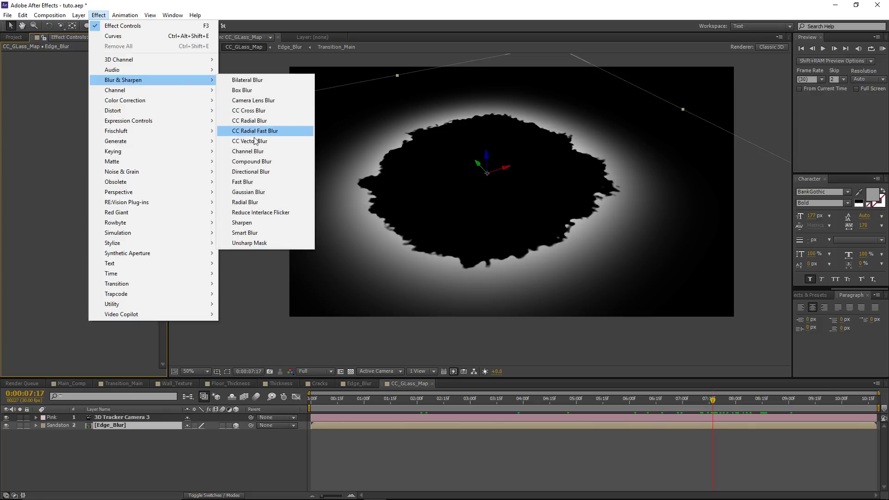
{"action": "left_click", "coordinate": [256, 182]}
{"action": "left_click_drag", "start_coordinate": [94, 62], "coordinate": [99, 62]}
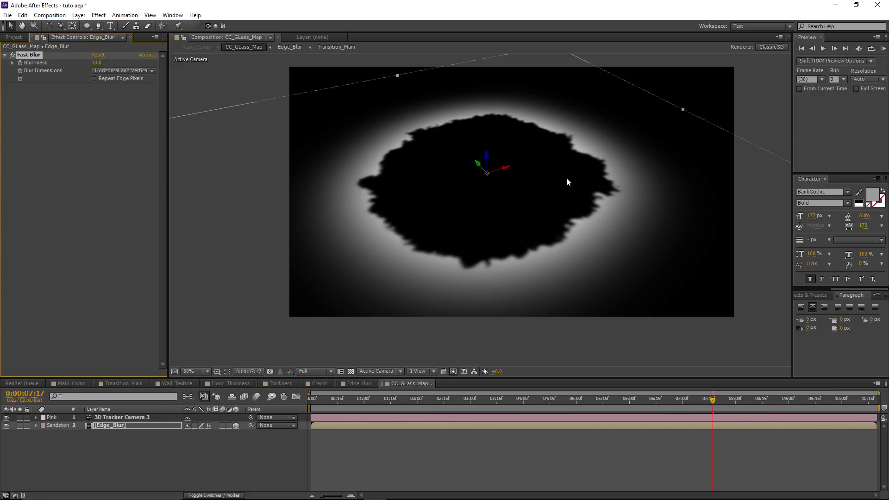
{"action": "left_click", "coordinate": [97, 63]}
{"action": "type", "text": "1"}
Add Fractal Noise to the Edge_Blur layer and reduce its Scale to 53.
{"action": "left_click", "coordinate": [98, 15]}
{"action": "mouse_move", "coordinate": [173, 174]}
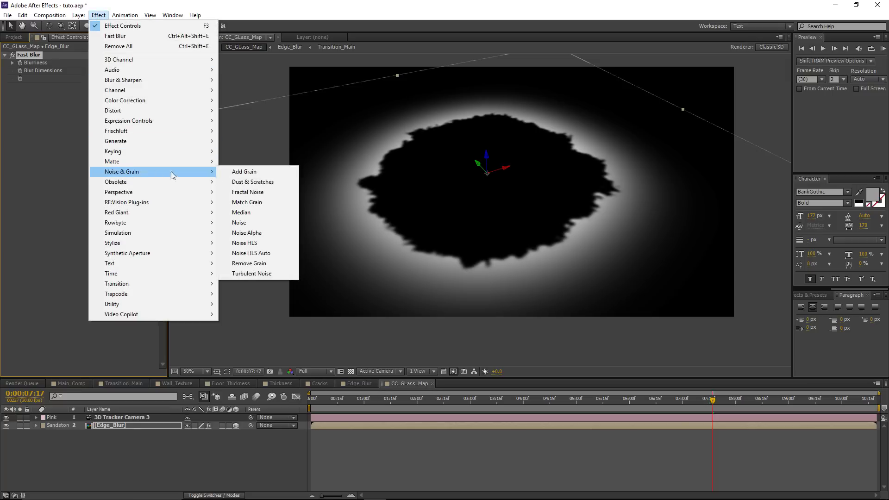
{"action": "left_click", "coordinate": [256, 192]}
{"action": "left_click_drag", "start_coordinate": [98, 118], "coordinate": [86, 121]}
{"action": "left_click", "coordinate": [12, 141]}
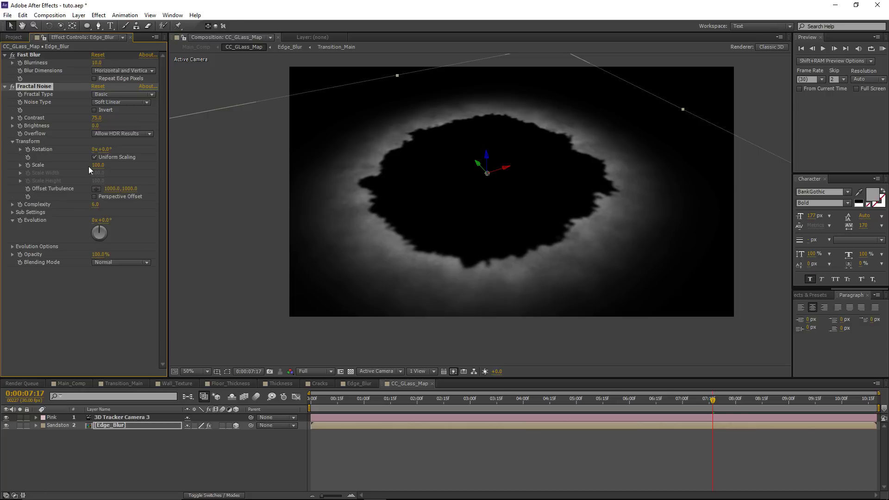
{"action": "mouse_move", "coordinate": [96, 166]}
{"action": "left_mouse_down"}
{"action": "mouse_move", "coordinate": [75, 175]}
{"action": "mouse_move", "coordinate": [85, 175]}
{"action": "left_mouse_up"}
Check the map's transparency and add a black solid at comp size as the lowest layer of CC_GLass_Map.
{"action": "left_click", "coordinate": [351, 372]}
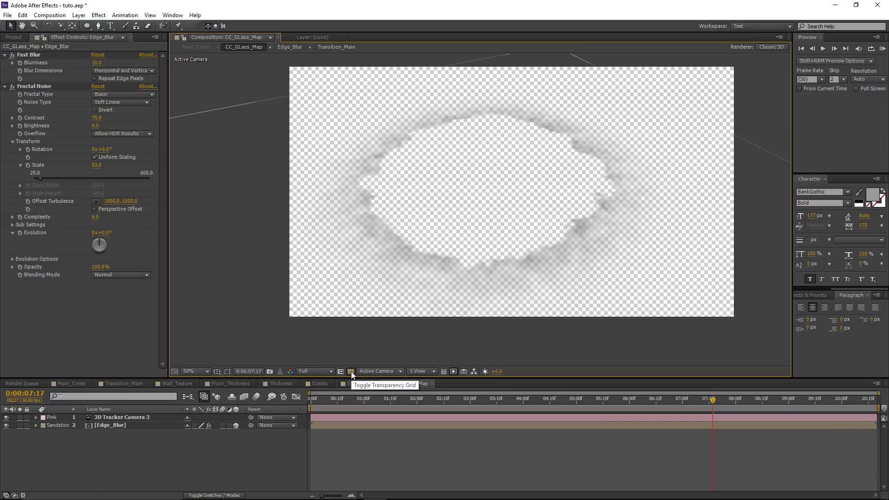
{"action": "left_click", "coordinate": [351, 371]}
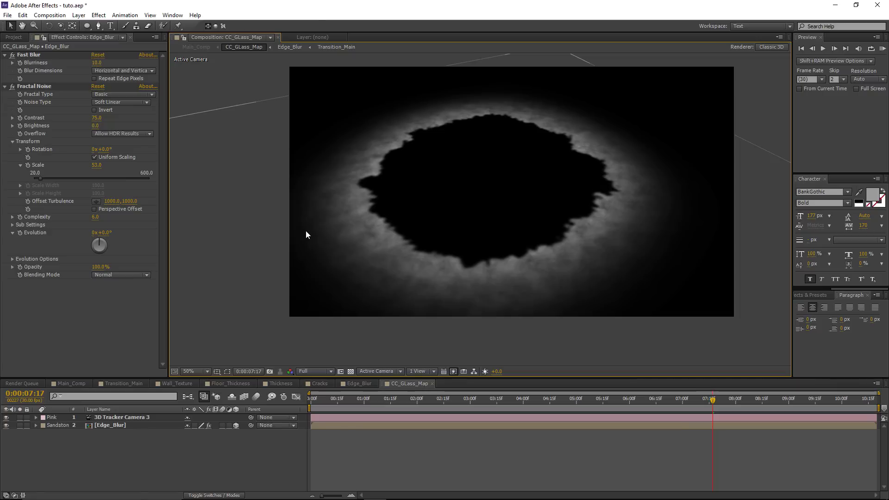
{"action": "key", "text": "ctrl+y"}
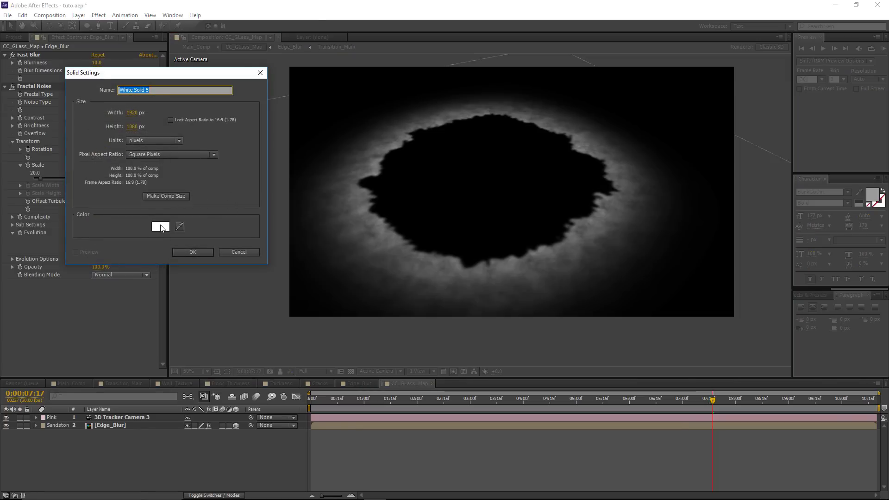
{"action": "left_click", "coordinate": [160, 227]}
{"action": "left_click_drag", "start_coordinate": [55, 296], "coordinate": [1, 430]}
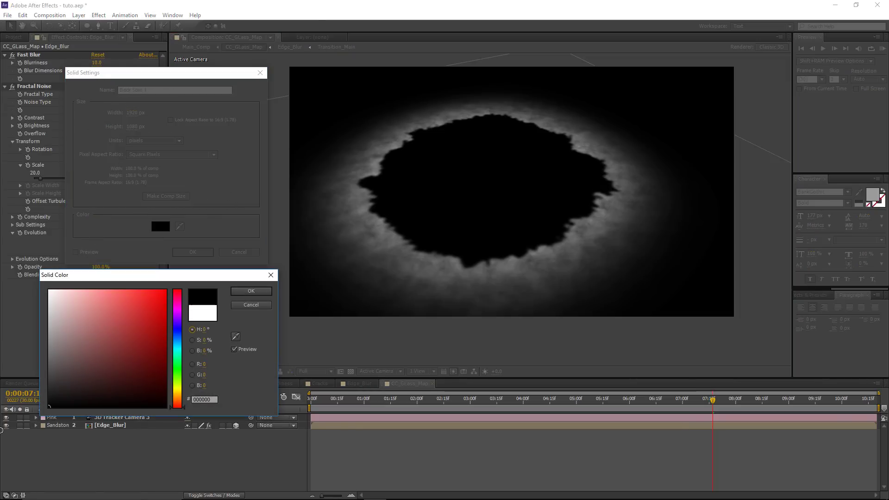
{"action": "left_click", "coordinate": [240, 290]}
{"action": "left_click", "coordinate": [191, 253]}
{"action": "left_click_drag", "start_coordinate": [111, 419], "coordinate": [146, 451]}
{"action": "left_click", "coordinate": [352, 370]}
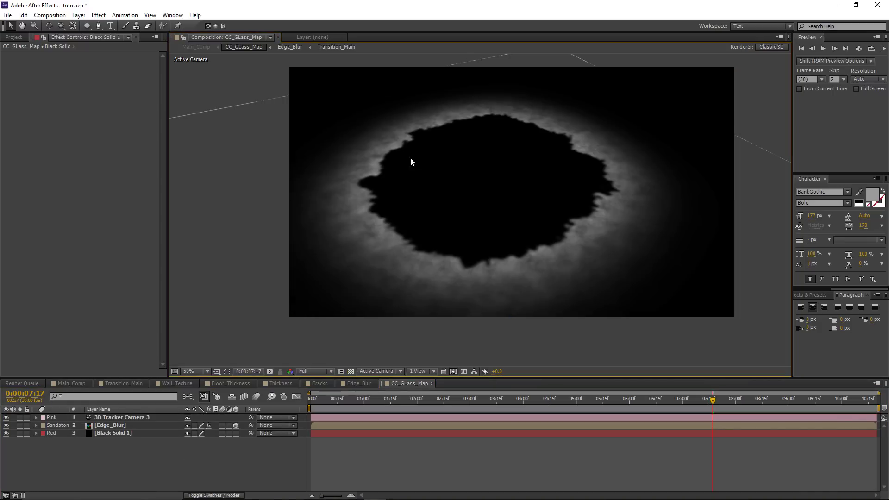
{"action": "left_click_drag", "start_coordinate": [648, 399], "coordinate": [751, 400]}
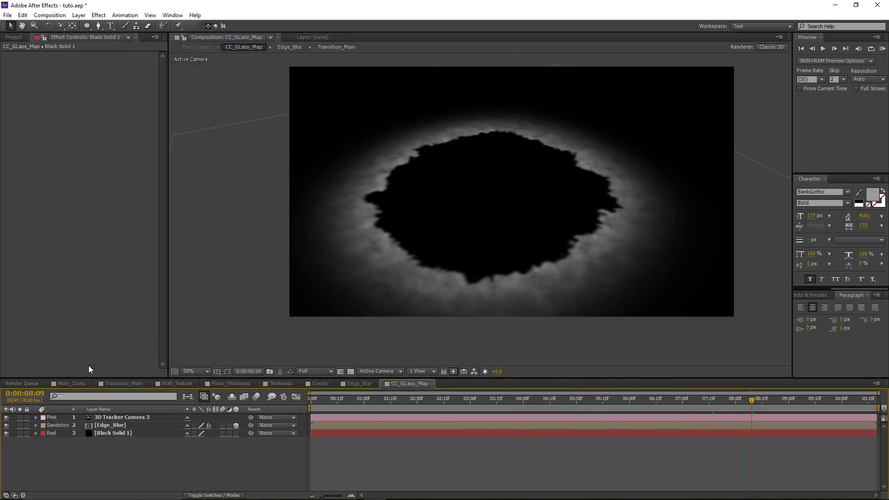
Create a new adjustment layer at the top of Main_Comp.
{"action": "left_click", "coordinate": [74, 383]}
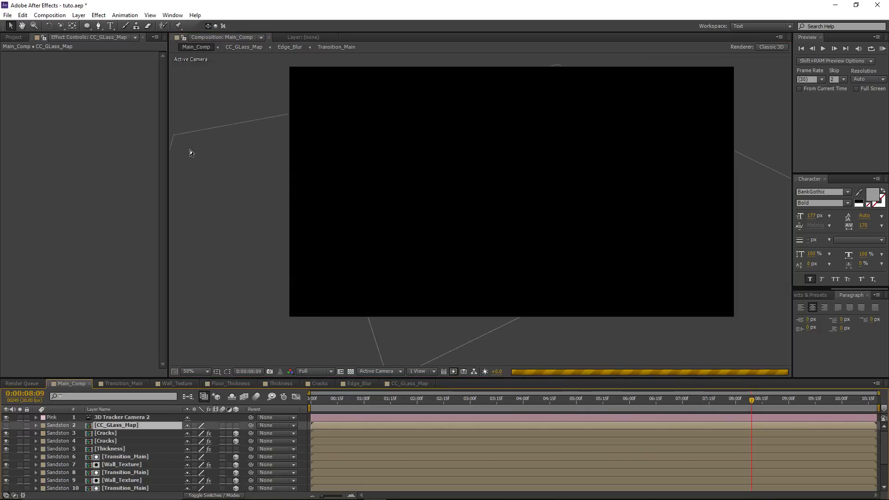
{"action": "left_click", "coordinate": [78, 17]}
{"action": "mouse_move", "coordinate": [153, 26]}
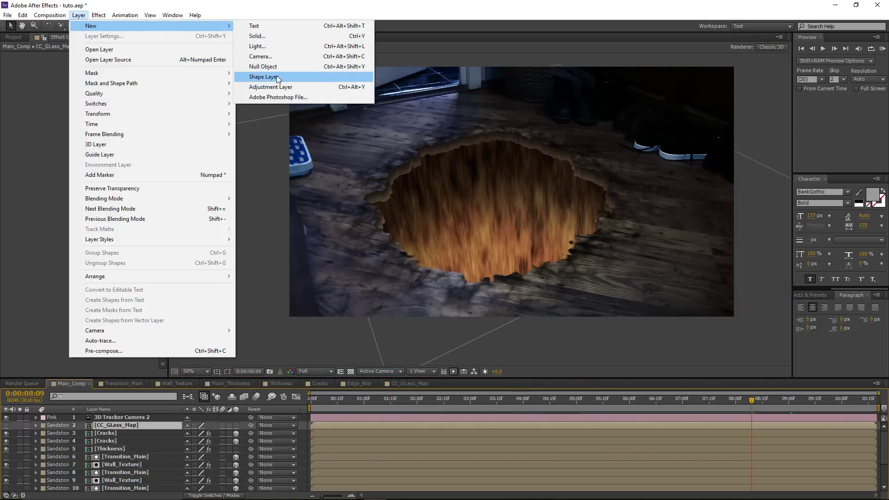
{"action": "left_click", "coordinate": [283, 87]}
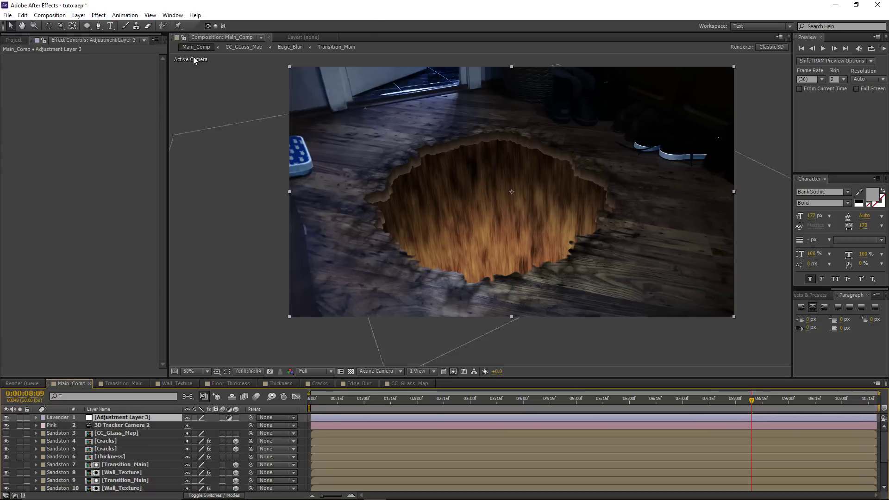
Apply CC Glass to the new adjustment layer with CC_GLass_Map as its Bump Map and compare the layer on and off.
{"action": "left_click", "coordinate": [98, 15]}
{"action": "mouse_move", "coordinate": [124, 245]}
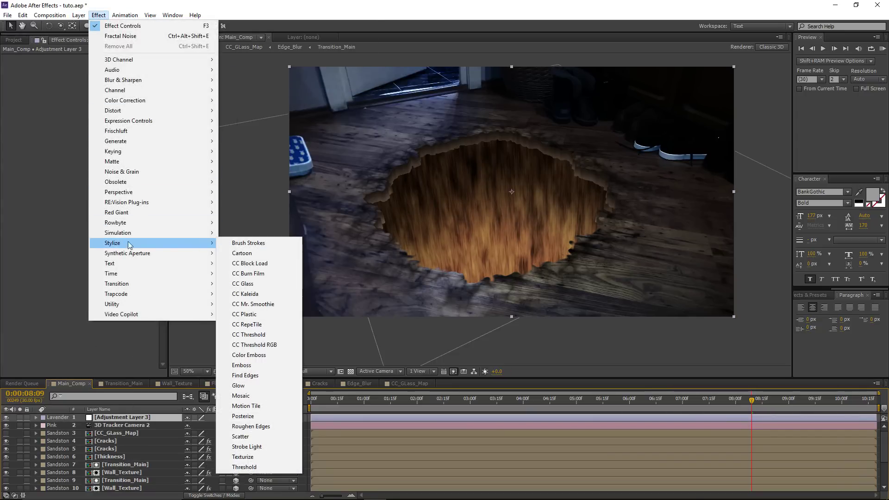
{"action": "left_click", "coordinate": [268, 285]}
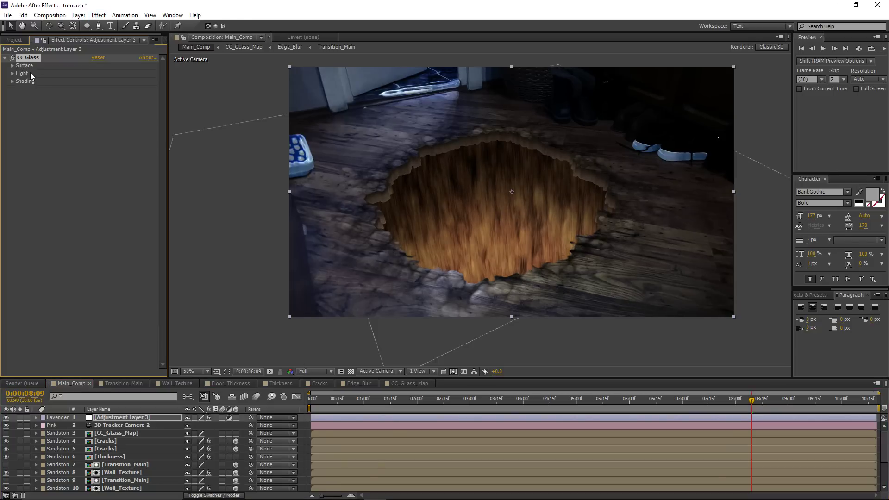
{"action": "left_click", "coordinate": [12, 66]}
{"action": "left_click", "coordinate": [115, 74]}
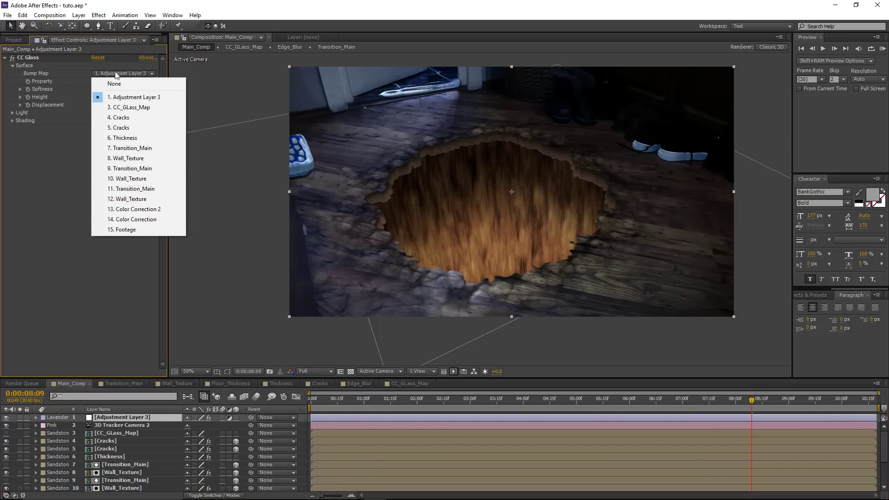
{"action": "left_click", "coordinate": [143, 108]}
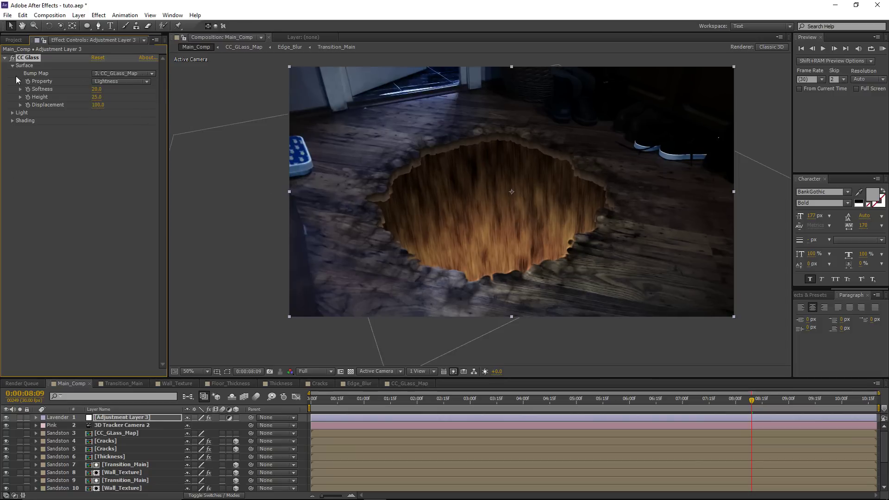
{"action": "left_click", "coordinate": [6, 418]}
{"action": "left_click", "coordinate": [6, 418]}
{"action": "left_click", "coordinate": [6, 418]}
{"action": "left_click", "coordinate": [6, 418]}
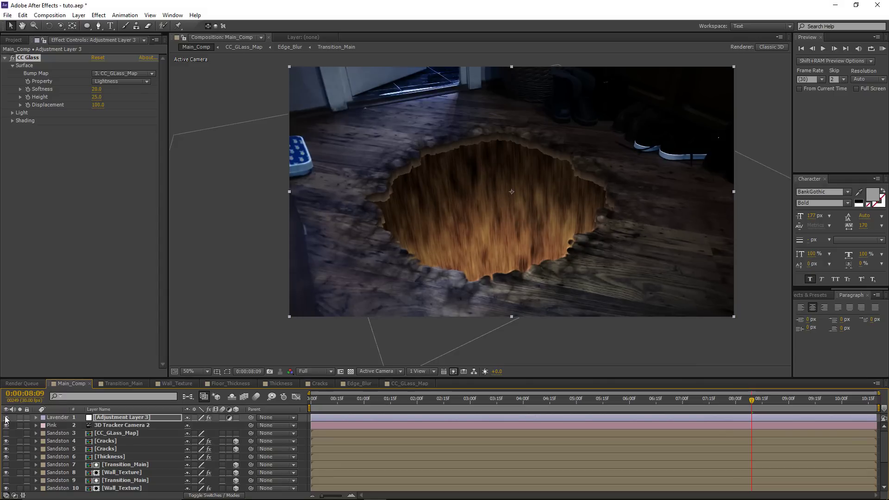
Set the CC Glass Softness to 2 and compare the hole's edge up close with the adjustment layer on and off.
{"action": "left_click", "coordinate": [98, 90]}
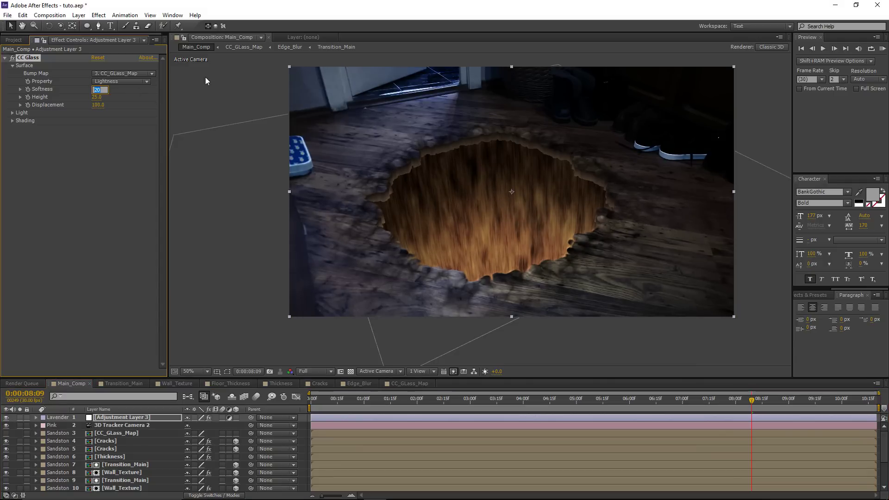
{"action": "type", "text": "2"}
{"action": "key", "text": "Return"}
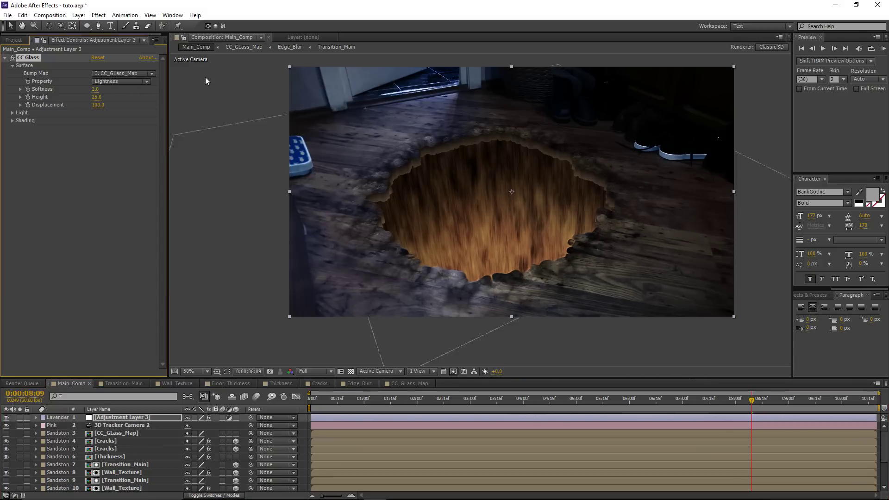
{"action": "scroll", "coordinate": [323, 213], "scroll_direction": "up", "scroll_amount": 1}
{"action": "left_click_drag", "start_coordinate": [324, 212], "coordinate": [203, 288]}
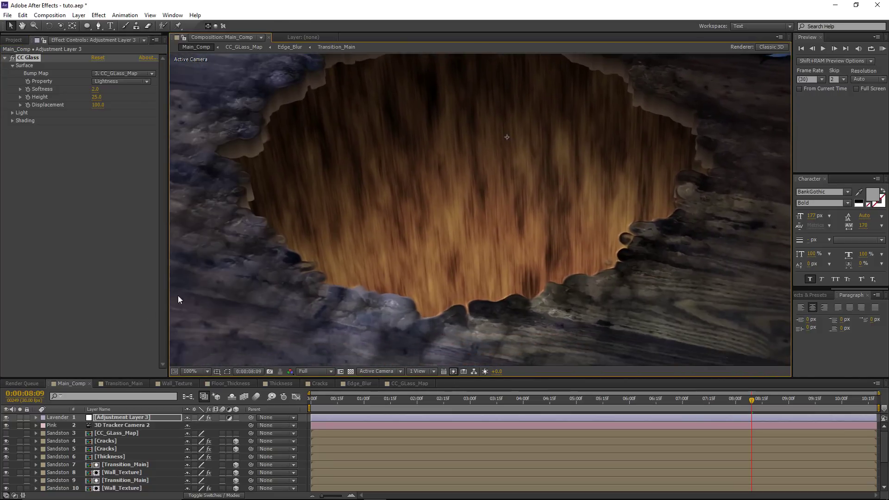
{"action": "left_click", "coordinate": [6, 418]}
{"action": "left_click", "coordinate": [6, 418]}
{"action": "left_click", "coordinate": [6, 417]}
{"action": "left_click", "coordinate": [6, 418]}
{"action": "left_click", "coordinate": [6, 417]}
{"action": "left_click_drag", "start_coordinate": [269, 177], "coordinate": [330, 193]}
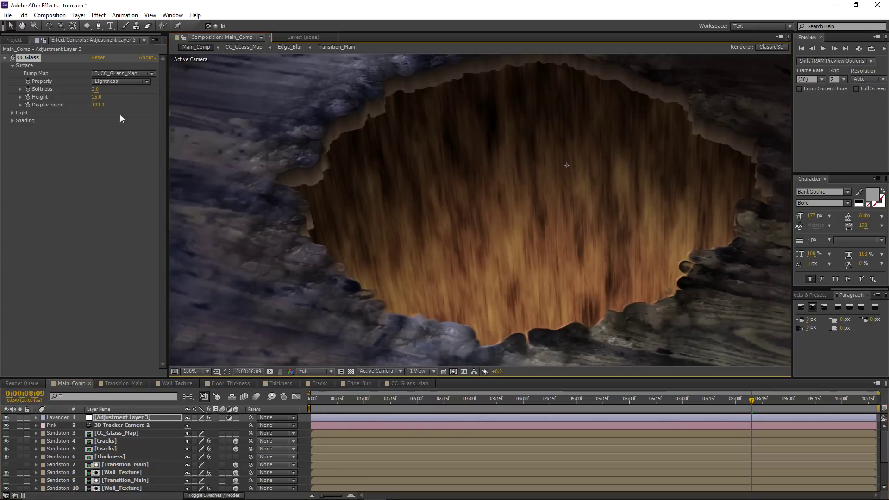
Set the CC Glass Height to 15 and Displacement to 75, comparing the hole's edge with and without the adjustment layer.
{"action": "left_click_drag", "start_coordinate": [100, 101], "coordinate": [95, 101]}
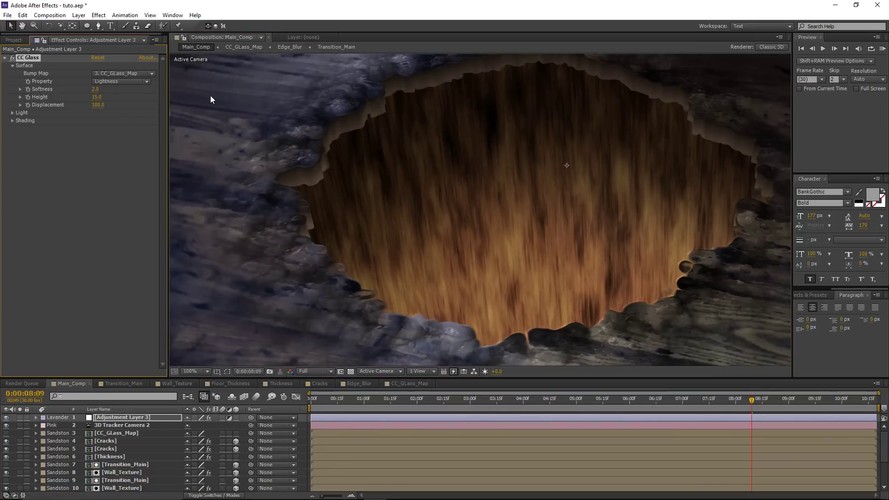
{"action": "left_click", "coordinate": [98, 105]}
{"action": "type", "text": "75"}
{"action": "key", "text": "Return"}
{"action": "left_click", "coordinate": [5, 417]}
{"action": "left_click", "coordinate": [5, 417]}
{"action": "left_click", "coordinate": [5, 417]}
{"action": "left_click", "coordinate": [5, 417]}
{"action": "left_click", "coordinate": [6, 417]}
{"action": "left_click", "coordinate": [6, 417]}
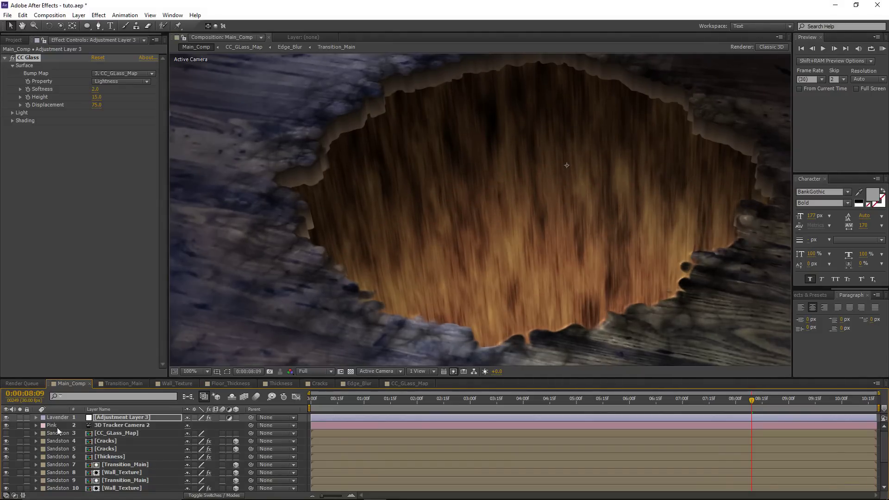
In CC_GLass_Map, raise the Contrast of the Edge_Blur layer's Fractal Noise to 176.
{"action": "left_click", "coordinate": [123, 434]}
{"action": "double_click", "coordinate": [110, 435]}
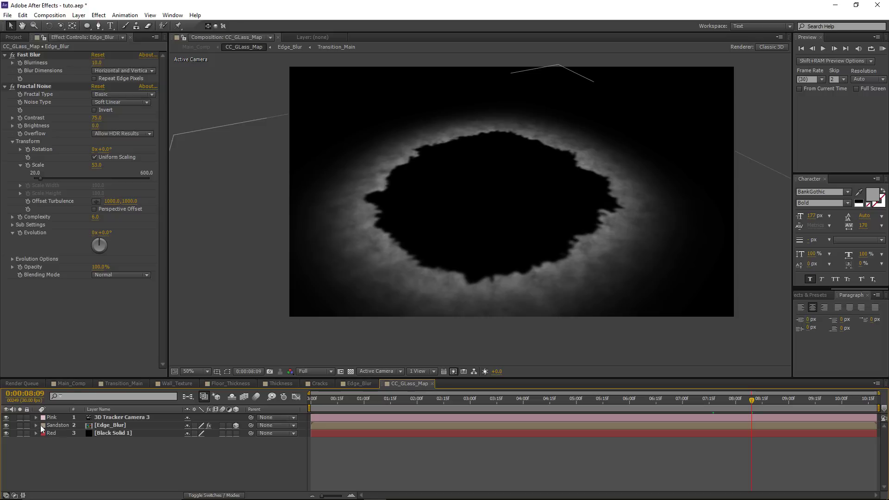
{"action": "left_click", "coordinate": [113, 433]}
{"action": "left_click", "coordinate": [129, 425]}
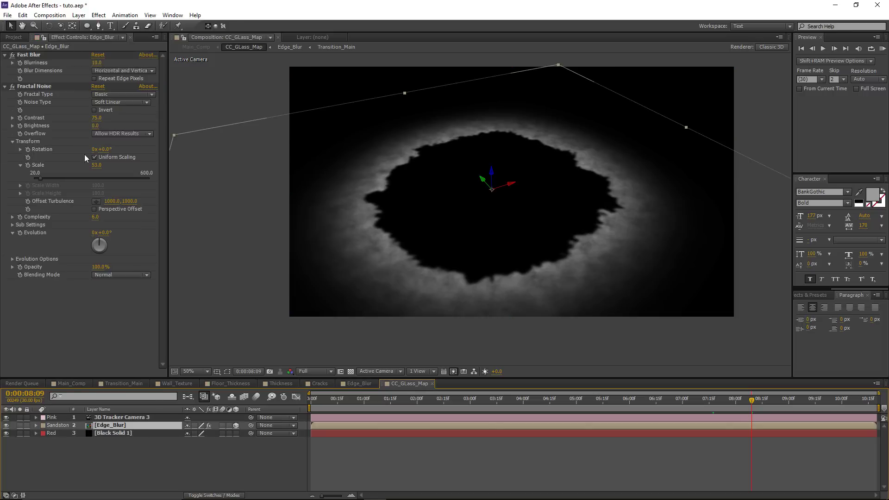
{"action": "left_click", "coordinate": [35, 86]}
{"action": "left_click_drag", "start_coordinate": [118, 117], "coordinate": [182, 124]}
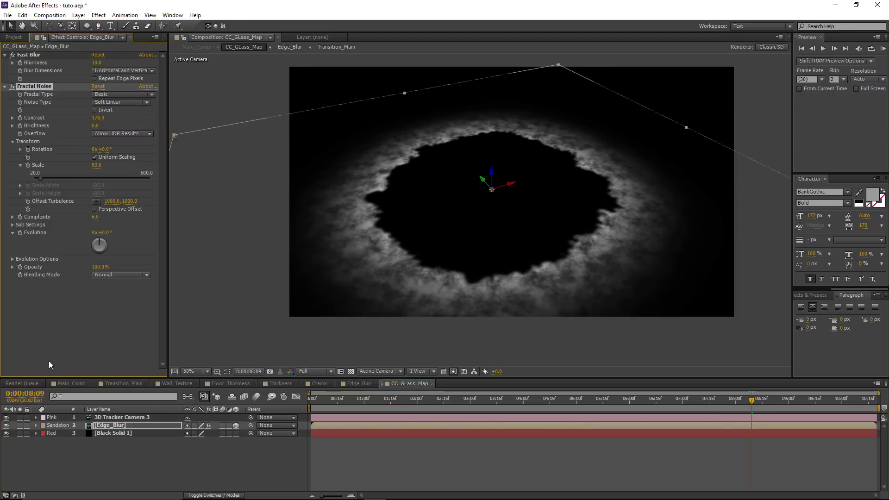
Return to Main_Comp and examine the rim around the hole both close up and in full view.
{"action": "left_click", "coordinate": [66, 383]}
{"action": "scroll", "coordinate": [376, 186], "scroll_direction": "down", "scroll_amount": 1}
{"action": "left_click_drag", "start_coordinate": [416, 173], "coordinate": [373, 186]}
{"action": "scroll", "coordinate": [415, 197], "scroll_direction": "up", "scroll_amount": 1}
{"action": "scroll", "coordinate": [416, 201], "scroll_direction": "down", "scroll_amount": 1}
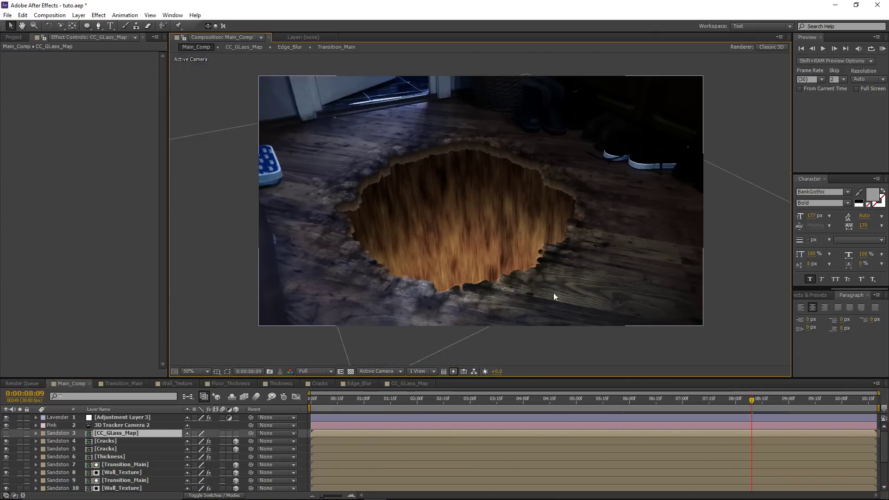
Examine the hole and its rim at several points of the opening animation, both close up and in full view.
{"action": "left_click_drag", "start_coordinate": [729, 400], "coordinate": [581, 409]}
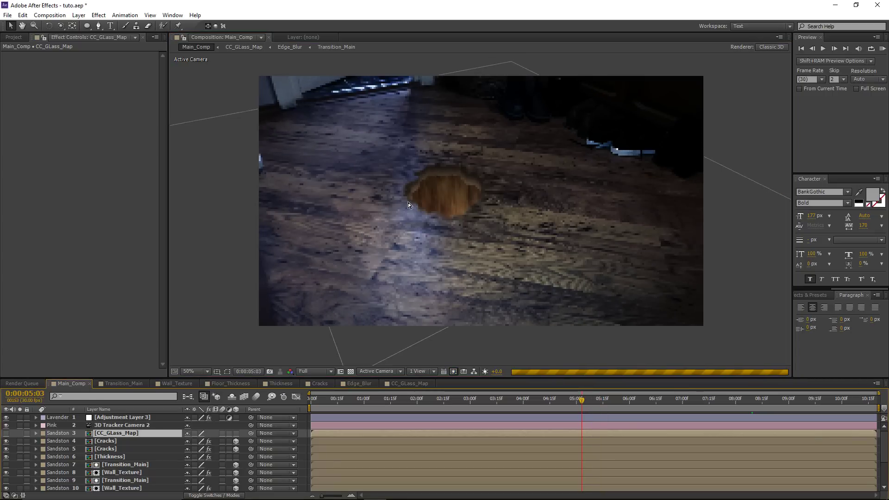
{"action": "scroll", "coordinate": [407, 202], "scroll_direction": "up", "scroll_amount": 4}
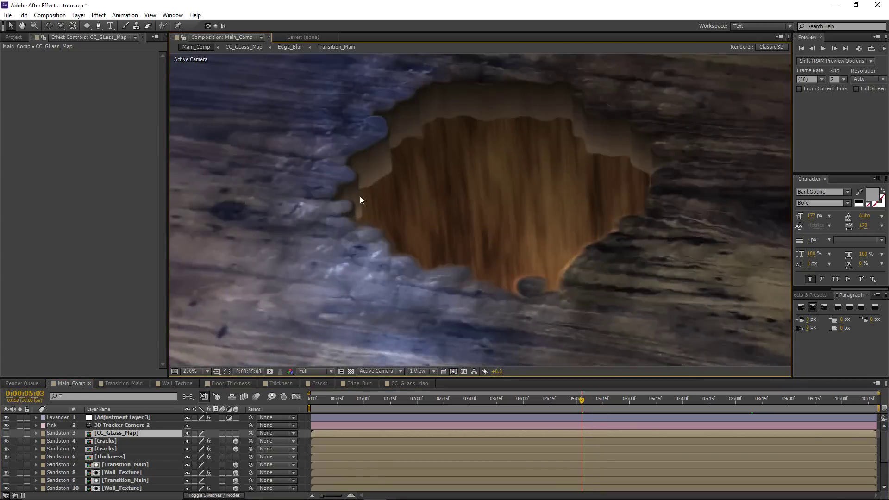
{"action": "scroll", "coordinate": [405, 247], "scroll_direction": "down", "scroll_amount": 1}
{"action": "left_click_drag", "start_coordinate": [582, 406], "coordinate": [668, 407]}
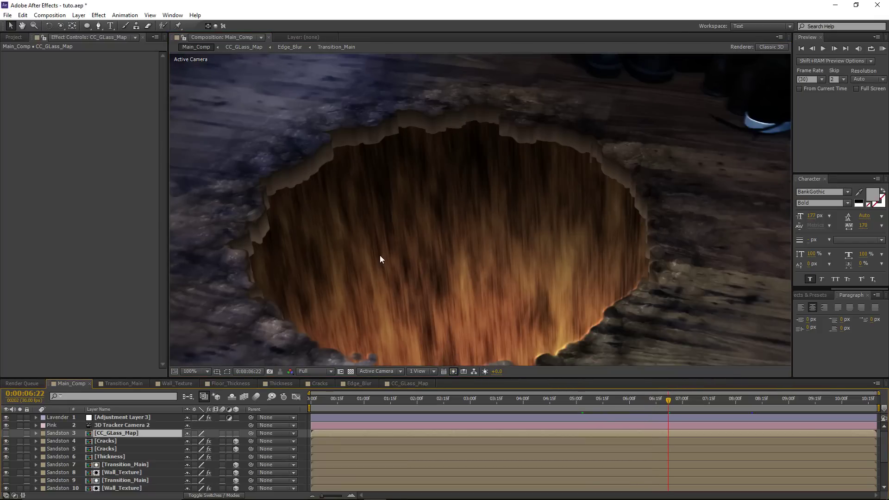
{"action": "left_click_drag", "start_coordinate": [381, 256], "coordinate": [486, 132]}
{"action": "left_click", "coordinate": [677, 405]}
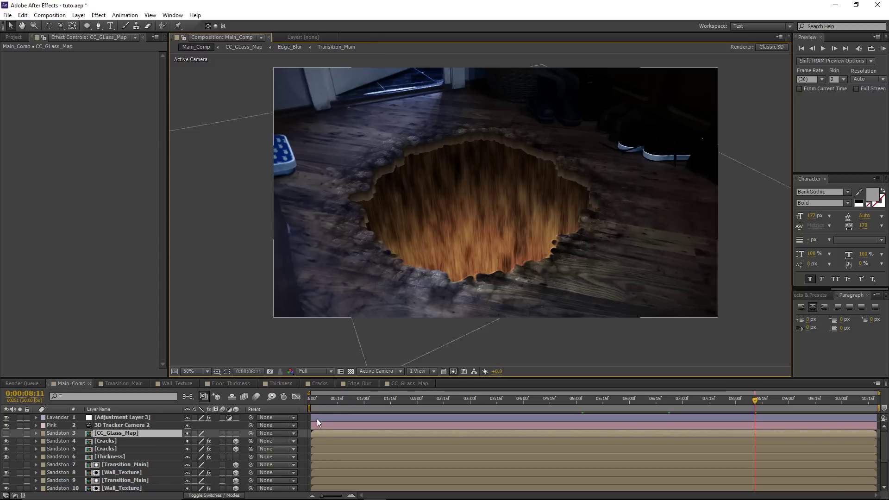
Duplicate the lowest Transition_Main layer, place the copy on top of the layer stack, make it visible and scale it to 151%.
{"action": "left_click", "coordinate": [305, 418]}
{"action": "scroll", "coordinate": [129, 455], "scroll_direction": "down", "scroll_amount": 2}
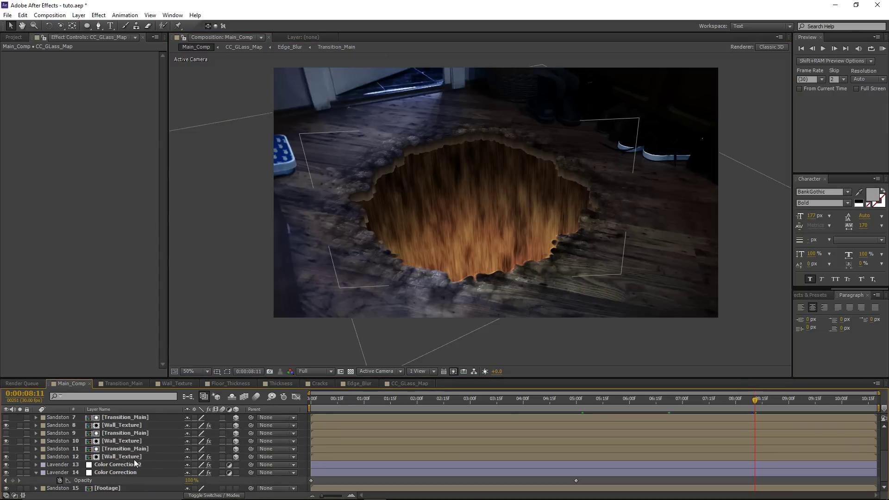
{"action": "left_click", "coordinate": [123, 450]}
{"action": "key", "text": "ctrl+d"}
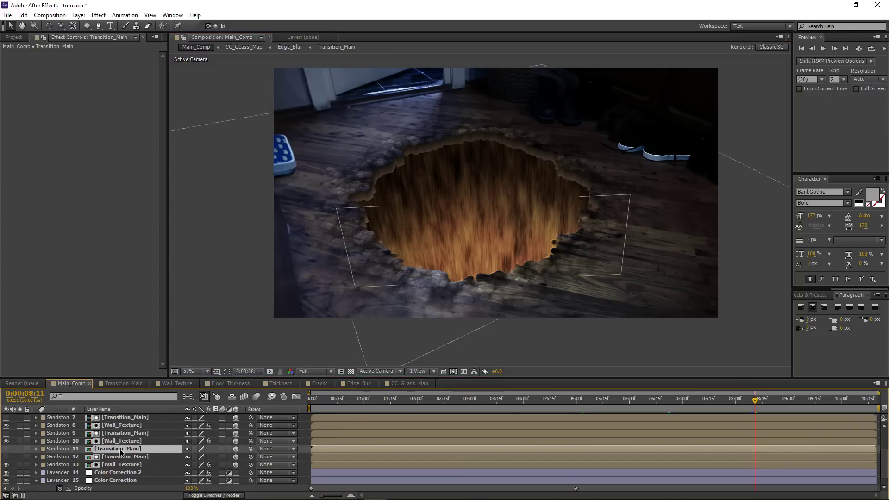
{"action": "left_click_drag", "start_coordinate": [113, 448], "coordinate": [119, 416]}
{"action": "left_click", "coordinate": [6, 417]}
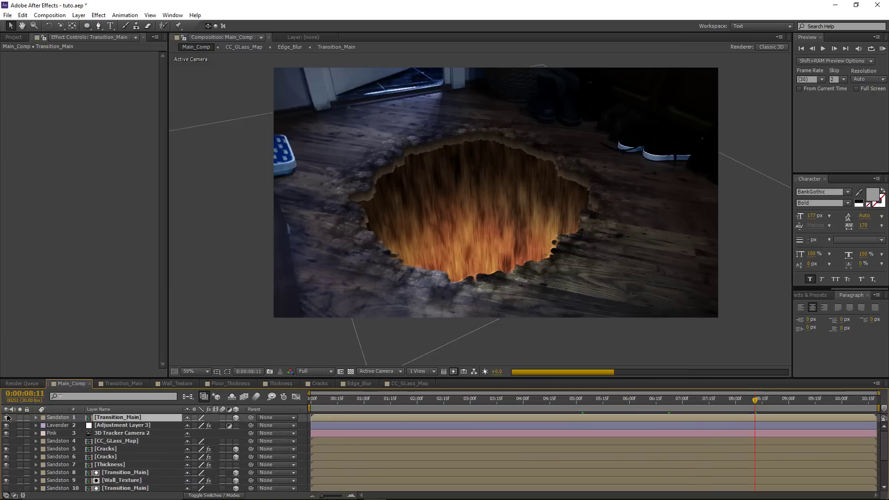
{"action": "key", "text": "s"}
{"action": "left_click_drag", "start_coordinate": [210, 425], "coordinate": [209, 425]}
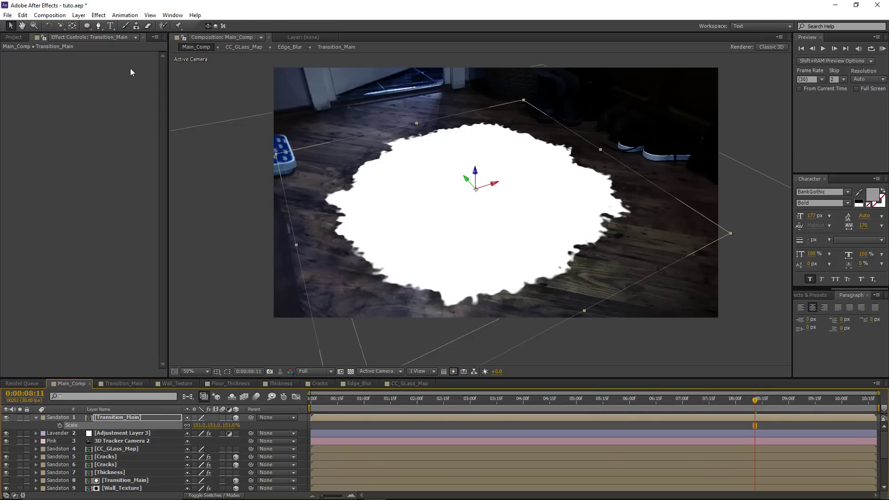
Apply Fast Blur to the topmost Transition_Main layer with a Blurriness of 56.
{"action": "left_click", "coordinate": [98, 14]}
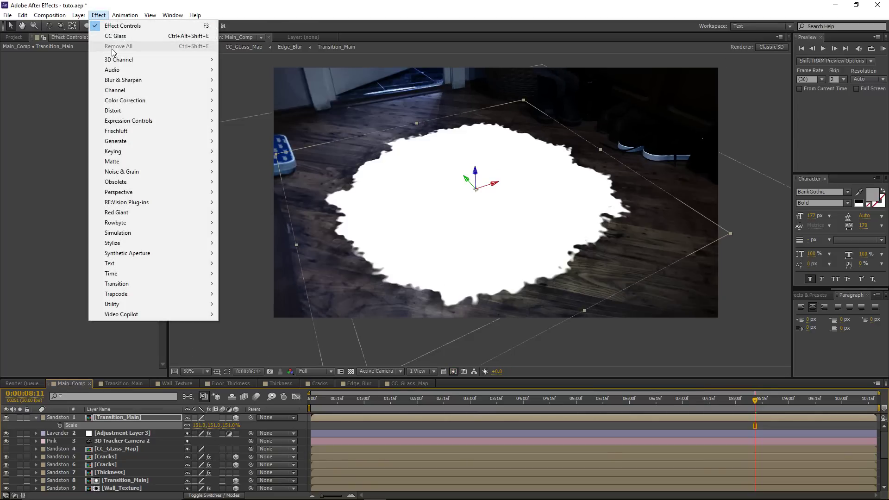
{"action": "mouse_move", "coordinate": [139, 80]}
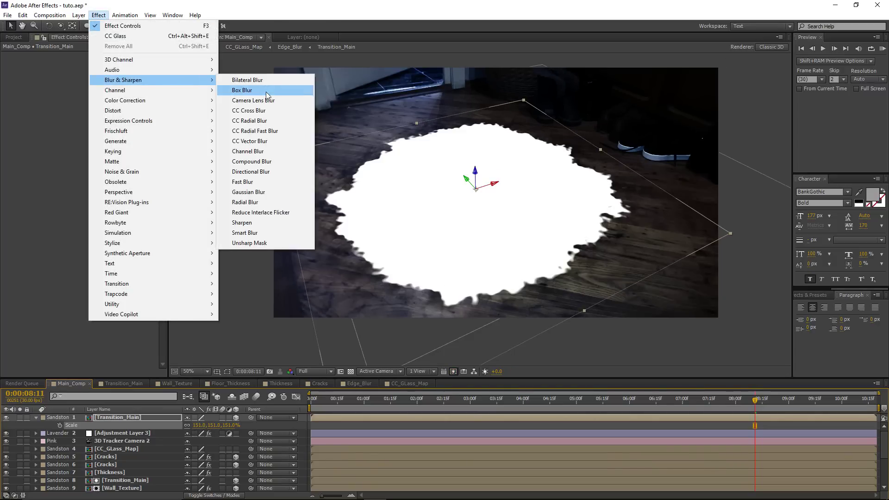
{"action": "left_click", "coordinate": [267, 182]}
{"action": "mouse_move", "coordinate": [95, 65]}
{"action": "left_mouse_down"}
{"action": "mouse_move", "coordinate": [119, 61]}
{"action": "mouse_move", "coordinate": [99, 63]}
{"action": "left_mouse_up"}
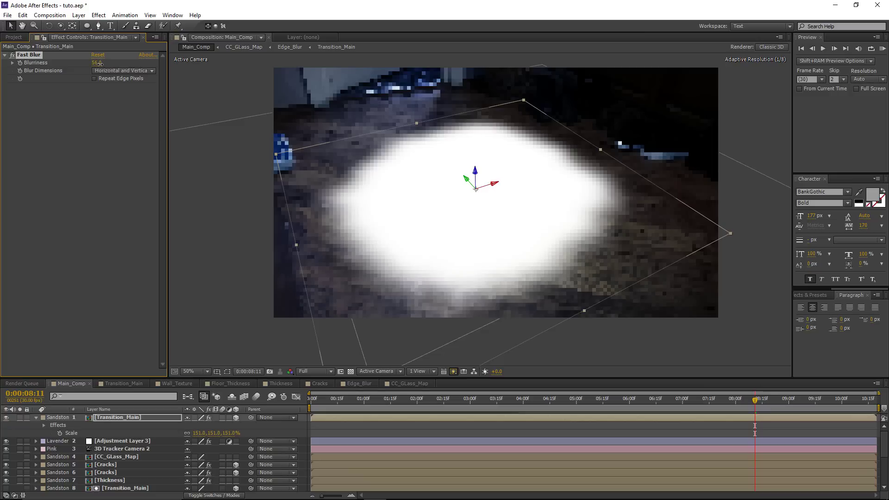
Duplicate 3D Tracker Camera 2, place the copy above the blurred Transition_Main layer and select both layers.
{"action": "left_click", "coordinate": [108, 450]}
{"action": "key", "text": "ctrl+d"}
{"action": "left_click_drag", "start_coordinate": [110, 450], "coordinate": [112, 419]}
{"action": "left_click", "coordinate": [119, 425], "text": "shift"}
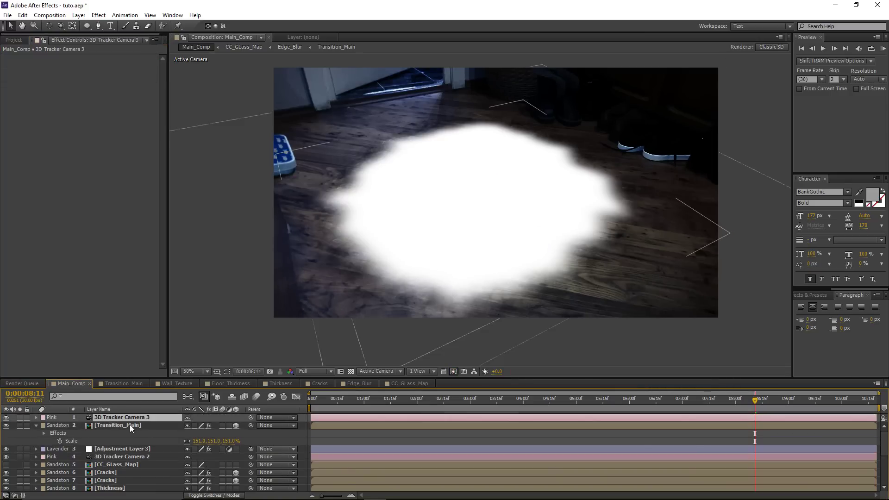
Pre-compose the two selected layers as Displacement_map, then hide it and place it beneath 3D Tracker Camera 2.
{"action": "key", "text": "ctrl+shift+c"}
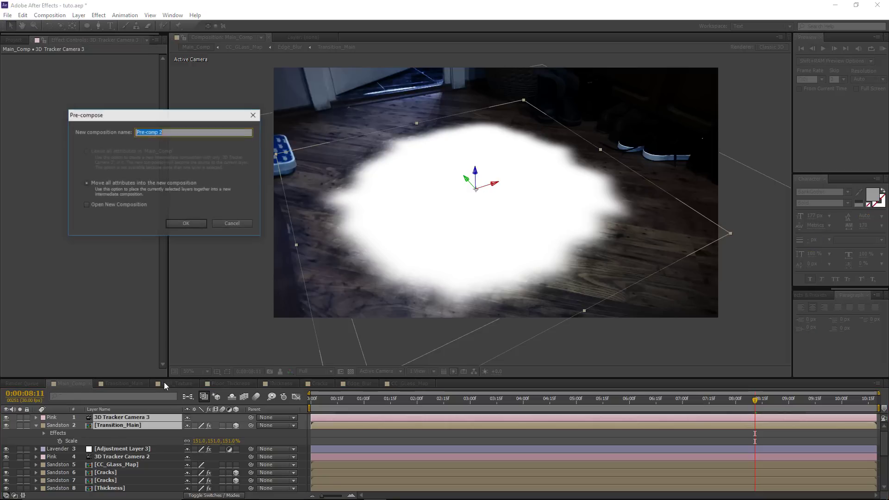
{"action": "type", "text": "Disp"}
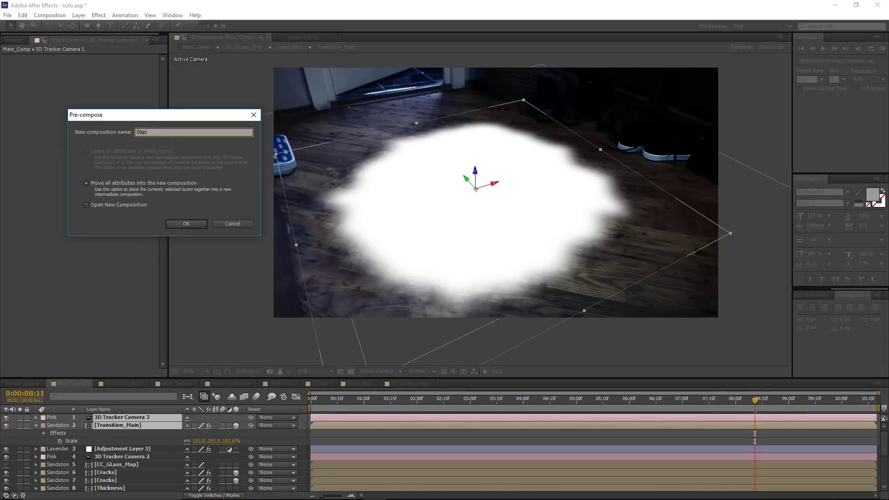
{"action": "type", "text": "lacement_map"}
{"action": "key", "text": "Return"}
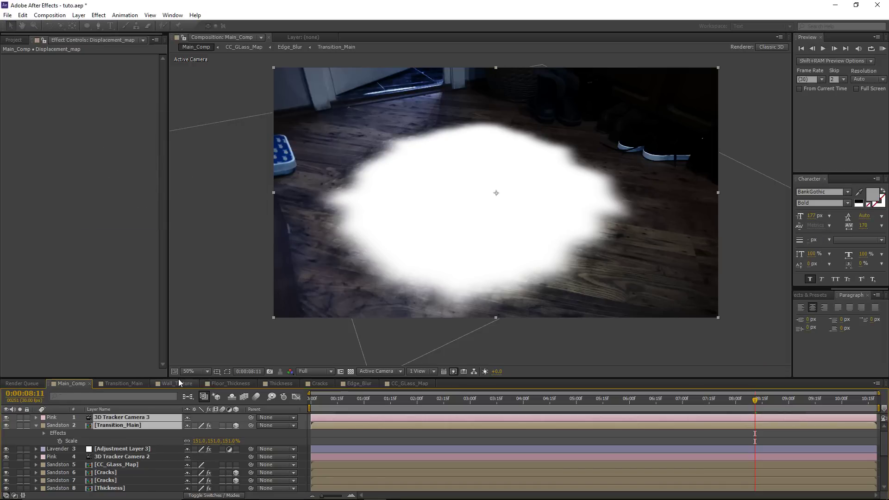
{"action": "left_click", "coordinate": [6, 418]}
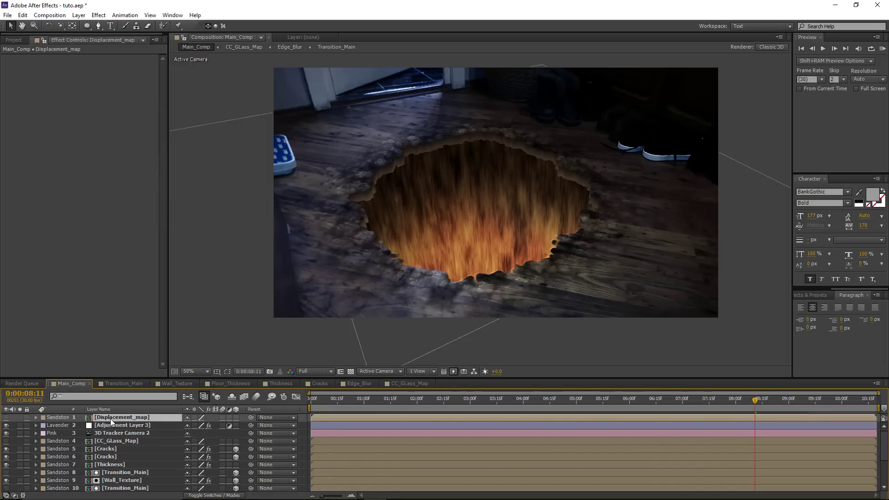
{"action": "left_click_drag", "start_coordinate": [112, 416], "coordinate": [118, 437]}
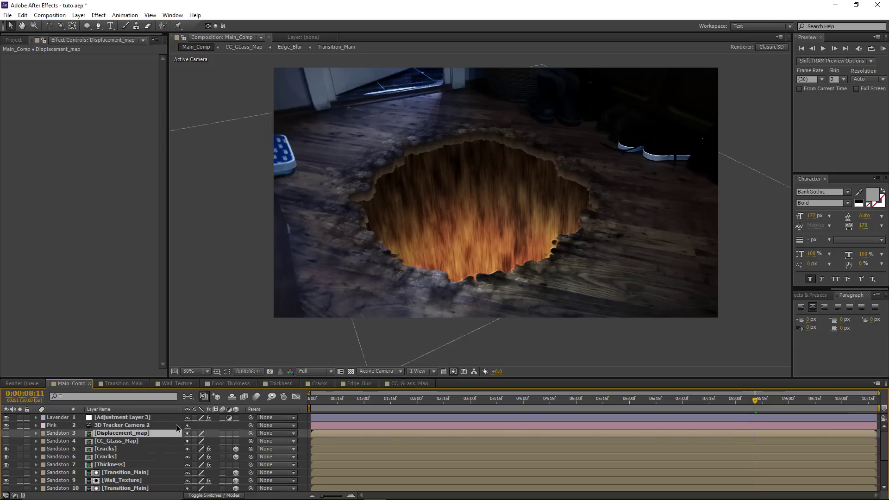
Inside the Displacement_map composition, create a comp-sized gray solid with the color 808080 (50% brightness).
{"action": "double_click", "coordinate": [132, 433]}
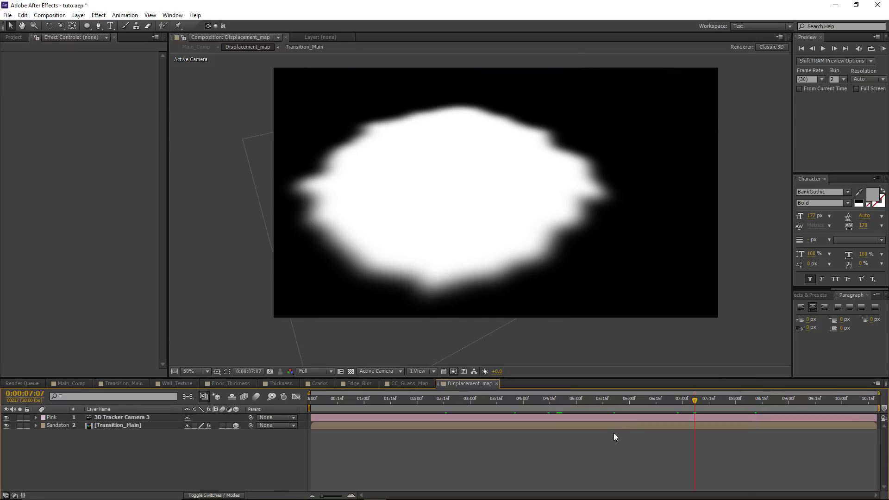
{"action": "key", "text": "ctrl+y"}
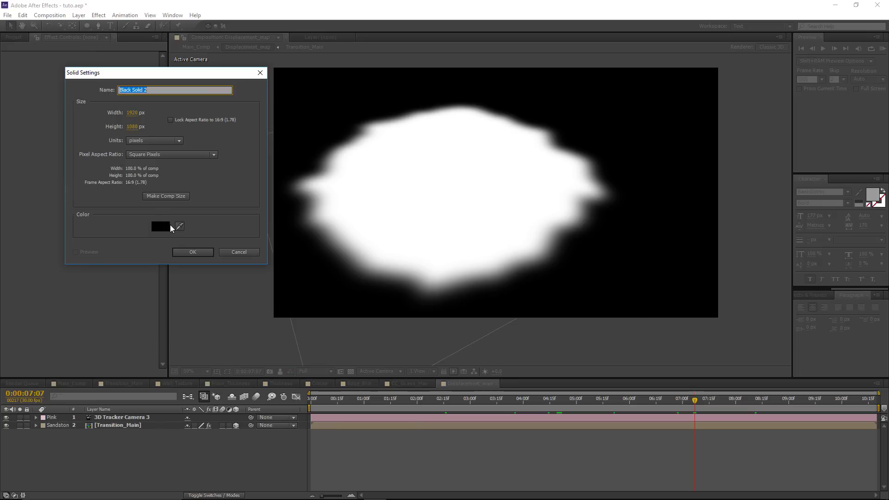
{"action": "left_click", "coordinate": [157, 230]}
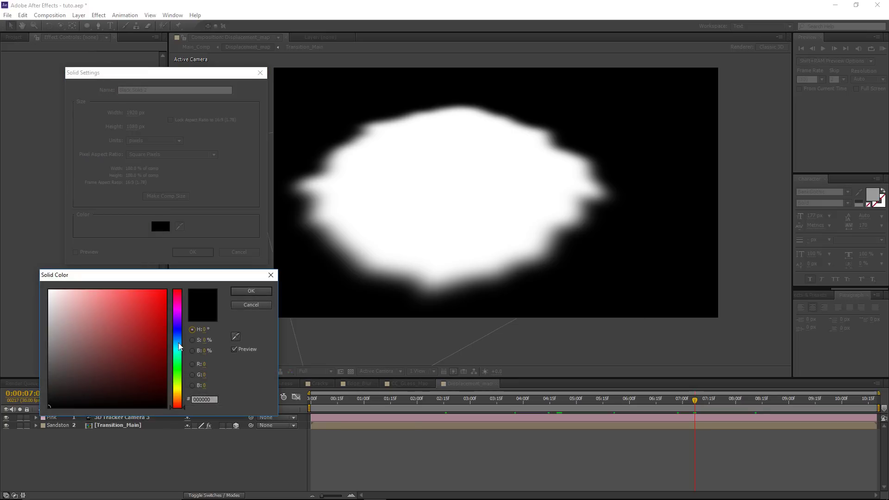
{"action": "left_click_drag", "start_coordinate": [62, 369], "coordinate": [42, 349]}
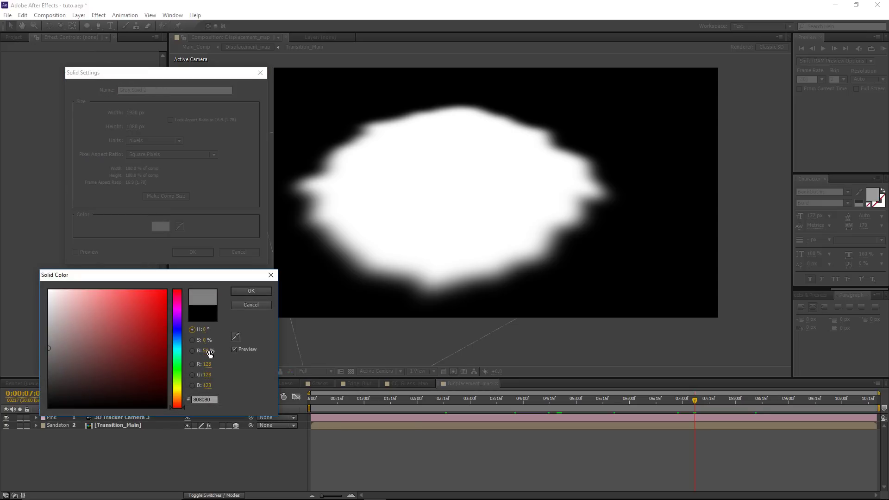
{"action": "type", "text": "50"}
{"action": "left_click", "coordinate": [196, 353]}
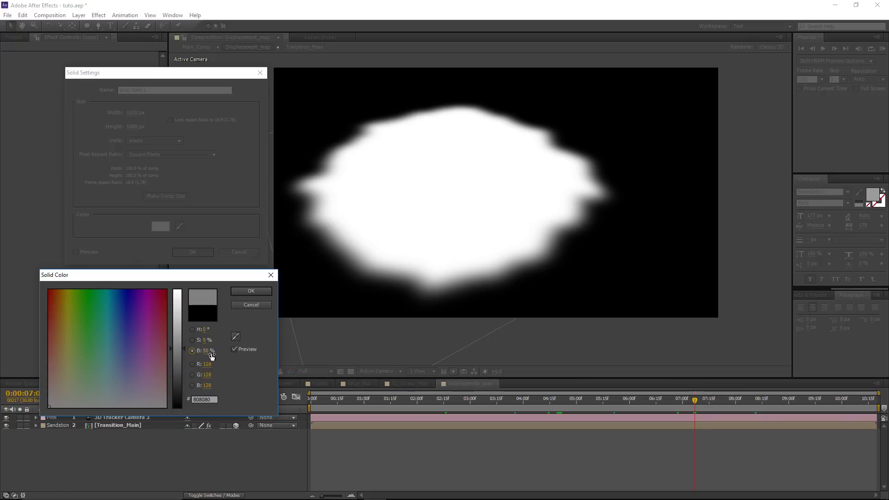
{"action": "left_click", "coordinate": [250, 291]}
{"action": "left_click", "coordinate": [187, 251]}
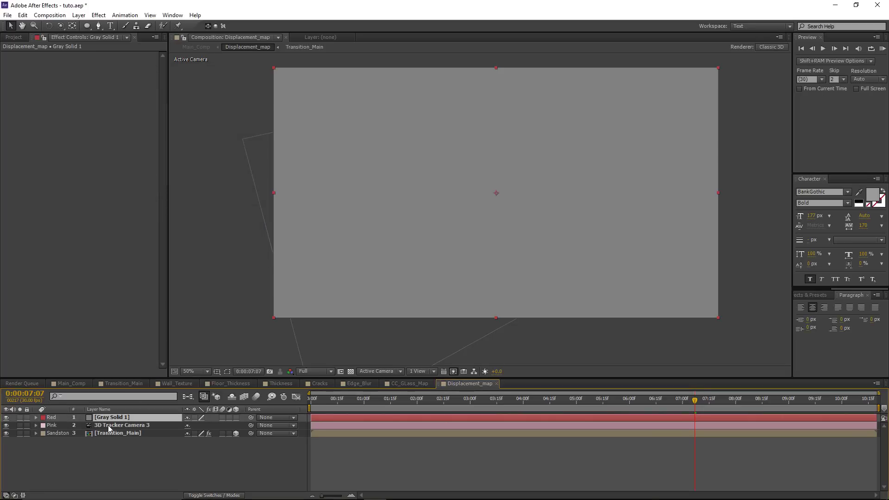
Place the gray solid beneath the Transition_Main layer as background and check the blurred white shape against it.
{"action": "left_click_drag", "start_coordinate": [105, 421], "coordinate": [121, 457]}
{"action": "left_click", "coordinate": [133, 458]}
{"action": "left_click_drag", "start_coordinate": [425, 145], "coordinate": [421, 158]}
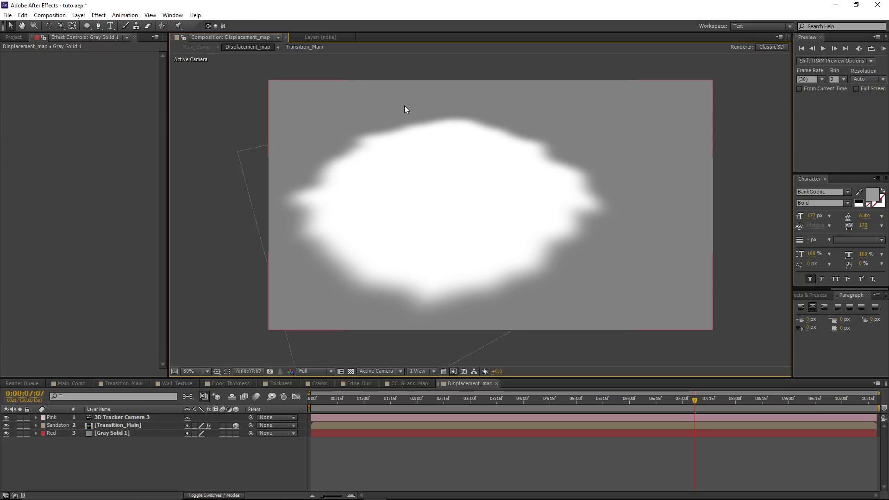
{"action": "left_click", "coordinate": [118, 424]}
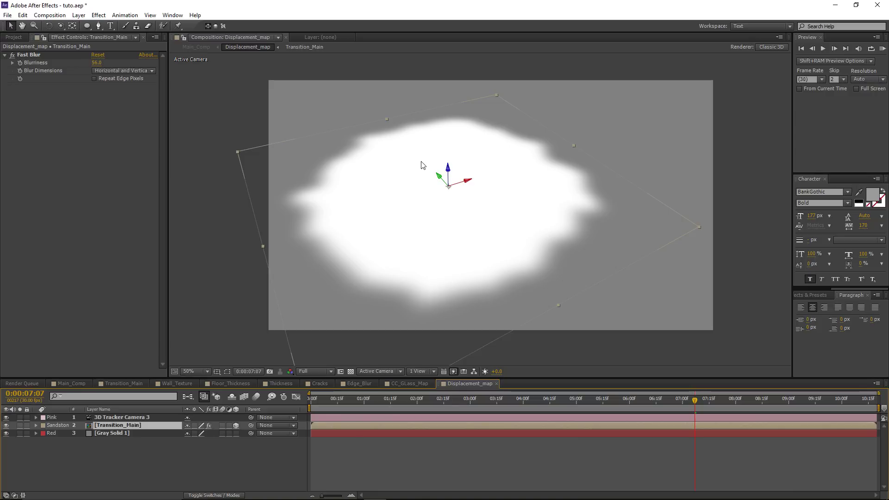
In Main_Comp, apply the Displacement Map effect to Adjustment Layer 3 and use Displacement_map as its map layer.
{"action": "left_click", "coordinate": [59, 384]}
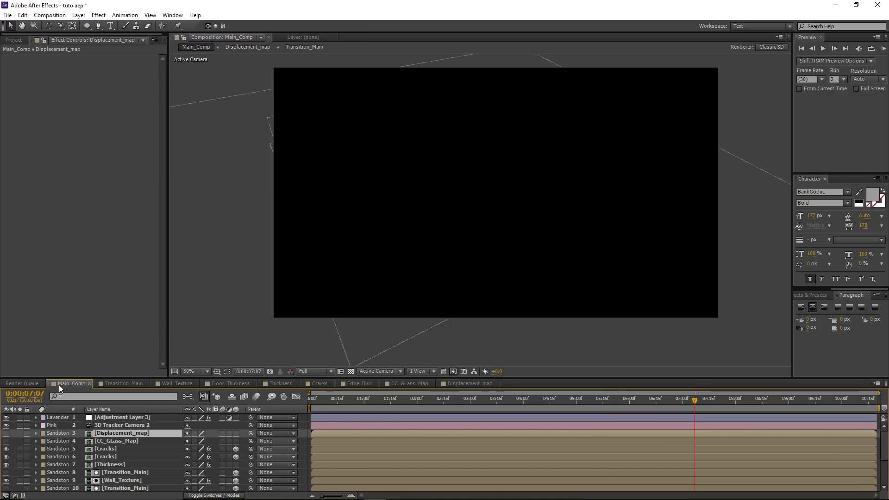
{"action": "left_click", "coordinate": [115, 418]}
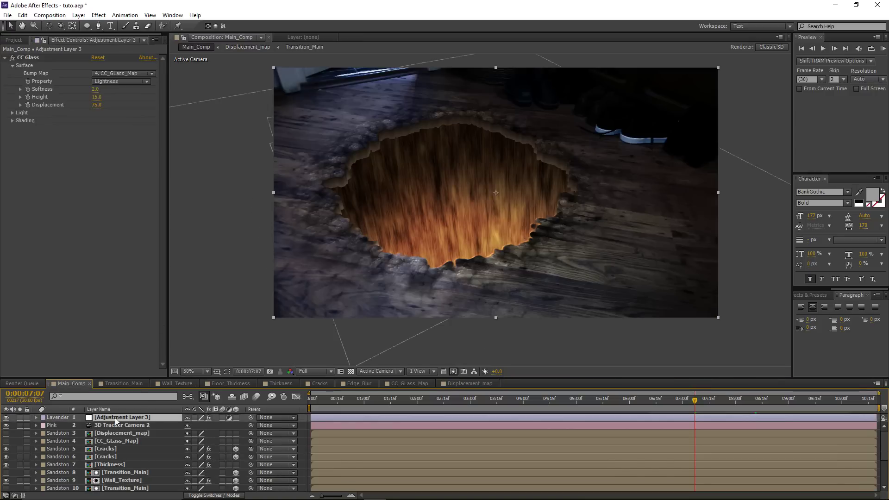
{"action": "left_click", "coordinate": [99, 15]}
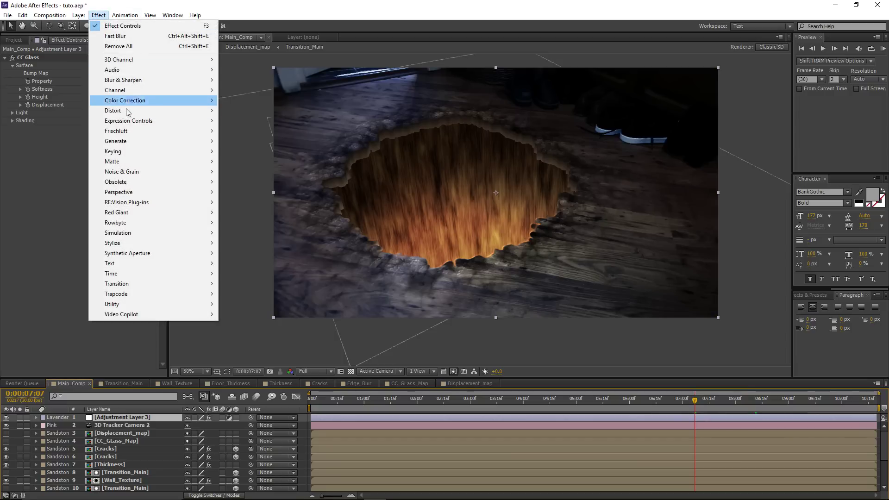
{"action": "mouse_move", "coordinate": [127, 116]}
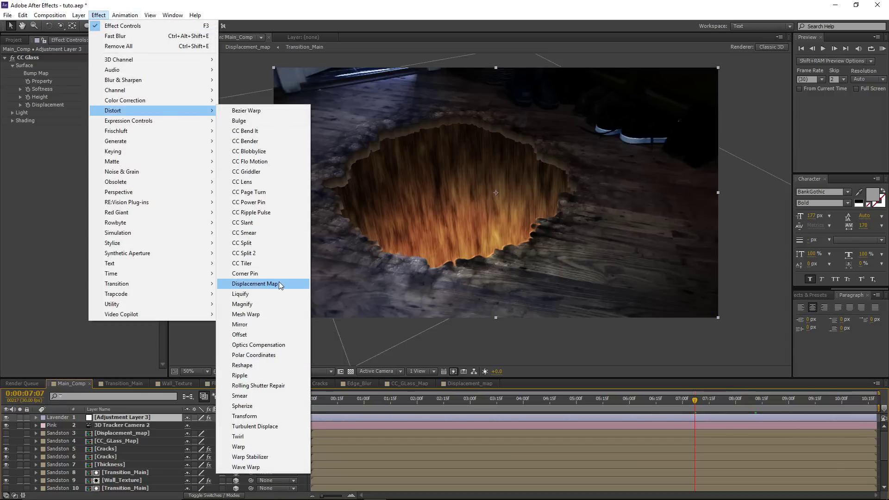
{"action": "left_click", "coordinate": [280, 284]}
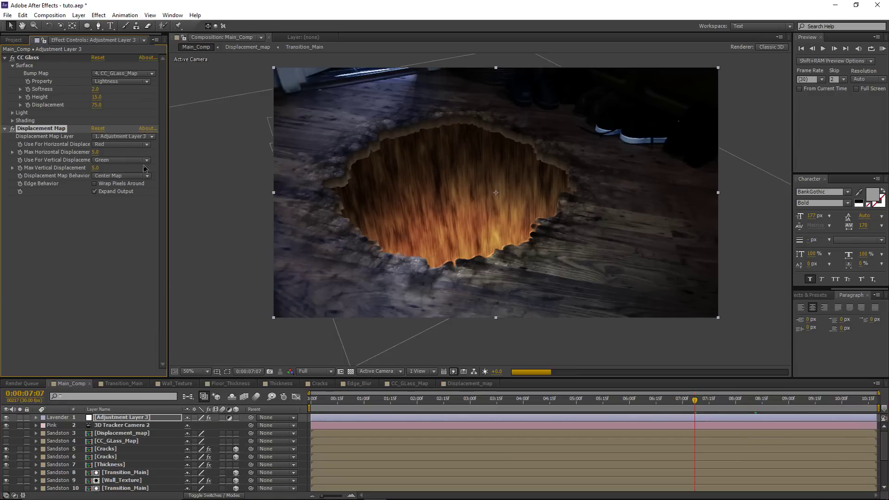
{"action": "left_click", "coordinate": [108, 137]}
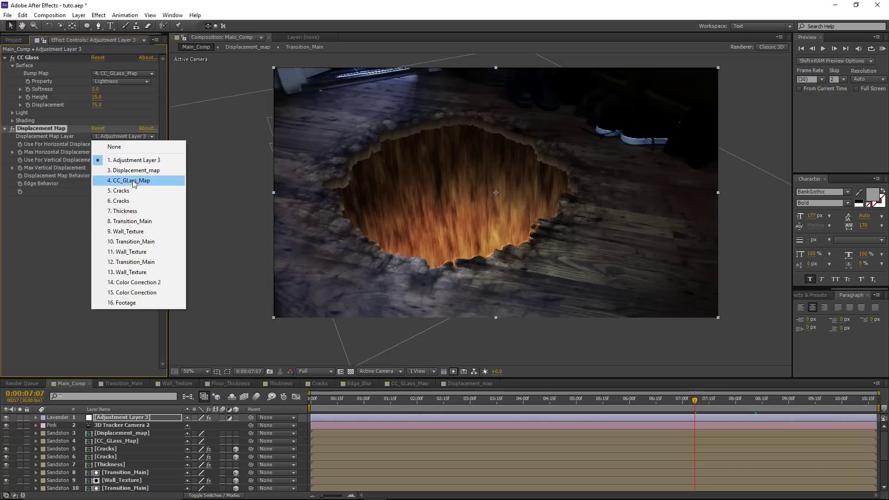
{"action": "left_click", "coordinate": [132, 171]}
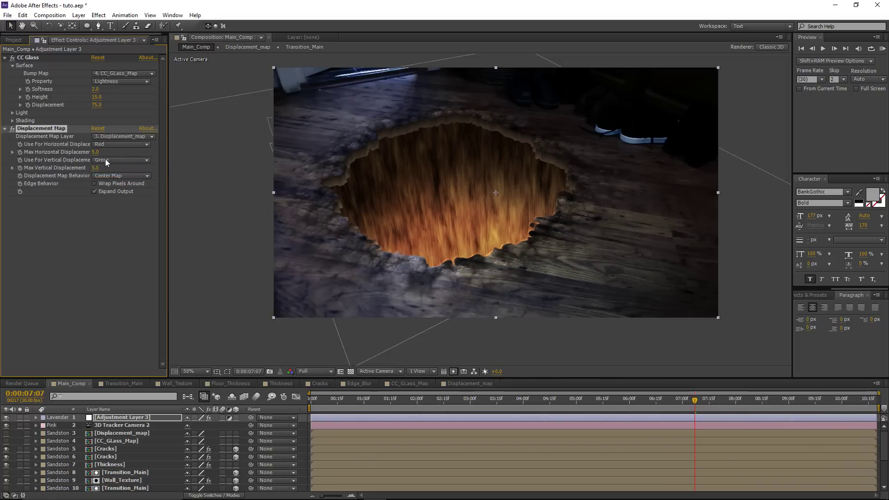
Set Max Vertical Displacement to 24 and preview the hole animation with the work area starting at about 4 seconds.
{"action": "left_click_drag", "start_coordinate": [97, 168], "coordinate": [111, 172]}
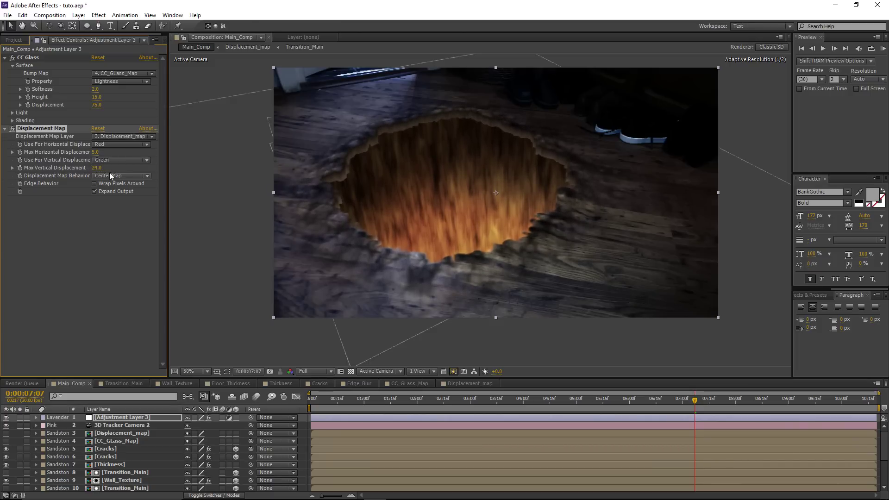
{"action": "left_click_drag", "start_coordinate": [694, 399], "coordinate": [789, 411]}
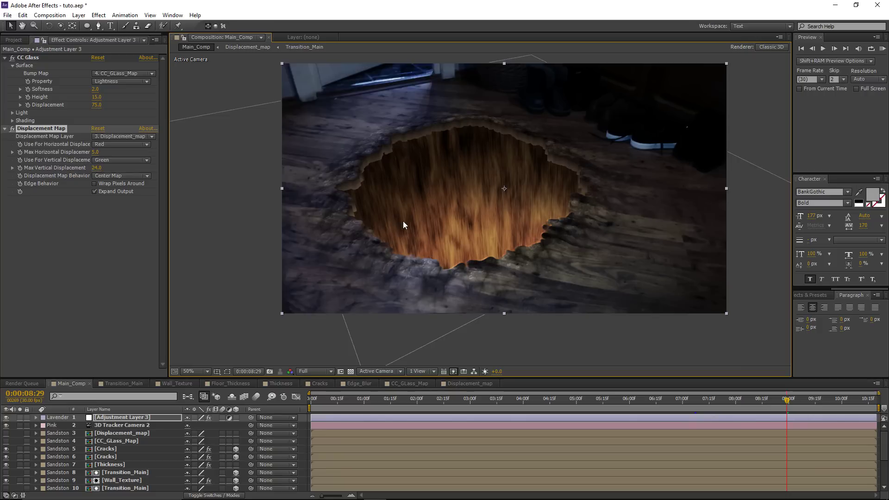
{"action": "left_click_drag", "start_coordinate": [311, 409], "coordinate": [610, 406]}
{"action": "left_click_drag", "start_coordinate": [584, 404], "coordinate": [532, 405]}
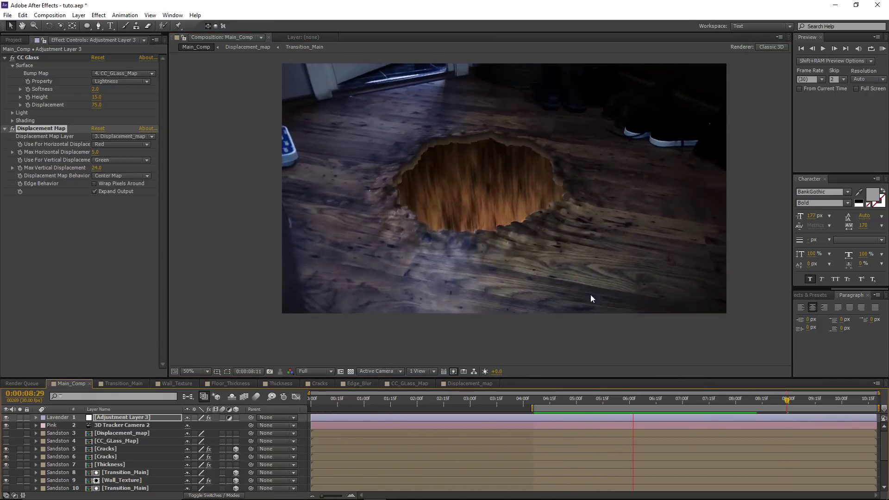
Darken the Thickness layer slightly by adjusting the lower and upper points of its RGB curve, and check the hole's rim at several frames.
{"action": "left_click_drag", "start_coordinate": [685, 398], "coordinate": [664, 410]}
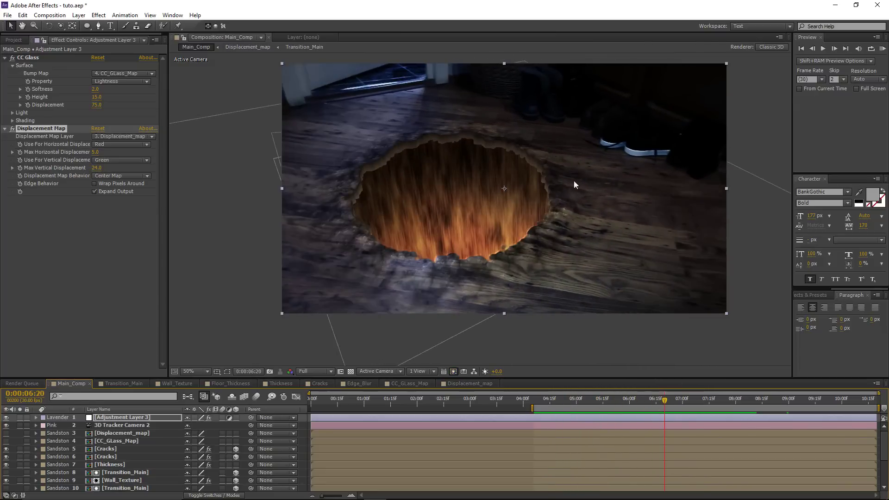
{"action": "left_click_drag", "start_coordinate": [432, 179], "coordinate": [440, 181]}
{"action": "left_click_drag", "start_coordinate": [665, 399], "coordinate": [731, 411]}
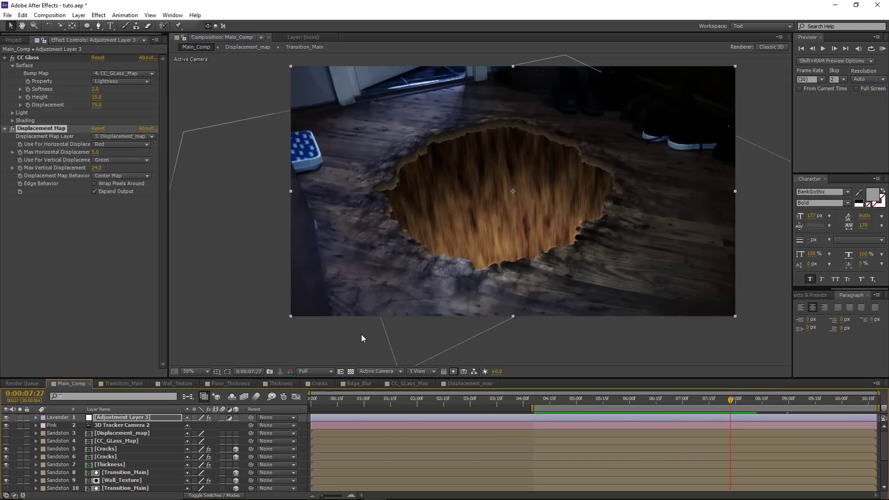
{"action": "left_click", "coordinate": [108, 465]}
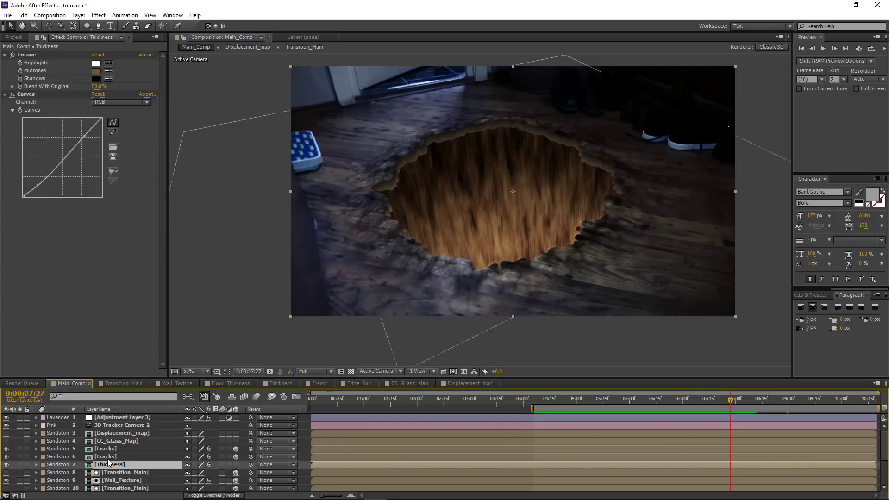
{"action": "left_click_drag", "start_coordinate": [39, 184], "coordinate": [41, 184]}
{"action": "mouse_move", "coordinate": [84, 137]}
{"action": "left_mouse_down"}
{"action": "mouse_move", "coordinate": [89, 145]}
{"action": "mouse_move", "coordinate": [86, 138]}
{"action": "left_mouse_up"}
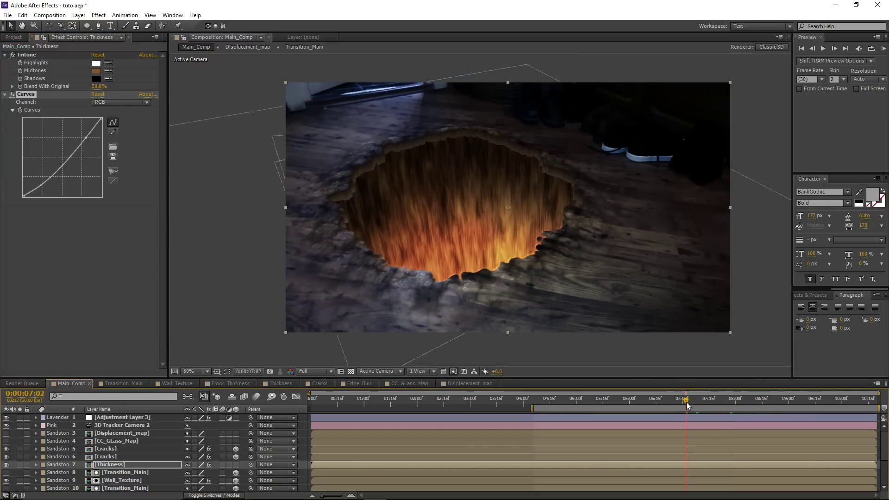
{"action": "left_click_drag", "start_coordinate": [687, 405], "coordinate": [717, 410]}
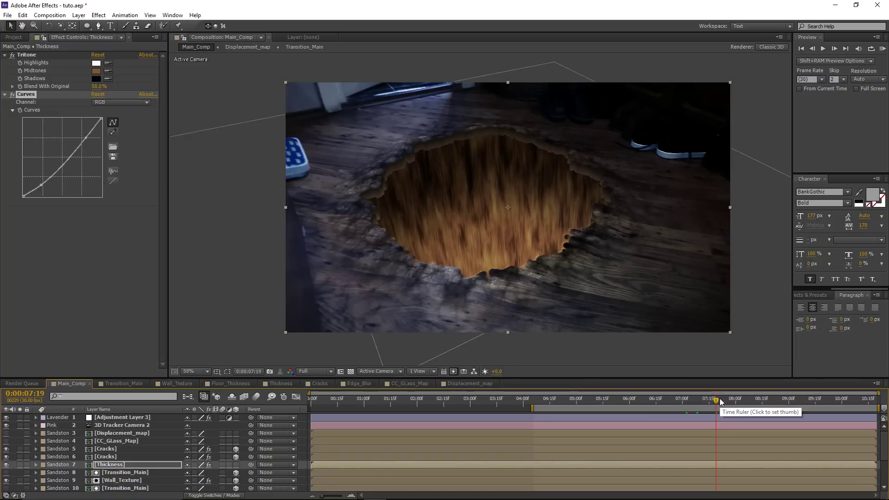
Open the rendah4 composition and examine the rendered hole's glowing cracks, rim and fiery interior up close at about 9 seconds.
{"action": "left_click", "coordinate": [305, 430]}
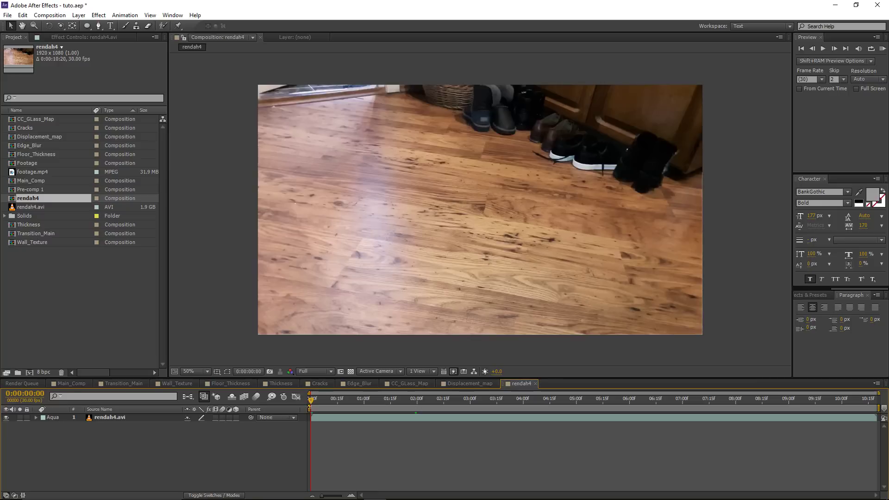
{"action": "left_click_drag", "start_coordinate": [311, 399], "coordinate": [743, 399]}
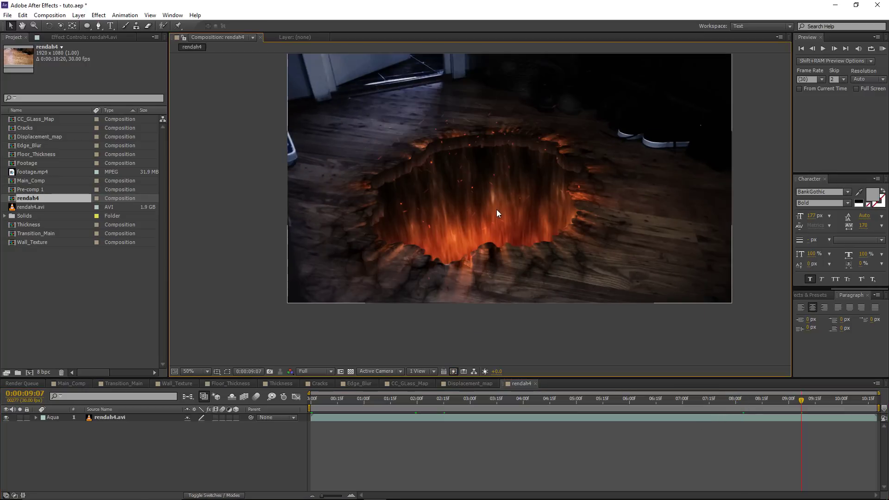
{"action": "scroll", "coordinate": [497, 211], "scroll_direction": "up", "scroll_amount": 1}
{"action": "left_click_drag", "start_coordinate": [403, 195], "coordinate": [446, 242]}
{"action": "left_click_drag", "start_coordinate": [576, 162], "coordinate": [458, 171]}
{"action": "left_click_drag", "start_coordinate": [612, 240], "coordinate": [598, 262]}
{"action": "scroll", "coordinate": [522, 210], "scroll_direction": "down", "scroll_amount": 1}
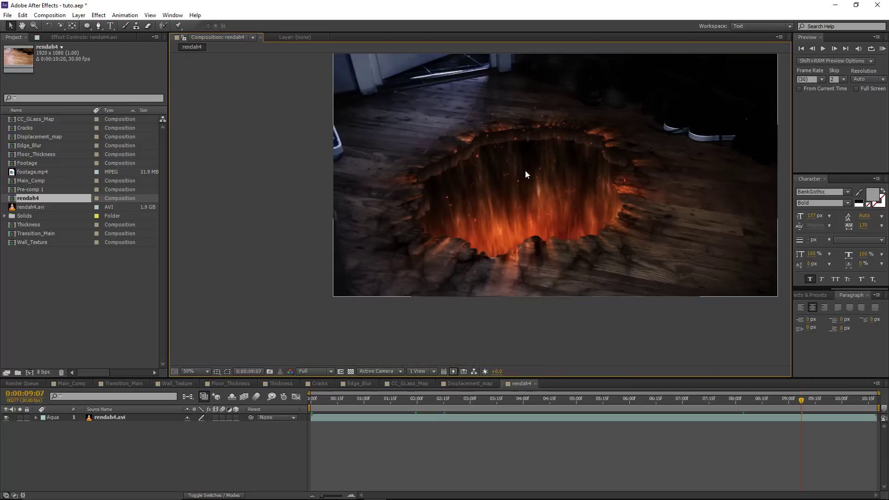
{"action": "left_click_drag", "start_coordinate": [521, 170], "coordinate": [465, 211]}
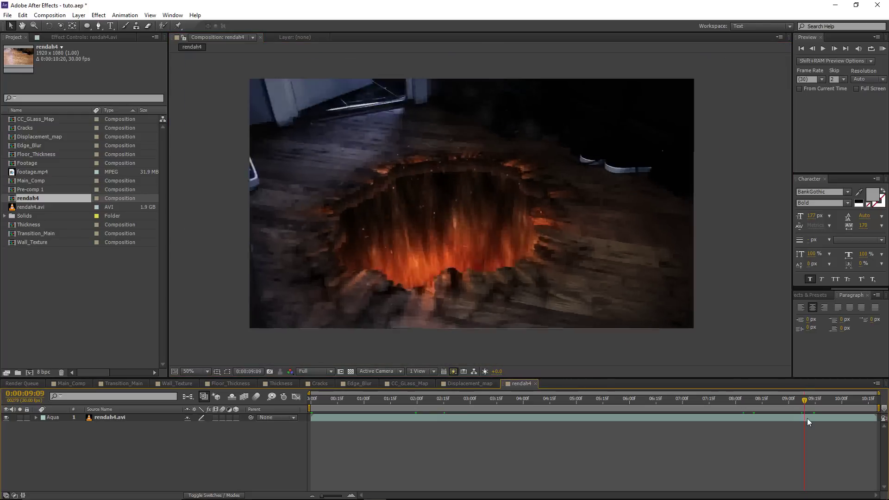
{"action": "left_click_drag", "start_coordinate": [807, 418], "coordinate": [807, 418]}
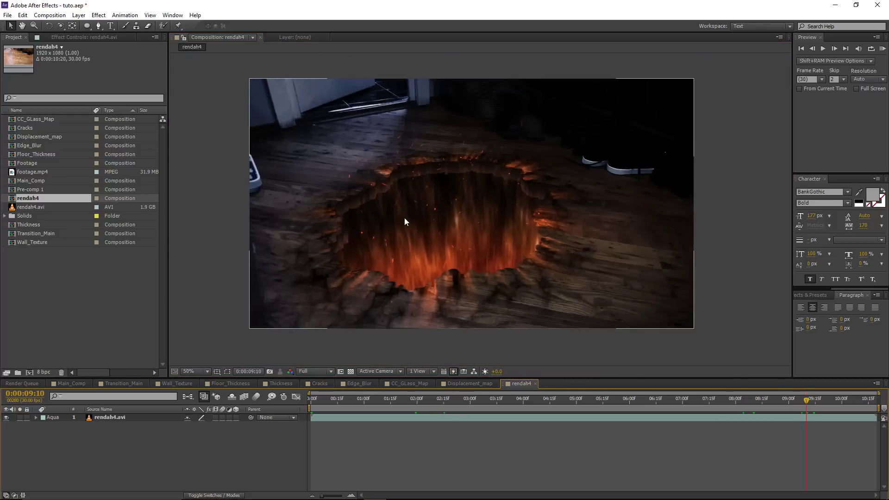